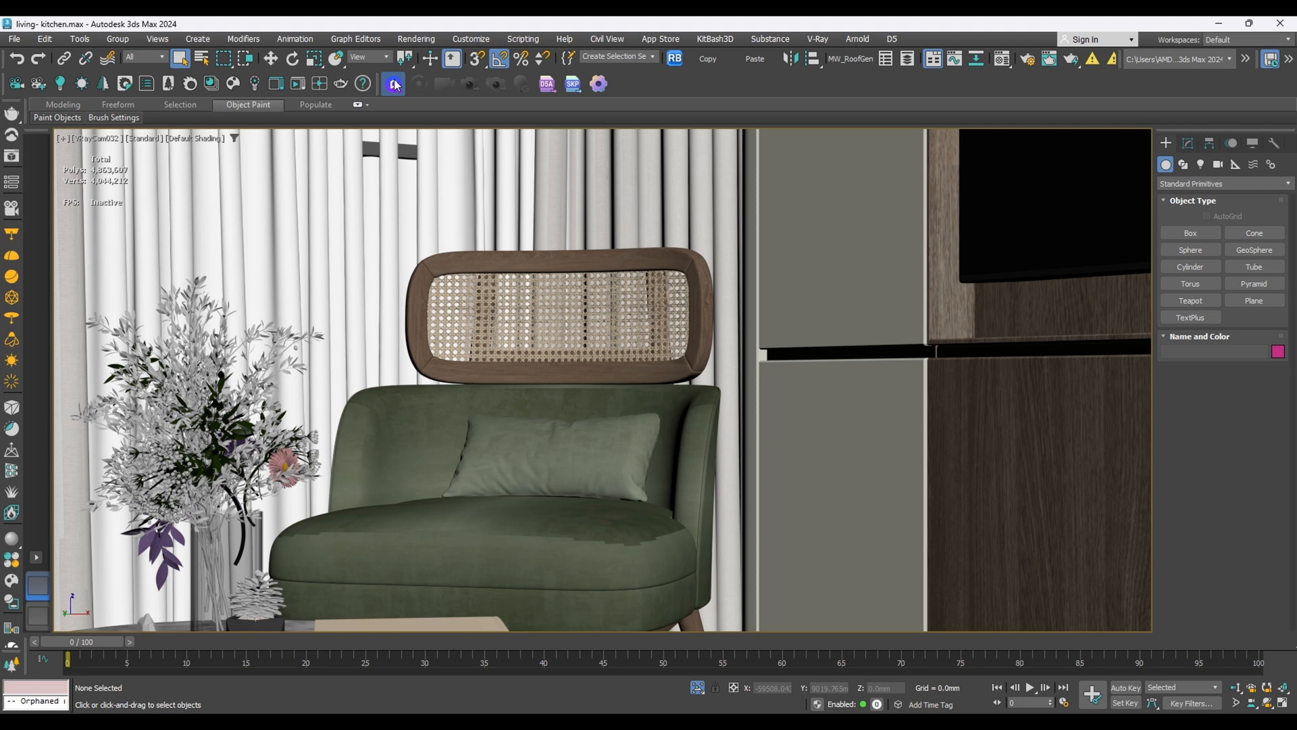
- Start a D5 Render sync of the open living- kitchen.max model as a new project
left_click(395, 85)
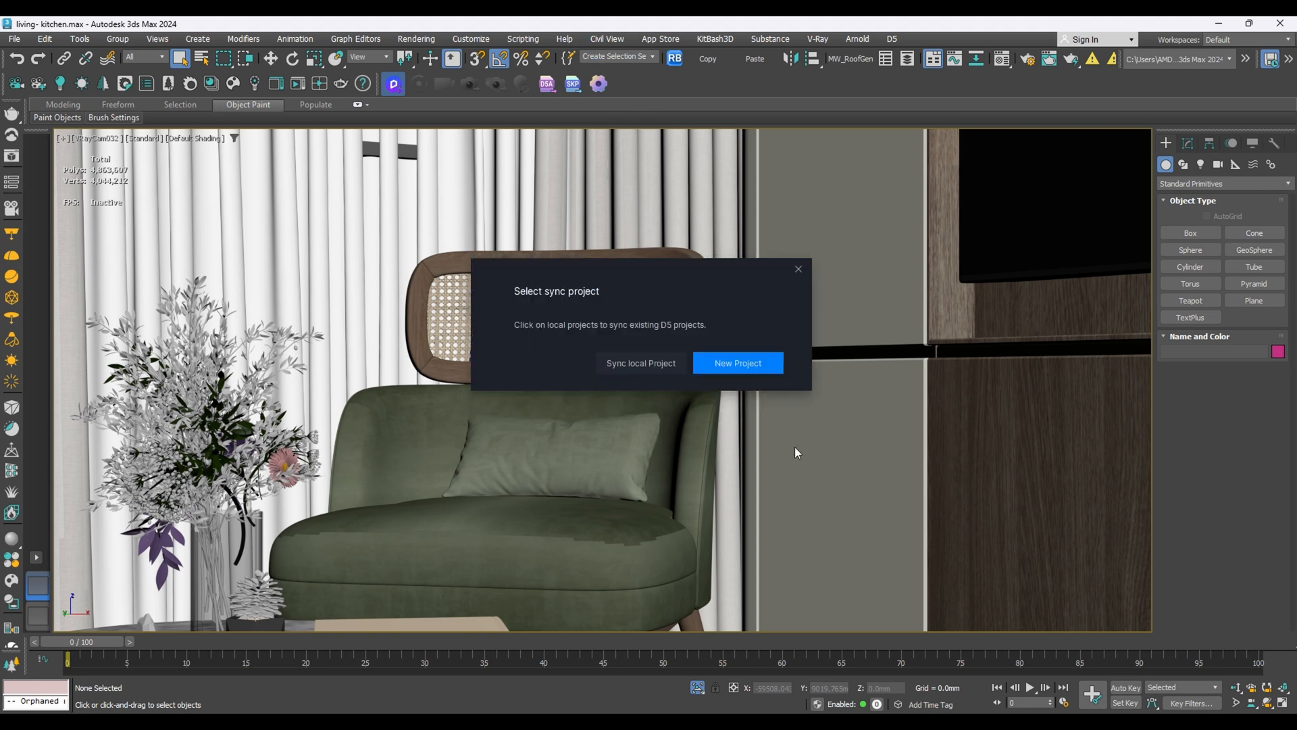
left_click(740, 365)
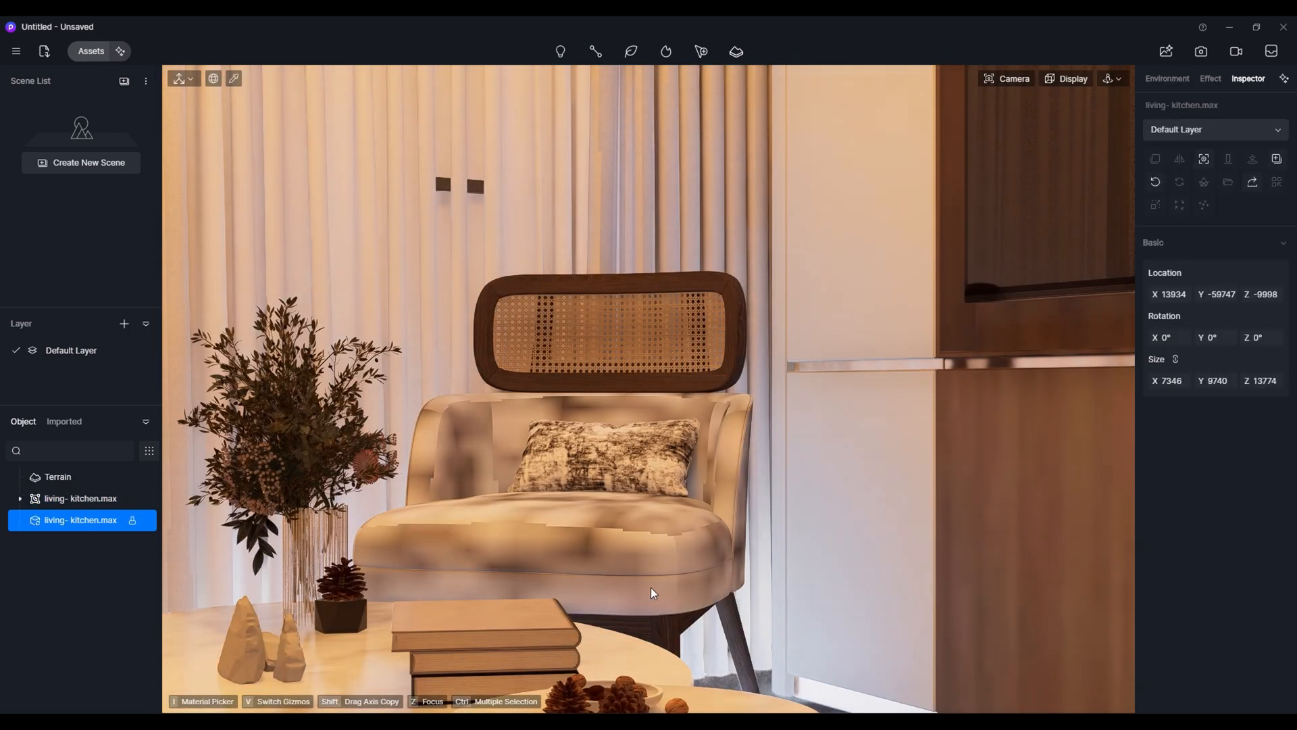
- Switch the viewport navigation to Fly mode and widen the camera's field of view
left_click(1118, 79)
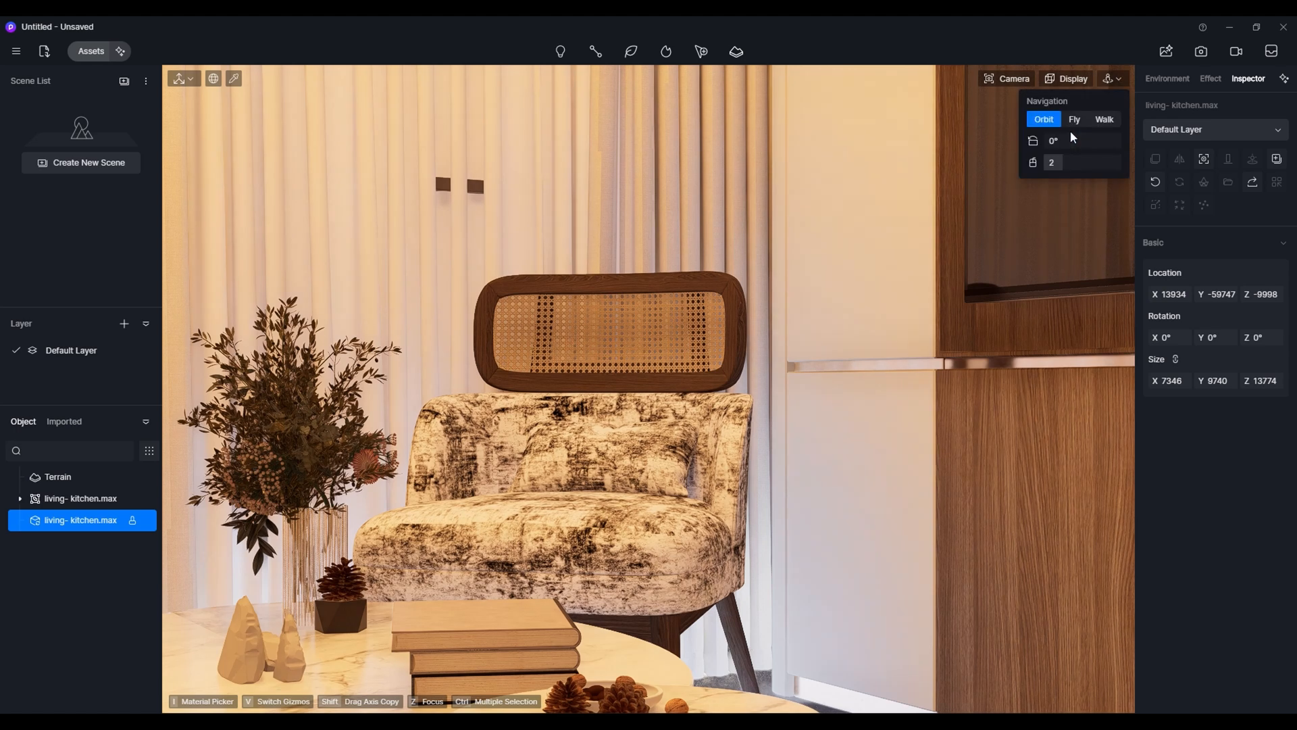
left_click(1074, 121)
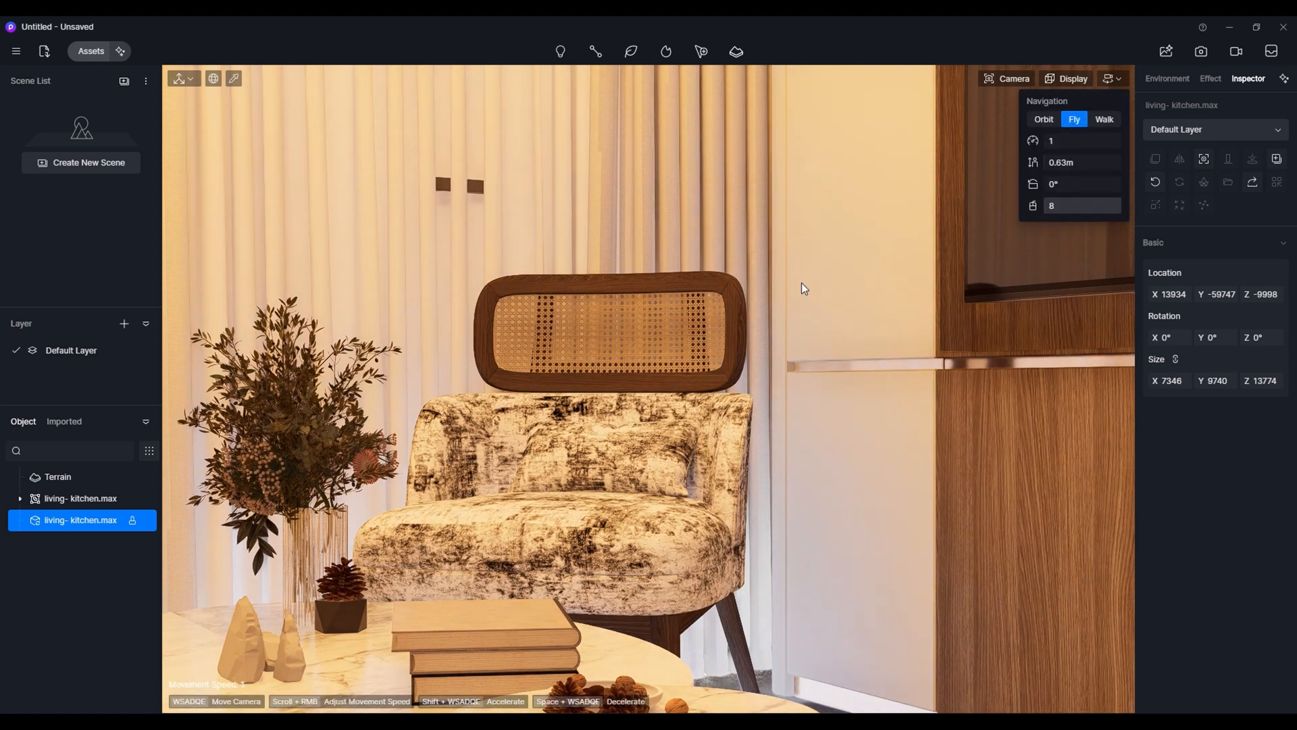
left_click(707, 355)
right_click_drag(707, 355, 749, 347)
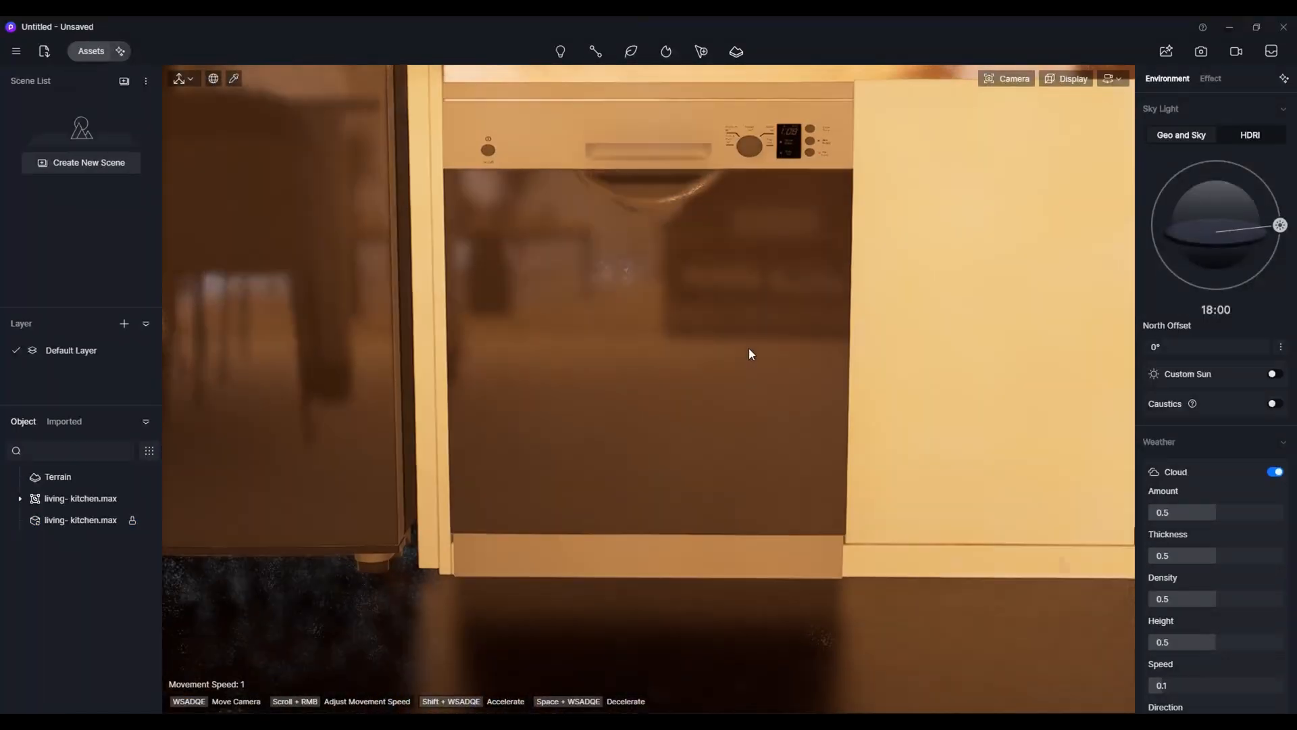
left_click(1006, 78)
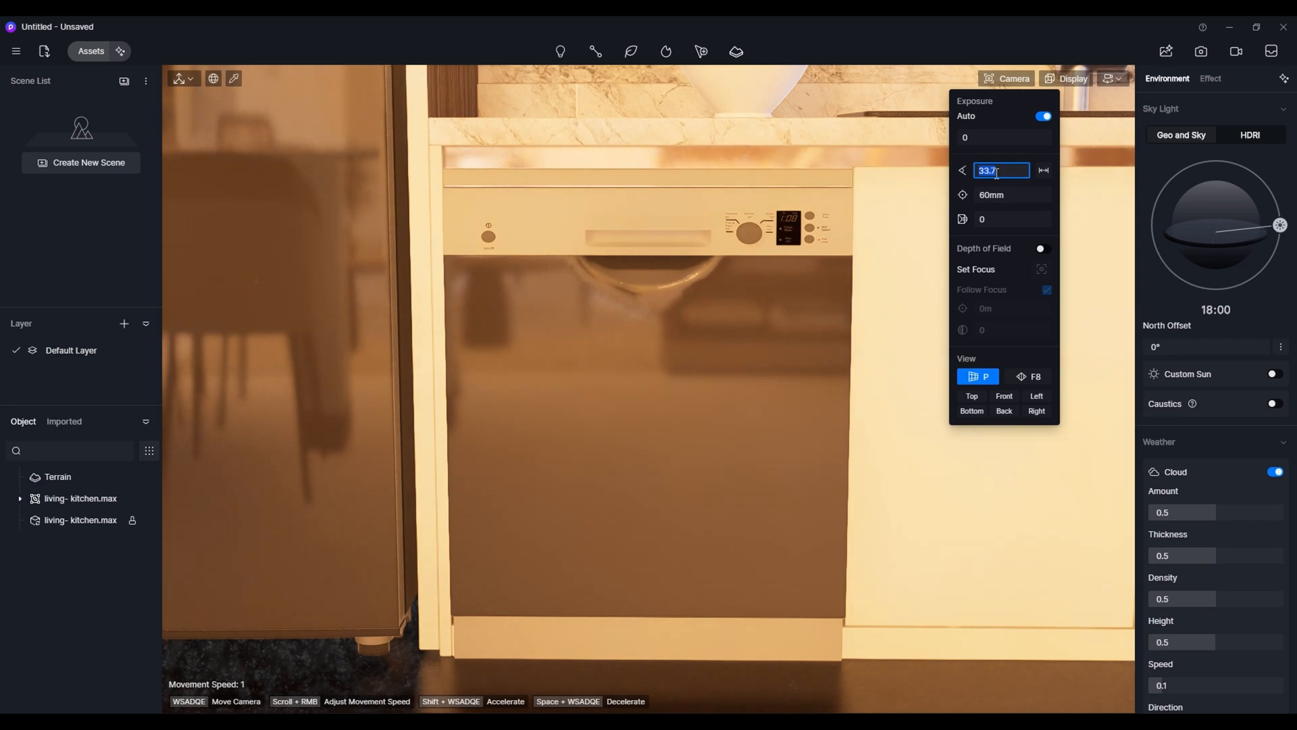
key("Return")
- Frame the dining table with the kitchen behind it and save the view as a new scene
left_click(687, 611)
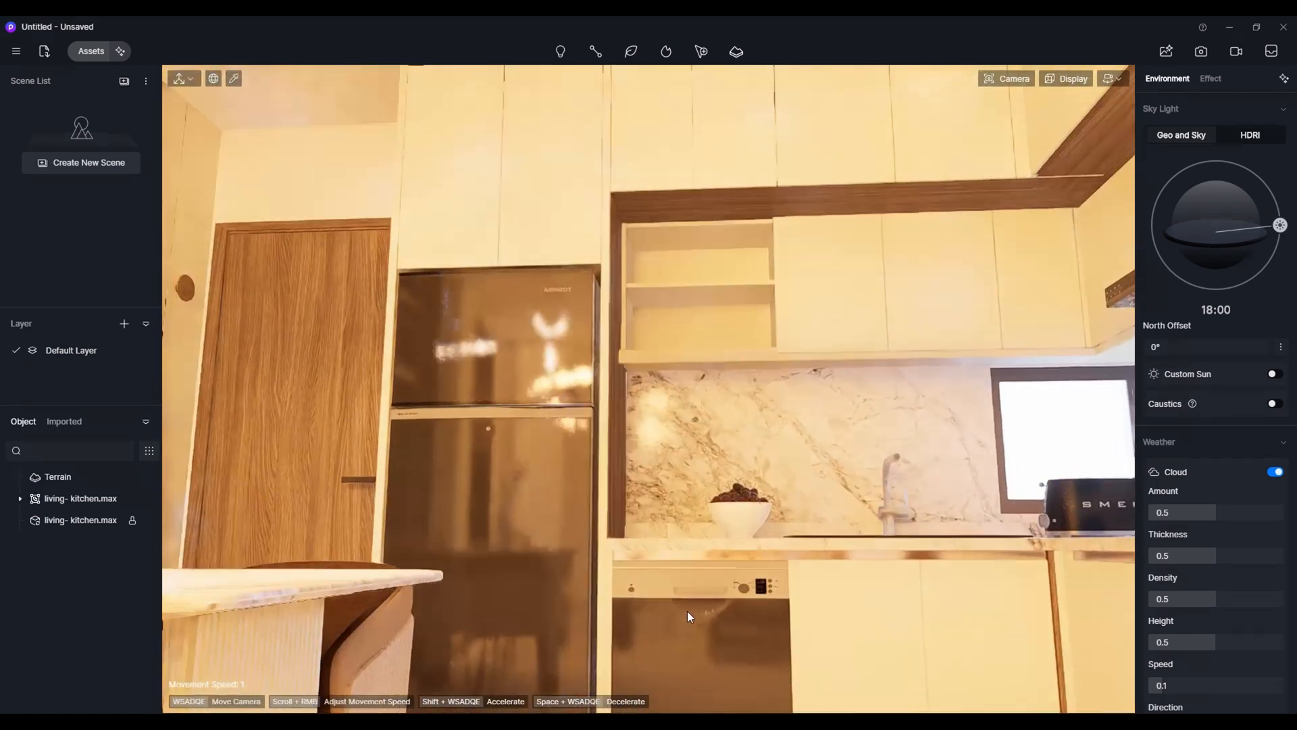
scroll(687, 614, "down", 5)
middle_click_drag(687, 613, 719, 582)
scroll(759, 587, "down", 5)
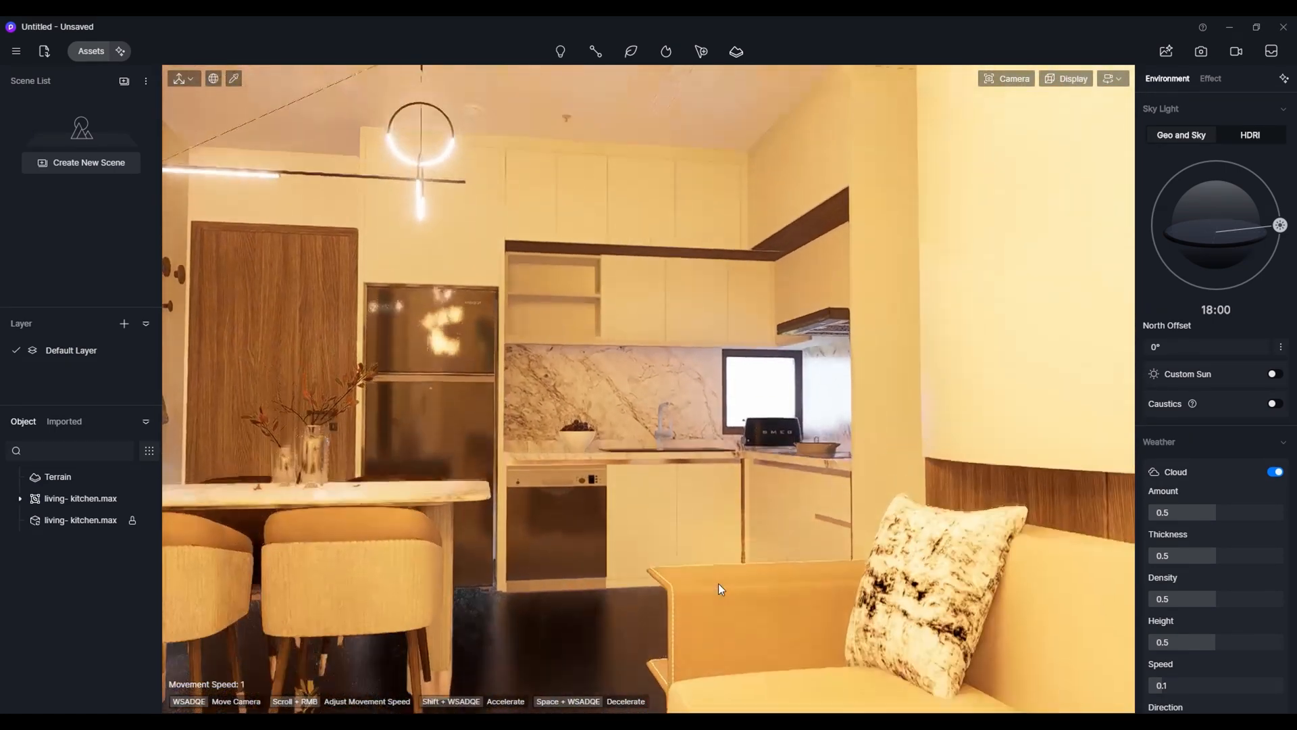
scroll(718, 583, "down", 4)
scroll(720, 588, "up", 8)
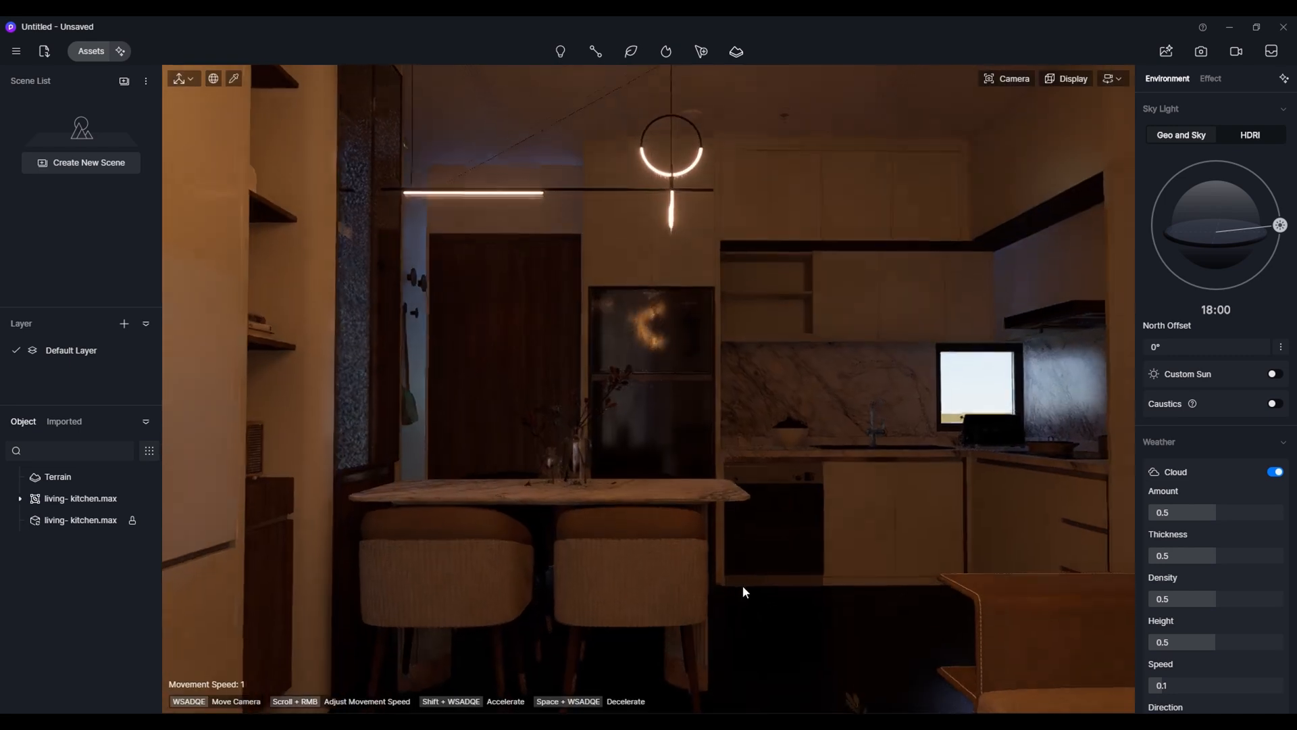
scroll(743, 585, "down", 6)
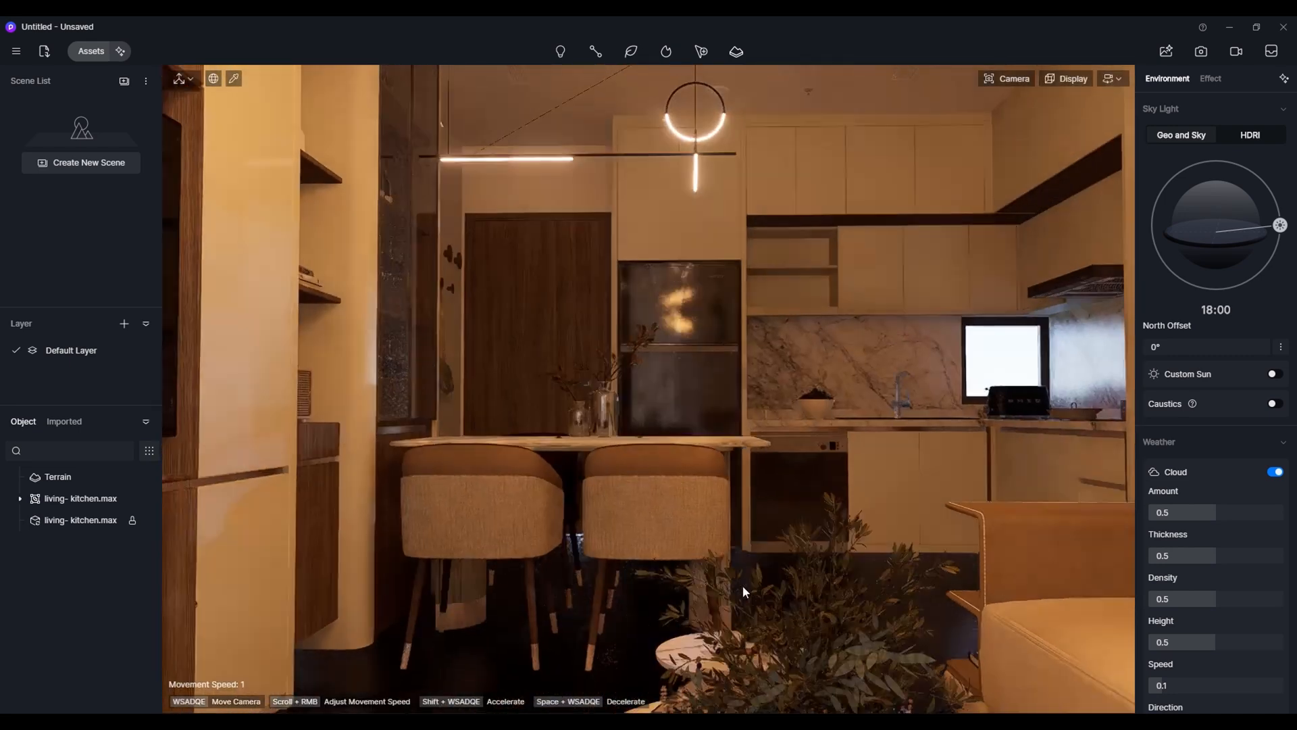
scroll(747, 582, "up", 5)
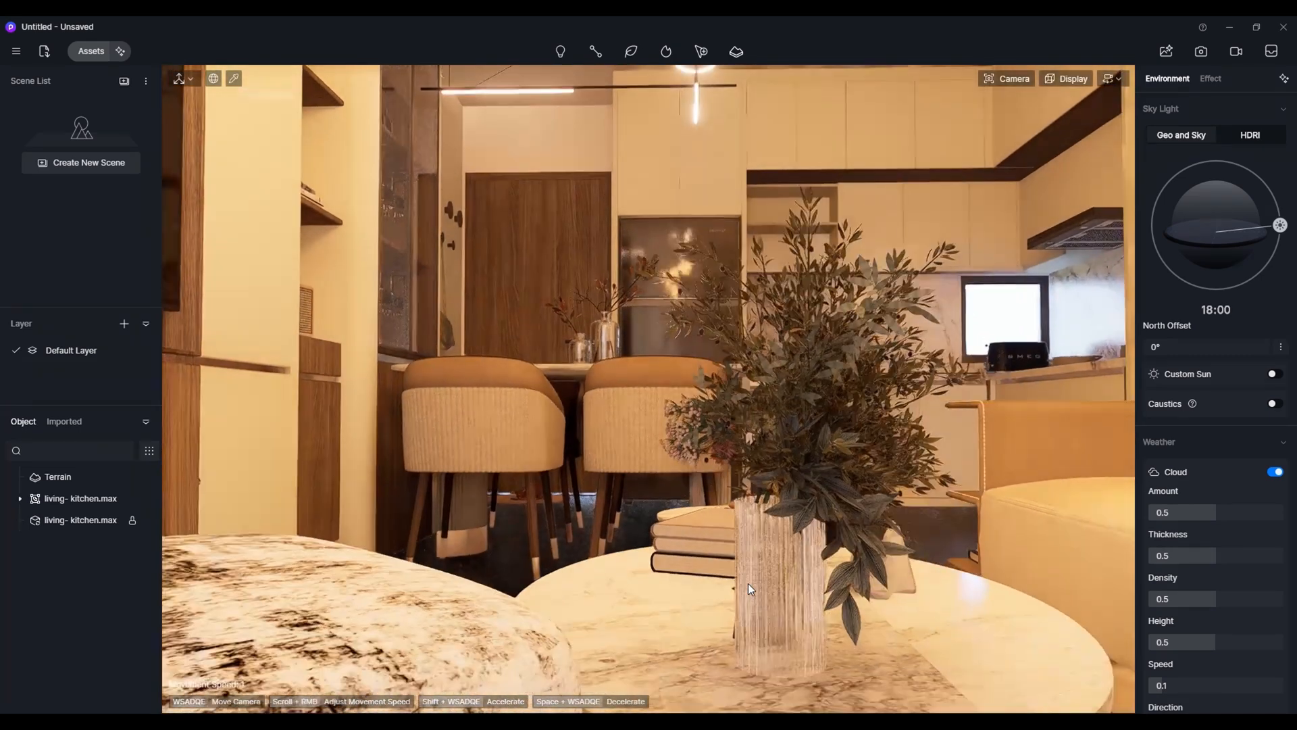
scroll(777, 561, "up", 6)
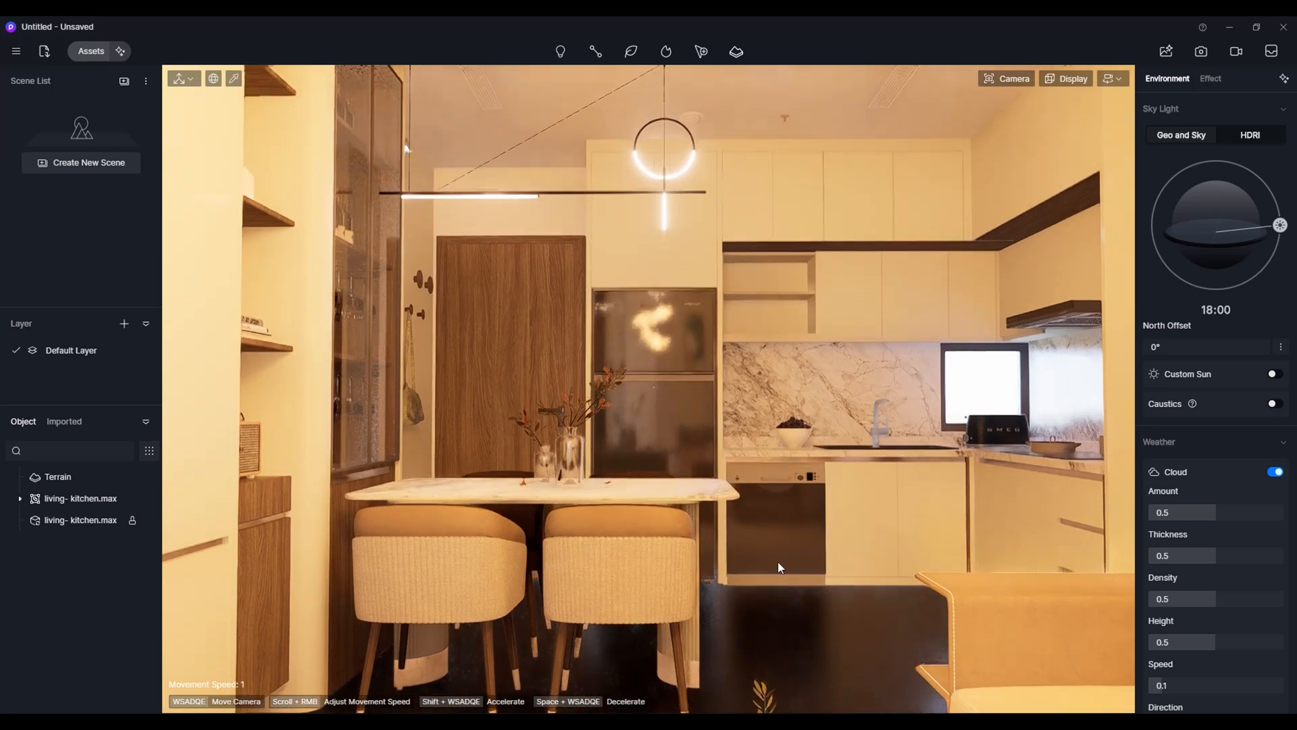
right_click_drag(790, 564, 797, 619)
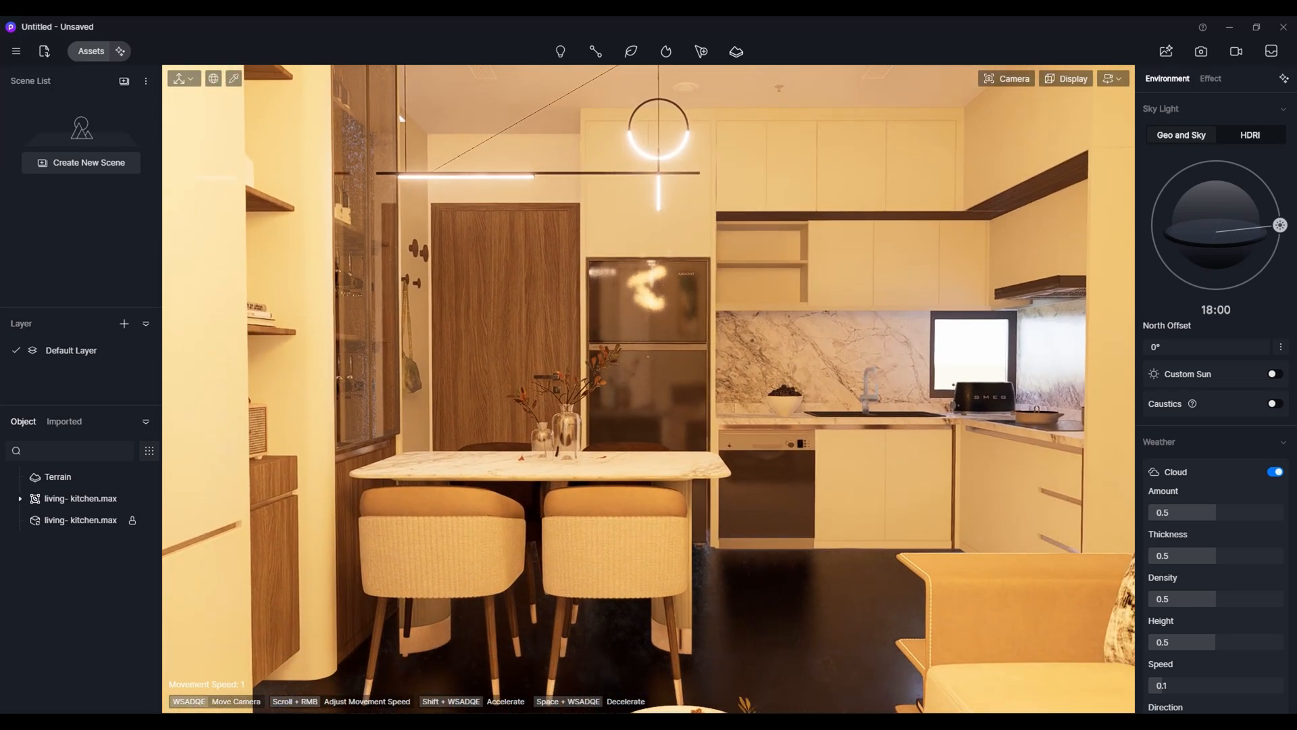
left_click(124, 81)
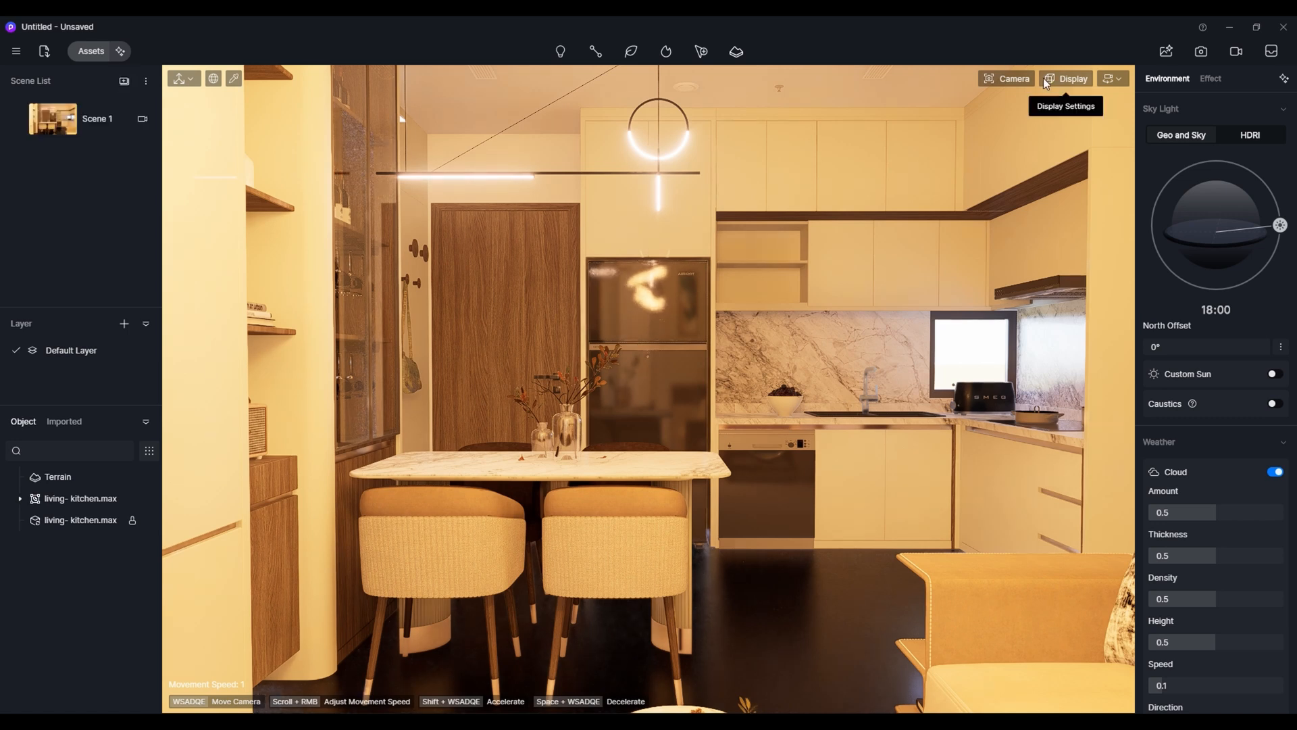
- Turn off auto exposure for the camera
left_click(1046, 120)
left_click(720, 502)
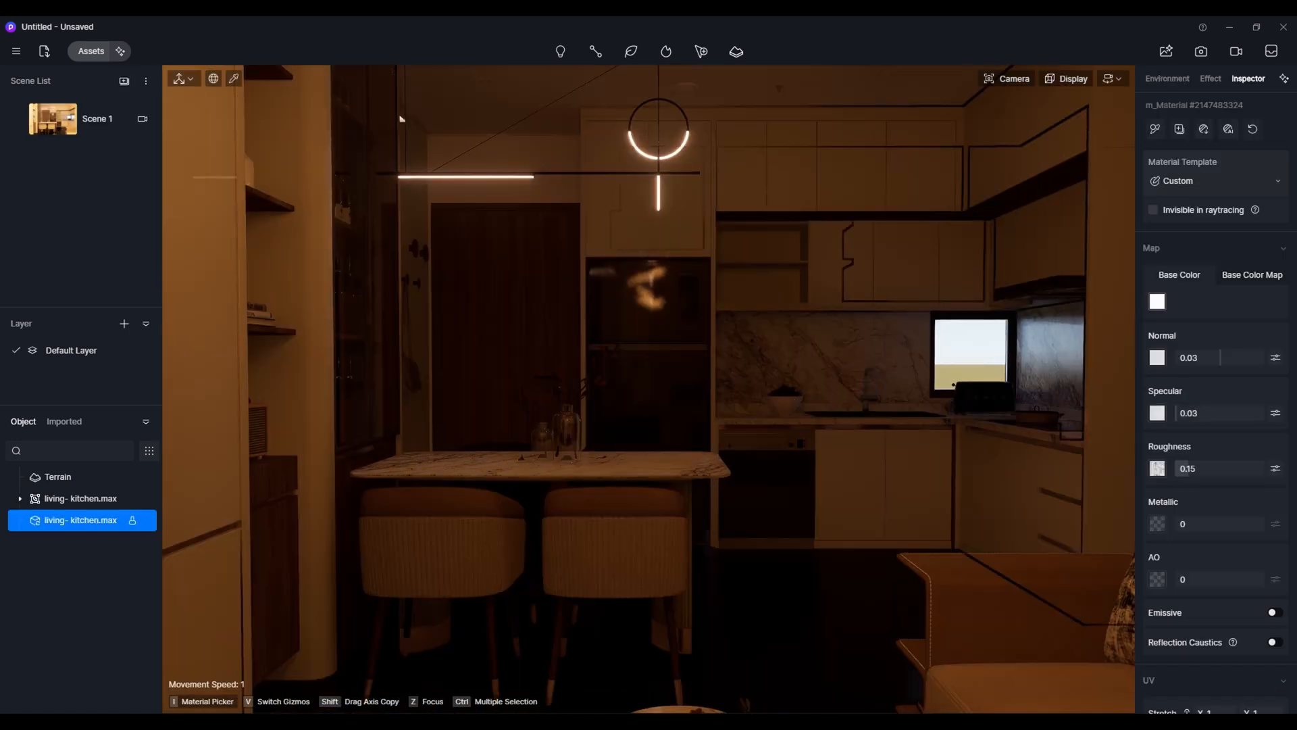
right_click_drag(720, 503, 436, 518)
- Switch to 3ds Max, sync its V-Ray cameras into the D5 Render scene list, and open VRayCam024
left_click(787, 509)
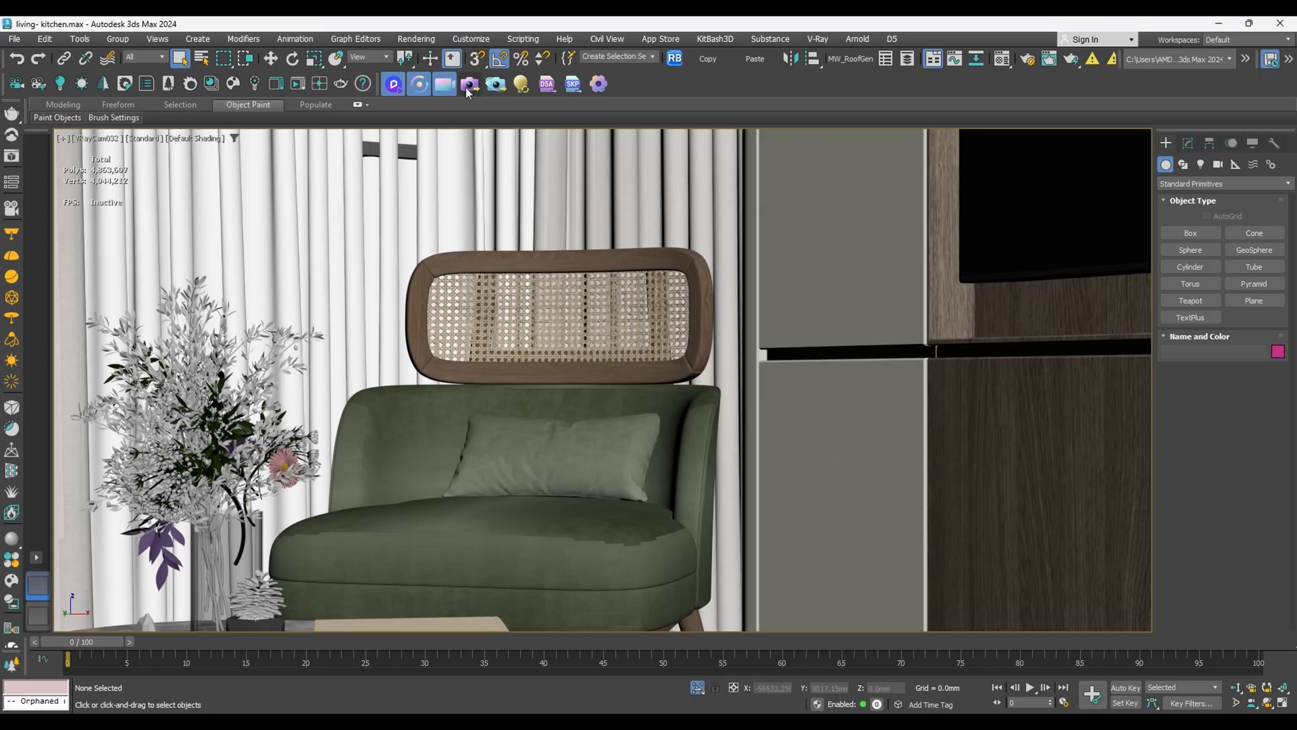
left_click(470, 83)
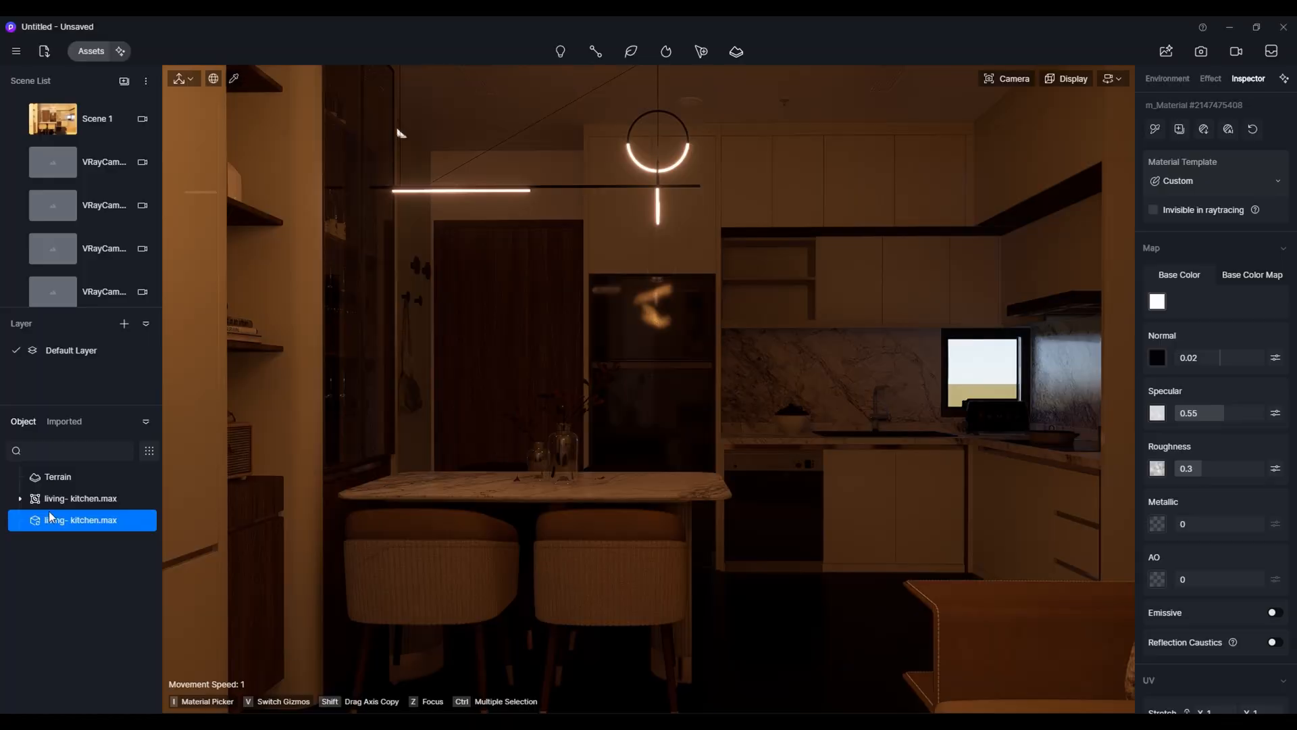
left_click(86, 160)
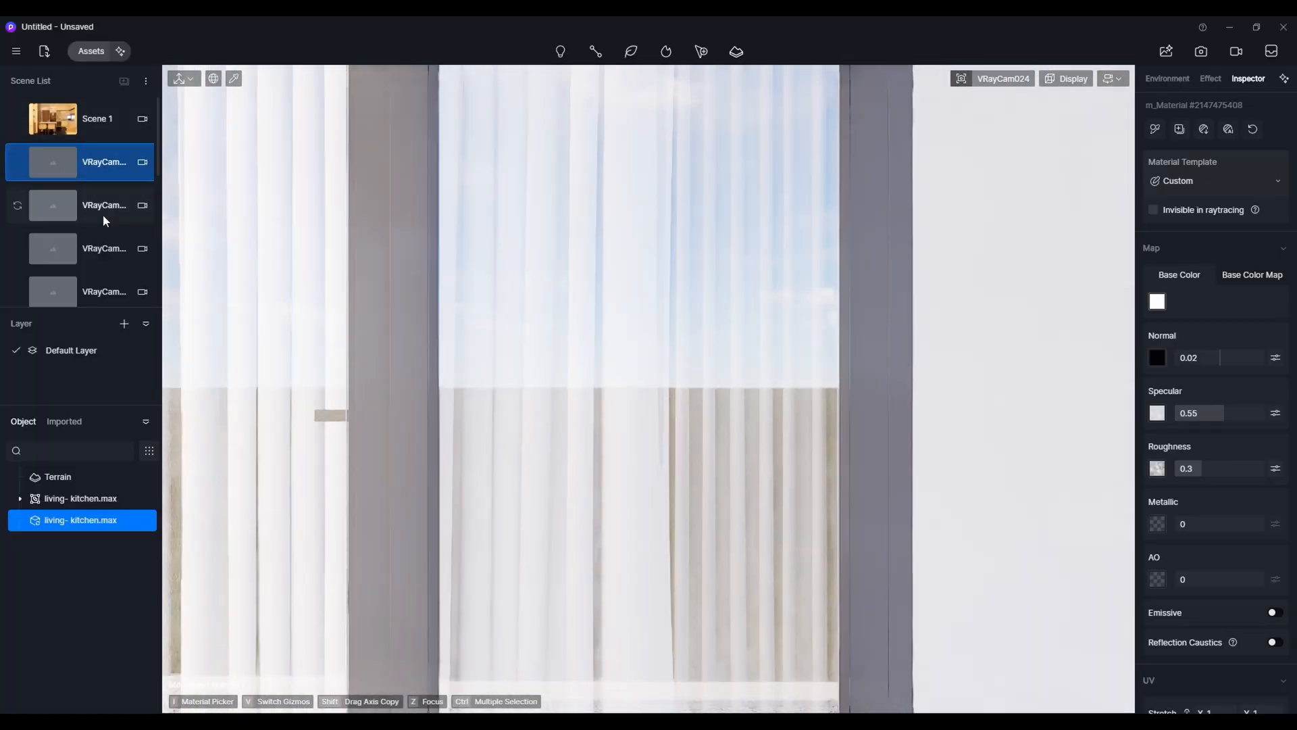
- Reframe VRayCam025 on the sofa and marble dining table with a 60° field of view and update the scene
left_click(91, 206)
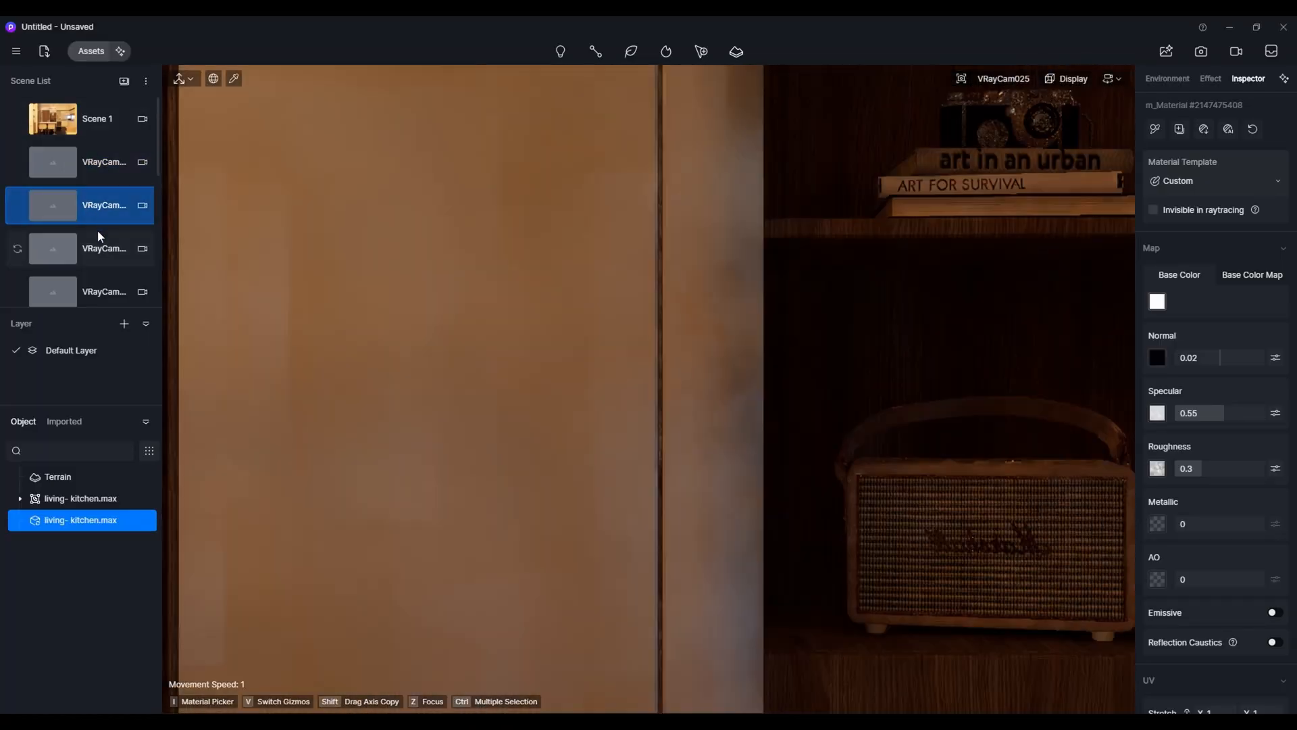
scroll(178, 278, "up", 6)
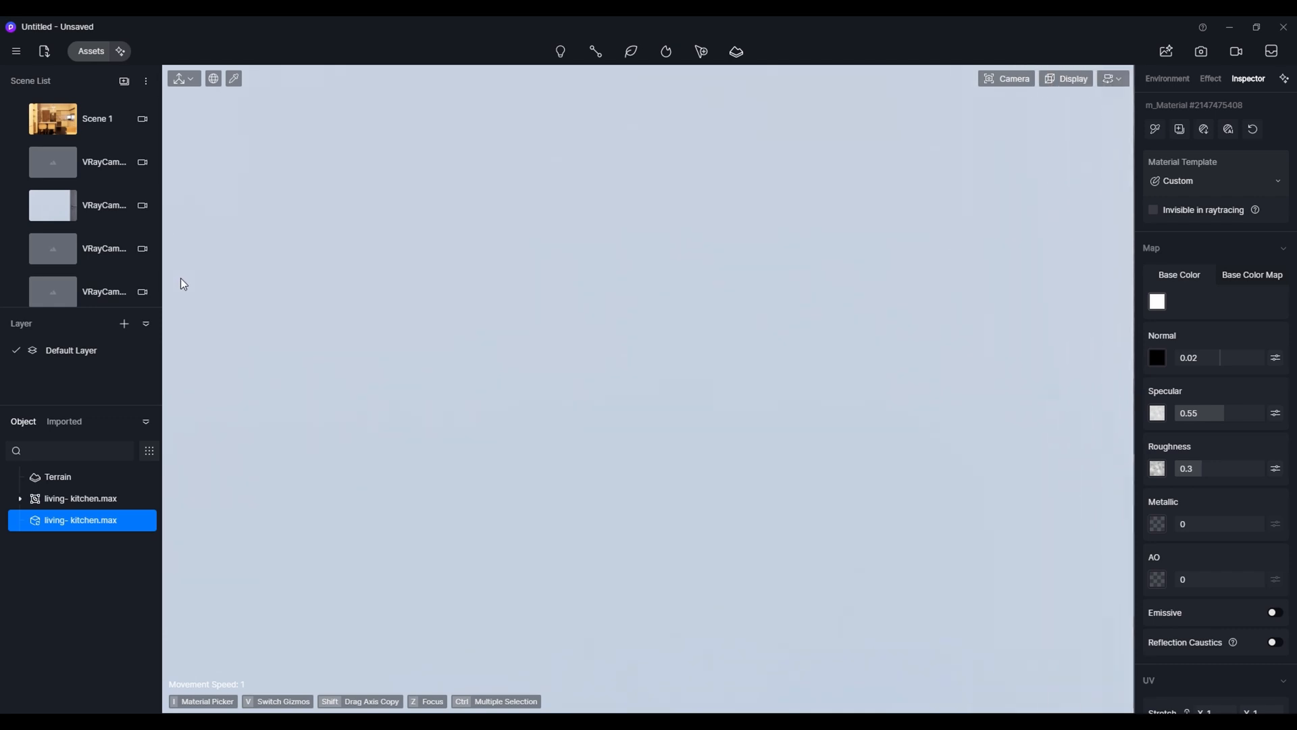
scroll(181, 279, "up", 4)
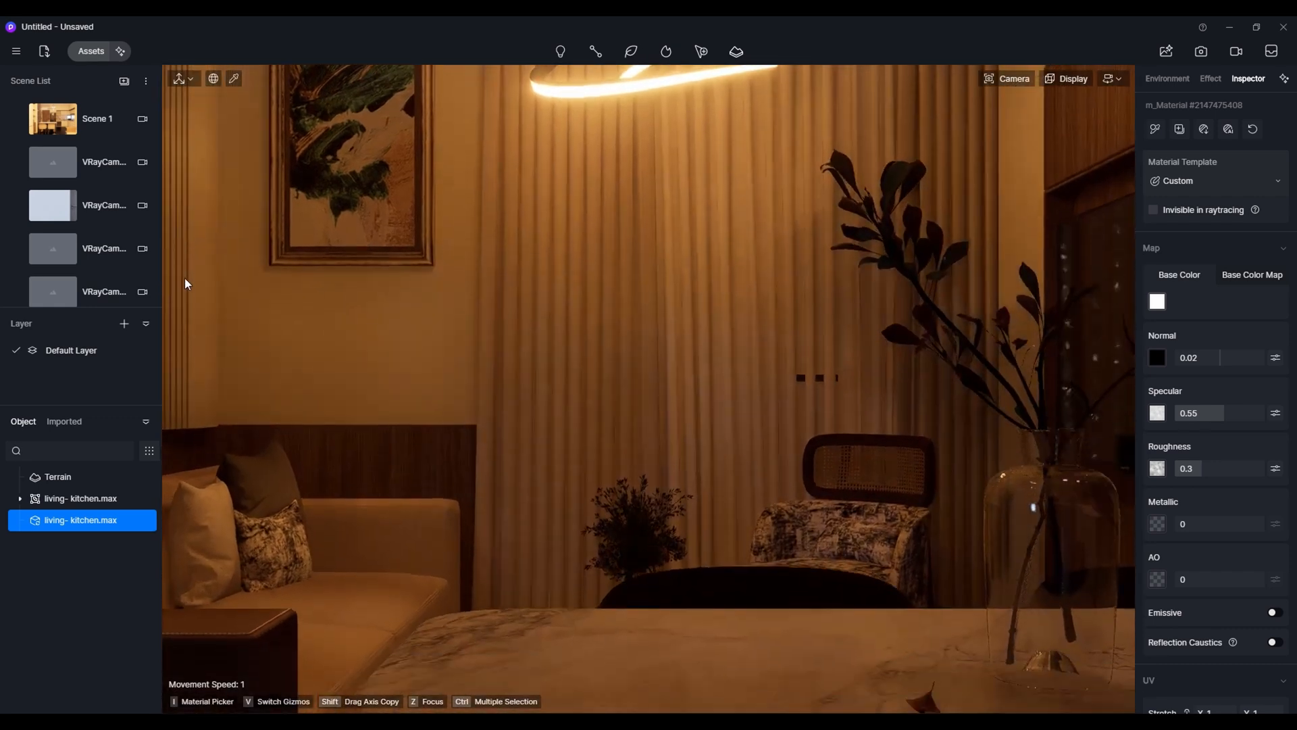
scroll(185, 279, "down", 3)
right_click_drag(410, 269, 673, 284)
key("p")
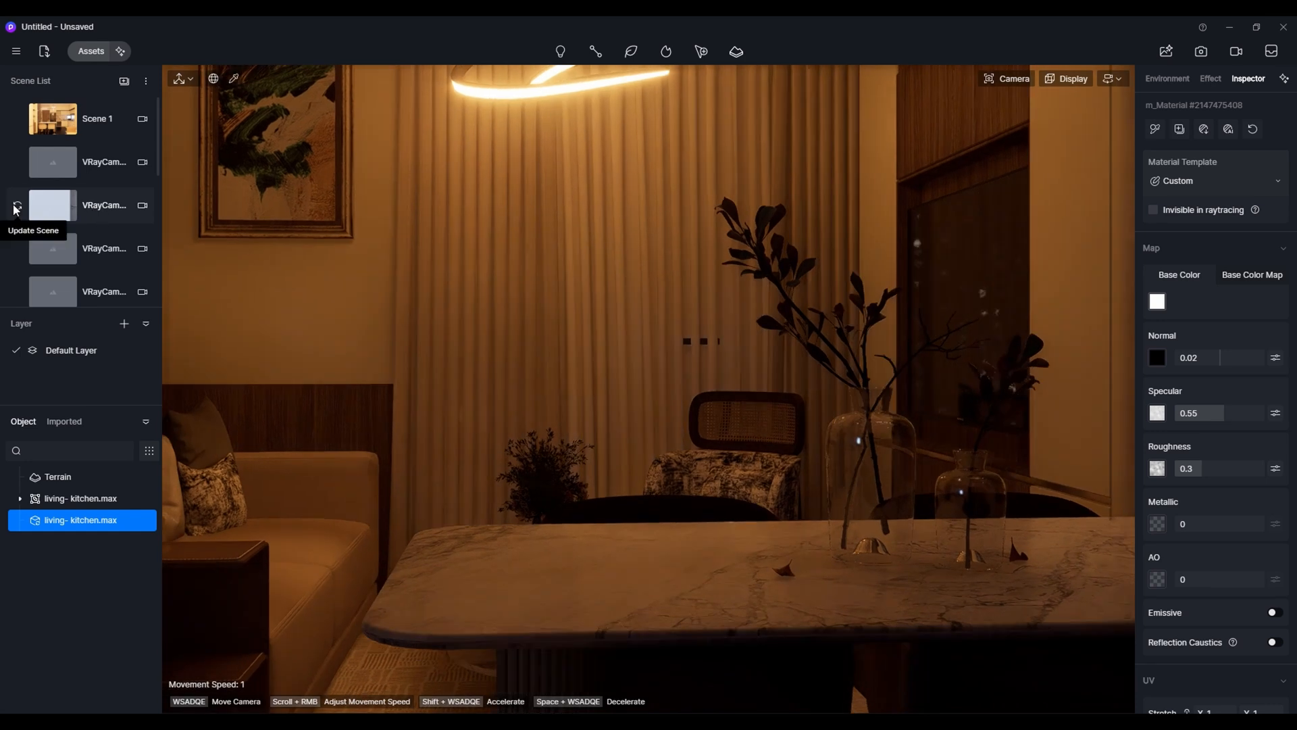
type("60")
key("Return")
scroll(879, 365, "down", 2)
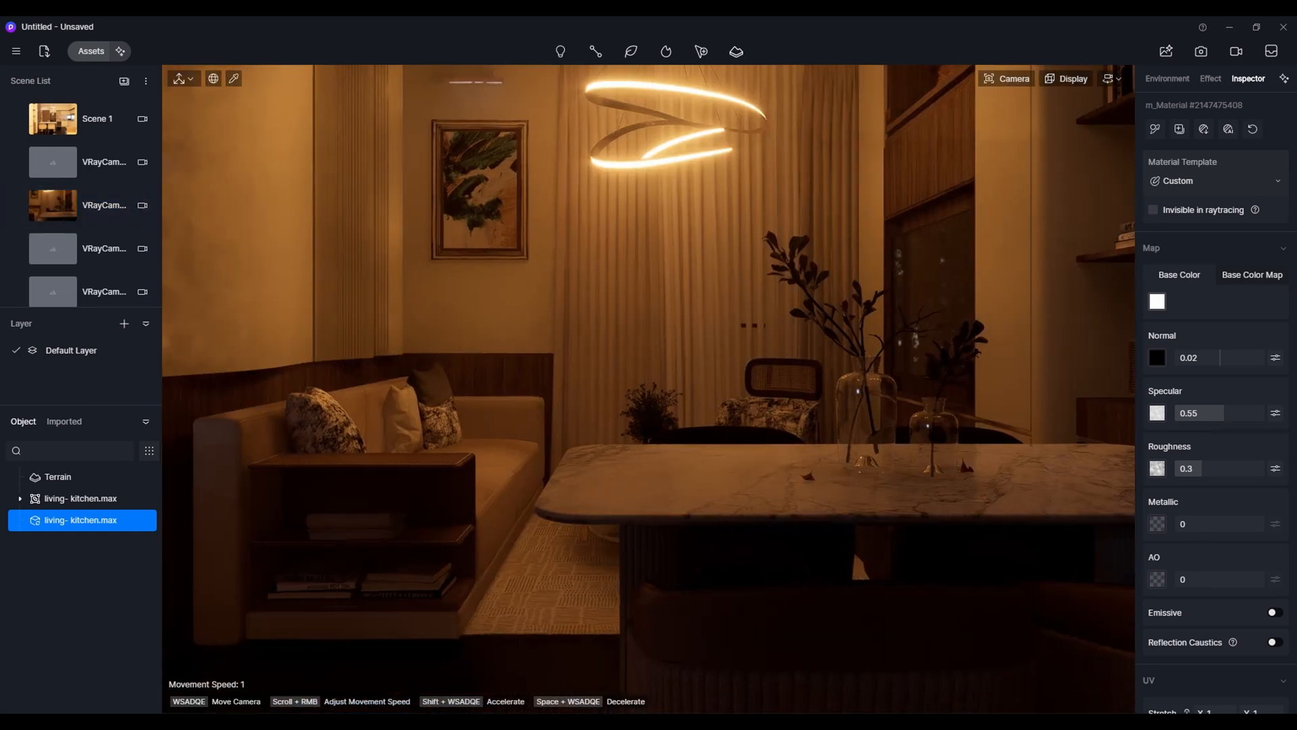
middle_click_drag(993, 341, 877, 365)
scroll(876, 364, "down", 3)
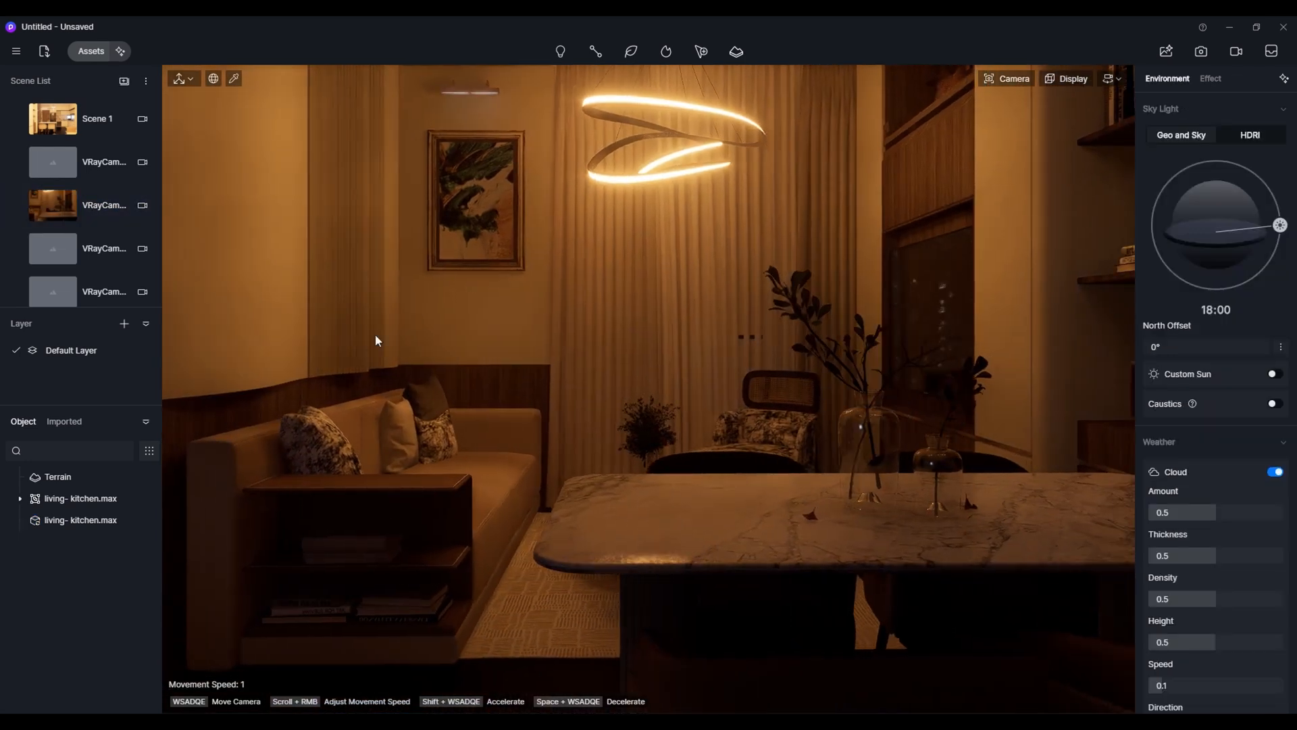
- Reframe VRayCam024 on the dining table and kitchen with a 60° field of view and update the scene
left_click(101, 162)
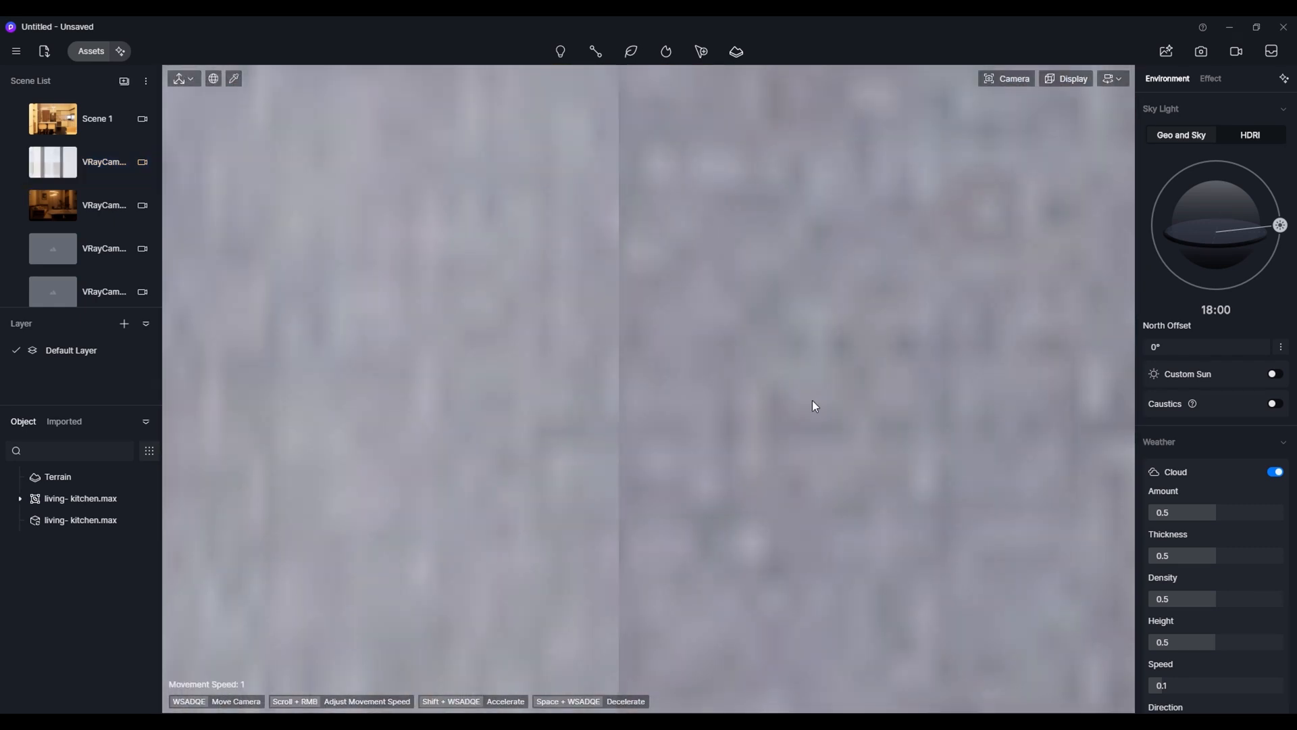
type("60")
key("Return")
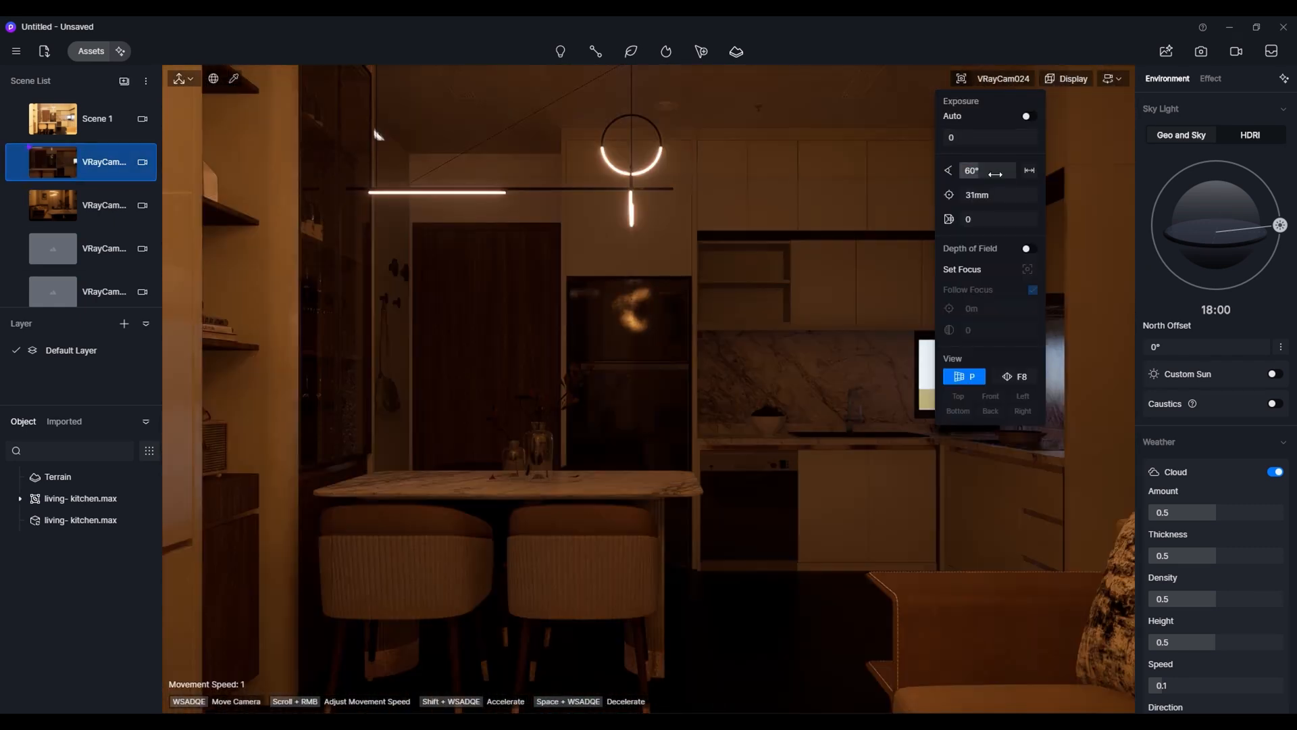
- Reframe VRayCam026 on the sofa corner behind the dining table with a 60° field of view and update the scene
left_click(73, 260)
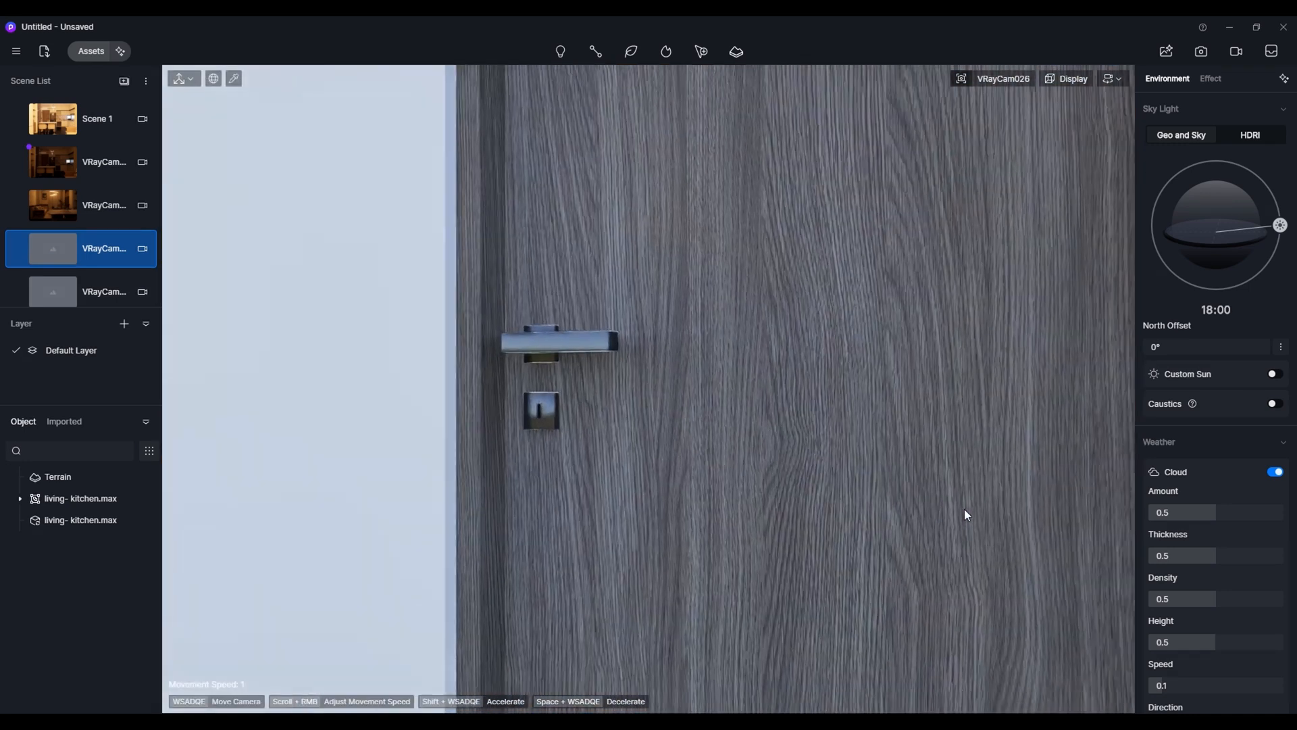
scroll(964, 513, "up", 5)
key("d")
key("q")
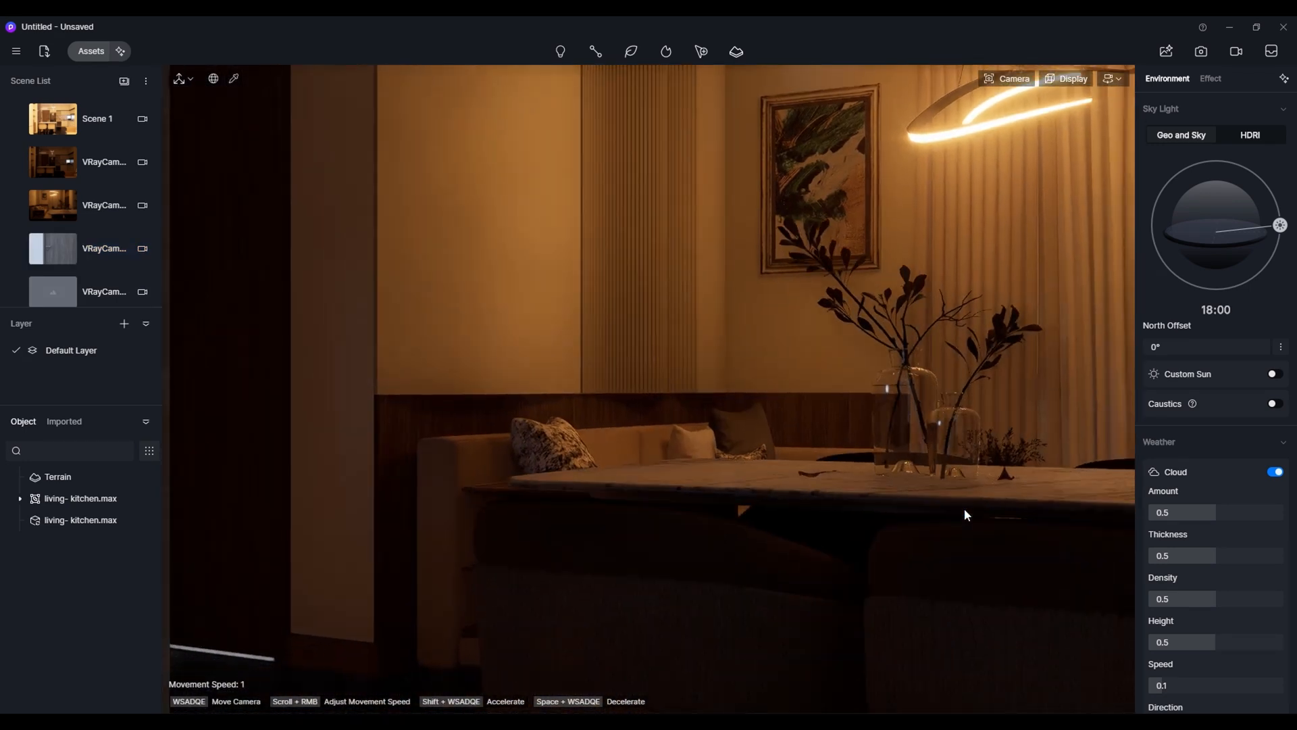
mouse_move(25, 248)
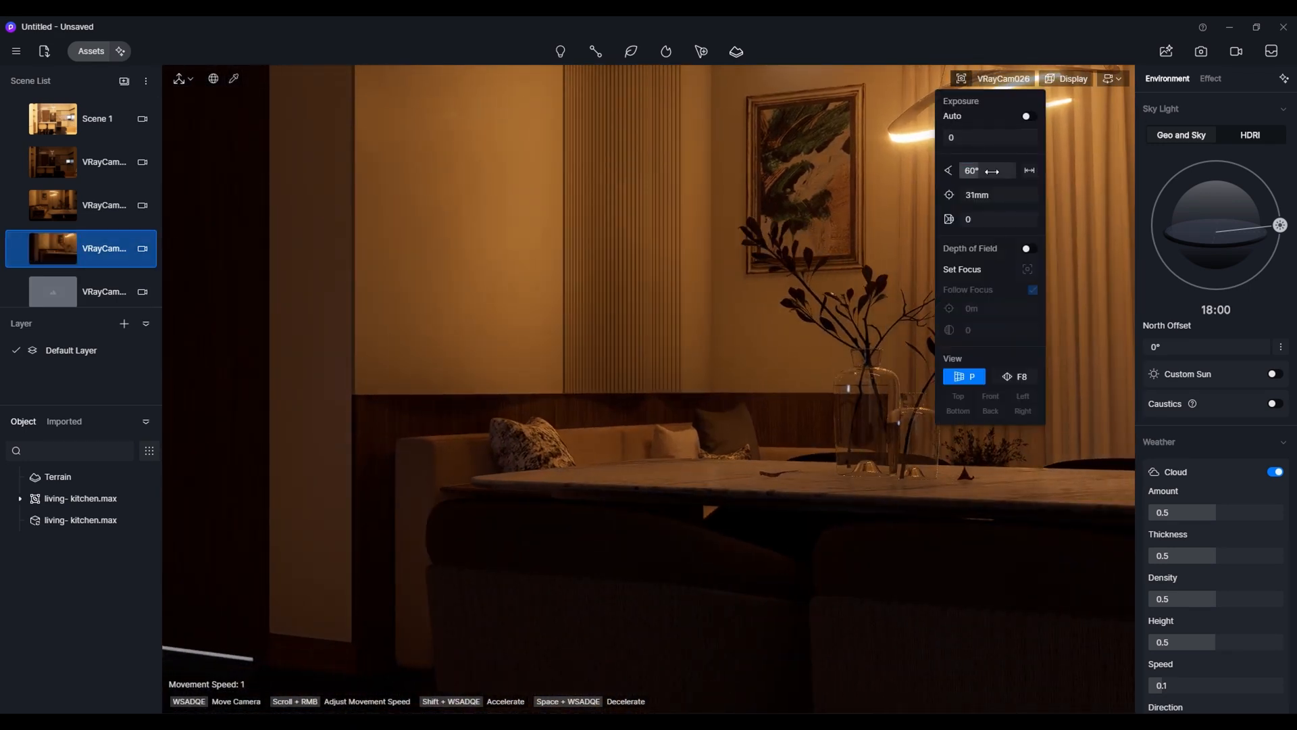
key("s")
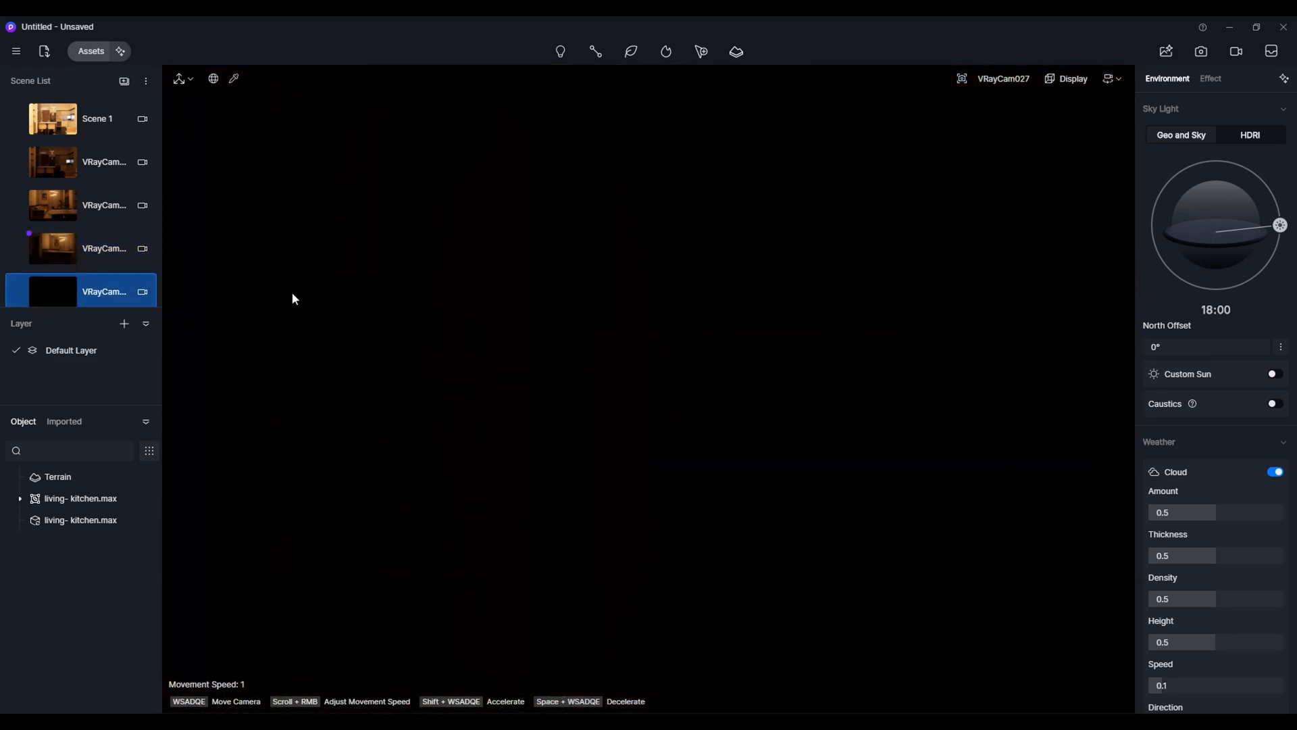
- Update VRayCam027 with a view of the dining table and wine cabinet at a 60° field of view, and open VRayCam028
left_click(293, 289)
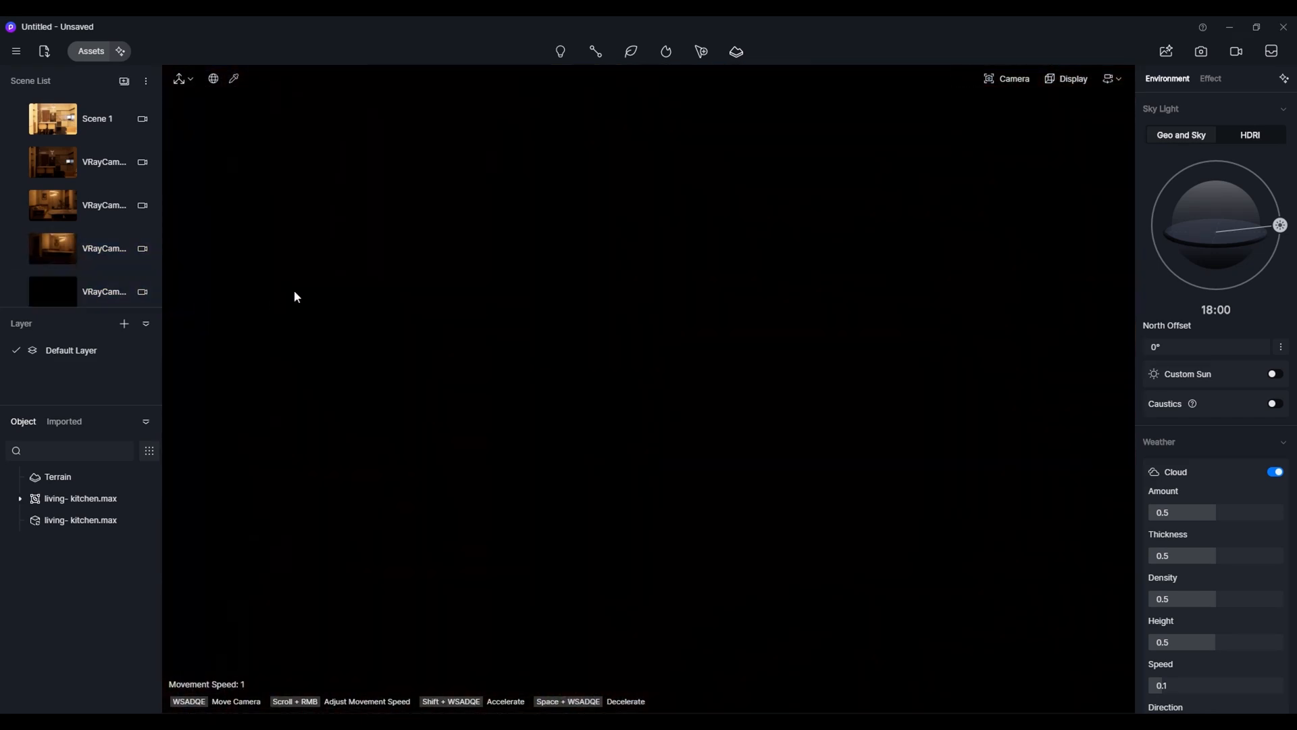
key("s")
key("a")
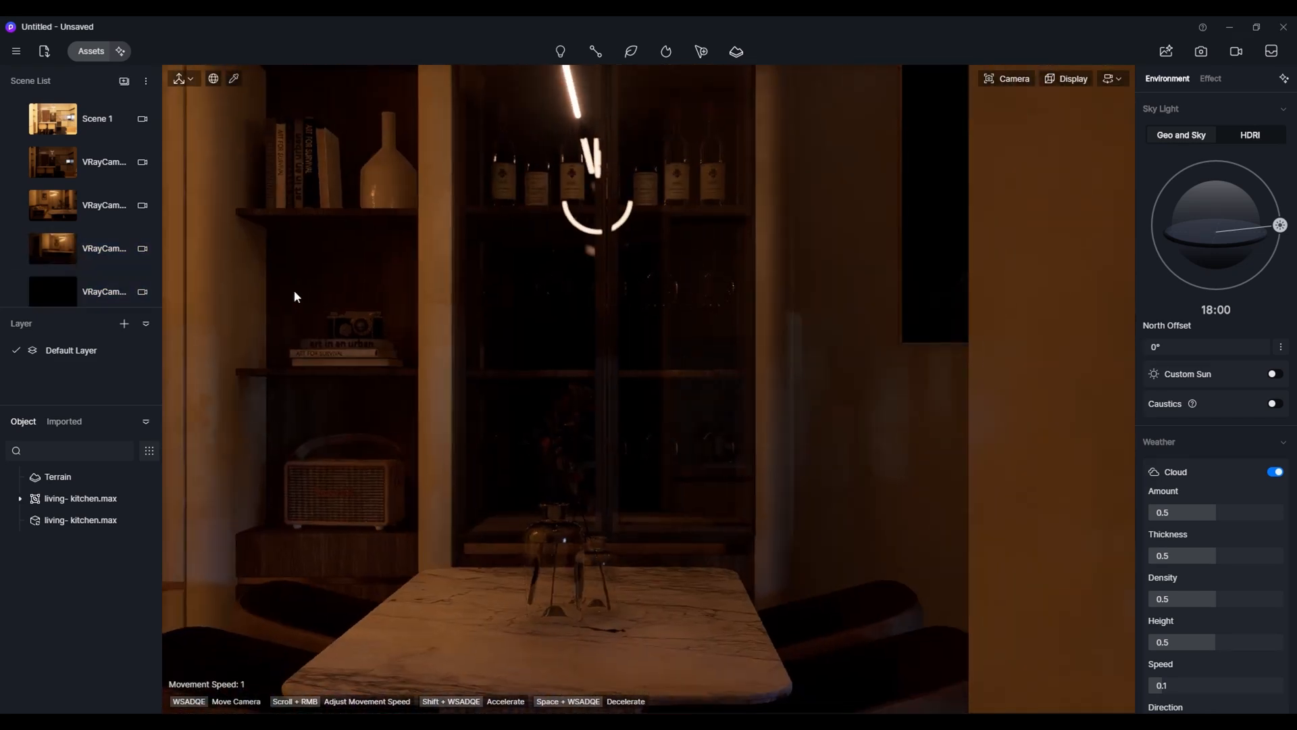
key("s")
key("q")
key("w")
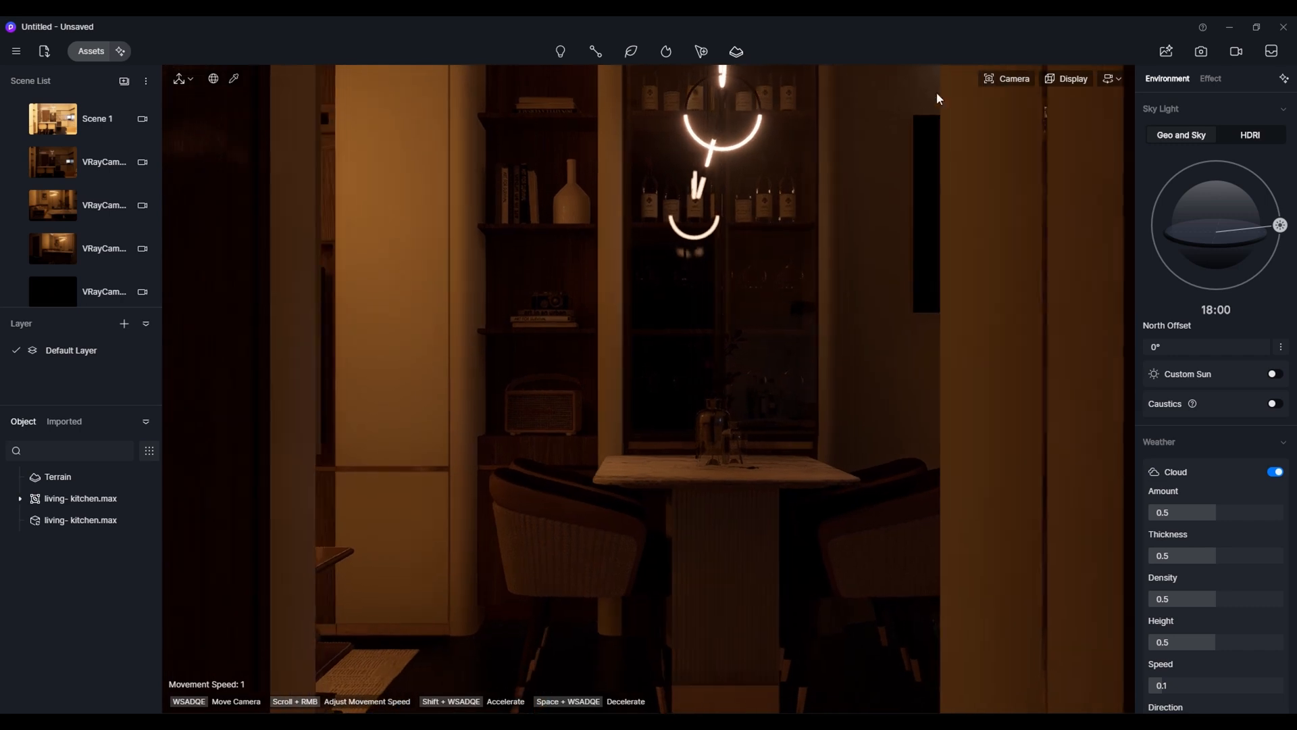
left_click(1006, 78)
key("s")
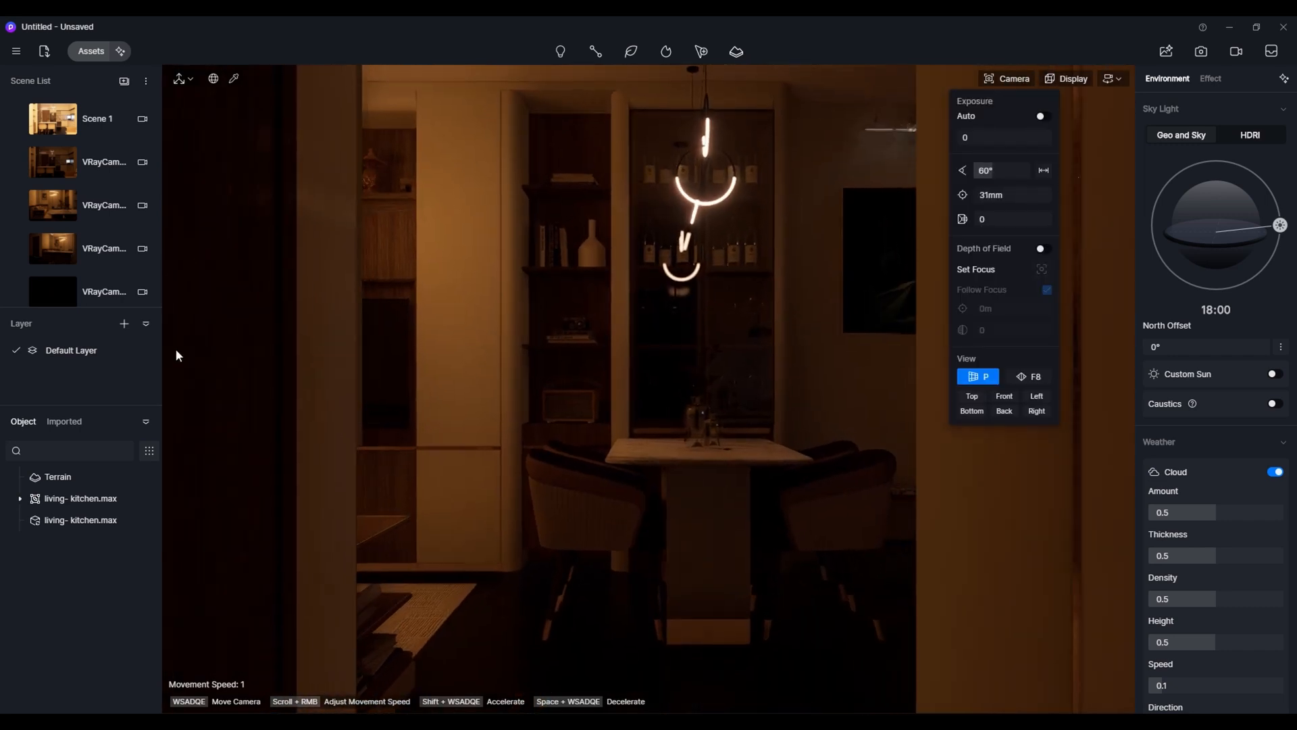
left_click(59, 285)
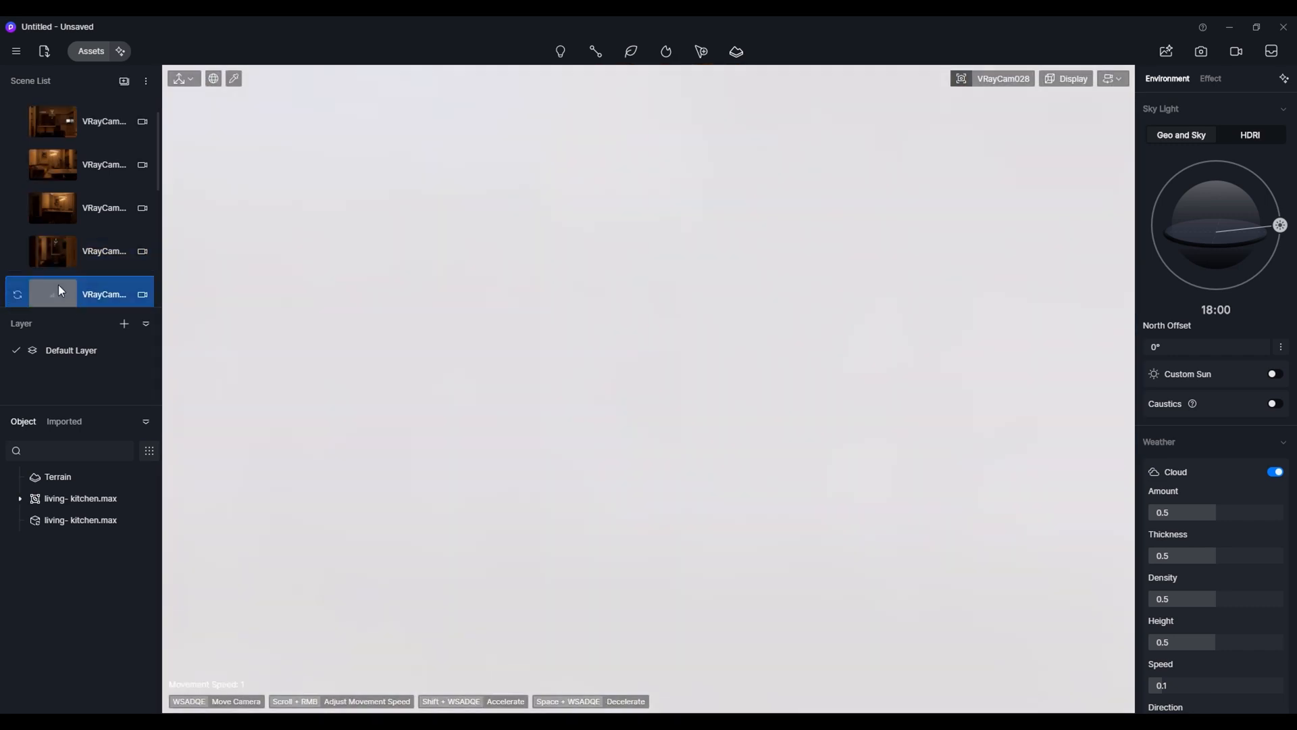
- Reframe VRayCam028 on the TV wall, armchair and coffee tables with an 80° field of view and update the scene
key("w")
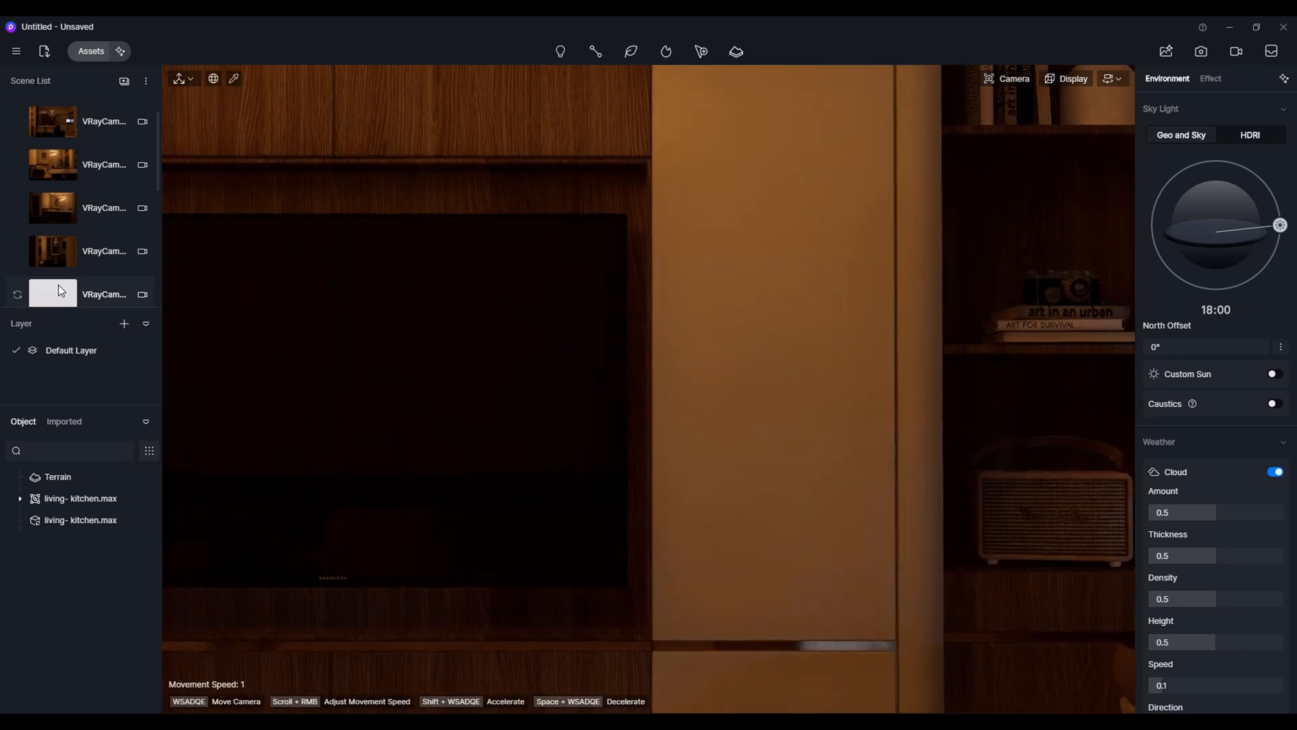
key("a")
left_click(58, 285)
left_click(996, 78)
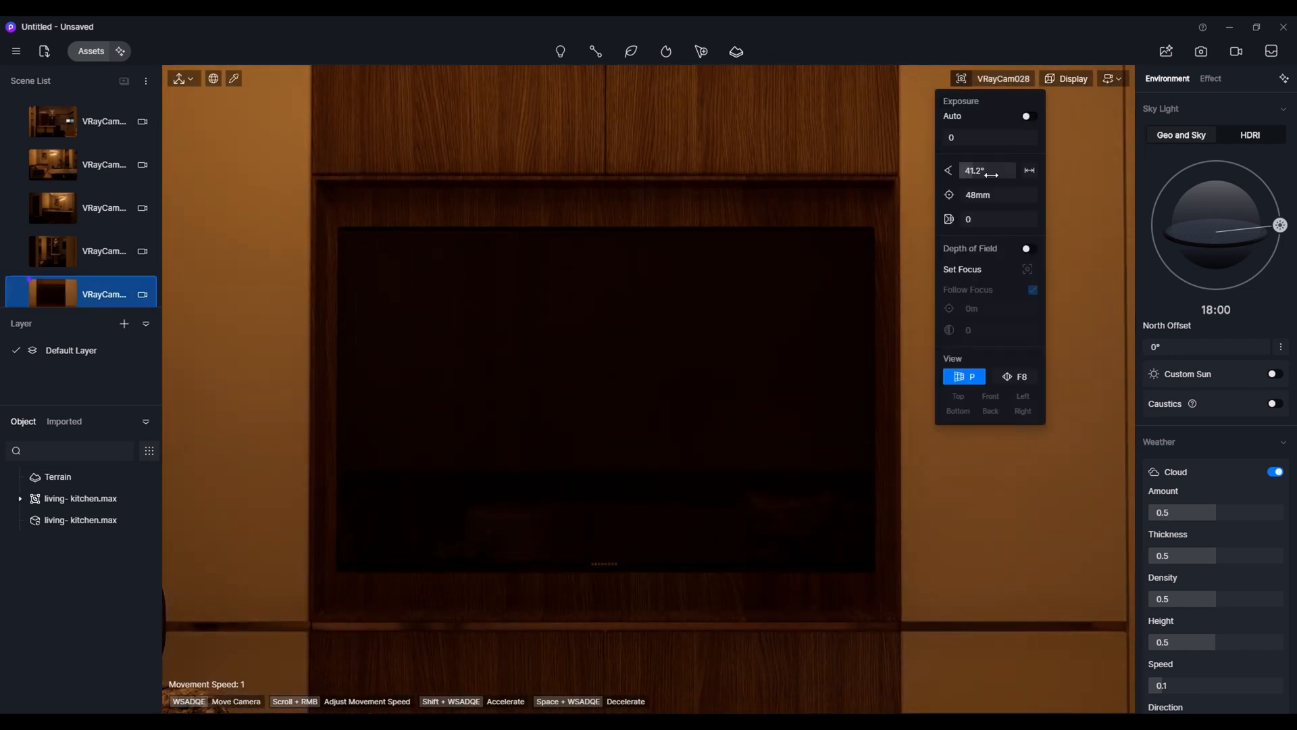
scroll(854, 440, "up", 5)
scroll(854, 439, "down", 5)
left_click(997, 171)
type("80")
key("Return")
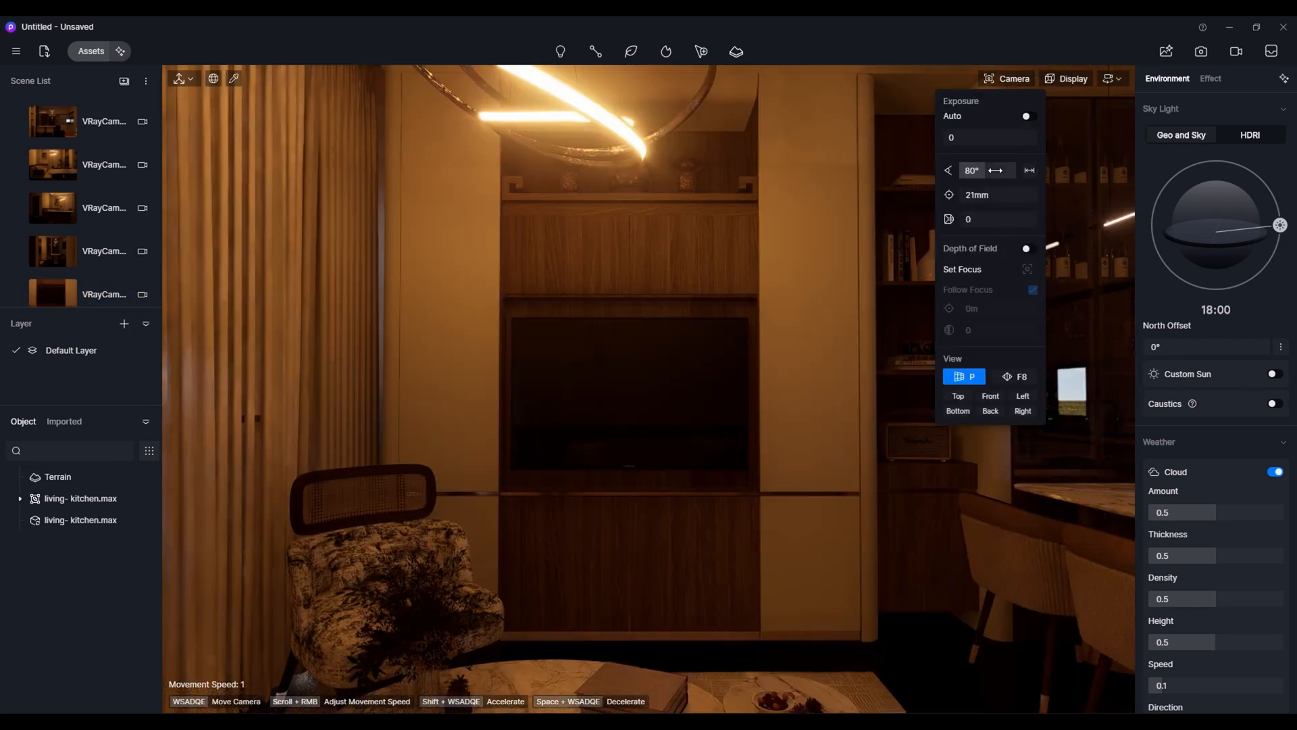
middle_click_drag(727, 628, 743, 554)
scroll(743, 554, "down", 1)
scroll(743, 554, "up", 1)
left_click(18, 297)
scroll(62, 274, "down", 1)
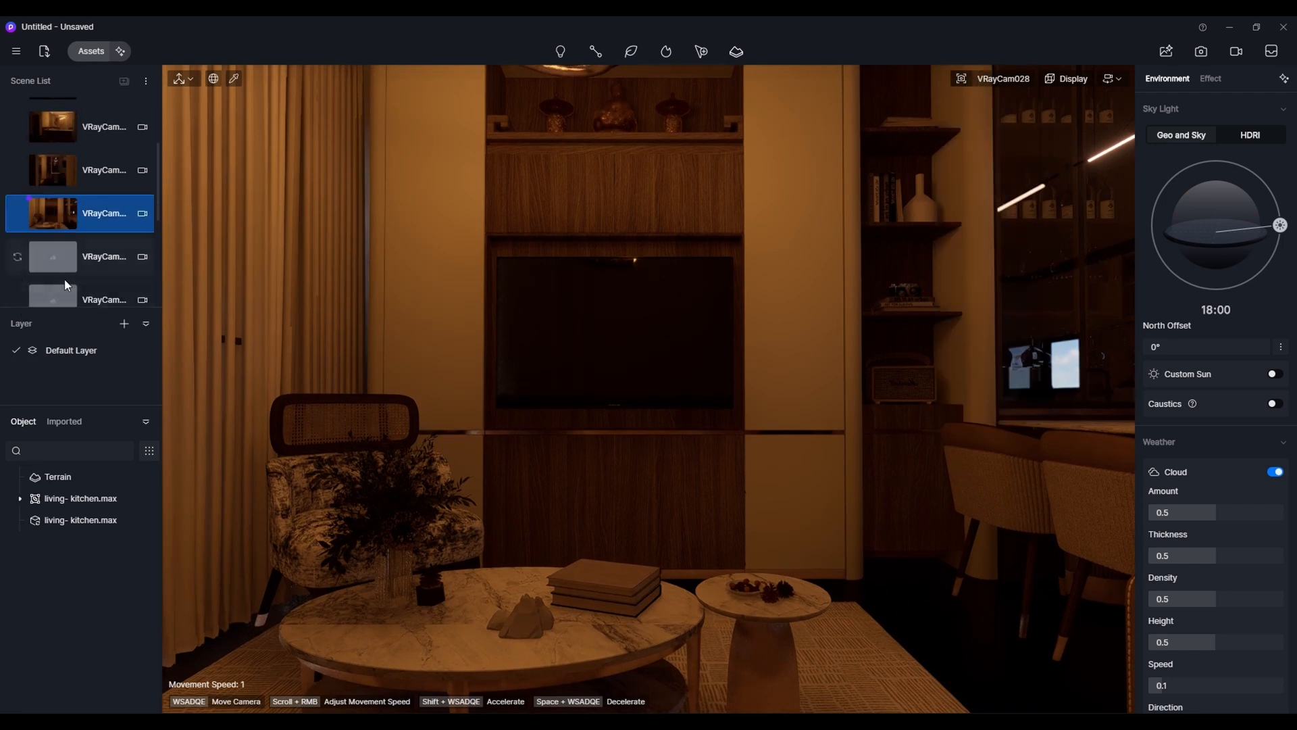
- Reframe VRayCam029 on the sofa, coffee tables and armchair with an 80° field of view and update the scene
left_click(62, 272)
scroll(890, 368, "up", 4)
scroll(890, 368, "down", 4)
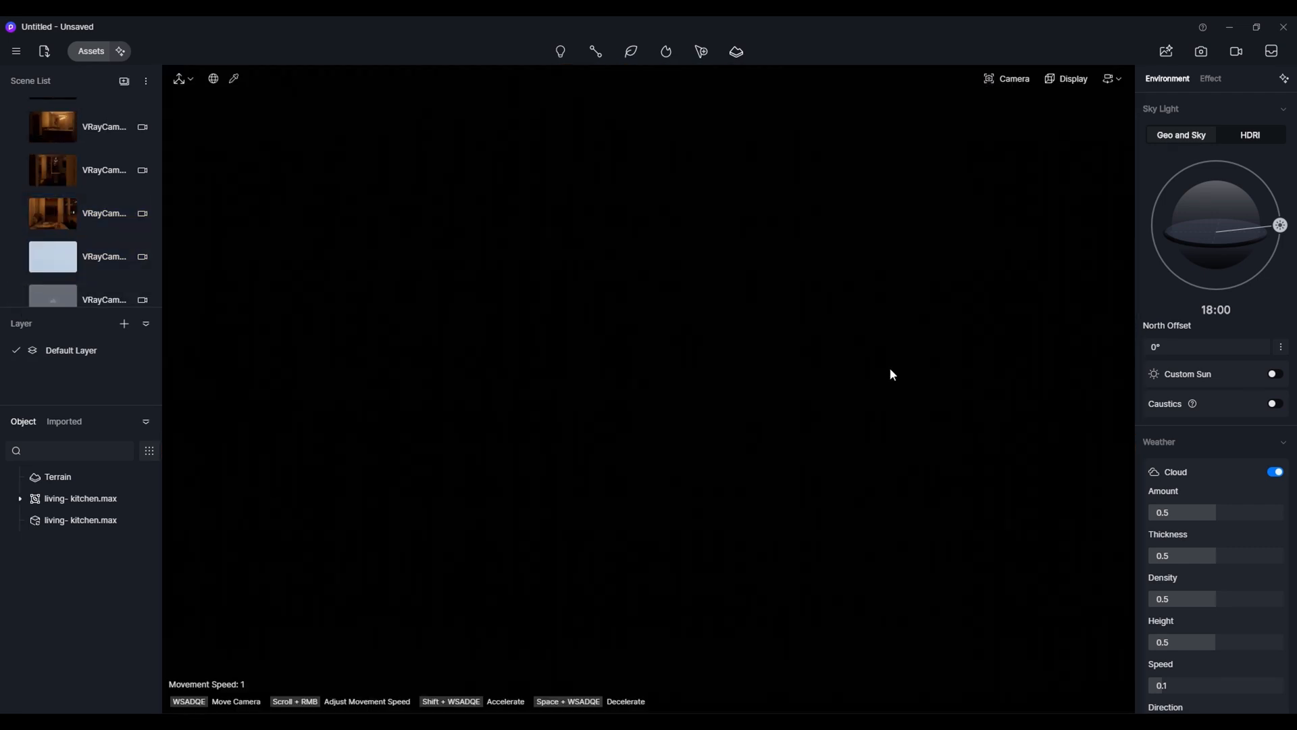
scroll(868, 395, "up", 2)
scroll(862, 398, "down", 2)
left_click(19, 259)
mouse_move(1005, 80)
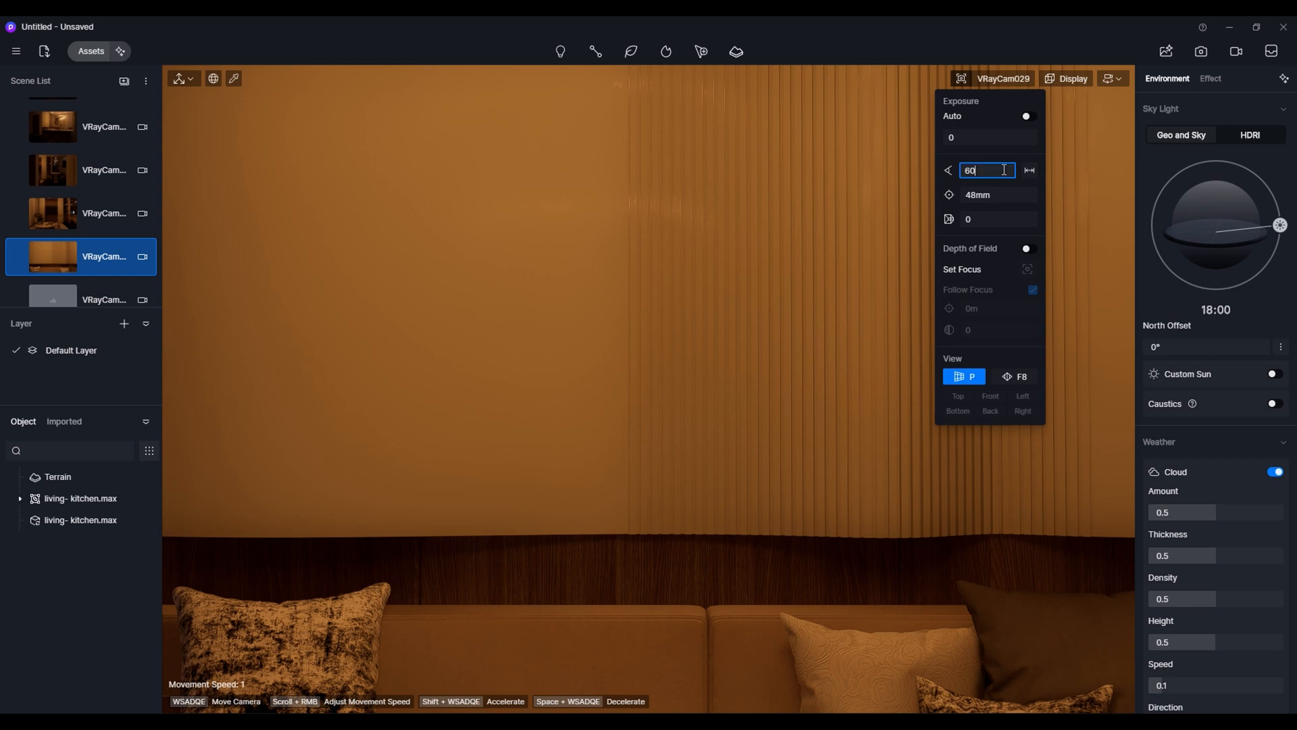
key("Return")
left_click(1004, 170)
type("80")
key("Return")
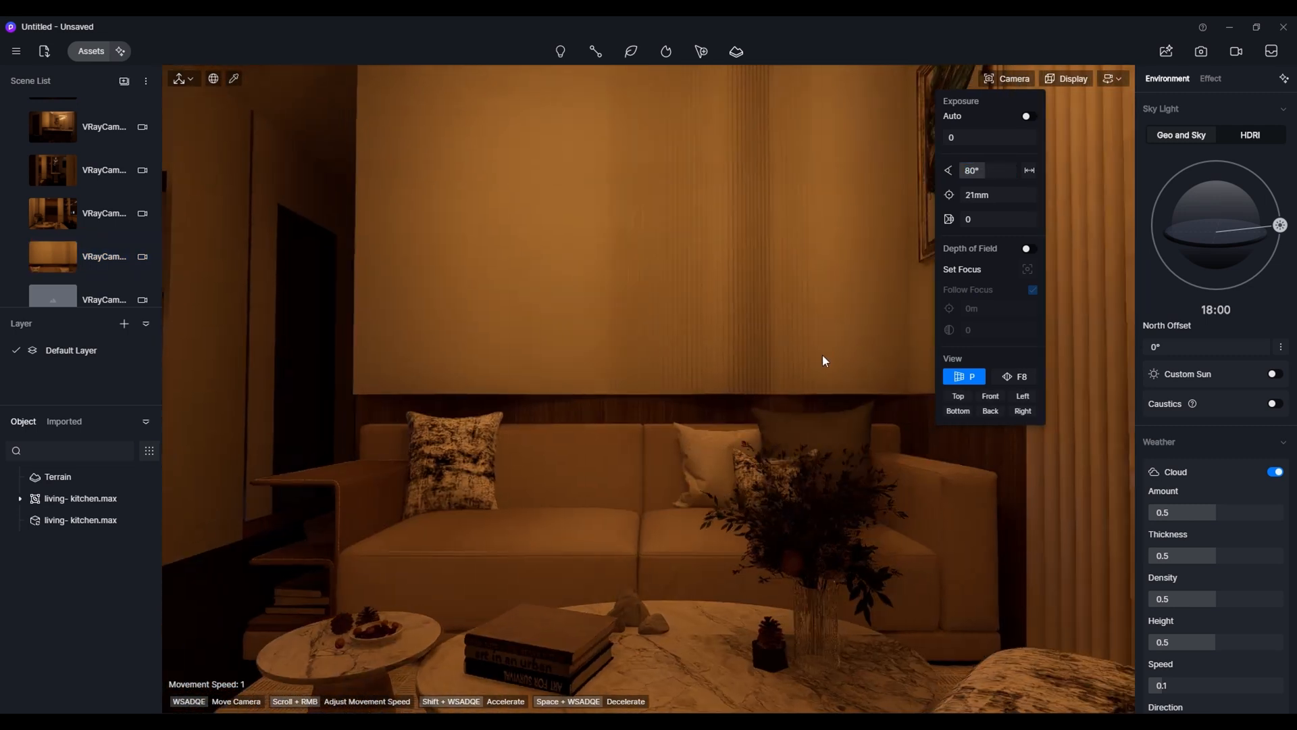
scroll(823, 359, "down", 2)
right_click_drag(828, 354, 842, 346)
left_click(111, 209)
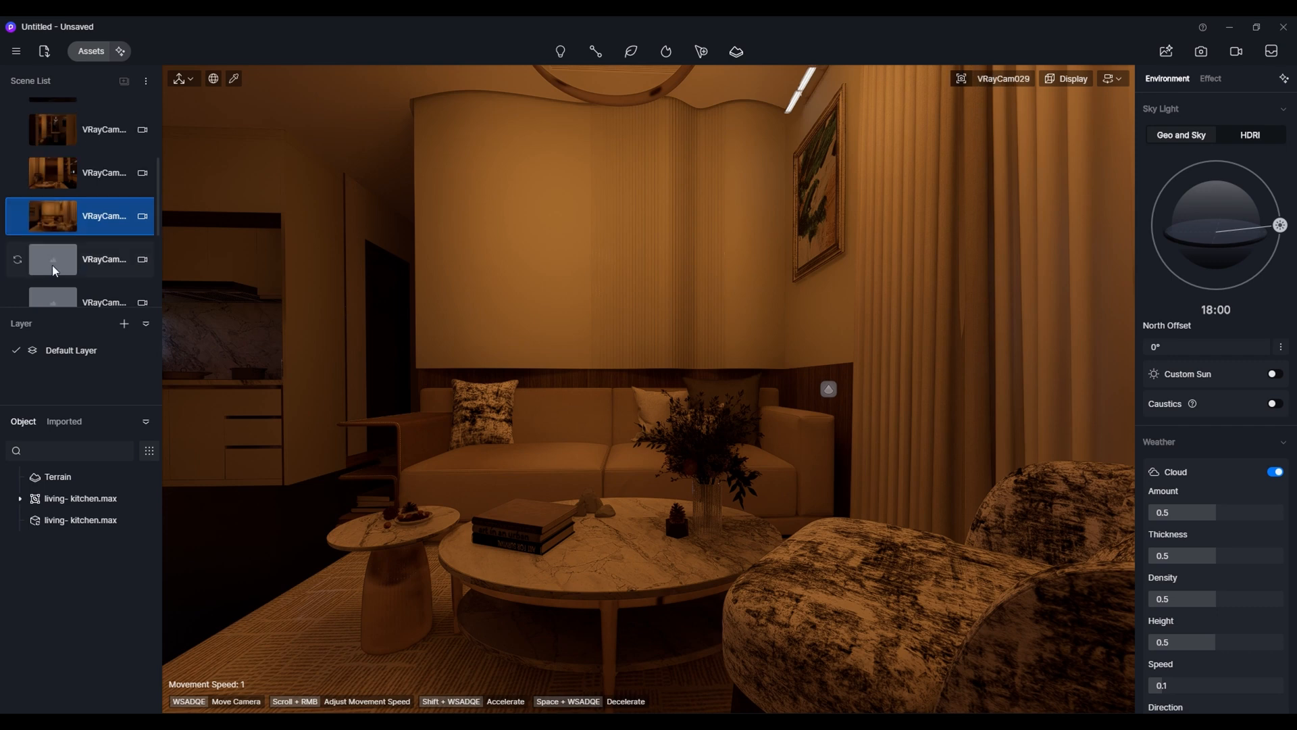
- Open the camera scene following VRayCam029, set an 80° field of view showing the kitchen and marble table, and update the scene
left_click(18, 259)
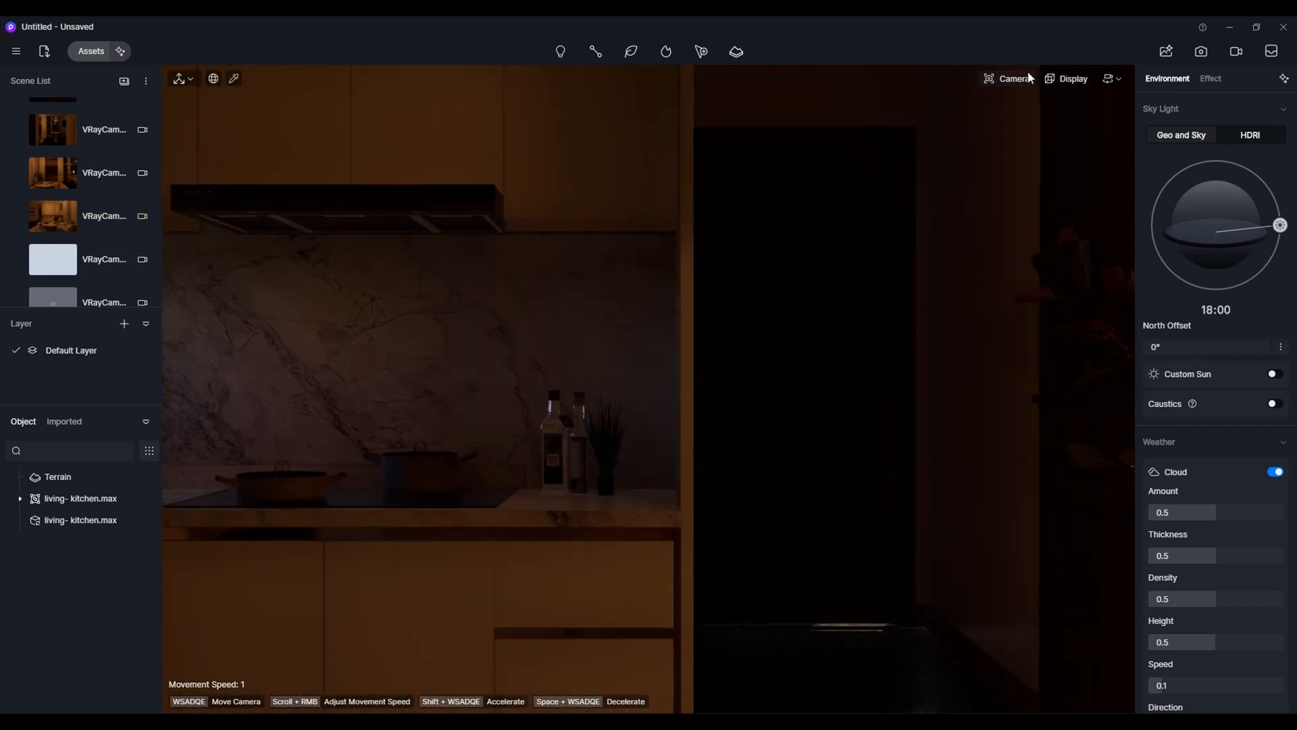
left_click(1026, 79)
left_click(1006, 171)
type("60")
key("Return")
type("80")
key("Return")
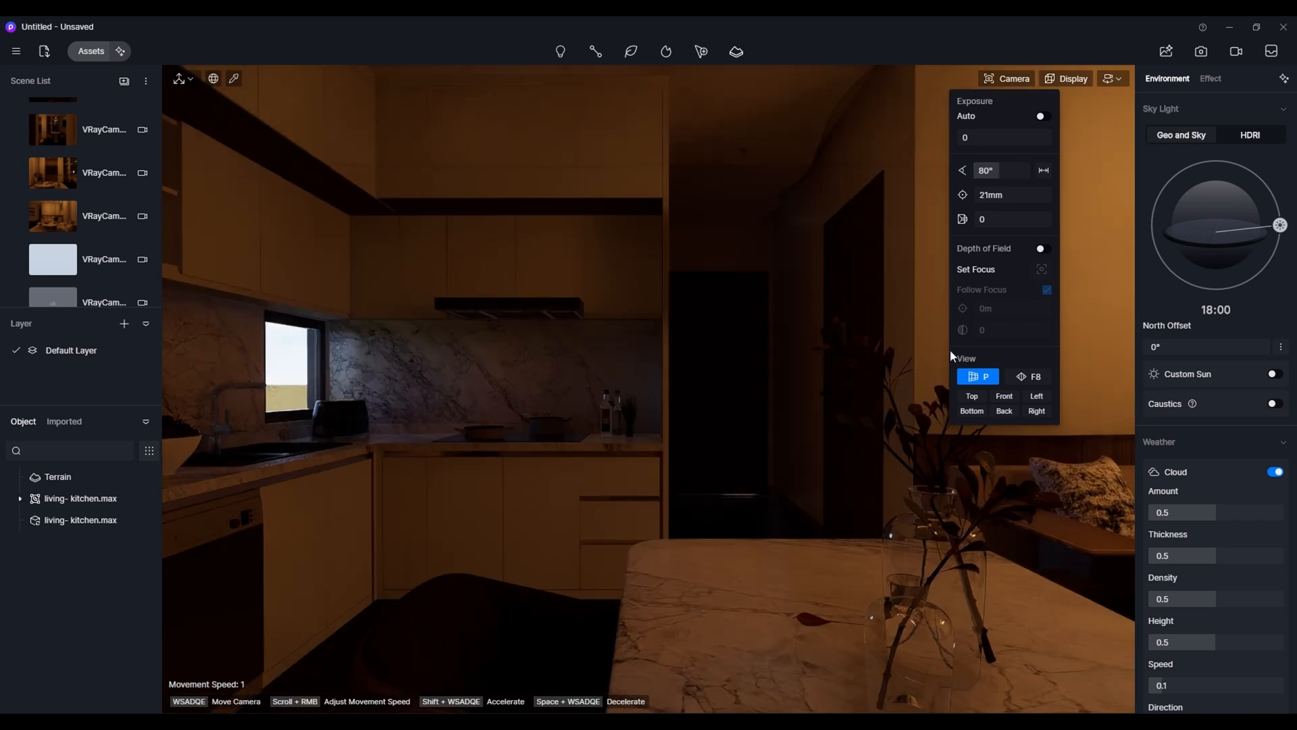
left_click(20, 260)
- Check the other camera scenes, raise the VRayCam025 view over the dining table, update it and save the project as s
scroll(52, 262, "down", 5)
left_click(74, 276)
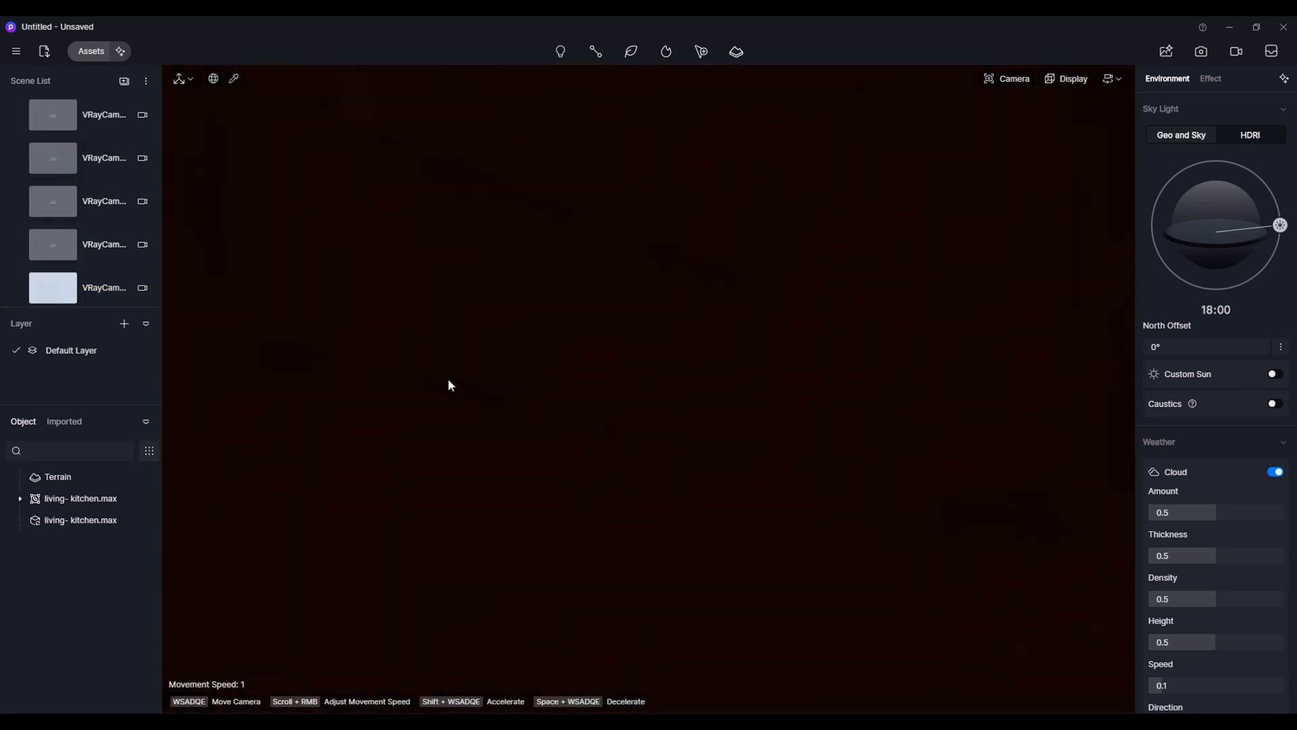
scroll(82, 167, "up", 2)
left_click(83, 168)
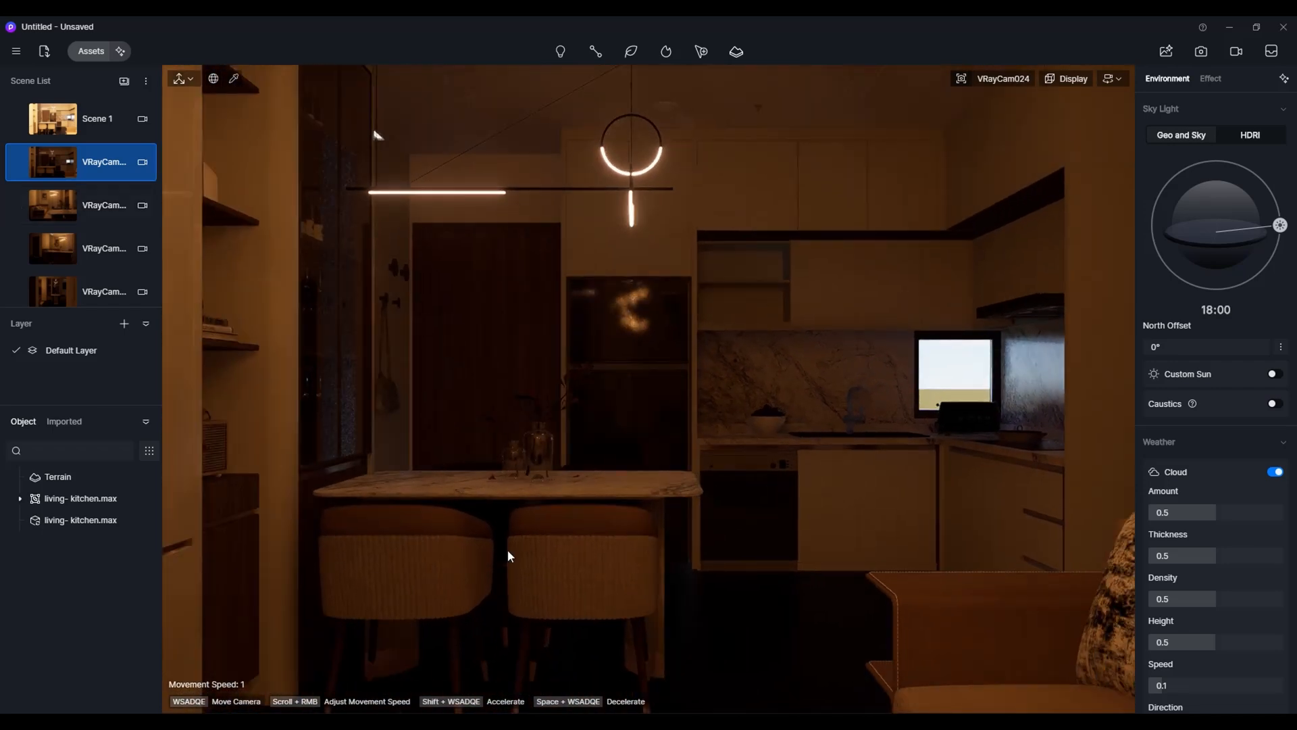
left_click(90, 214)
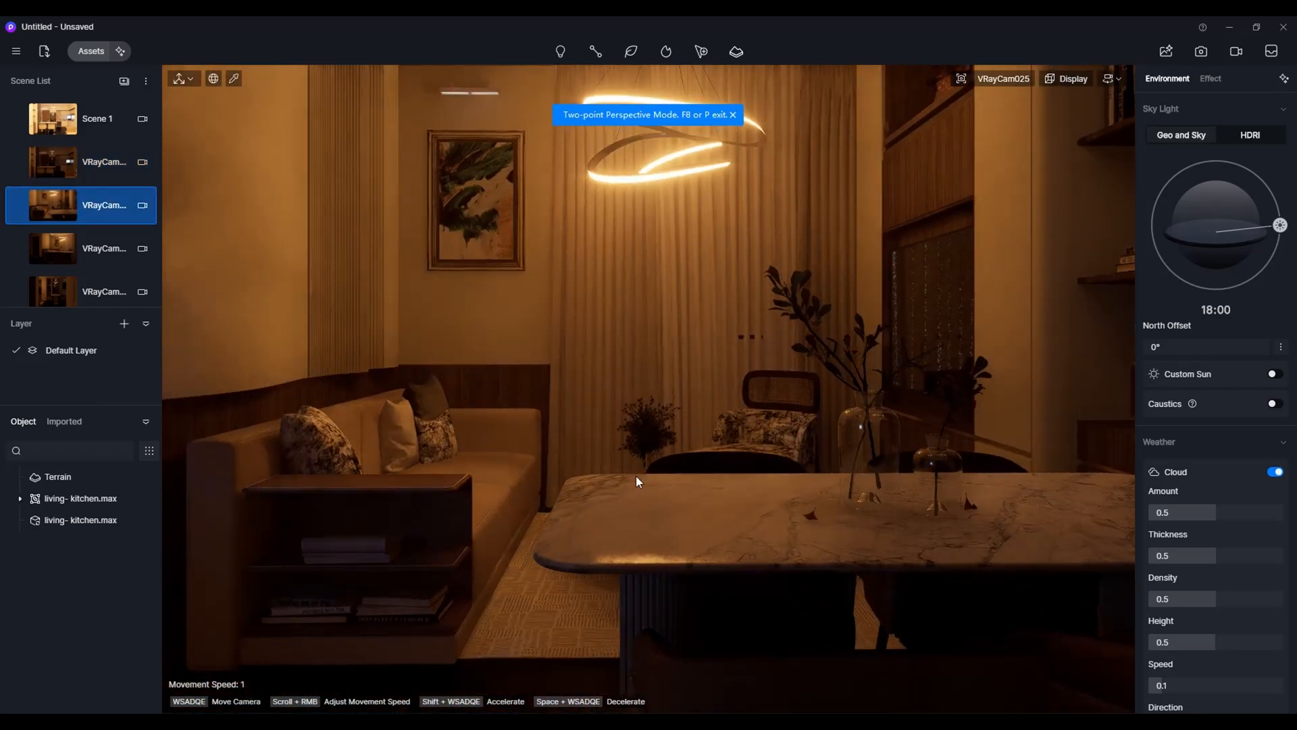
left_click(663, 451)
key("q")
key("w")
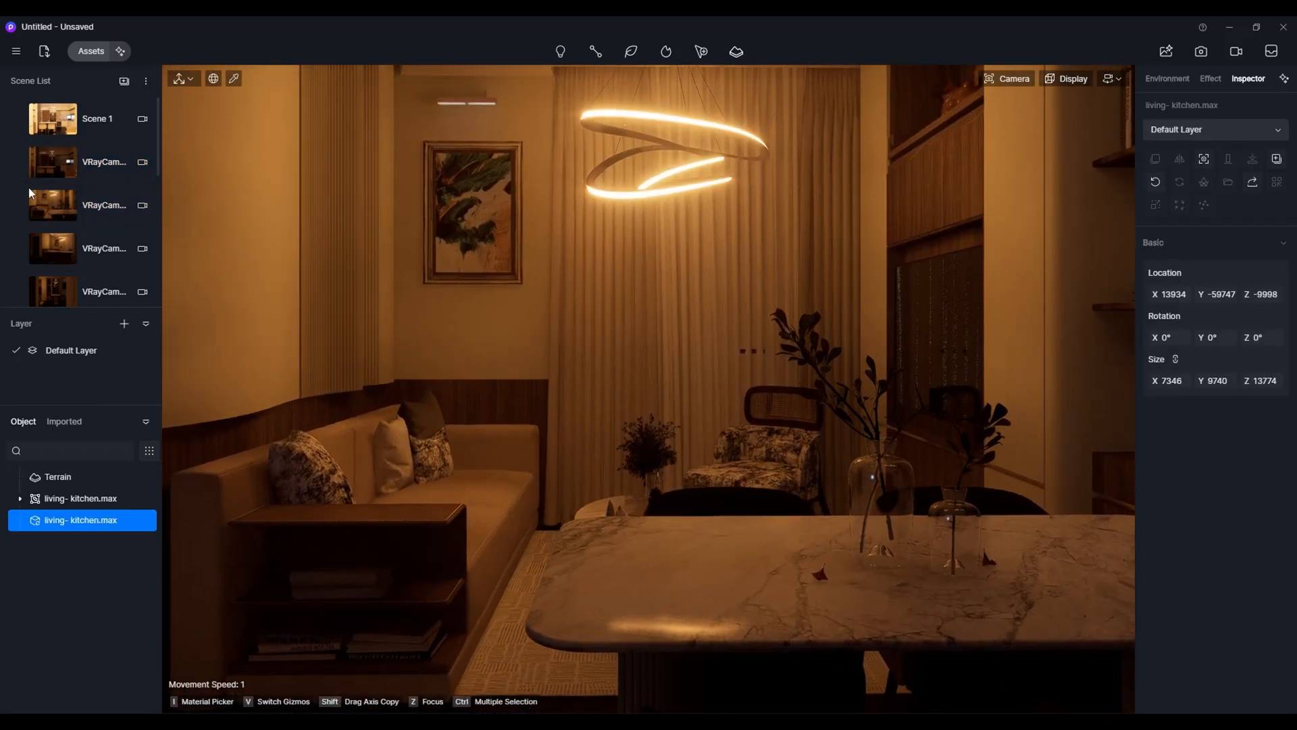
key("ctrl+s")
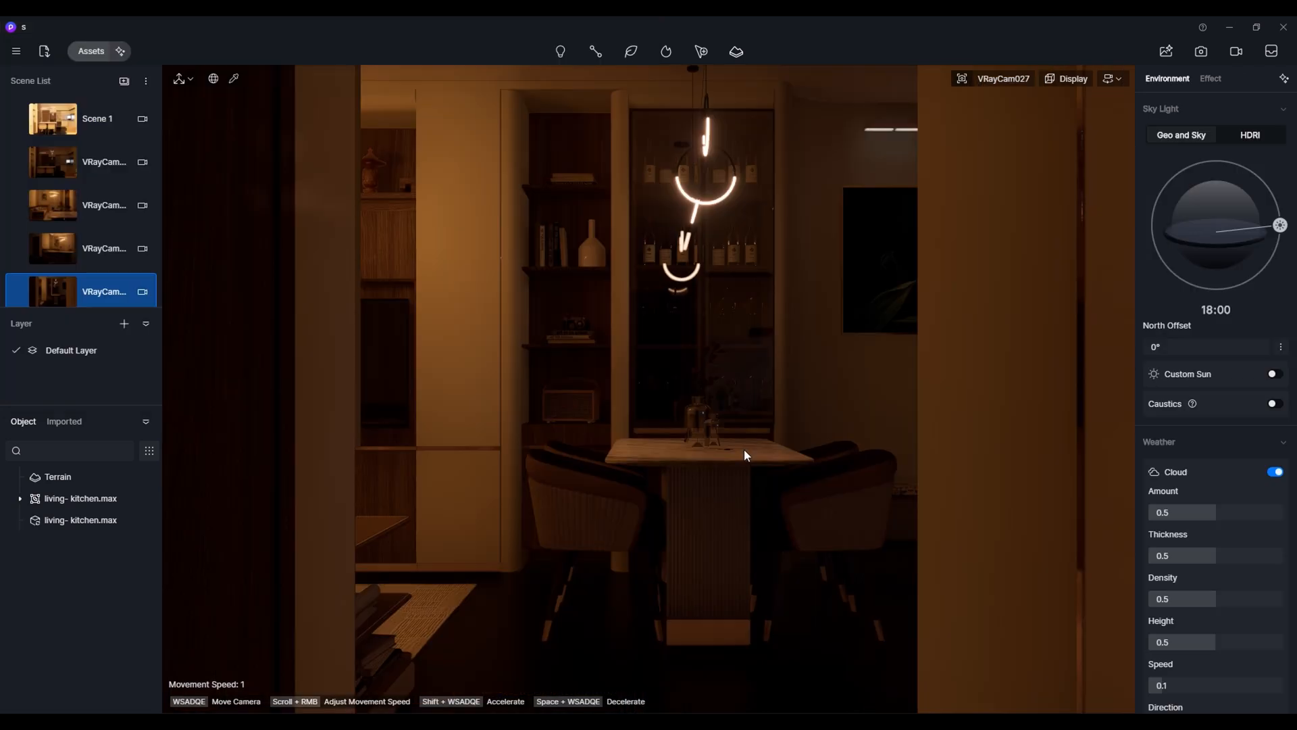
- Move the VRayCam027 view closer to the dining table, store it in Scene 1 and save the project
left_click(746, 549)
key("w")
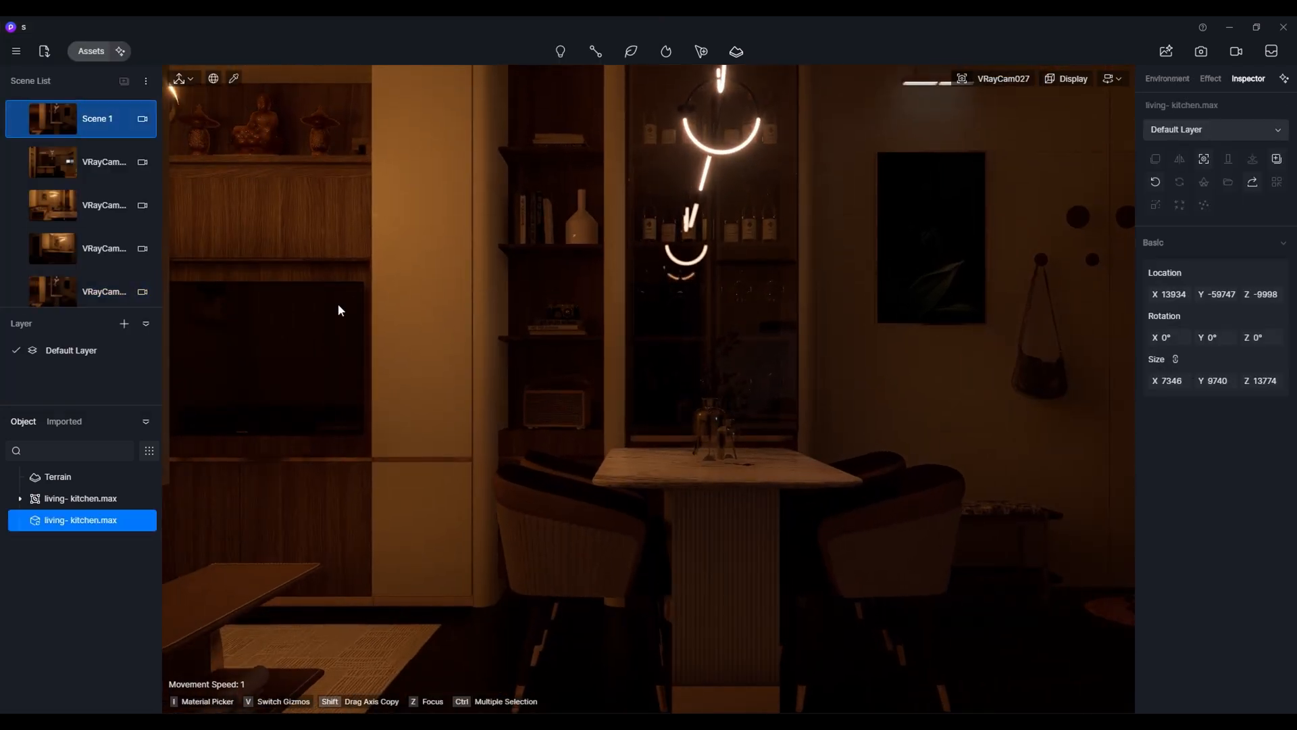
key("Escape")
key("ctrl+s")
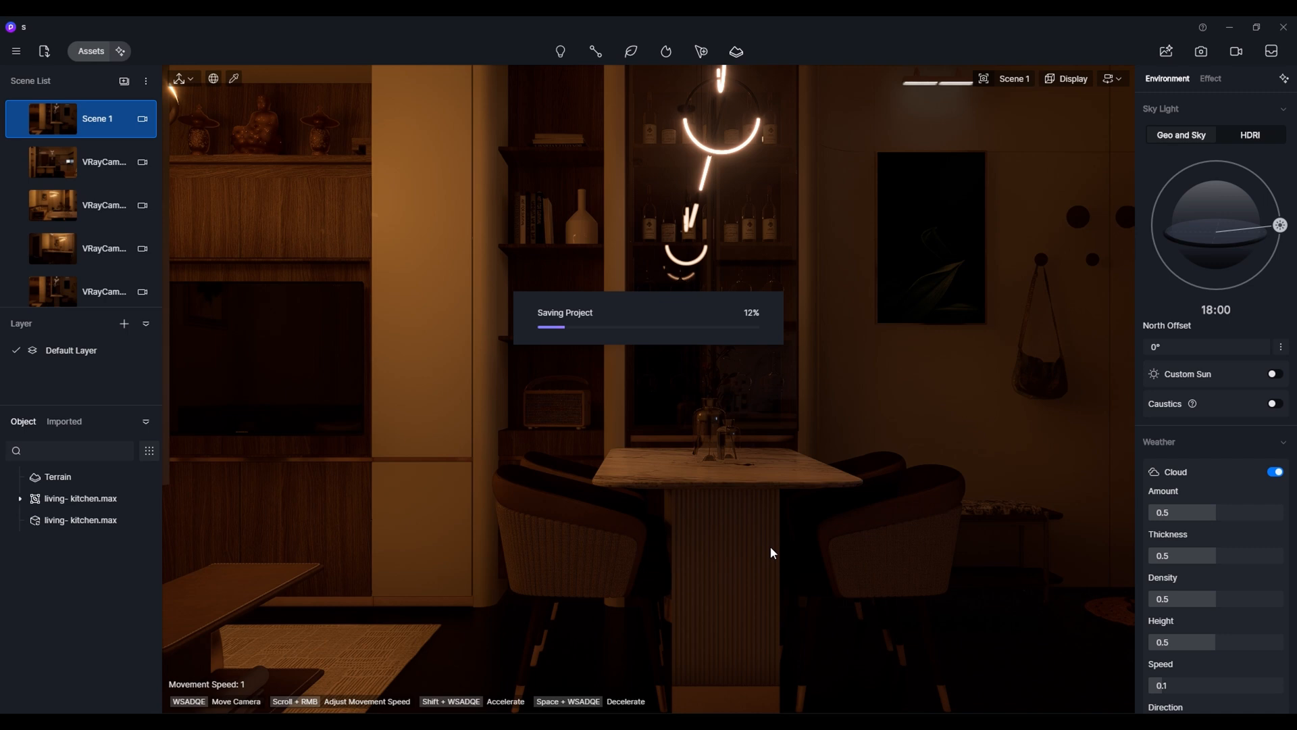
- Set the emissive intensity of the dining pendant light's material to 10, and inspect the ring chandelier's emissive material
key("q")
left_click(234, 80)
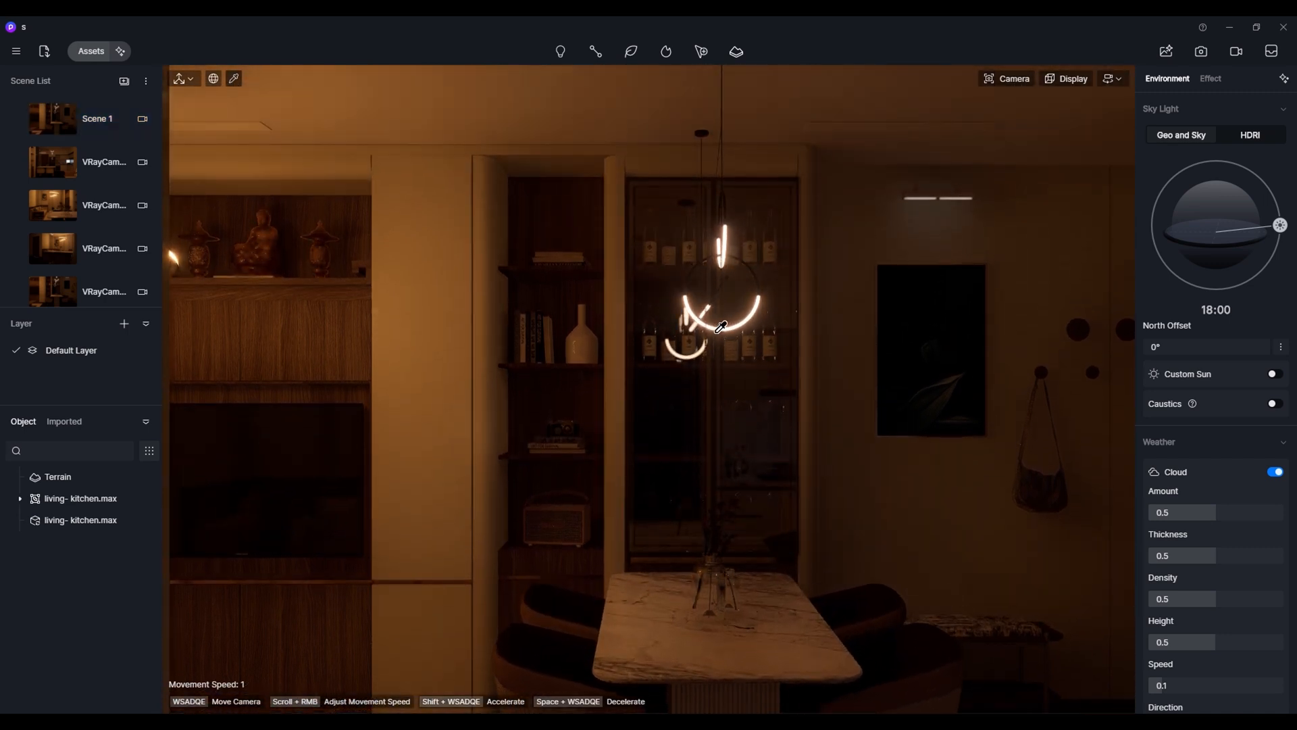
left_click(720, 327)
type("w")
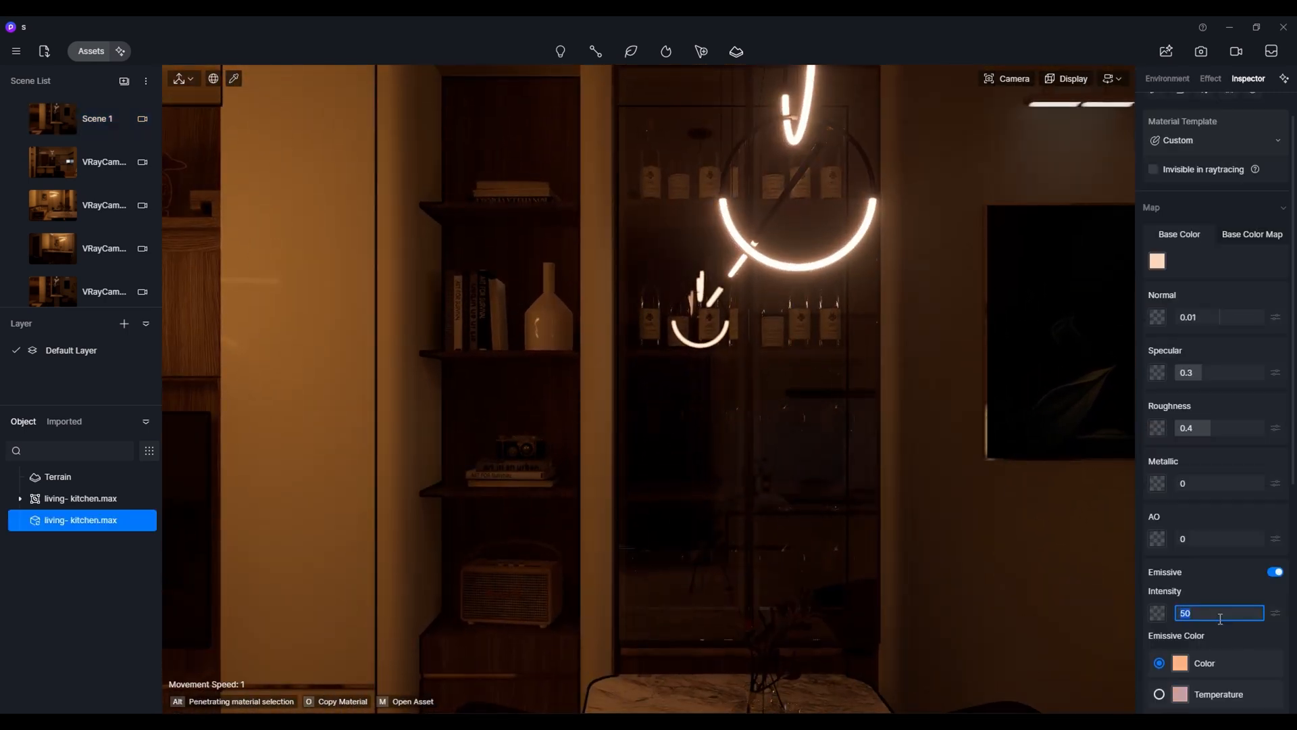
type("10")
key("Return")
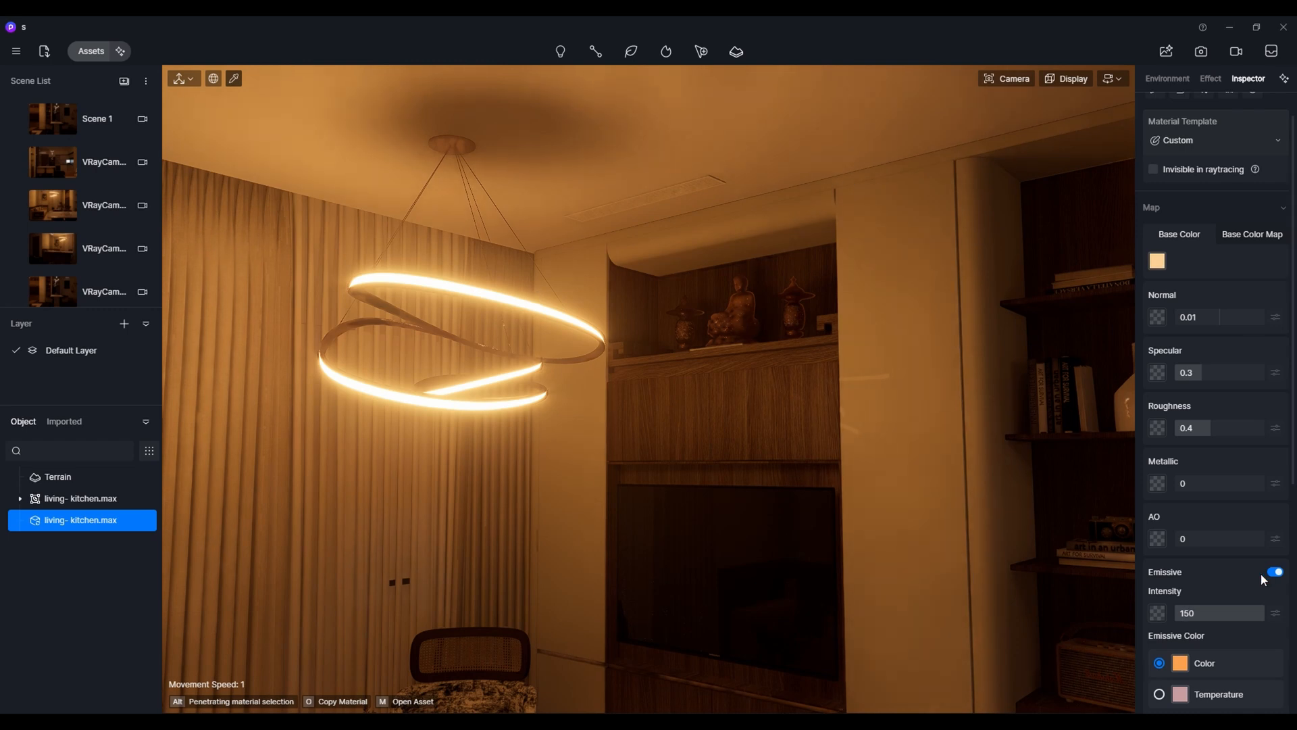
right_click_drag(1000, 581, 581, 351)
key("Escape")
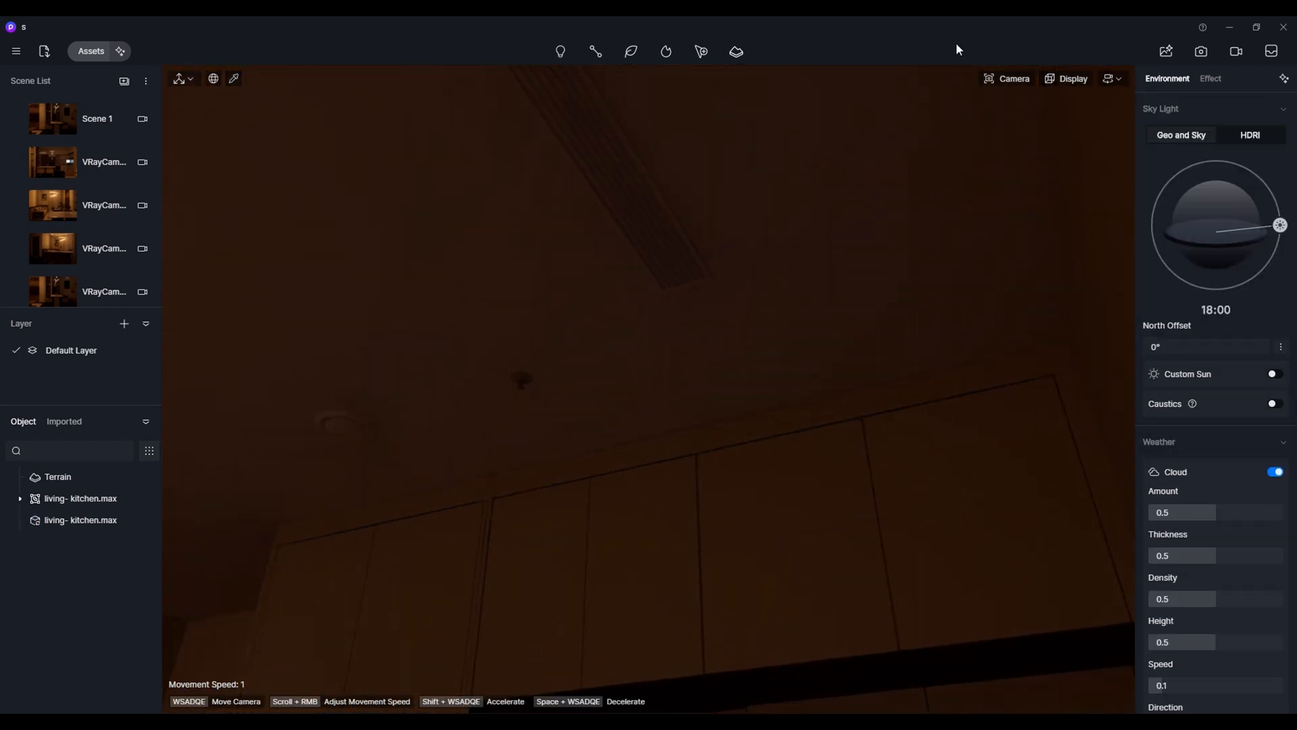
- Place a spotlight on the round ceiling downlight near the kitchen wall cabinets
left_click(1256, 27)
left_click(603, 144)
left_click(1192, 68)
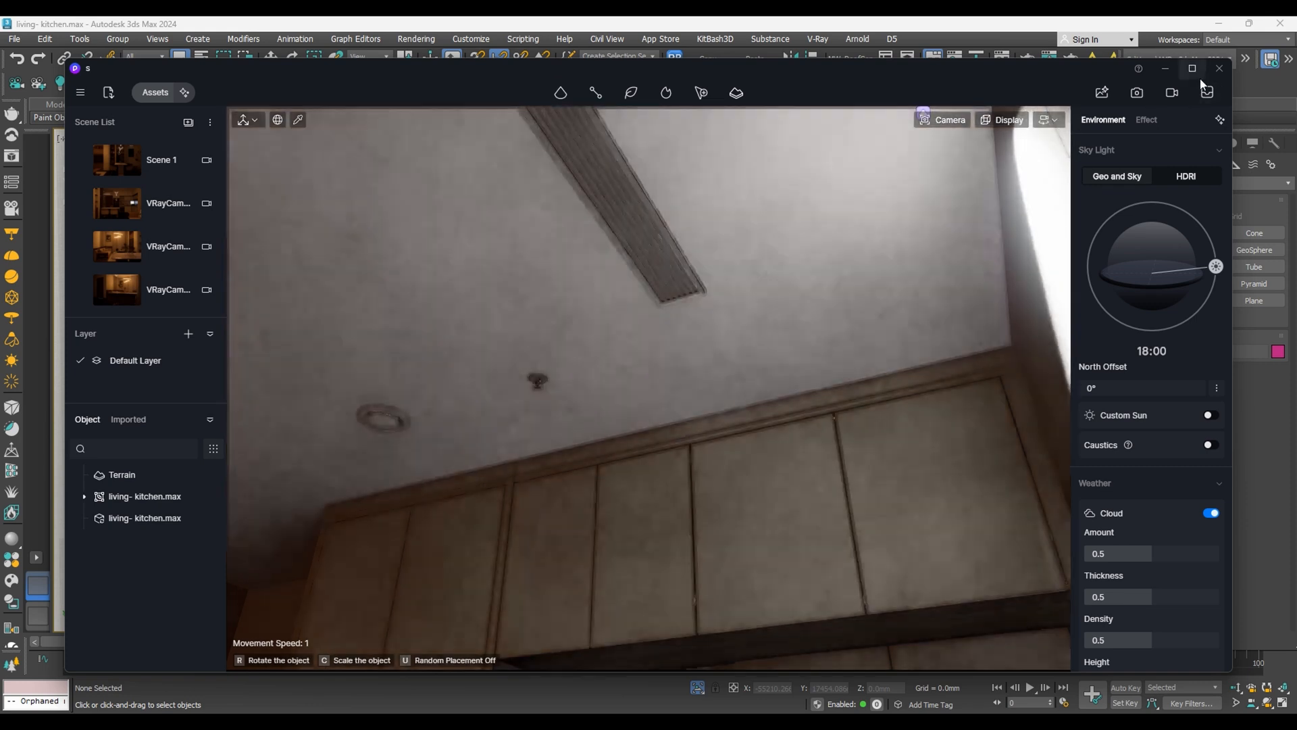
left_click(346, 431)
scroll(600, 479, "down", 3)
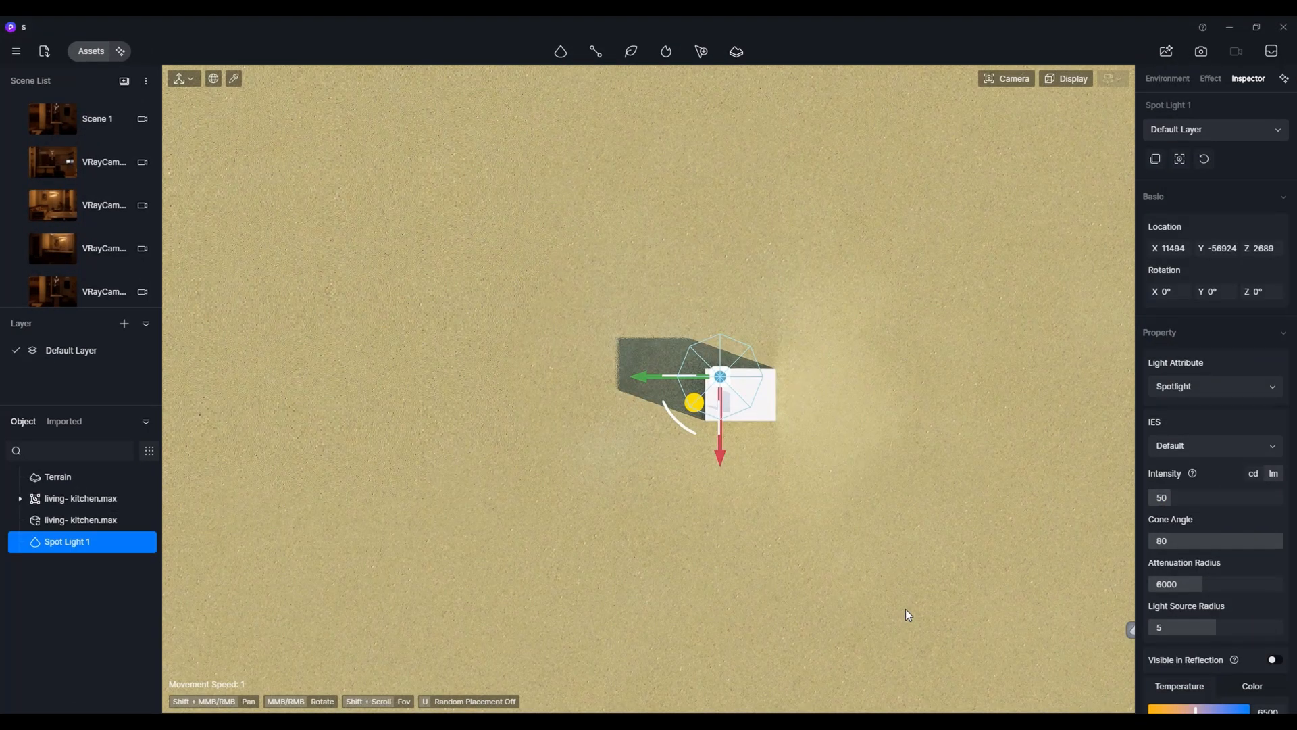
- Show the top view in wireframe and centre the spotlight on the downlight's rings, at about X 11503, Y -56919
key("f")
left_click(1051, 82)
left_click(1051, 172)
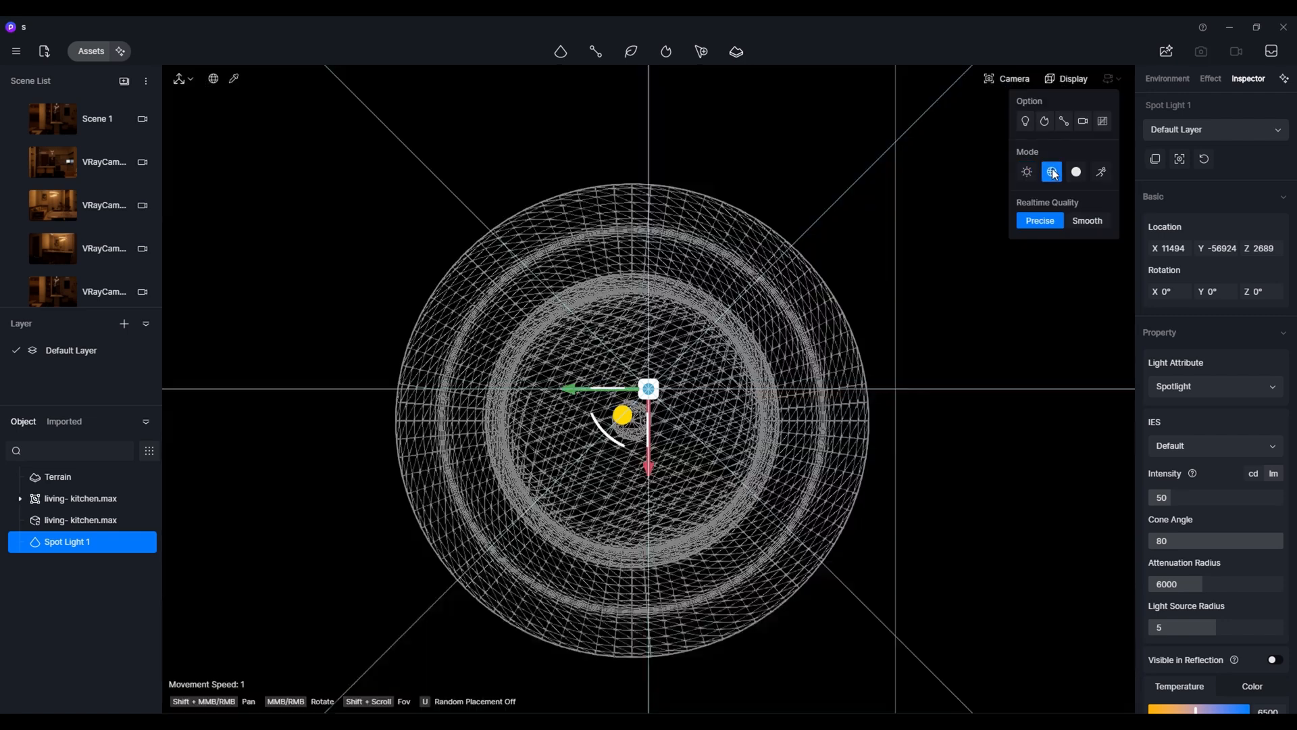
left_click_drag(649, 464, 649, 500)
left_click_drag(568, 421, 548, 400)
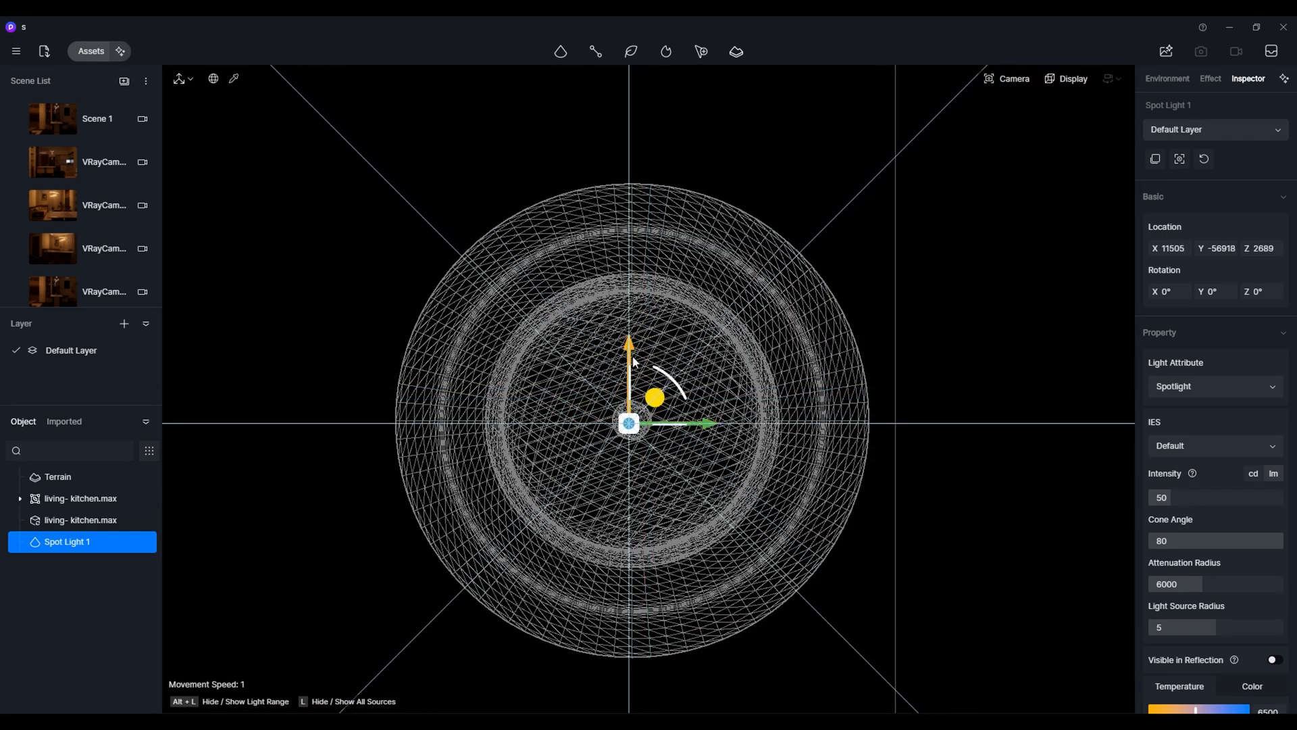
left_click_drag(632, 358, 632, 354)
- Move the spotlight across the plan to the downlight beside the dining area, at about X 13213, Y -57910
scroll(679, 415, "down", 20)
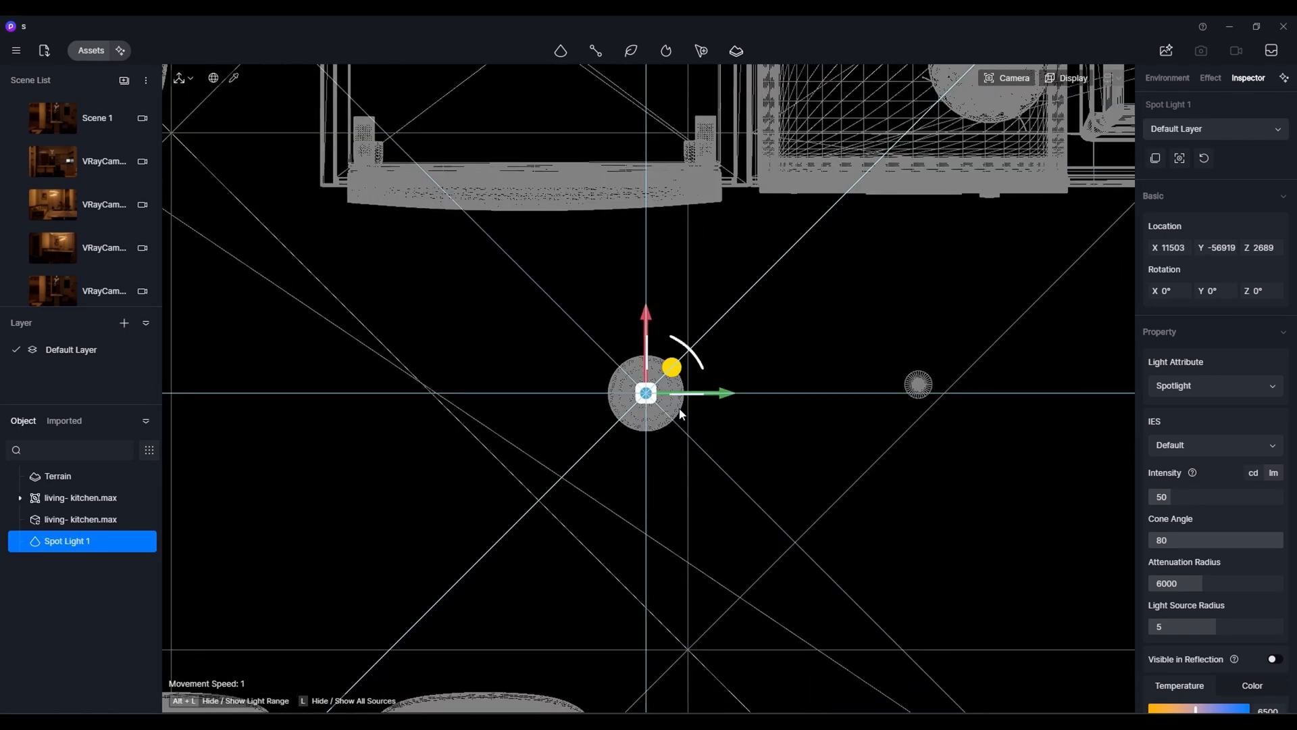
scroll(679, 416, "up", 1)
scroll(657, 367, "up", 2)
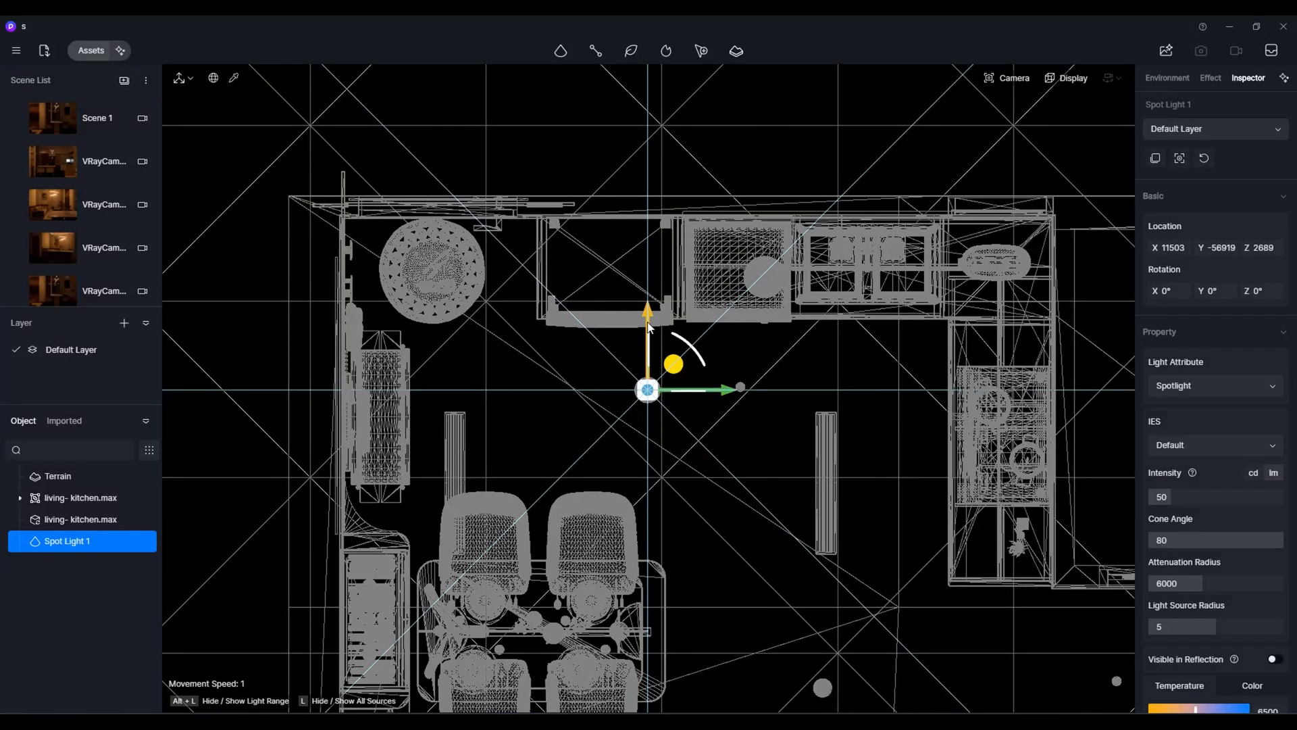
left_click_drag(649, 327, 687, 638)
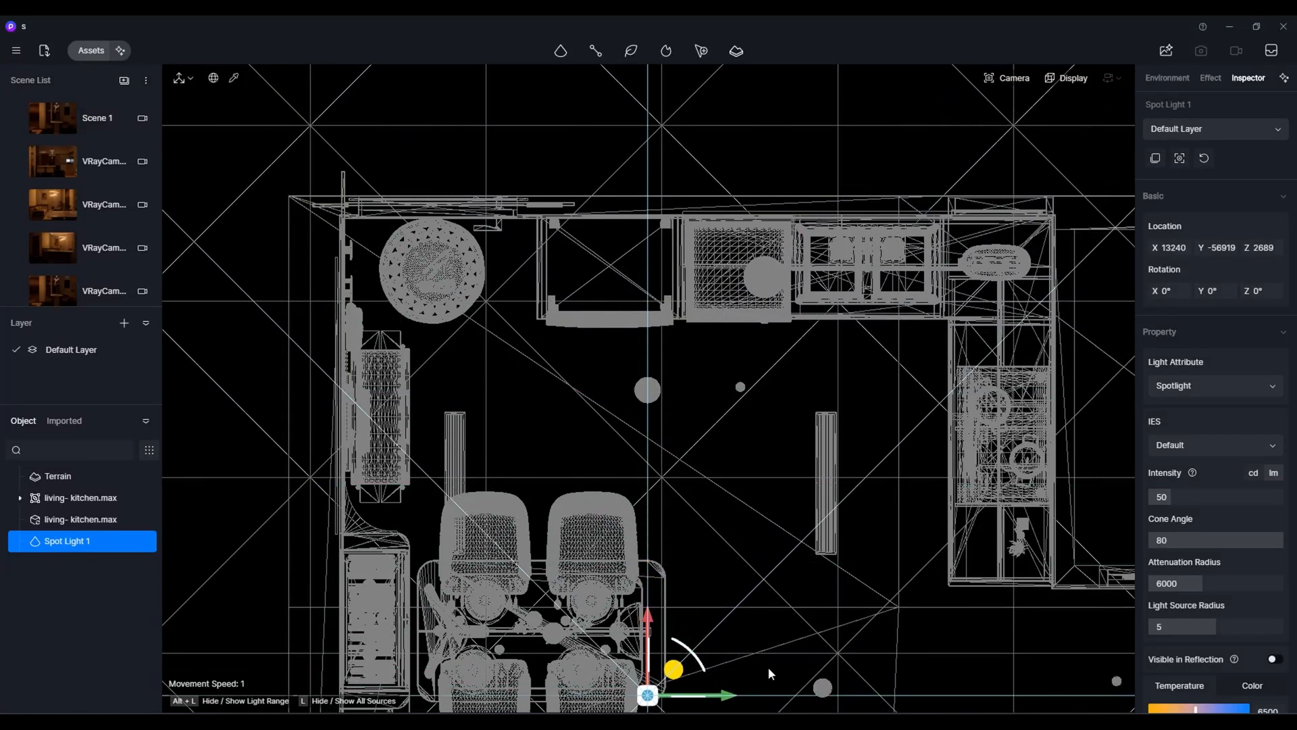
left_click_drag(723, 696, 896, 692)
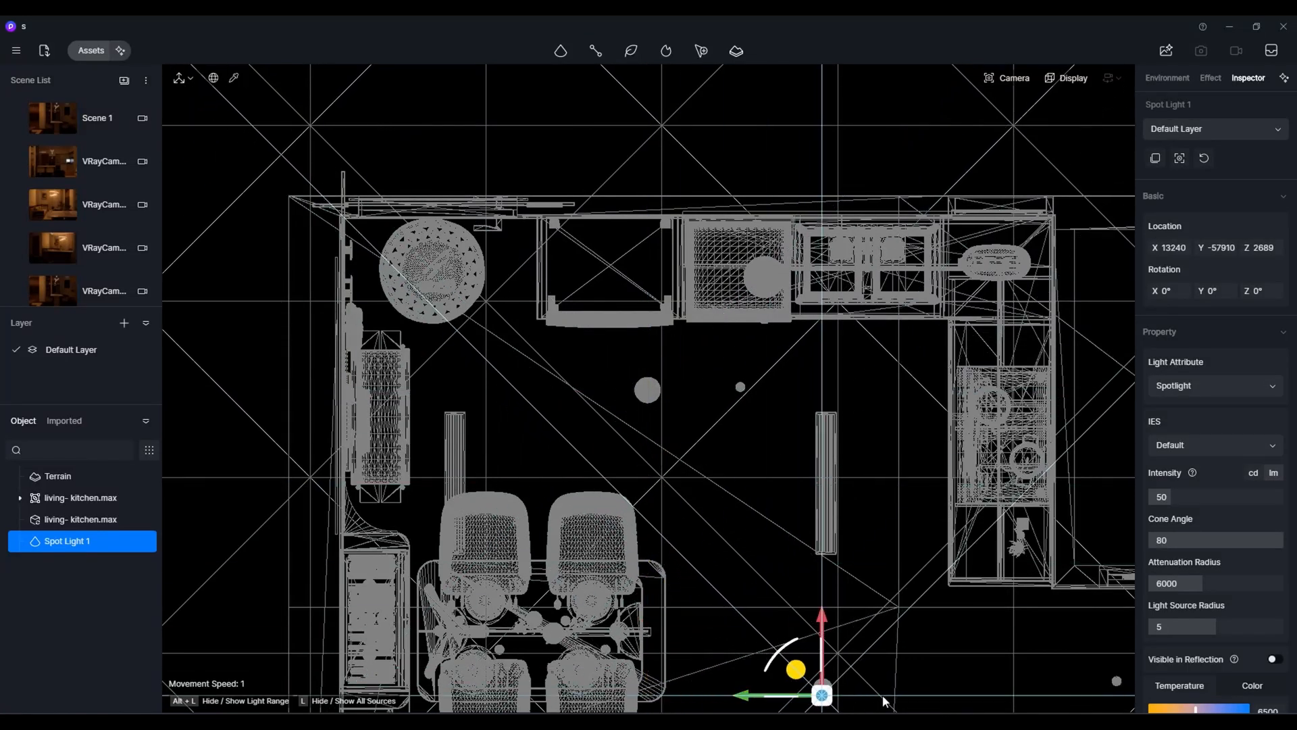
left_click_drag(827, 623, 826, 617)
- Fine-tune the spotlight onto the centre of the downlight beside the dining area, at about X 13200, Y -57915
scroll(878, 635, "down", 2)
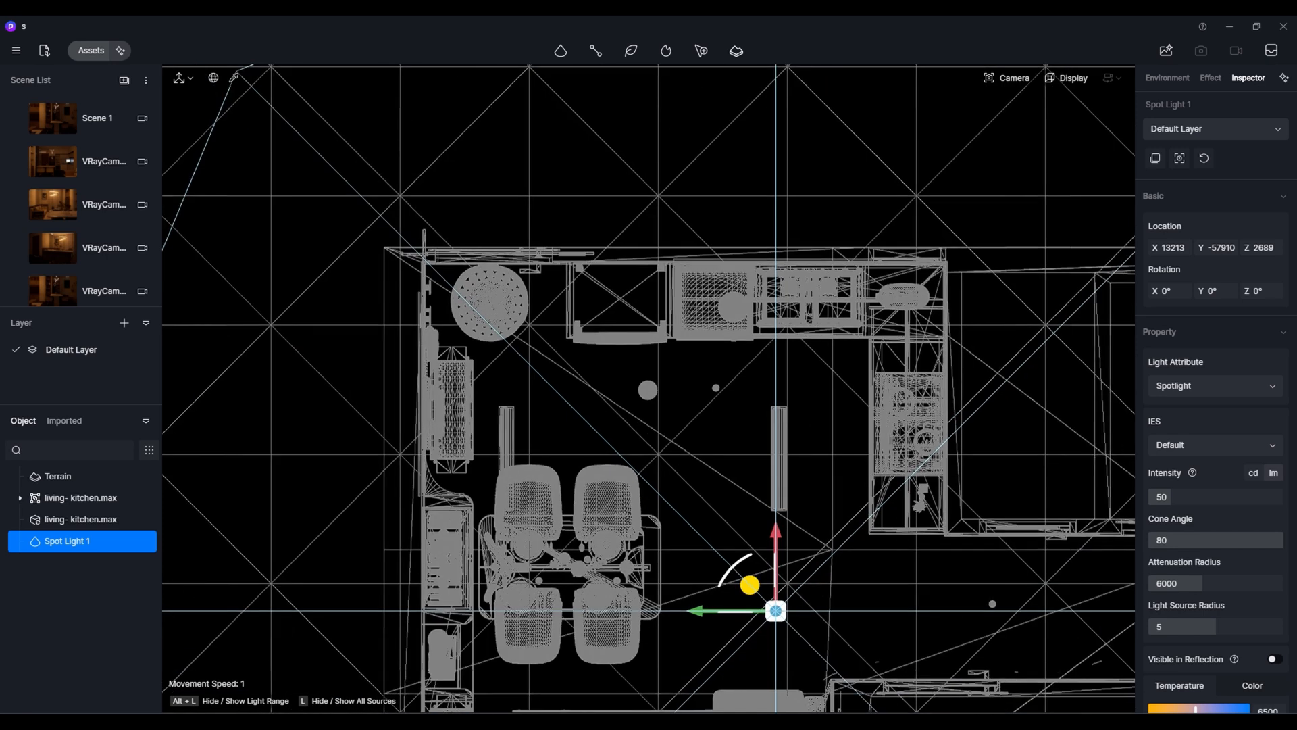
middle_click_drag(973, 702, 881, 637)
scroll(669, 501, "up", 1)
scroll(666, 501, "up", 5)
scroll(542, 563, "down", 3)
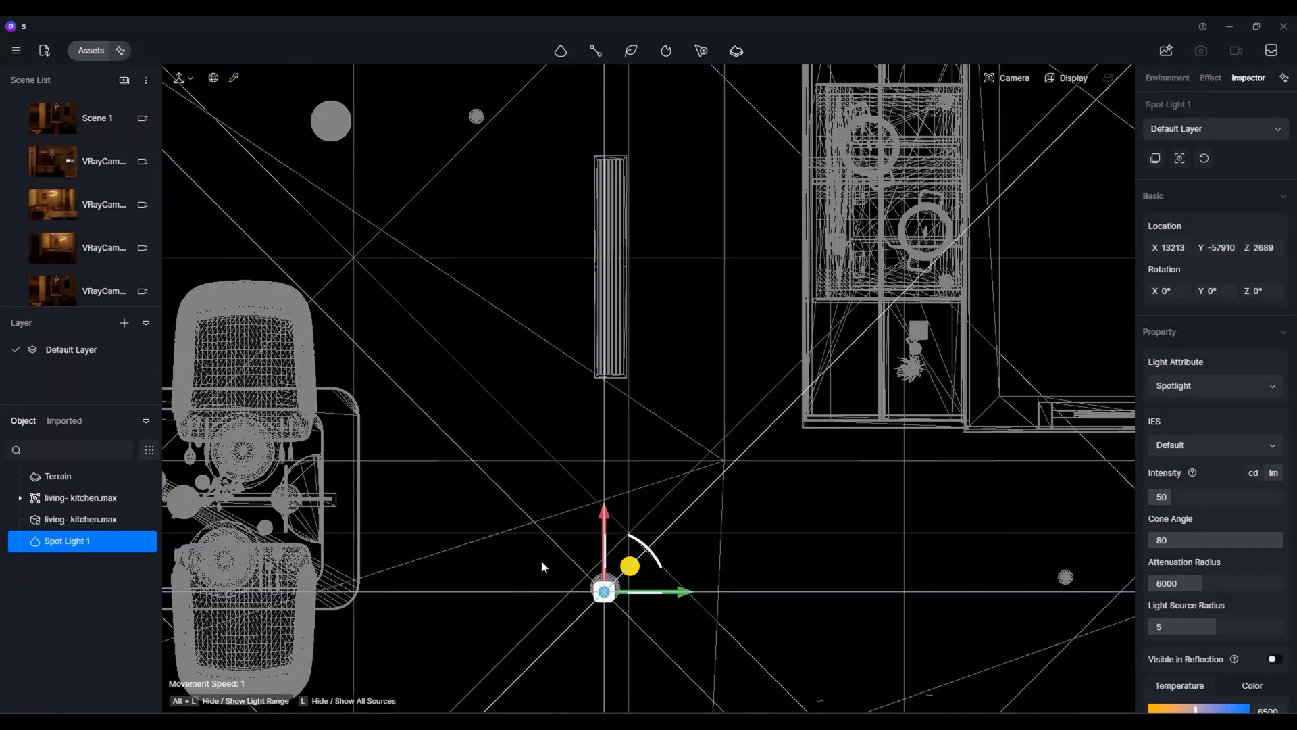
middle_click_drag(619, 618, 617, 537)
scroll(616, 537, "up", 1)
left_click_drag(599, 441, 599, 438)
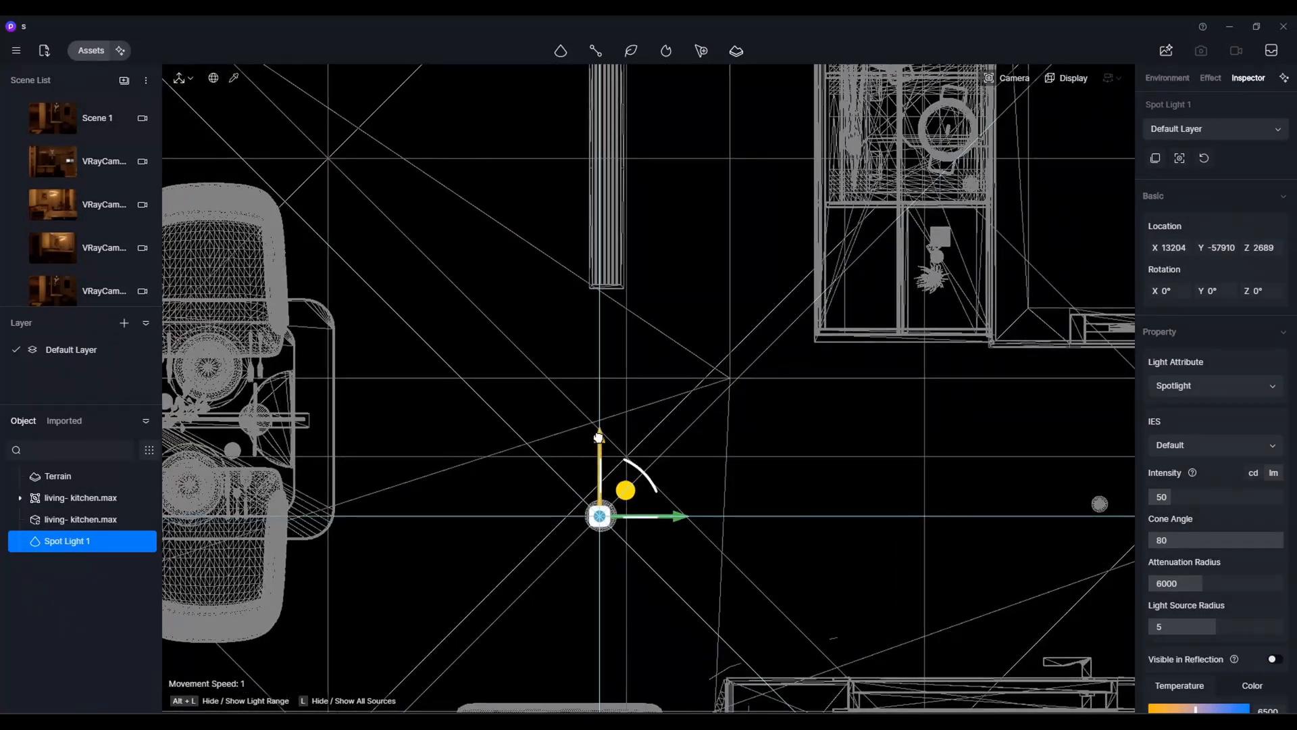
- Move the spotlight along its Y axis toward the next downlight, on the far side from the dining table
scroll(667, 524, "down", 4)
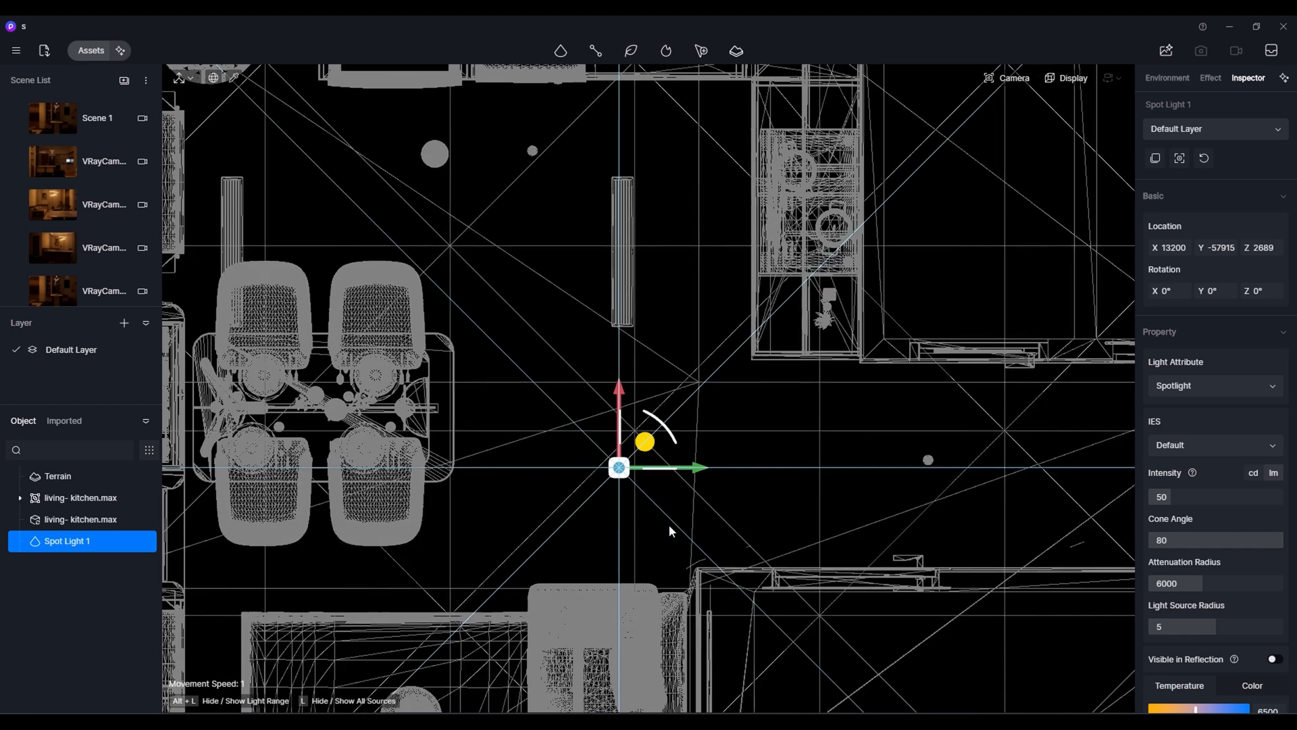
left_click_drag(697, 442, 958, 468)
scroll(690, 496, "down", 2)
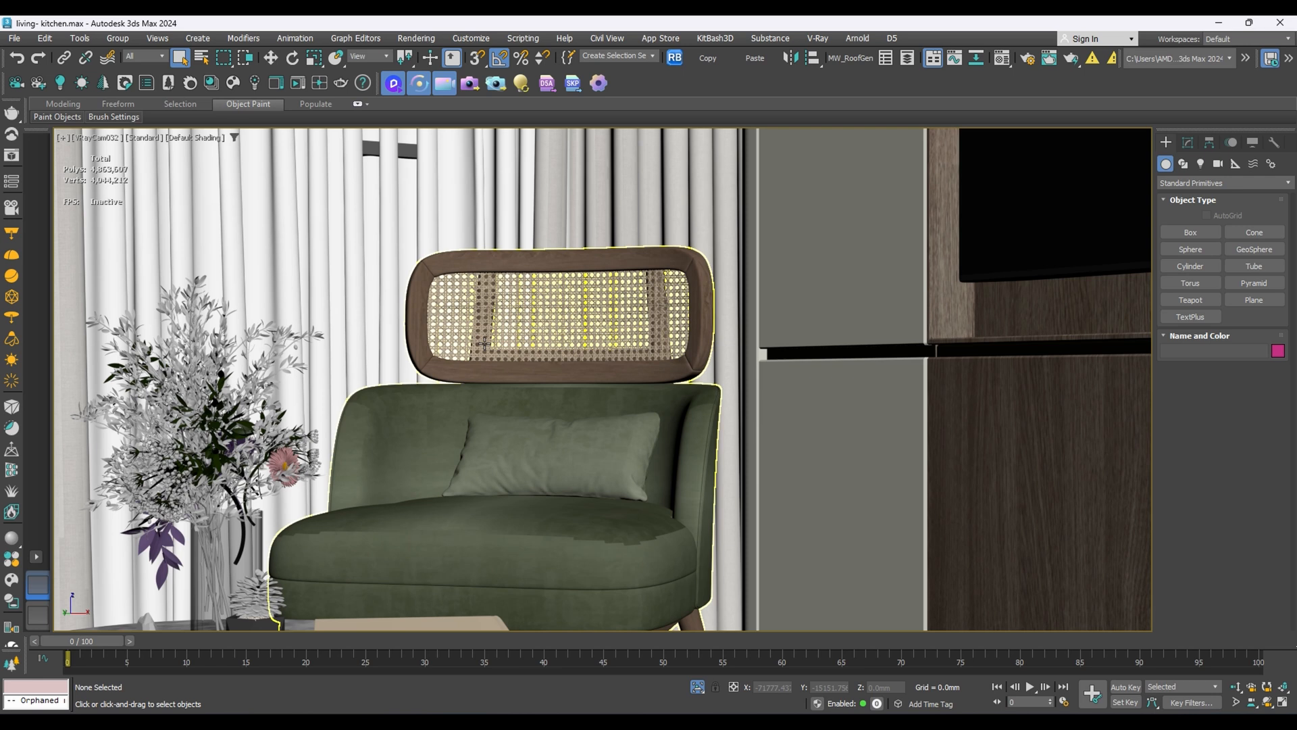
- Show the 3ds Max scene from the top around the armchair and hide the living-room rug
left_click(555, 370)
key("t")
key("z")
scroll(584, 379, "down", 6)
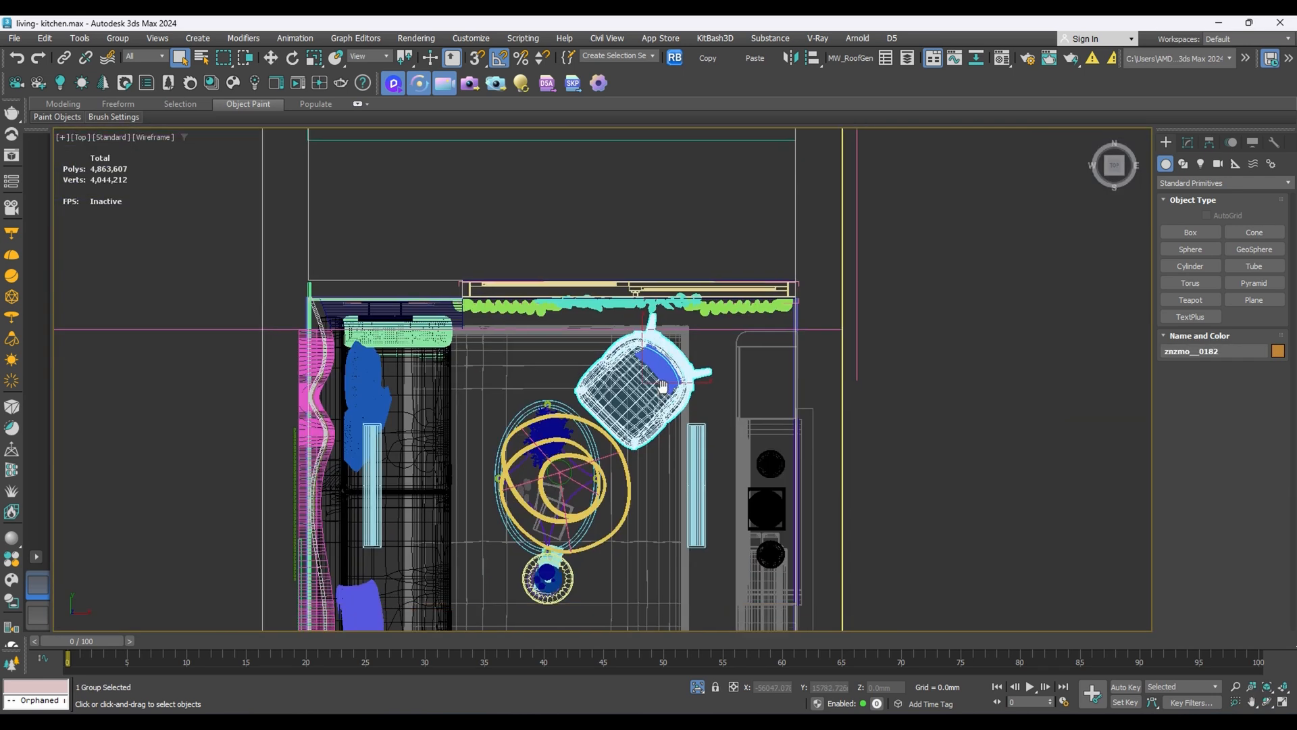
scroll(645, 398, "up", 2)
left_click(625, 475)
right_click(624, 474)
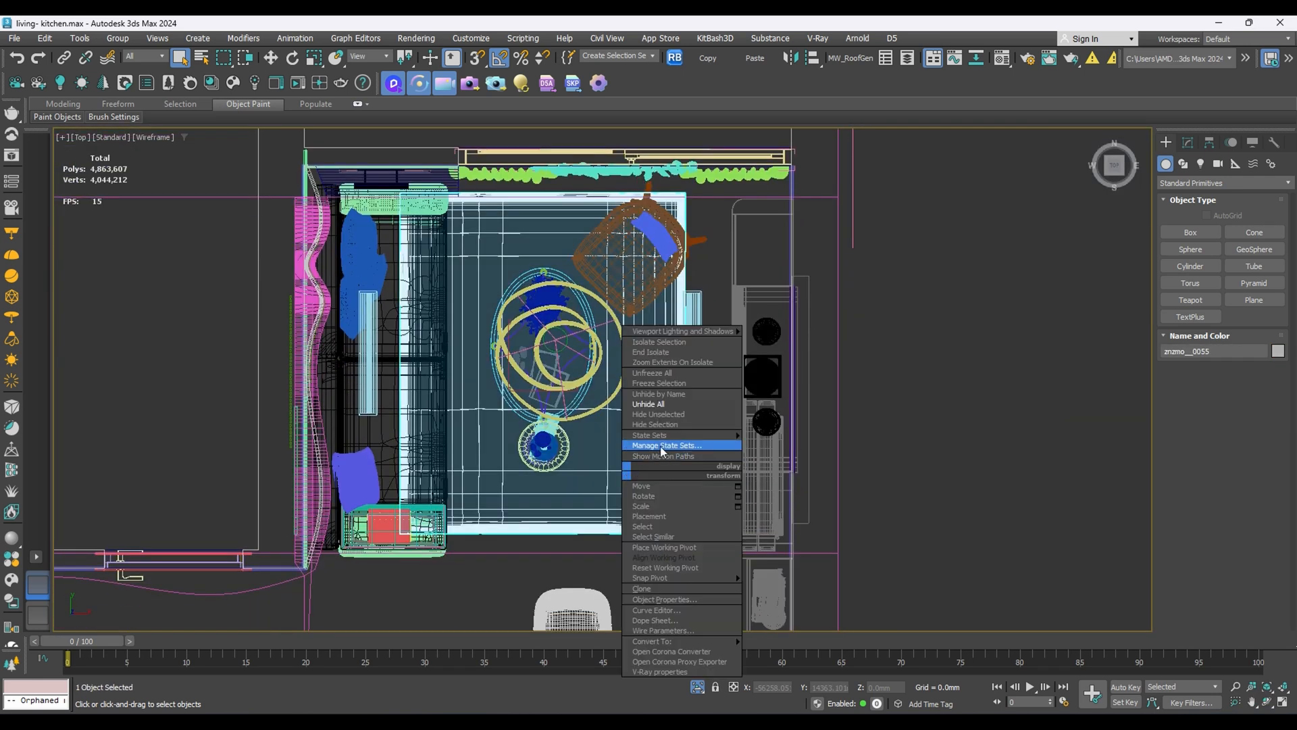
left_click(675, 429)
- Hide the ring pendant light and the coffee table in the living area
scroll(617, 433, "down", 2)
middle_click_drag(618, 433, 633, 317)
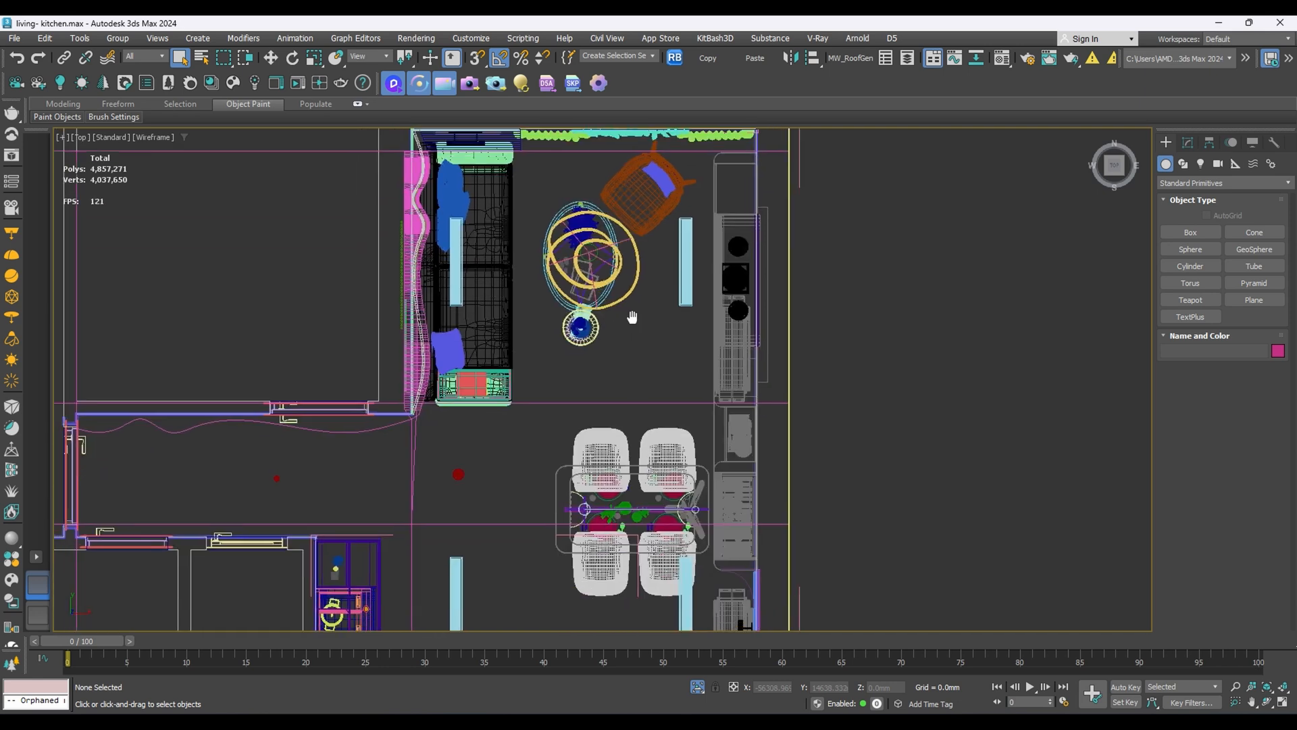
middle_click_drag(570, 410, 629, 296)
scroll(629, 296, "down", 2)
scroll(619, 474, "up", 5)
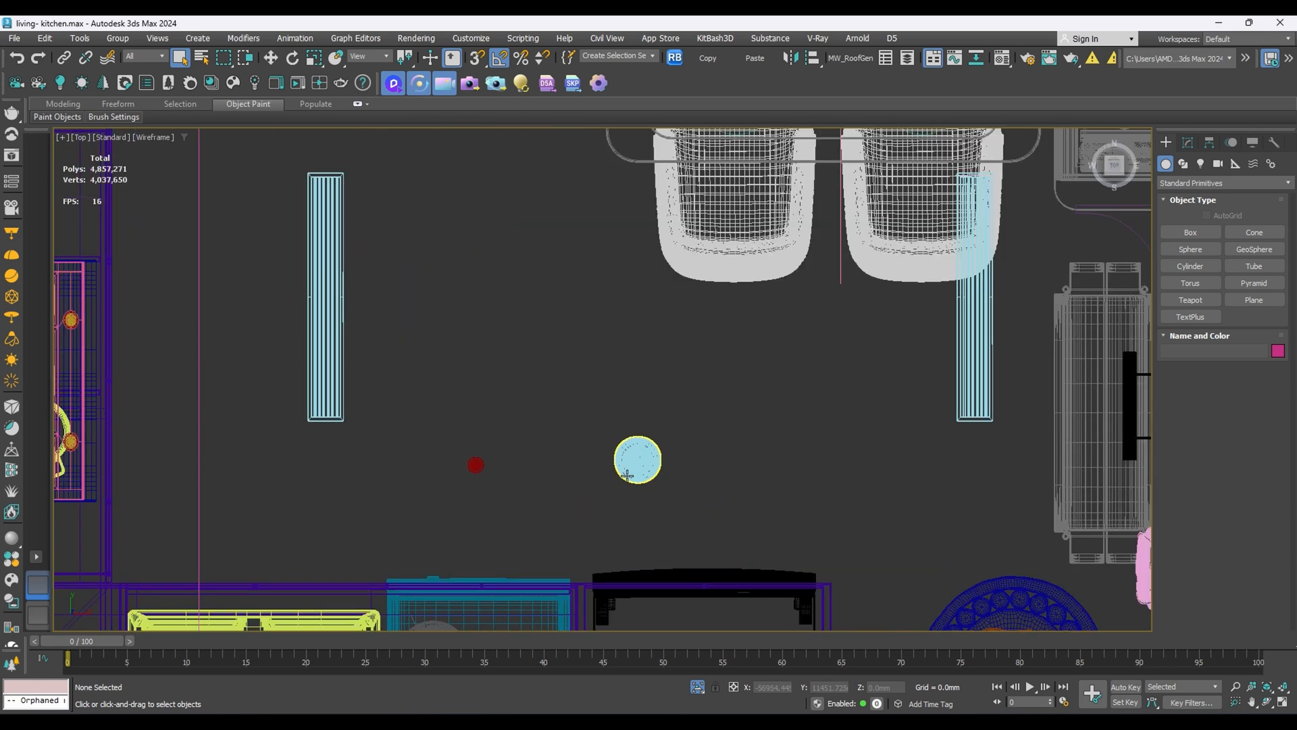
scroll(598, 472, "down", 6)
scroll(533, 465, "up", 10)
scroll(593, 491, "down", 6)
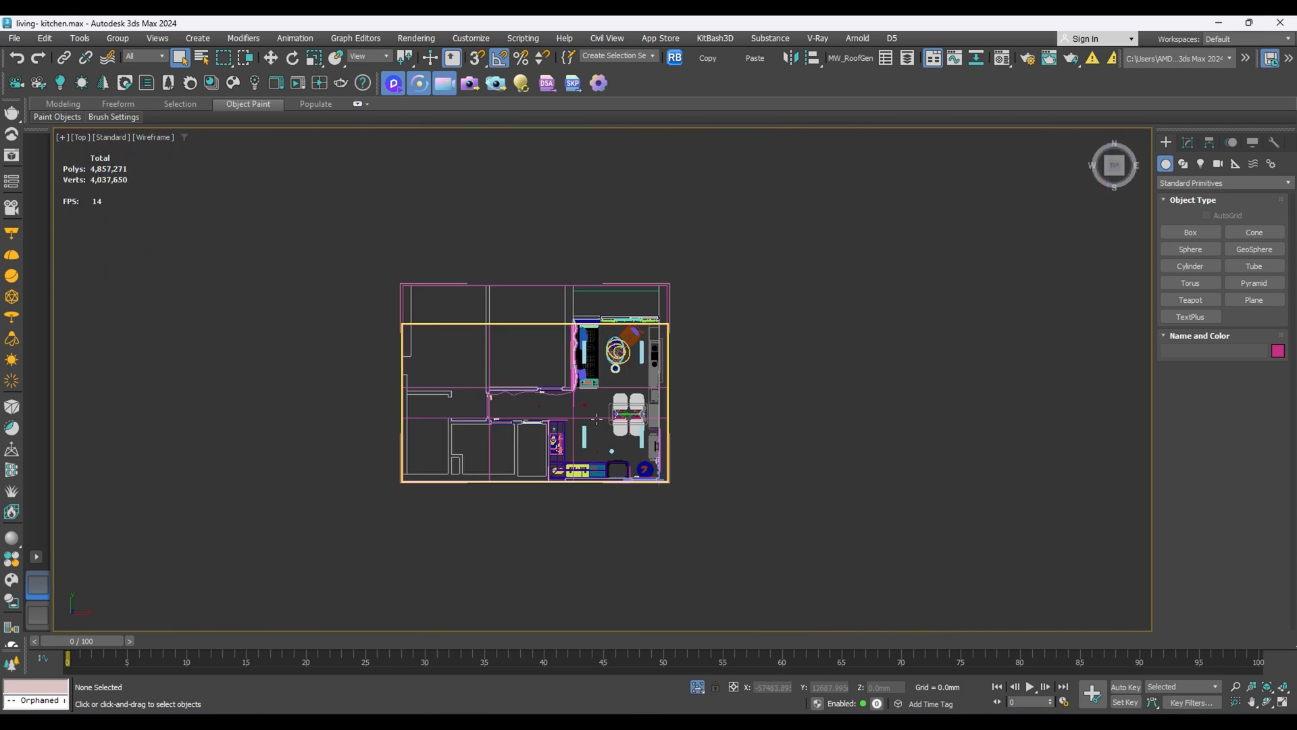
scroll(608, 378, "up", 8)
left_click(640, 392)
right_click(639, 390)
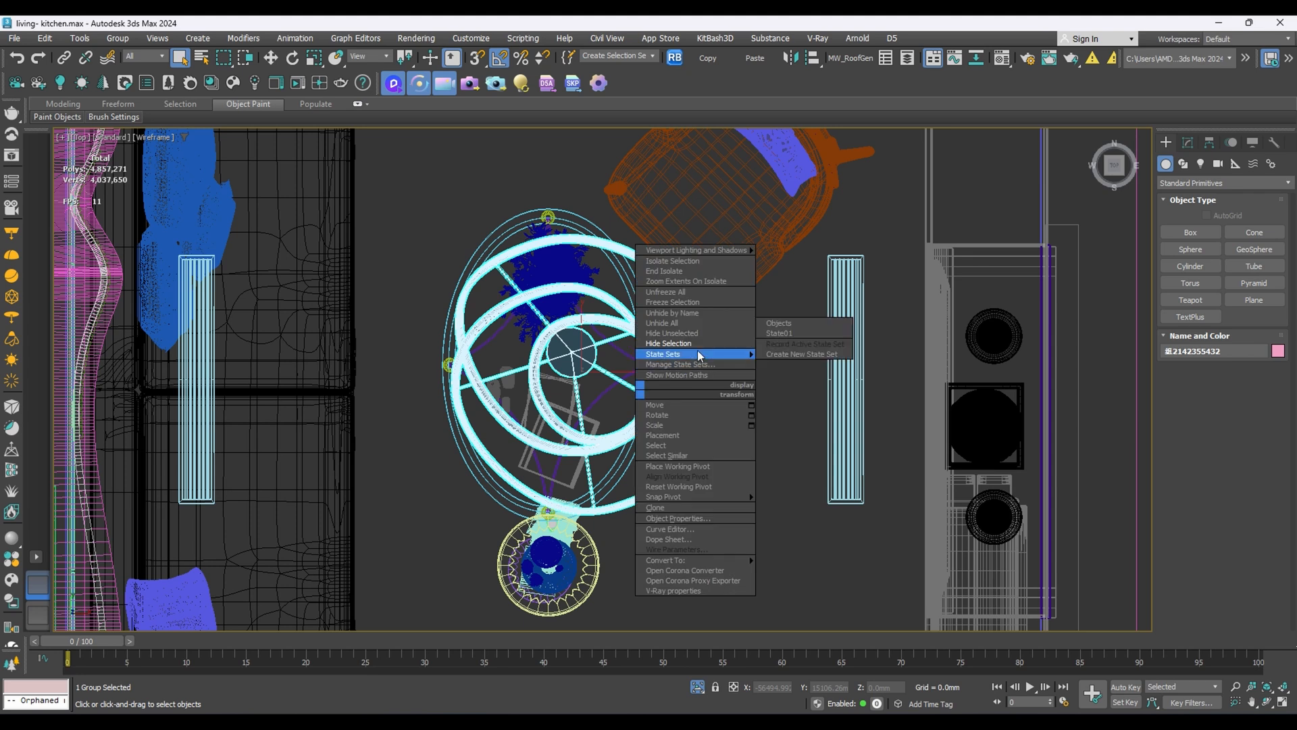
left_click(696, 351)
left_click(671, 381)
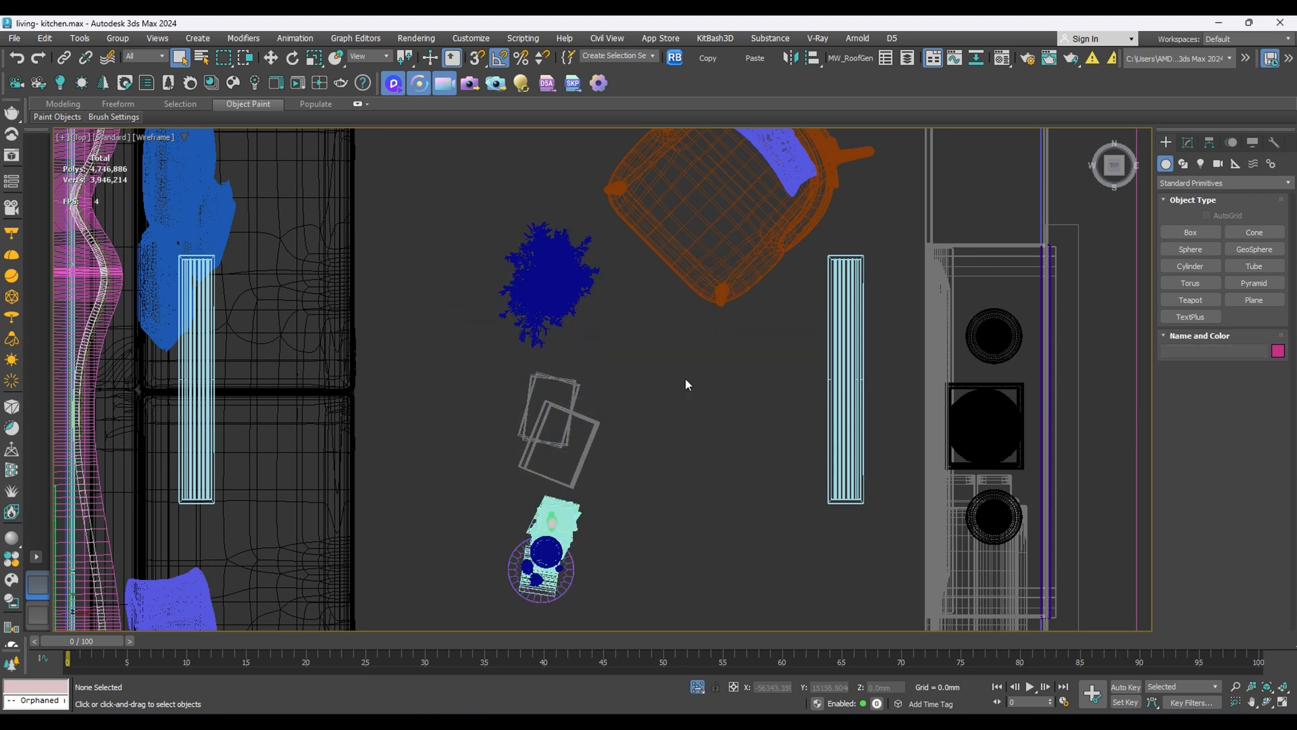
- Unhide all hidden objects in the top view
scroll(682, 392, "down", 6)
scroll(679, 399, "up", 3)
right_click(679, 400)
left_click(720, 342)
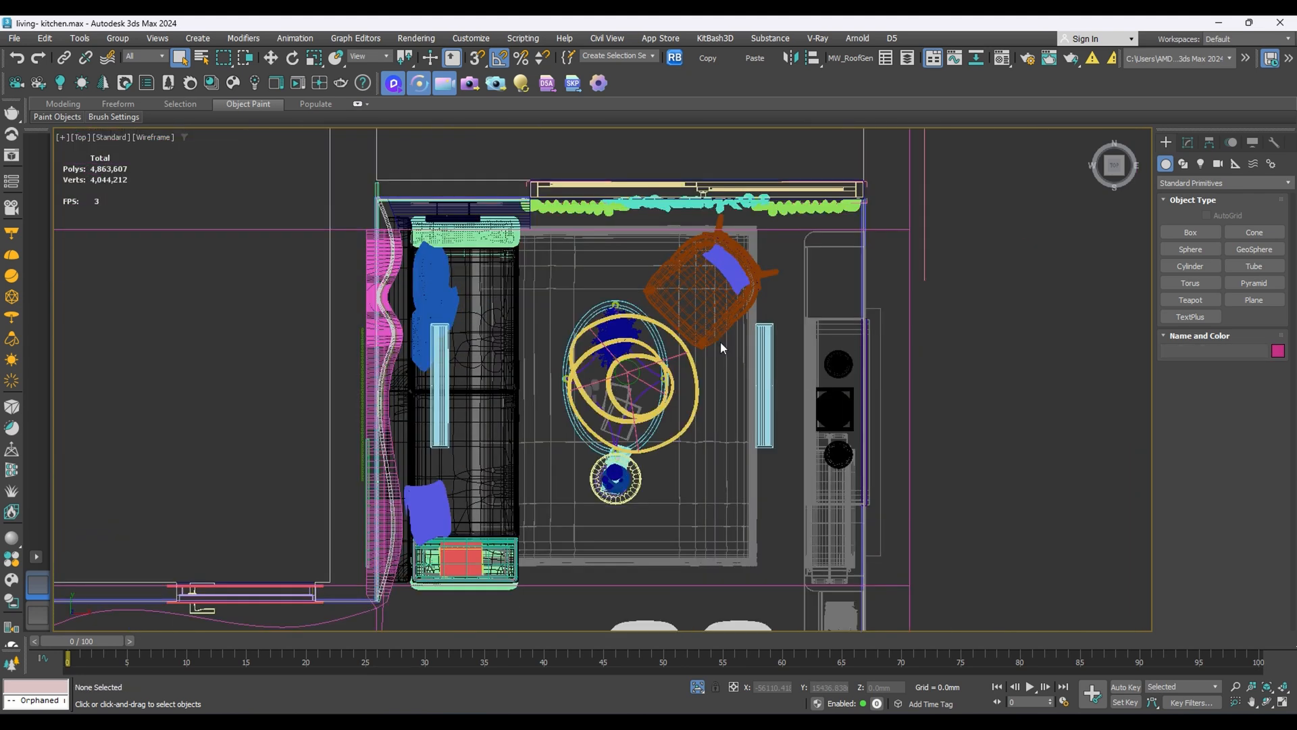
- Switch to D5 Render and recall the VRayCam025 camera scene
mouse_move(574, 722)
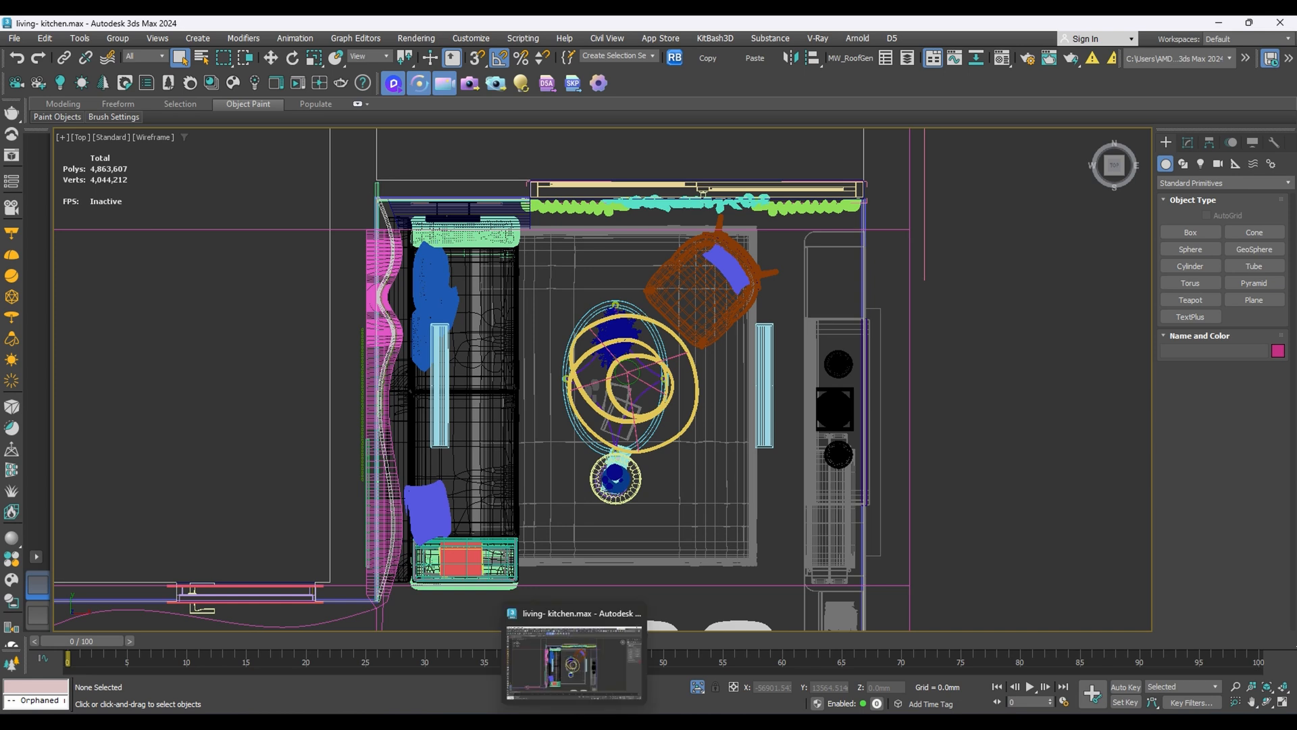
left_click(581, 672)
key("alt+Tab")
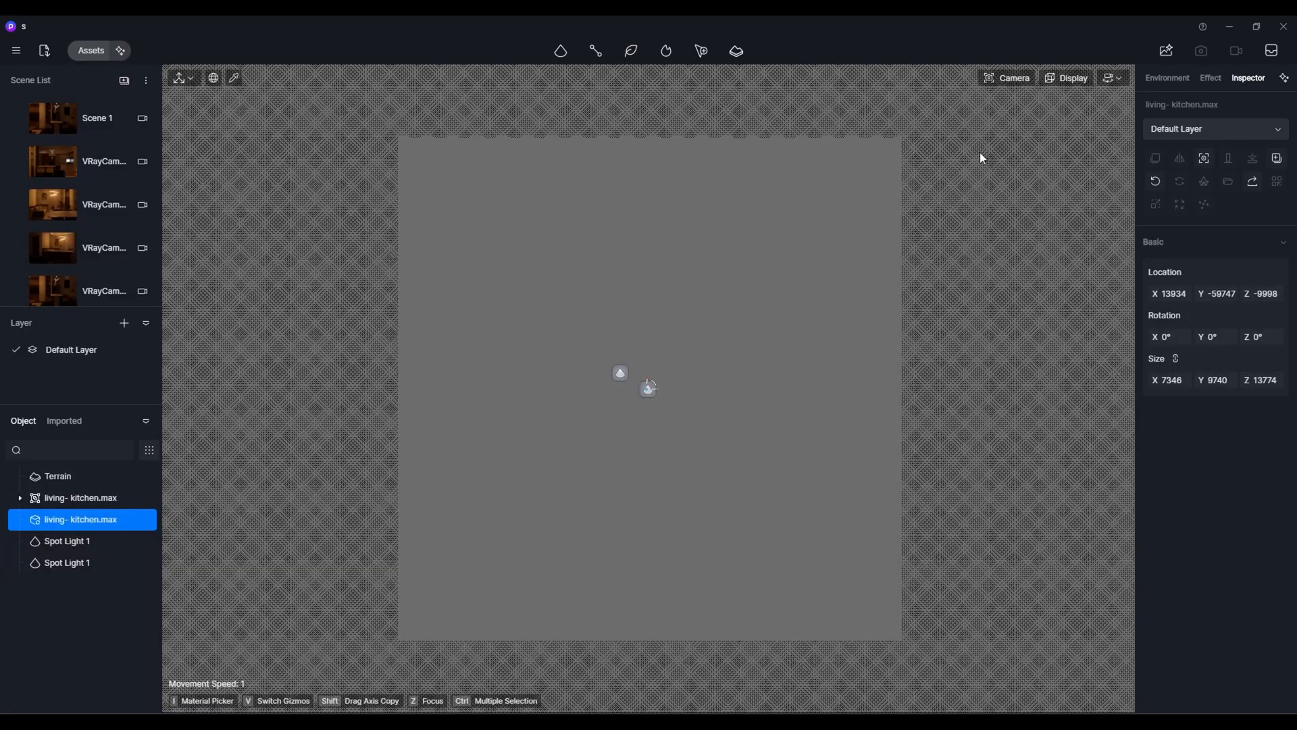
left_click(1068, 79)
left_click(647, 390)
left_click(647, 390)
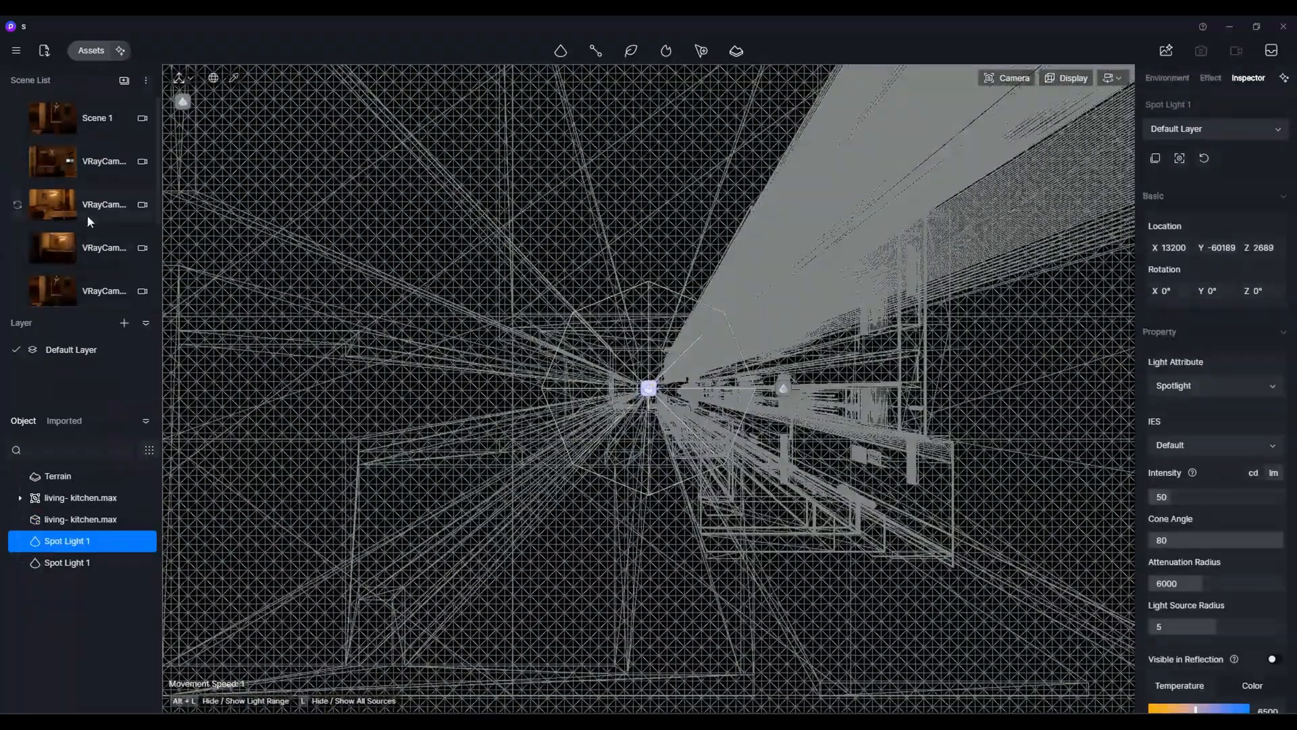
left_click(88, 215)
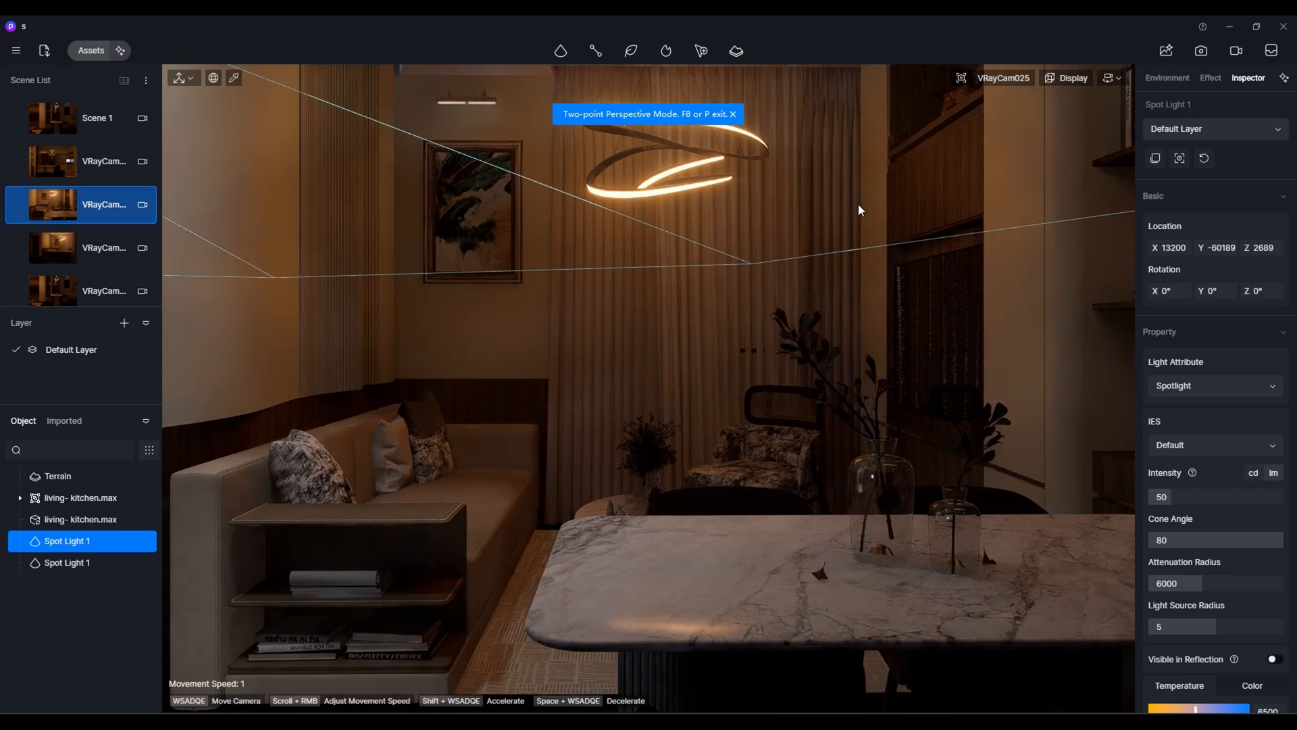
- Select the ceiling spotlight beside the dining area and set the display mode to wireframe
right_click_drag(858, 204, 528, 409)
left_click(544, 467)
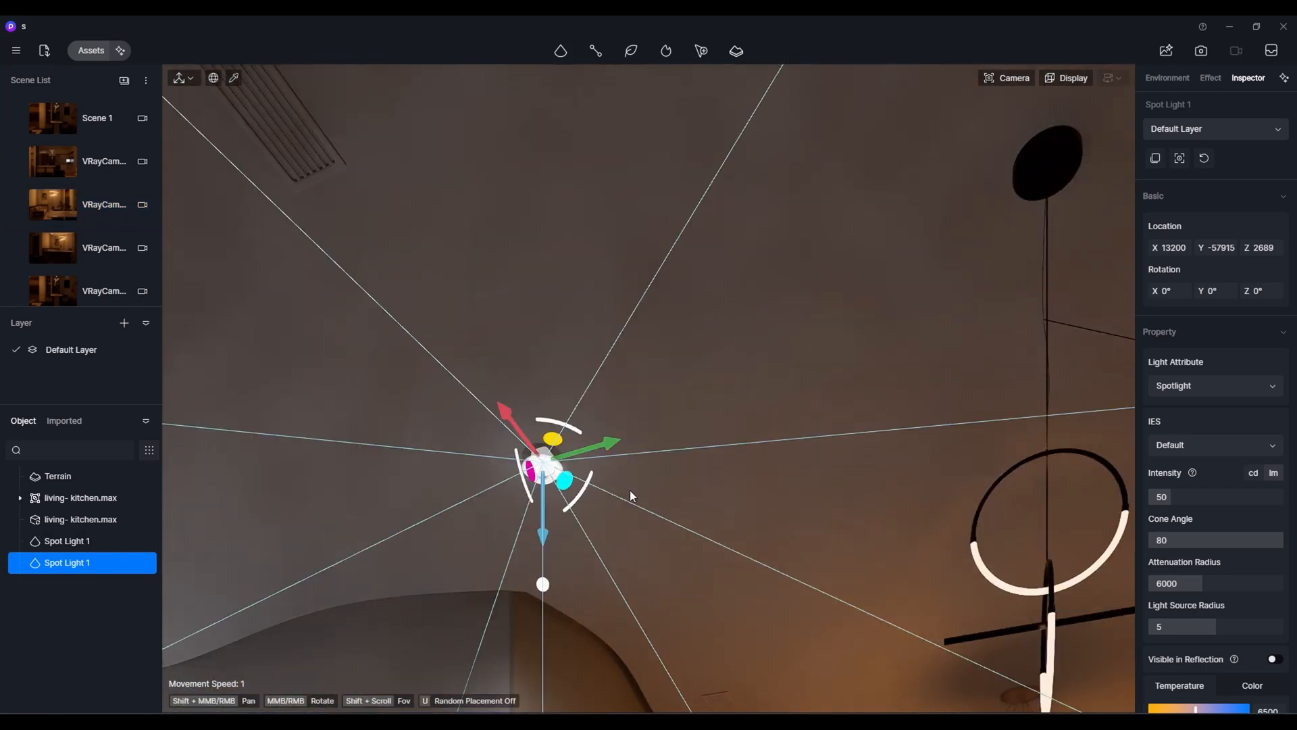
left_click(1111, 78)
left_click(1052, 171)
- Copy the spotlight along X to about 11461 and shift the copy across the plan to the kitchen-side downlight
scroll(709, 416, "down", 2)
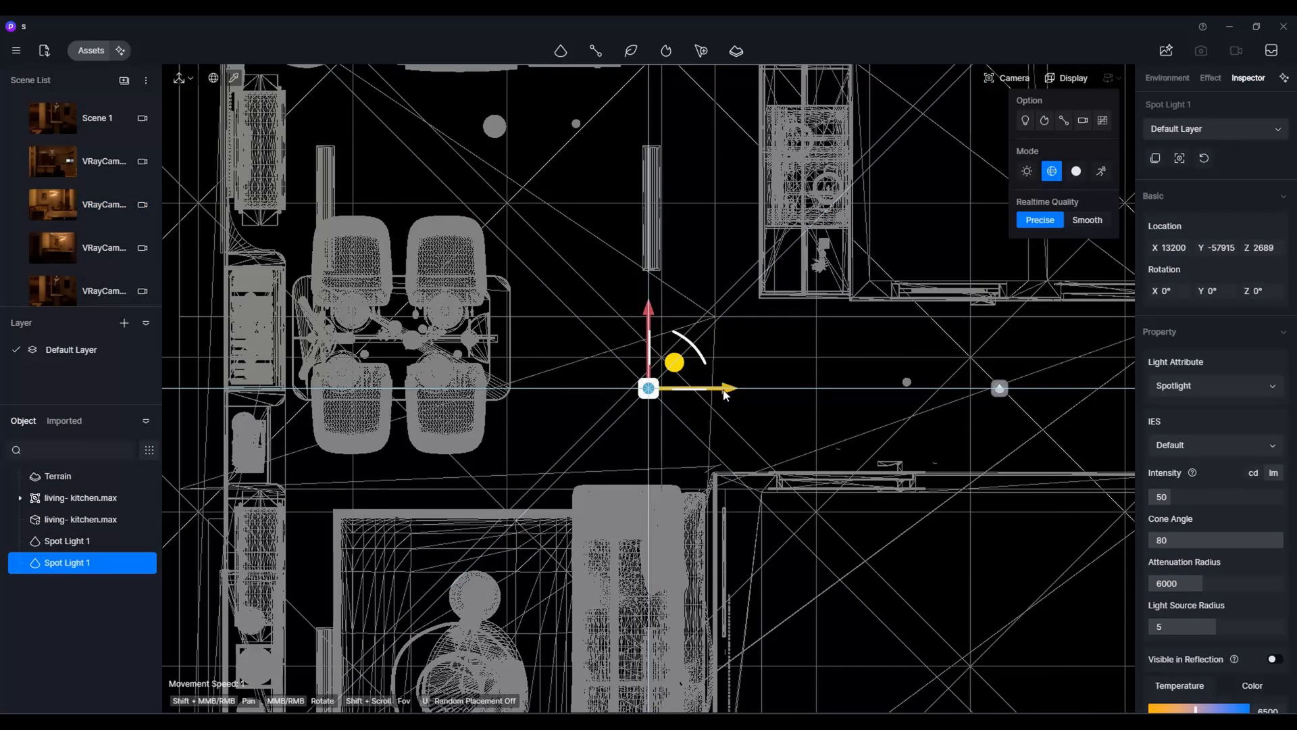
scroll(666, 353, "down", 1)
left_click_drag(649, 341, 648, 112, "alt")
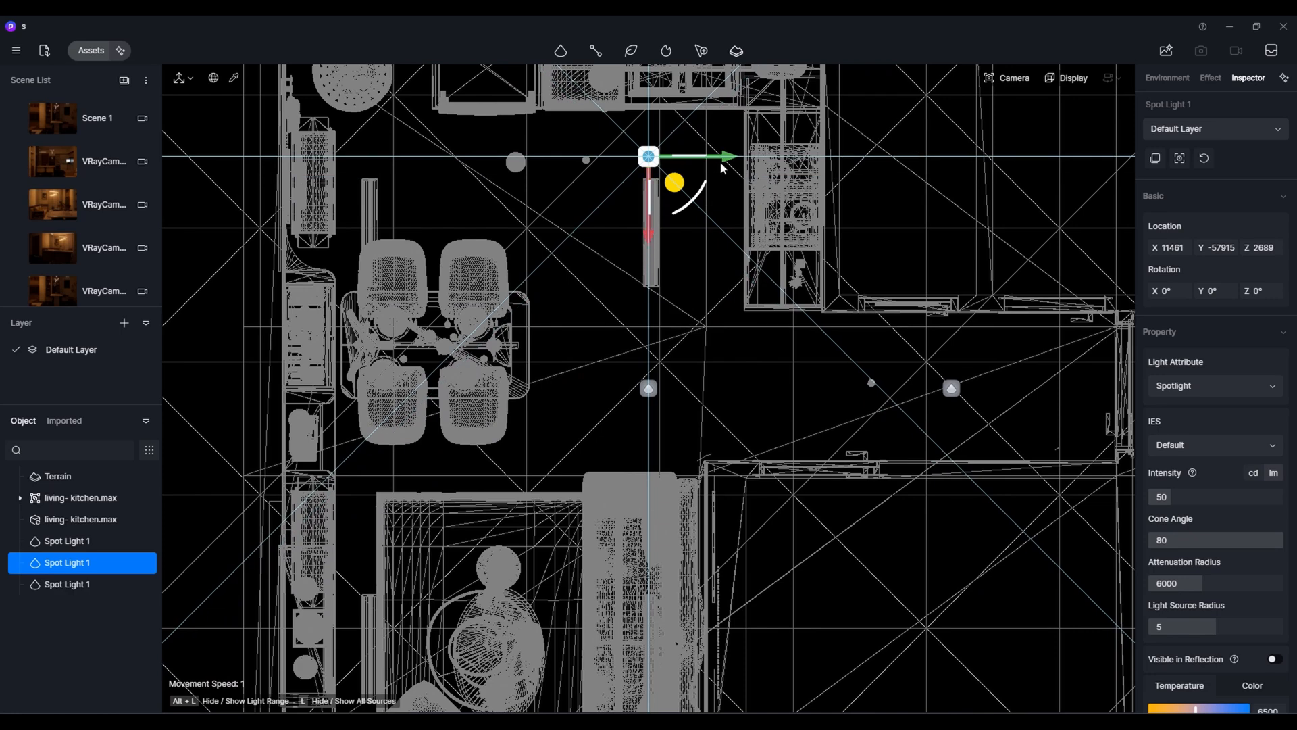
left_click_drag(719, 161, 577, 160)
- Add two more spotlight copies over the living area, in line with the kitchen-side one
left_click_drag(513, 233, 556, 618)
middle_click_drag(557, 618, 581, 365)
scroll(546, 503, "down", 1)
left_click_drag(553, 382, 584, 556, "alt")
scroll(585, 556, "down", 1)
middle_click_drag(585, 556, 527, 457)
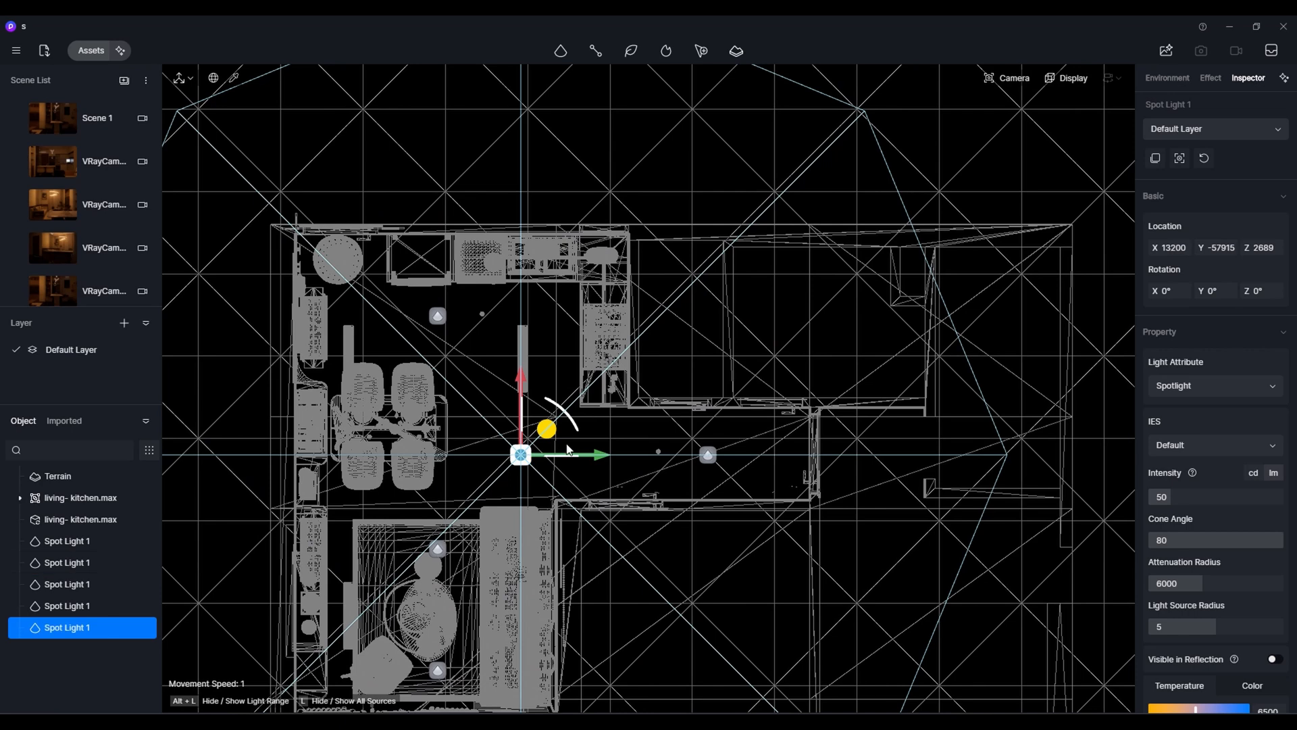
- Select all five spotlights in the object list and group them
key("Escape")
left_click(73, 628)
left_click(77, 606, "ctrl")
left_click(83, 584, "ctrl")
left_click(84, 563, "ctrl")
left_click(85, 542, "ctrl")
scroll(1202, 619, "down", 2)
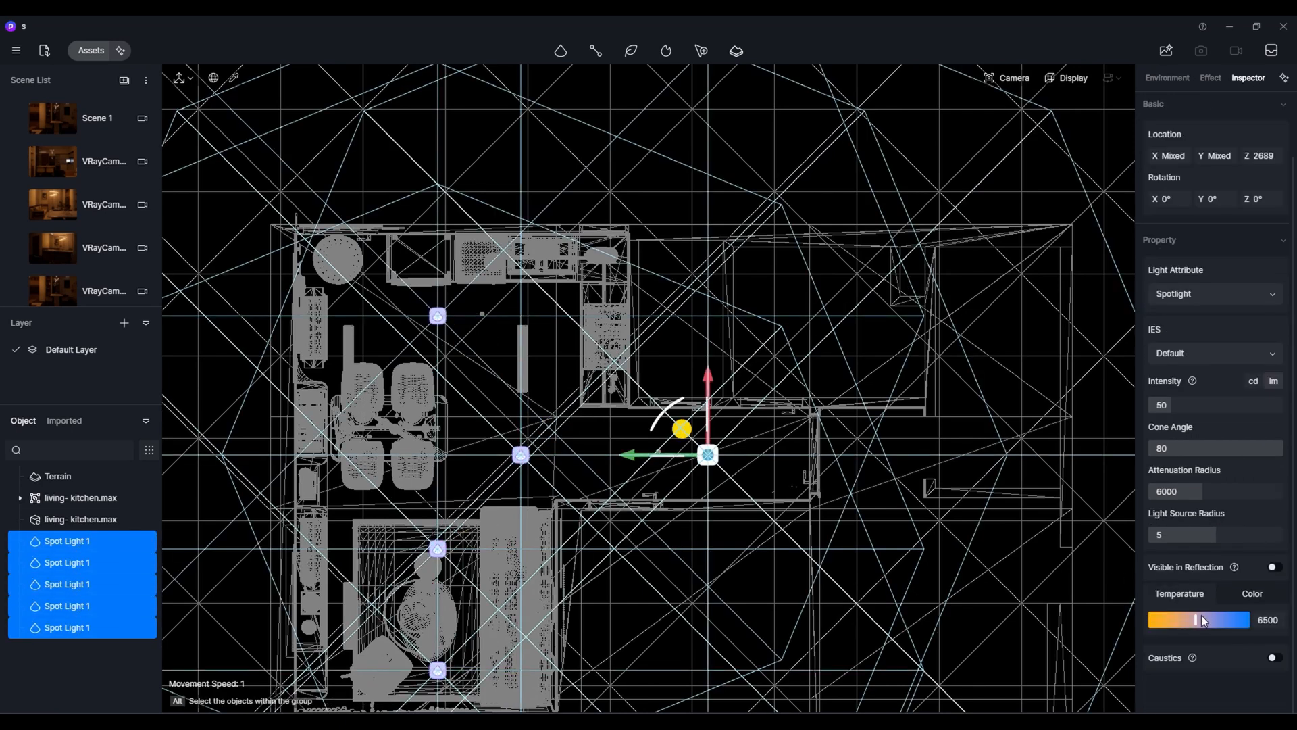
right_click(90, 566)
left_click(112, 683)
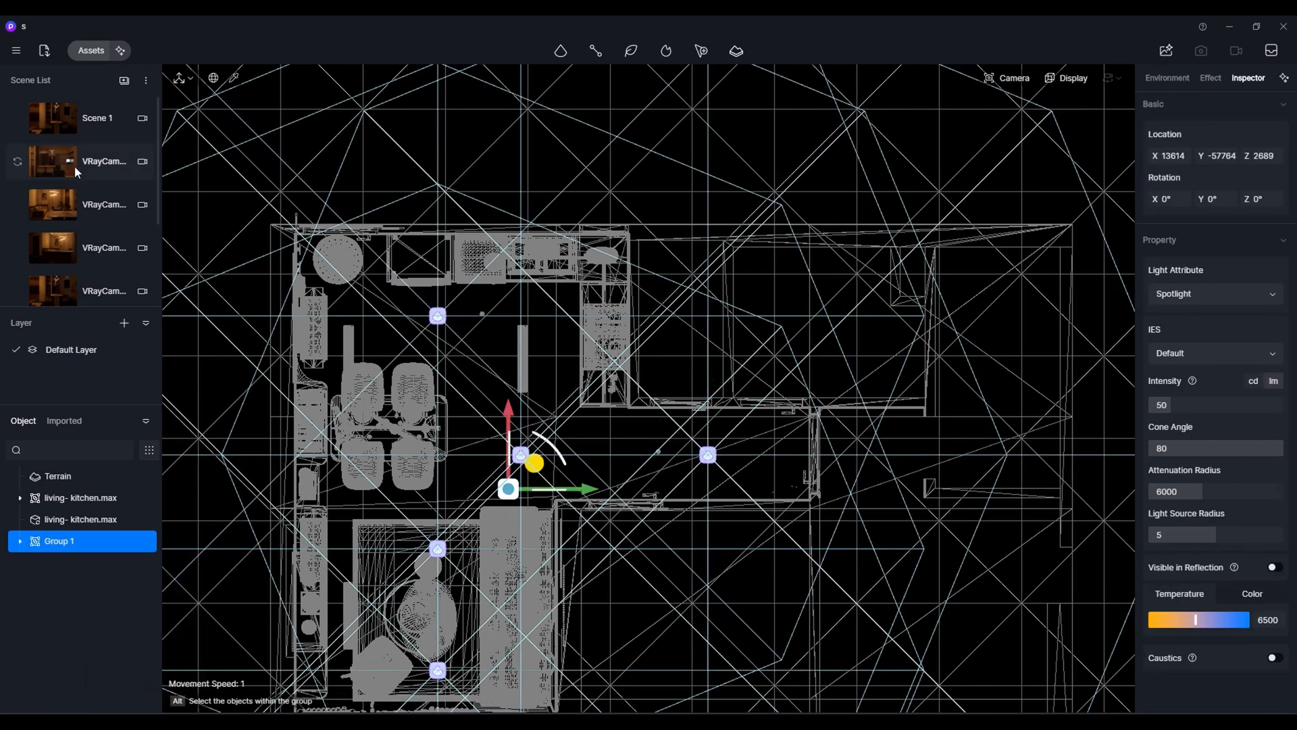
- Check the spotlights' effect in the VRayCam025 and VRayCam024 scenes and inspect the kitchen ceiling, dining area and floor up close
left_click(67, 200)
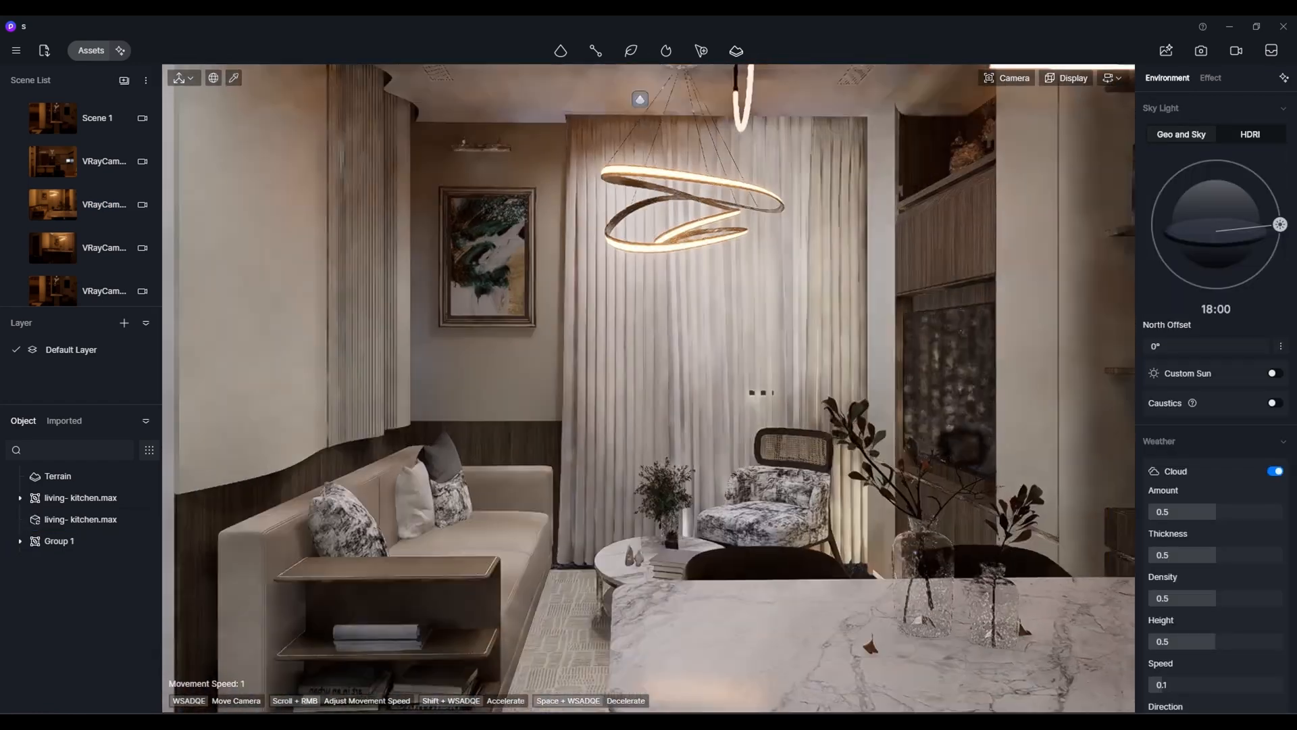
left_click(101, 162)
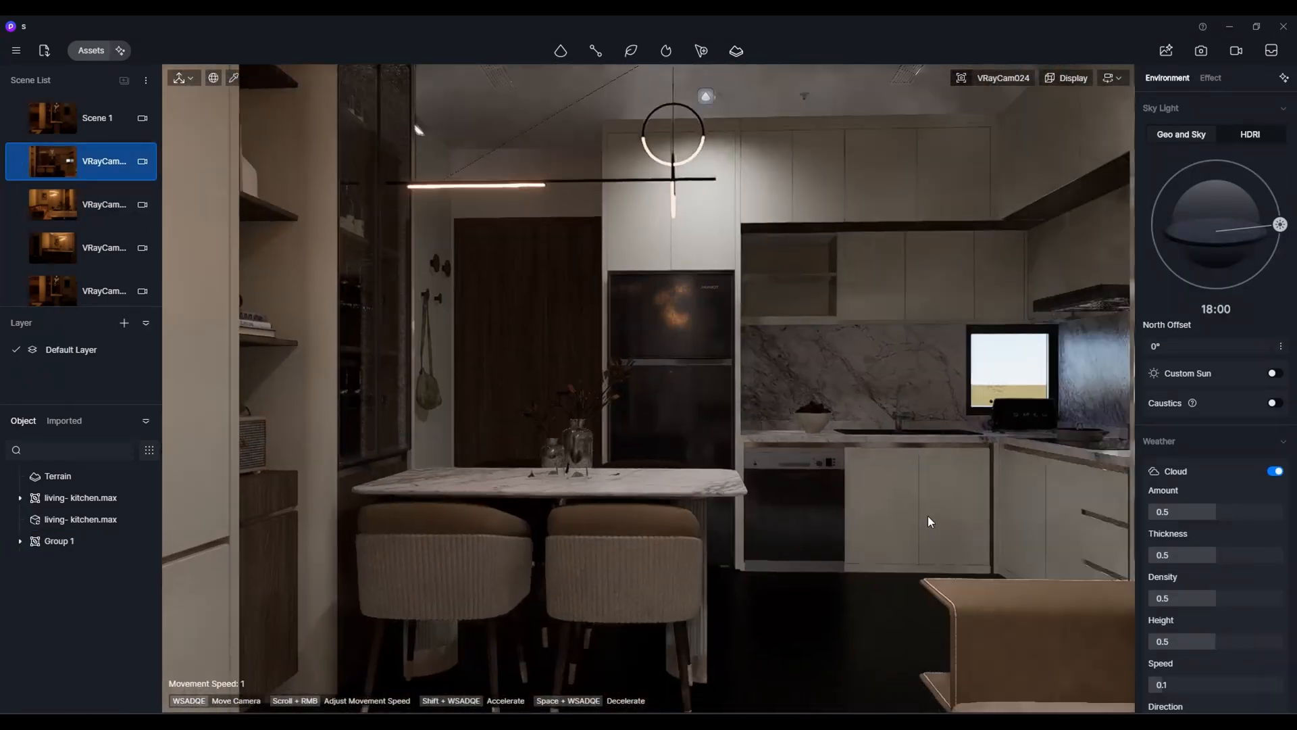
middle_click_drag(930, 521, 761, 628)
left_click(753, 607)
left_click(753, 606)
left_click(753, 607)
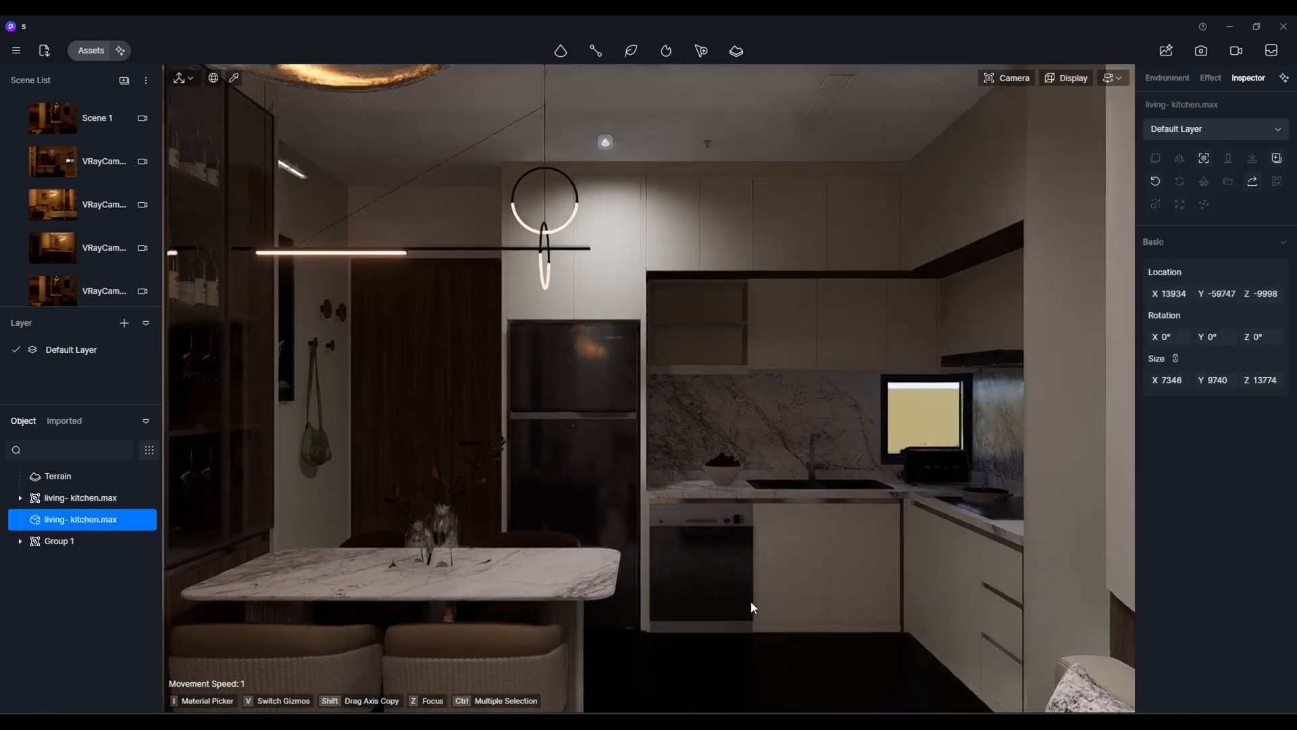
key("w")
key("e")
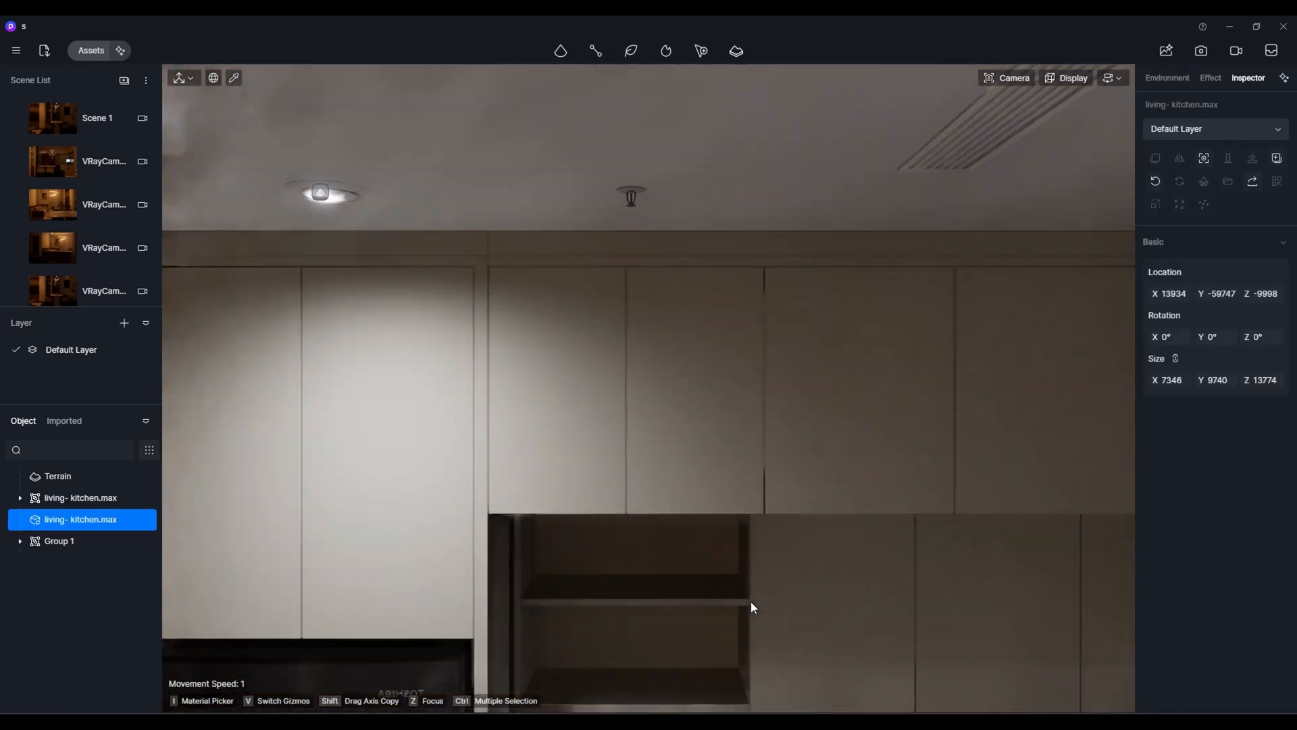
key("s")
key("q")
key("a")
right_click_drag(752, 601, 808, 501)
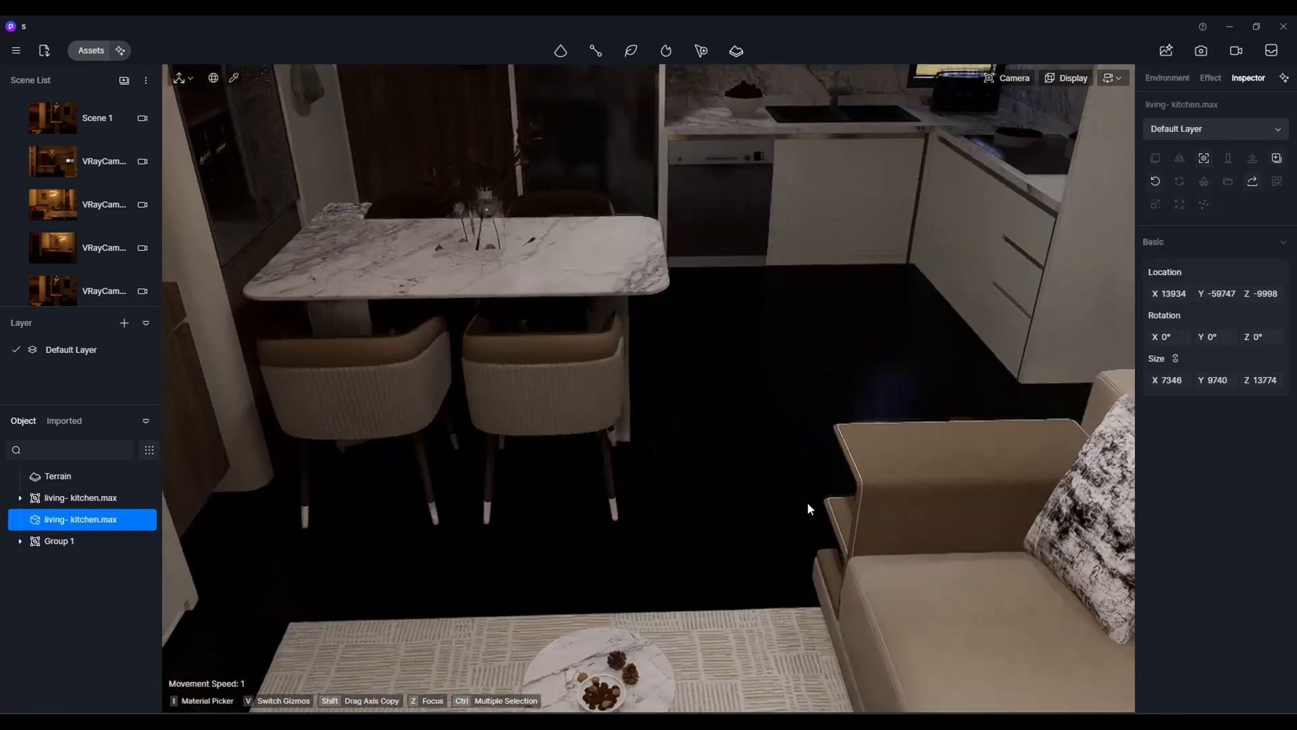
key("e")
key("q")
key("w")
- Search the online material library for "marble" and browse the white marble options
key("m")
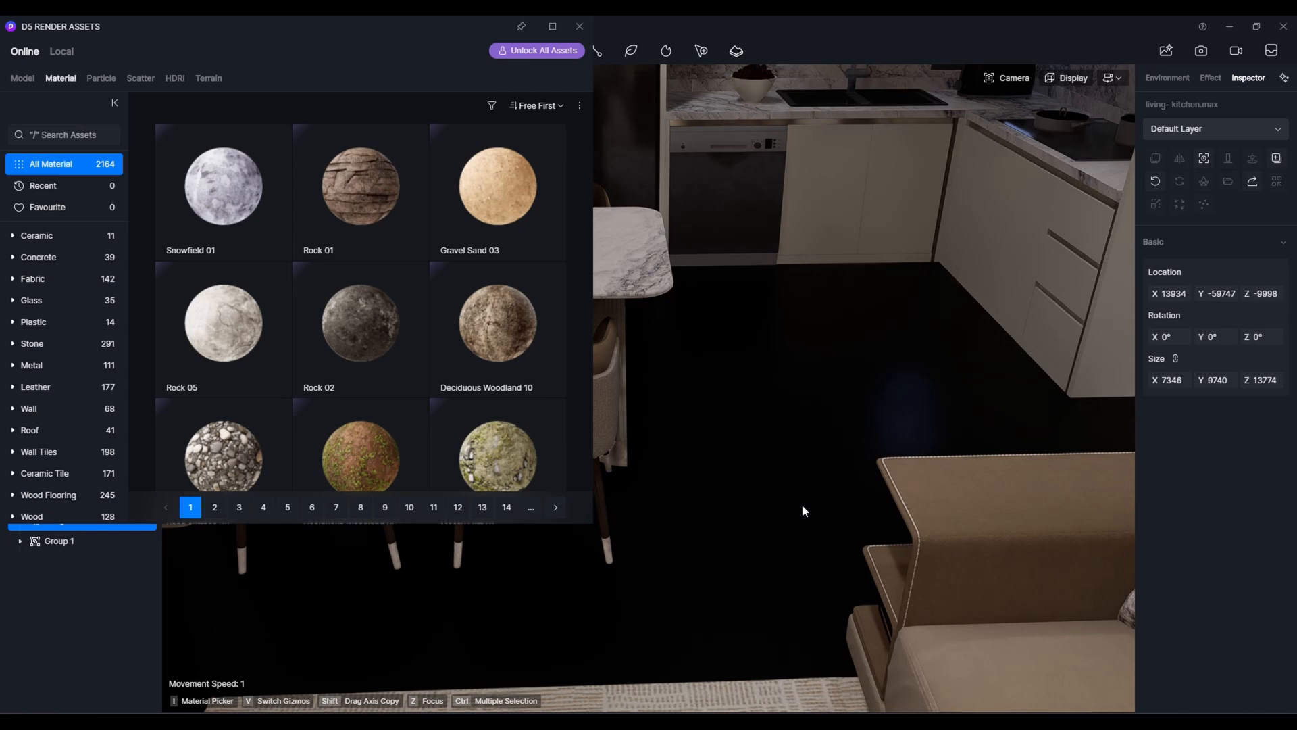
left_click(68, 135)
type("marble")
key("Return")
scroll(253, 302, "down", 5)
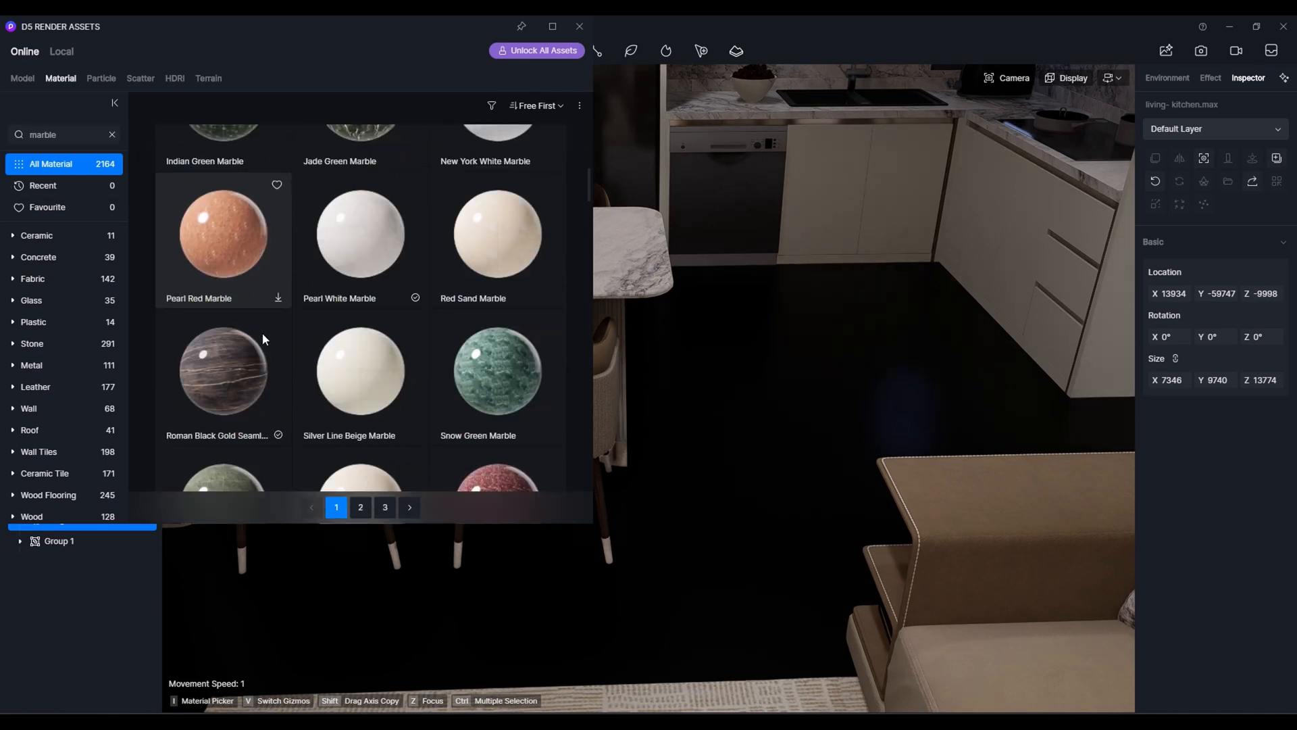
scroll(322, 376, "down", 10)
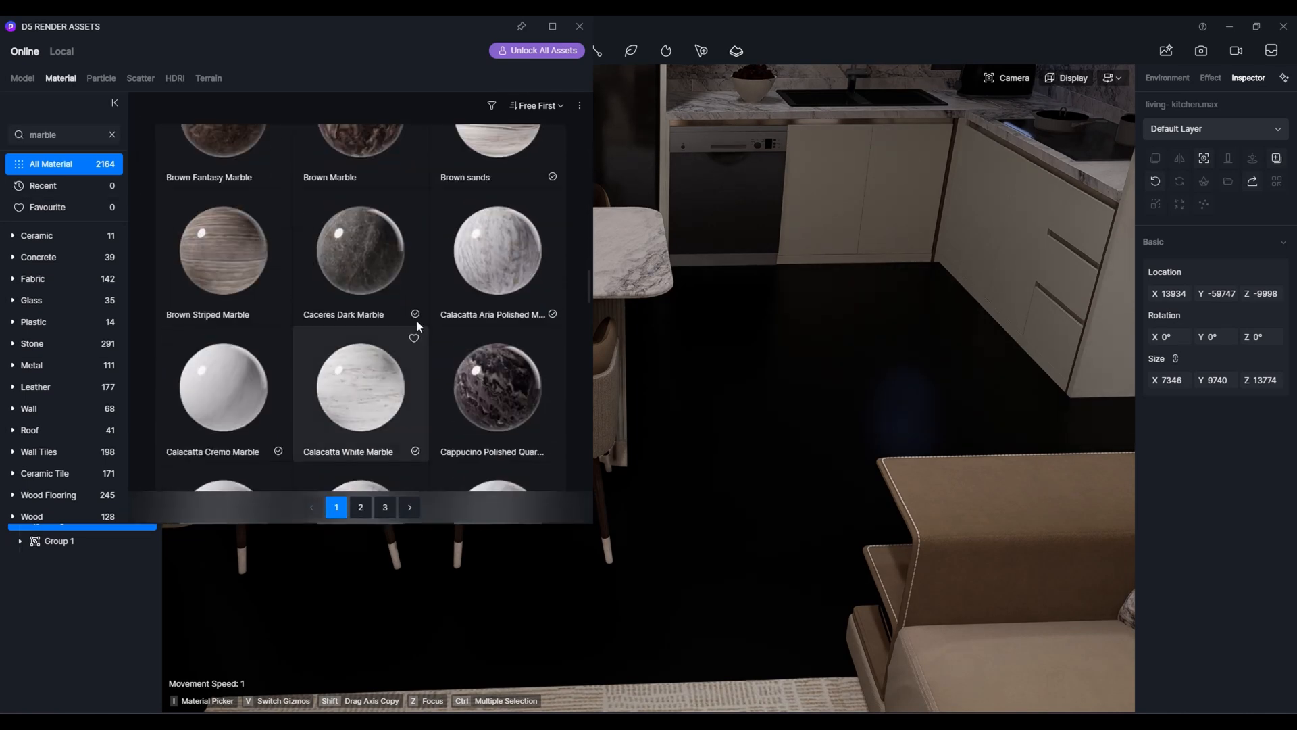
- Try Calacatta Aria Polished Marble and Calacatta White Marble on the dark kitchen floor, and close the asset library
left_click_drag(491, 260, 720, 487)
left_click_drag(370, 389, 1153, 474)
scroll(1242, 579, "down", 3)
left_click_drag(360, 388, 669, 449)
left_click_drag(370, 33, 420, 269)
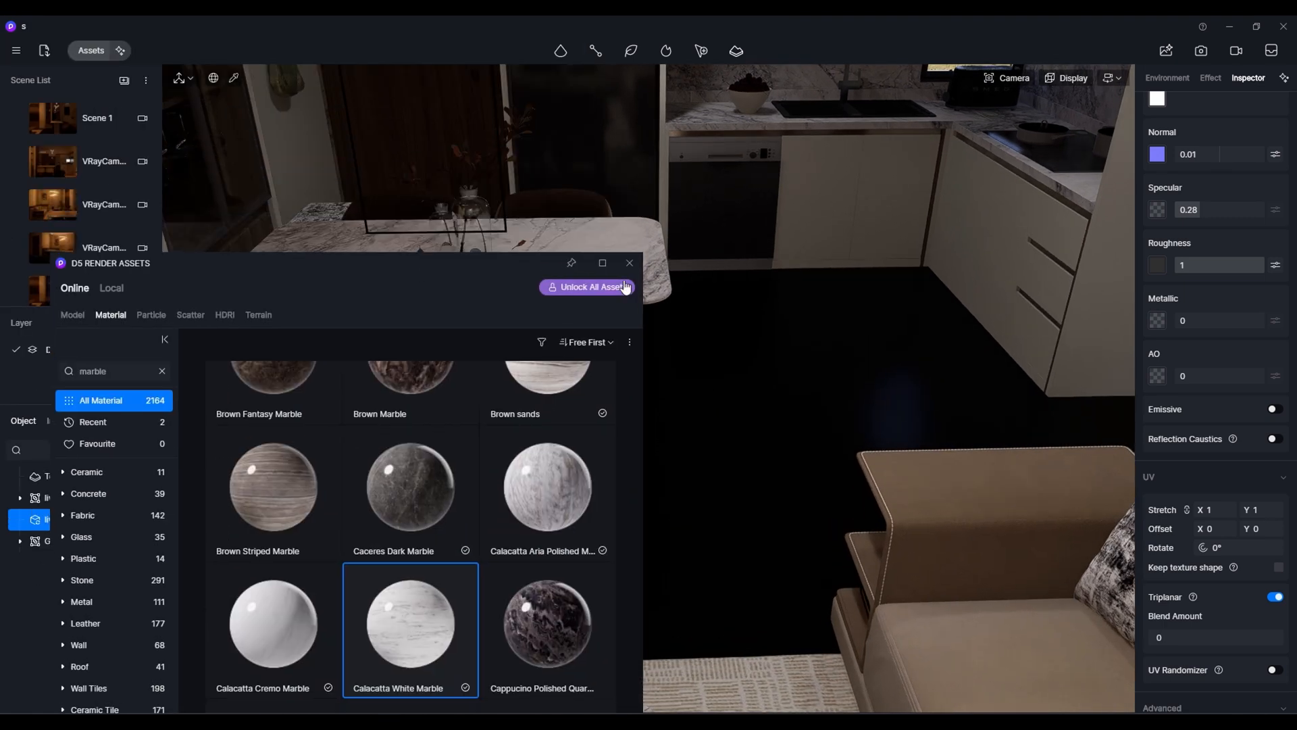
left_click(629, 263)
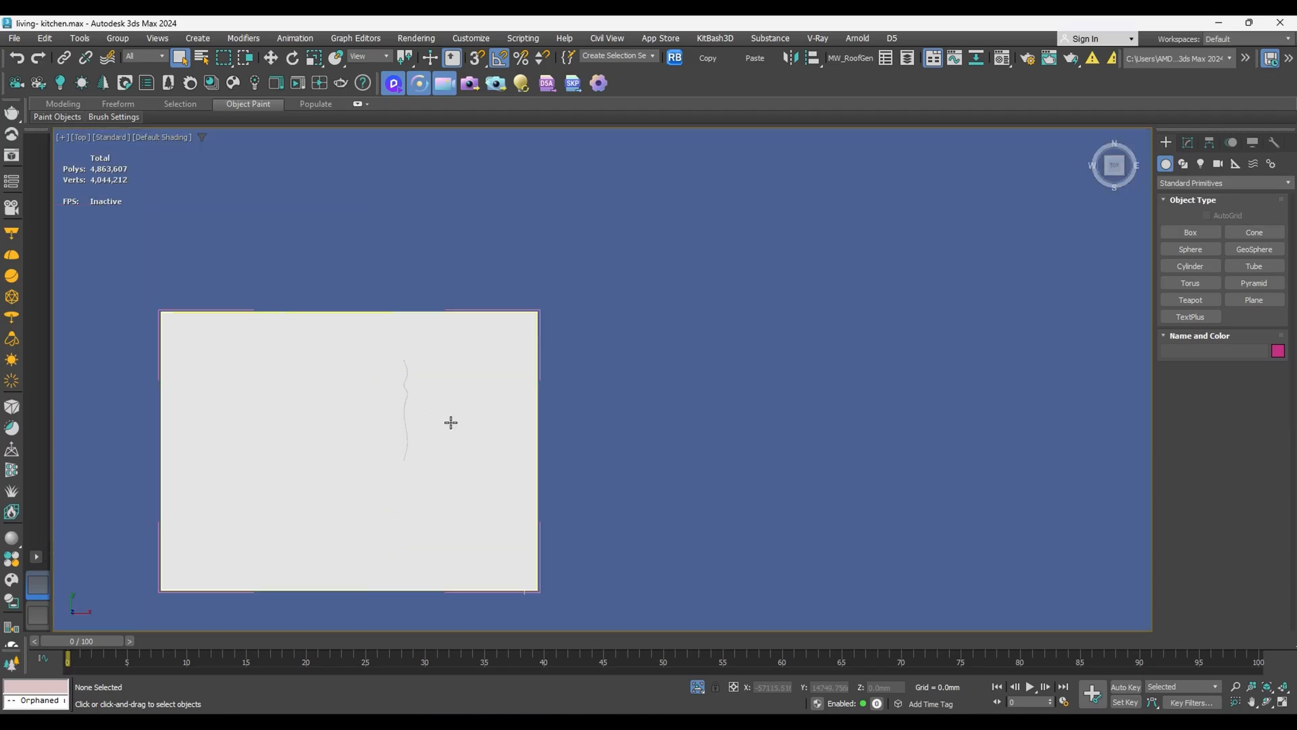
- Try to hide the ceiling slabs covering the apartment in the 3ds Max top view
right_click(446, 415)
left_click(373, 455)
scroll(340, 481, "up", 4)
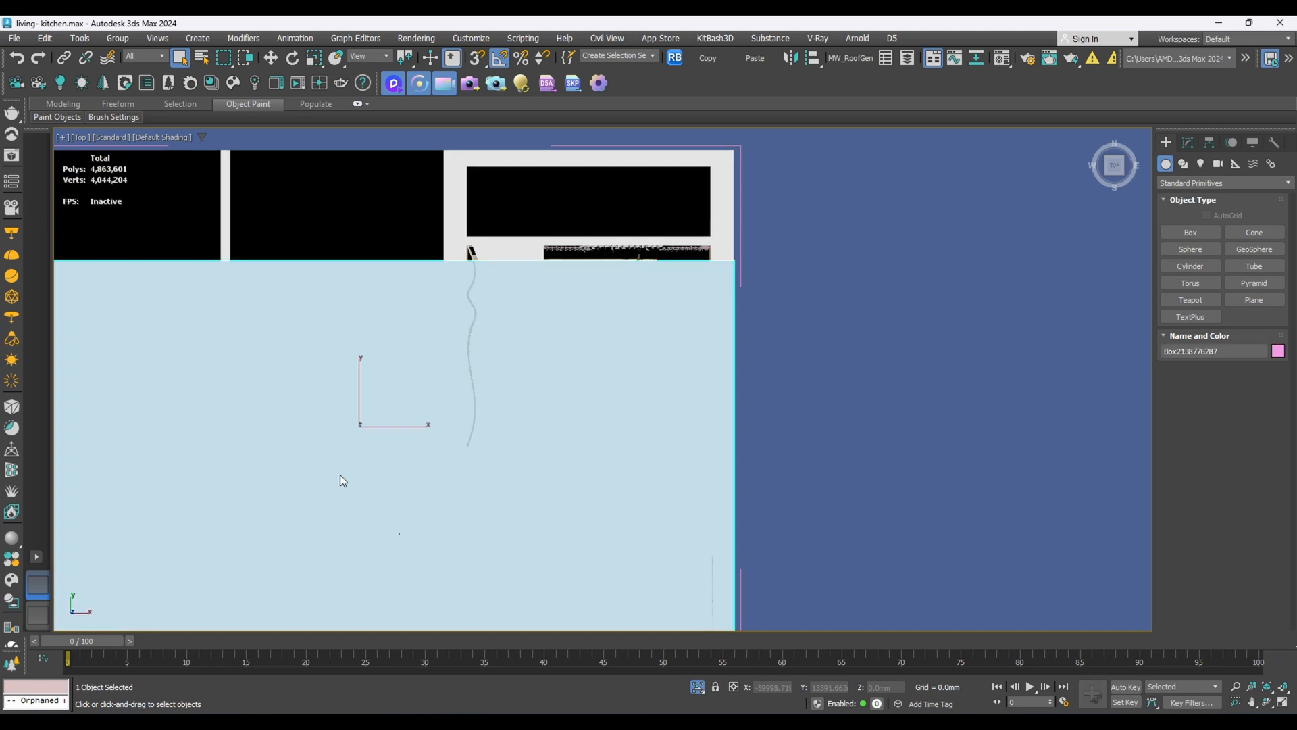
right_click(340, 481)
left_click(358, 227)
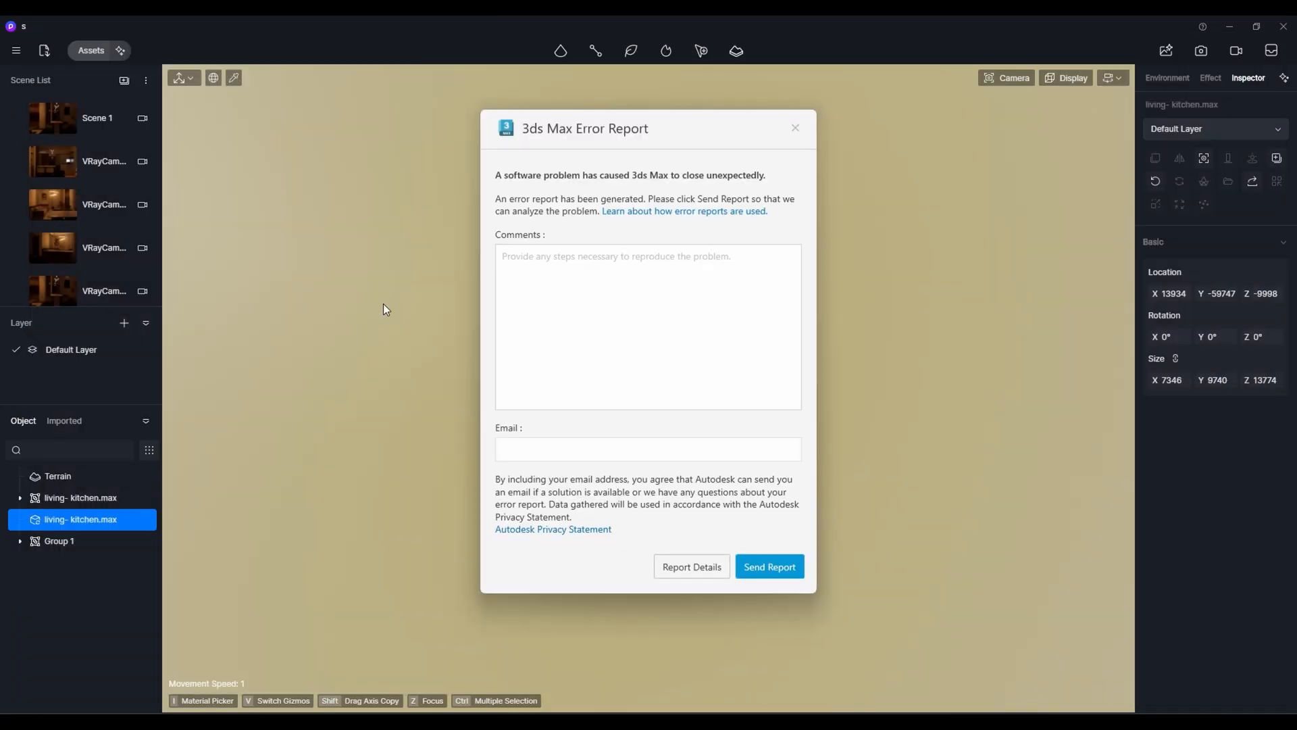
- Relaunch 3ds Max after the crash, continuing without restoring factory settings
left_click(571, 35)
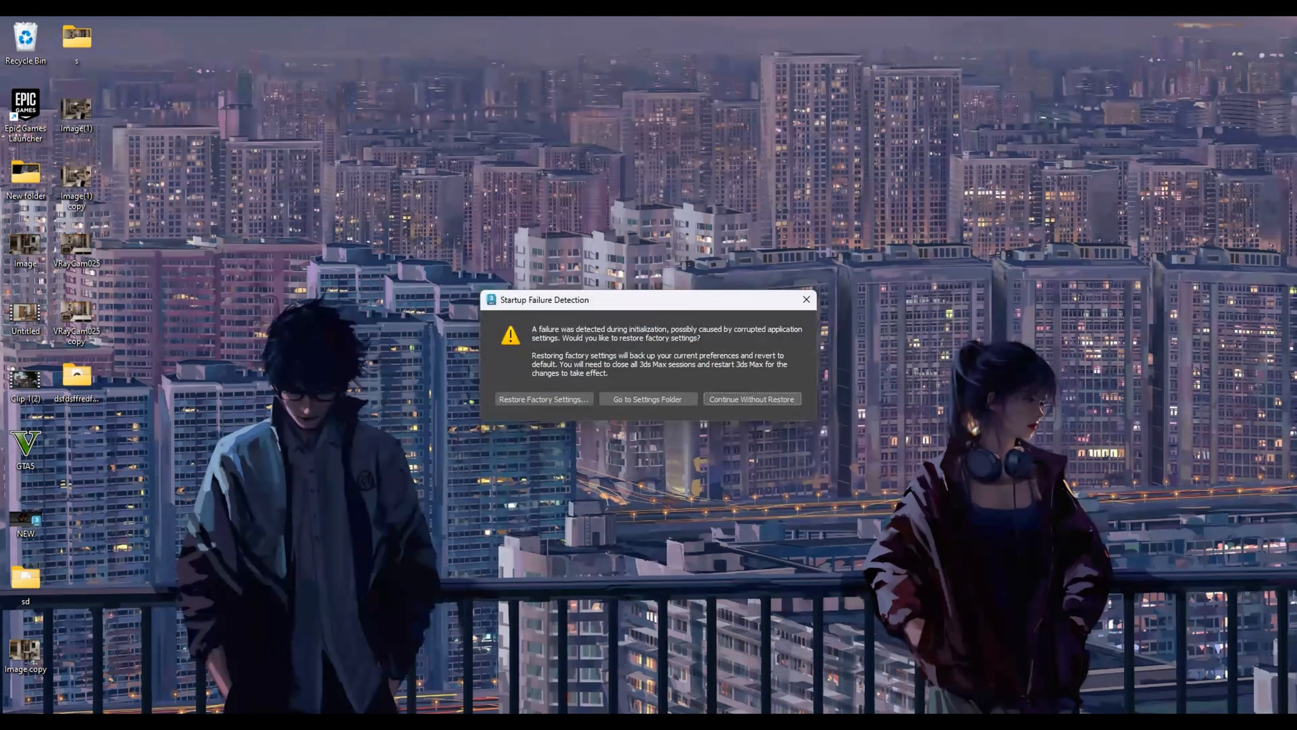
left_click(768, 399)
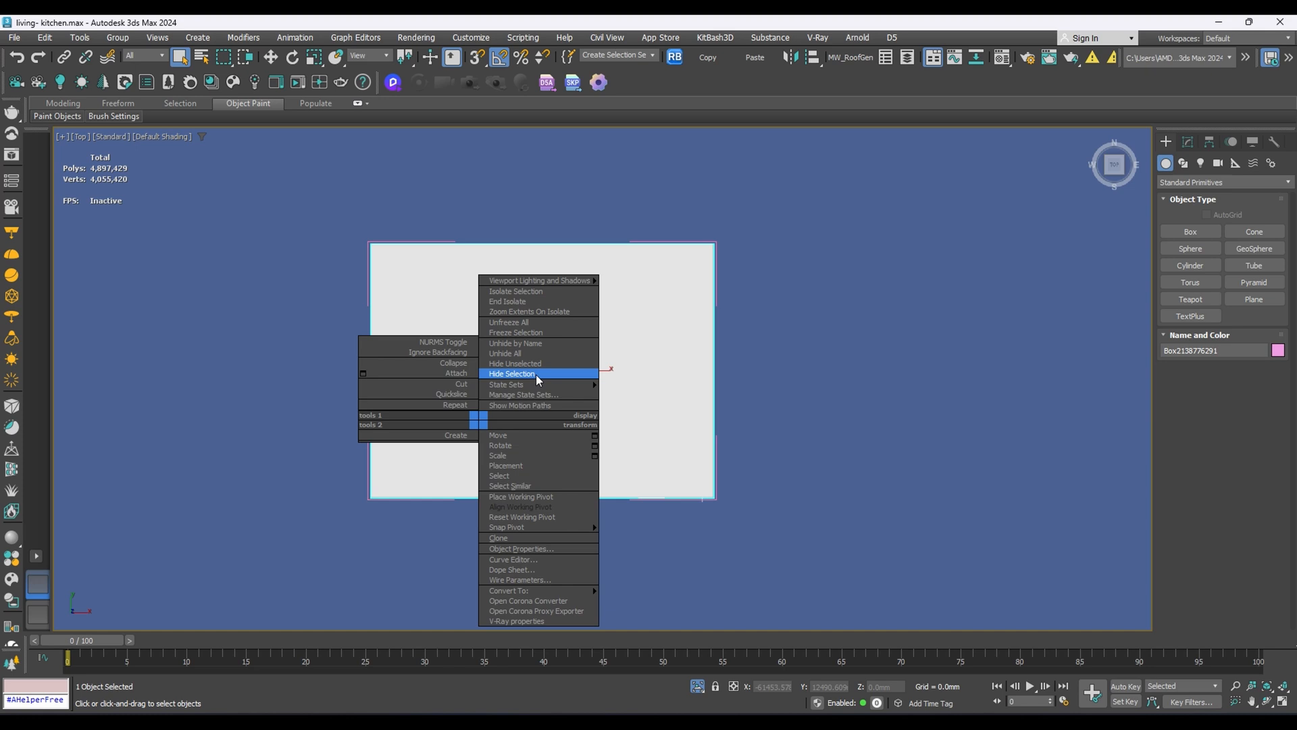
- Hide the two ceiling layers covering the apartment in the top view
left_click(536, 374)
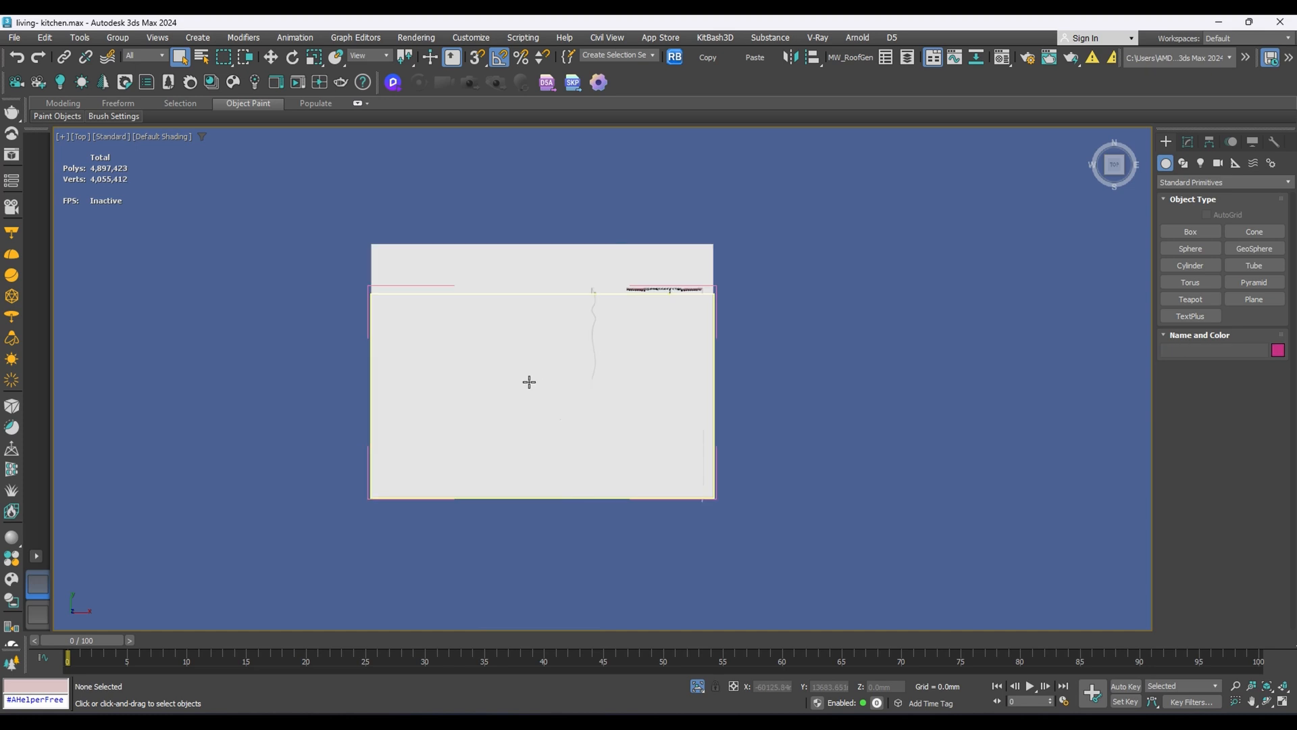
left_click(528, 379)
right_click(528, 375)
left_click(541, 331)
- Turn off the environment background map and select the sofa group in the living area
key("8")
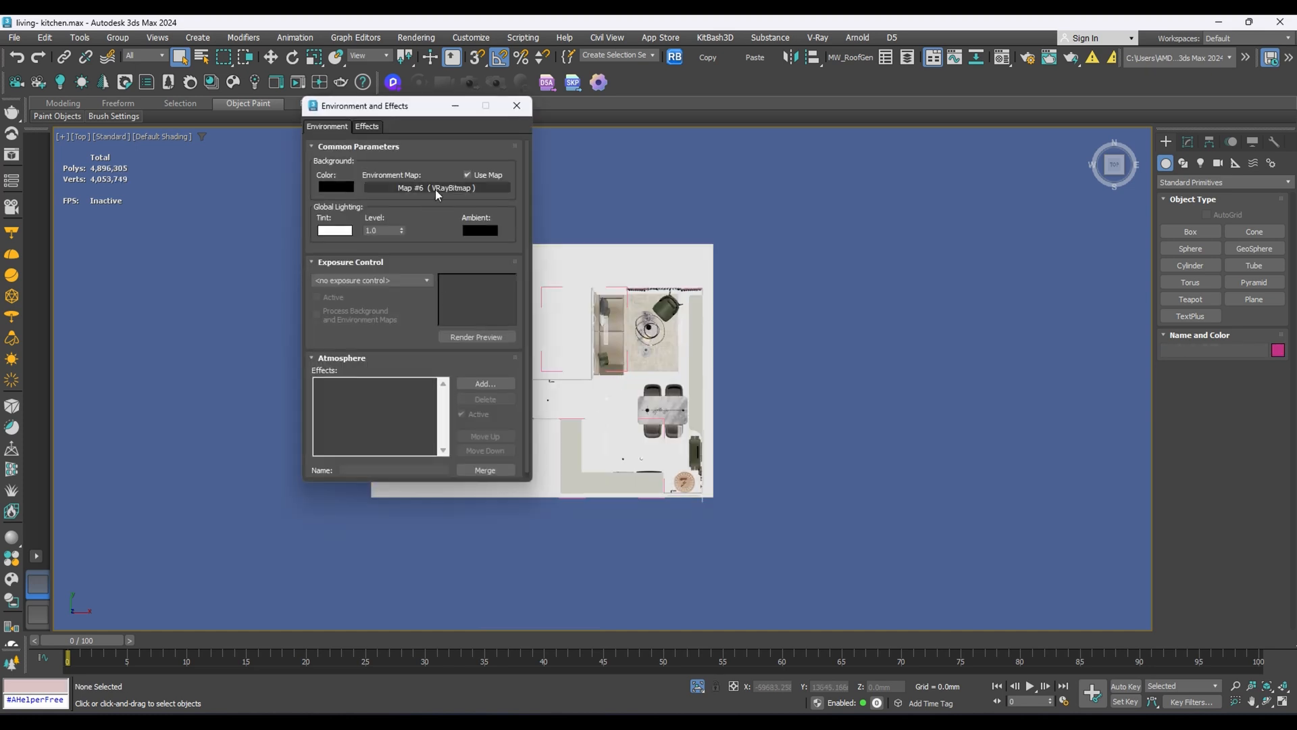
left_click(477, 172)
left_click(518, 110)
left_click(610, 341)
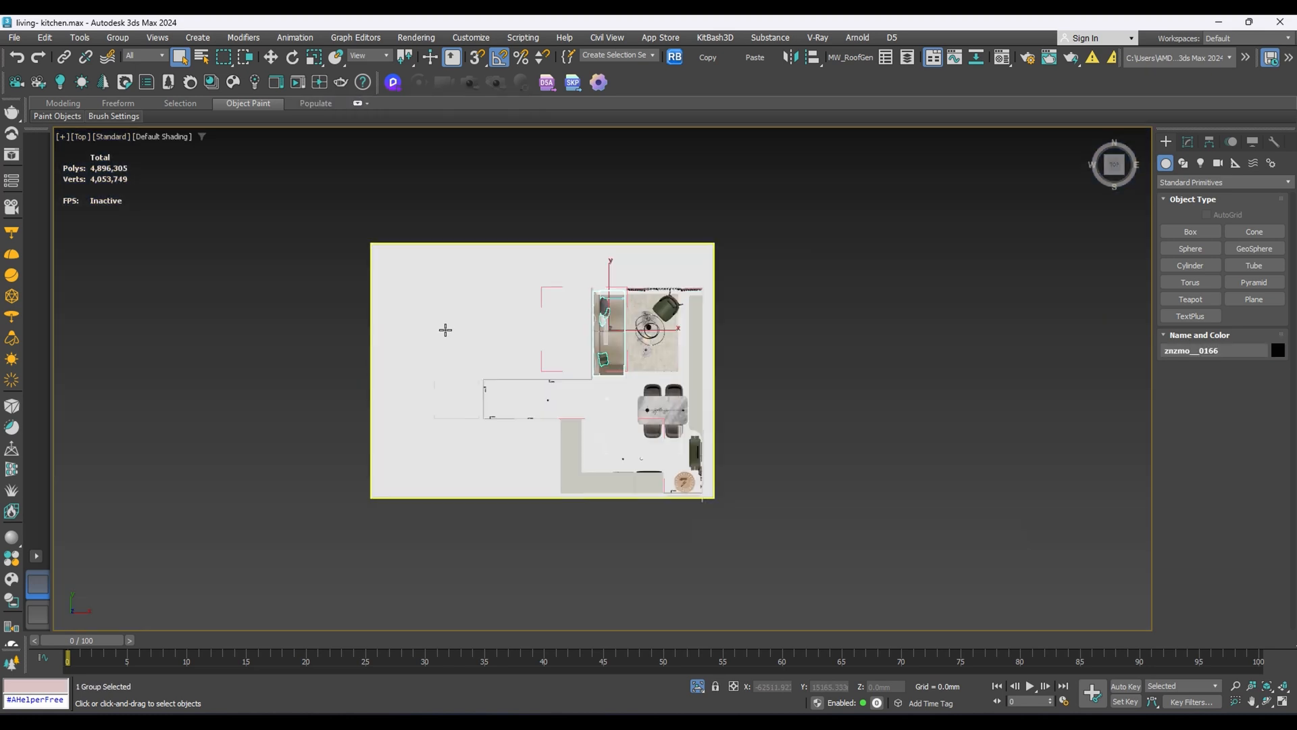
- Hide the large flat plane lying over the apartment floor in an angled view of the model
left_click(443, 329)
scroll(442, 333, "down", 2)
middle_click_drag(482, 466, 804, 348, "alt")
scroll(520, 553, "up", 6)
left_click(675, 427)
right_click(679, 429)
left_click(725, 383)
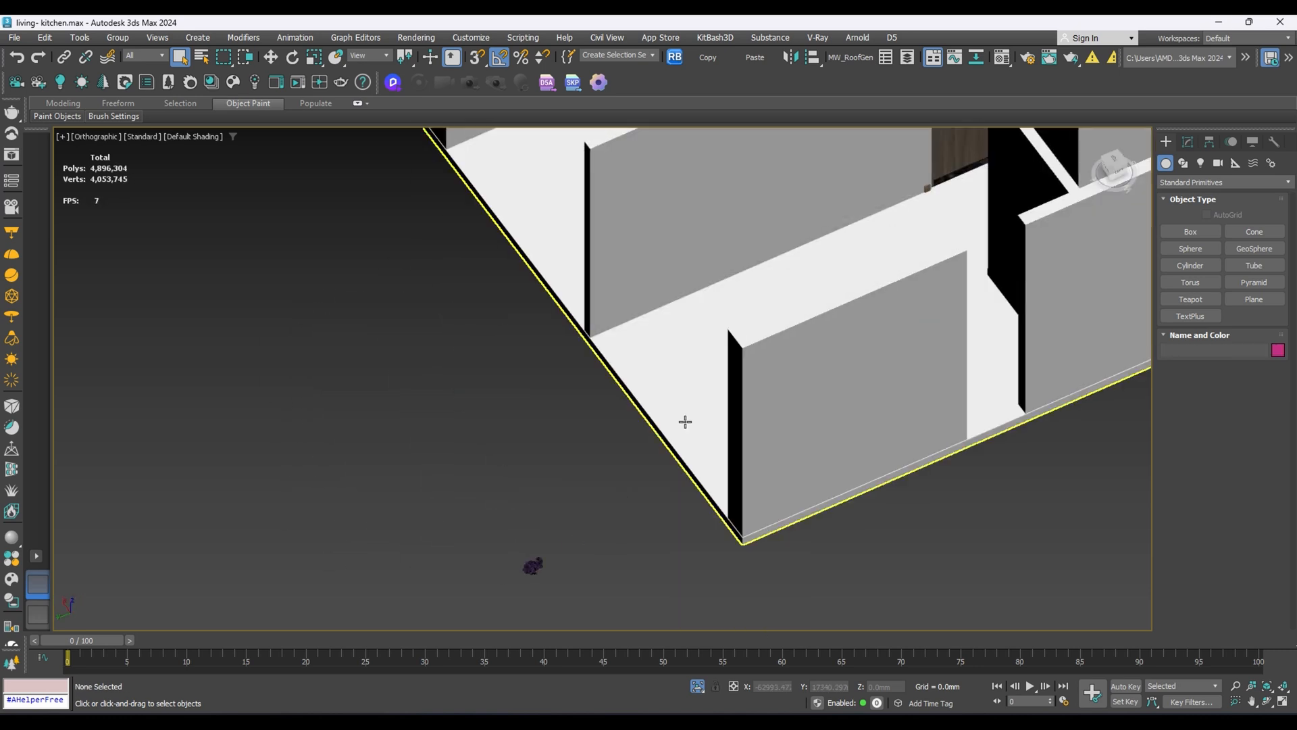
- Select the floor slab box, unhide all hidden objects and switch the viewport to a camera view
left_click(682, 428)
scroll(682, 430, "down", 5)
middle_click_drag(683, 430, 775, 435, "alt")
middle_click_drag(774, 435, 741, 511)
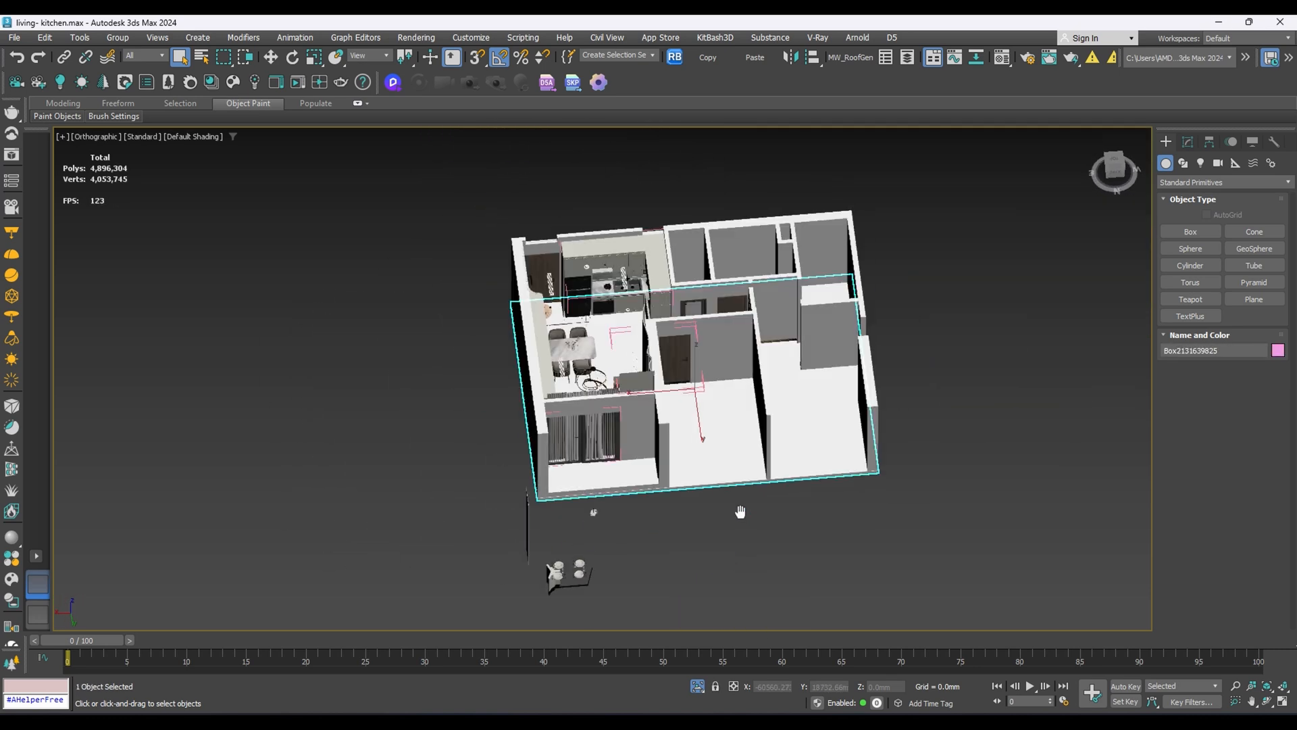
right_click(739, 508)
left_click(774, 438)
key("c")
double_click(622, 326)
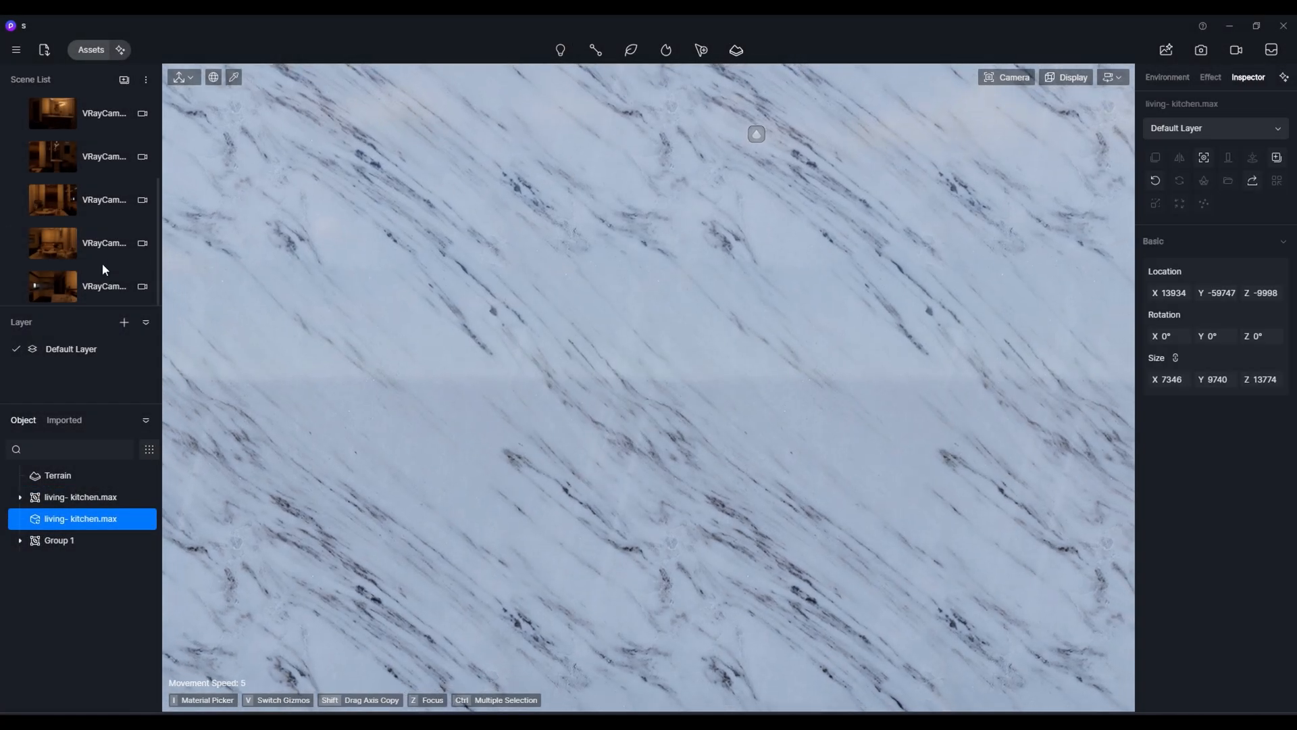
- Switch to D5 Render and check the room and its floor through the saved VRayCam scenes and Scene 1
left_click(99, 250)
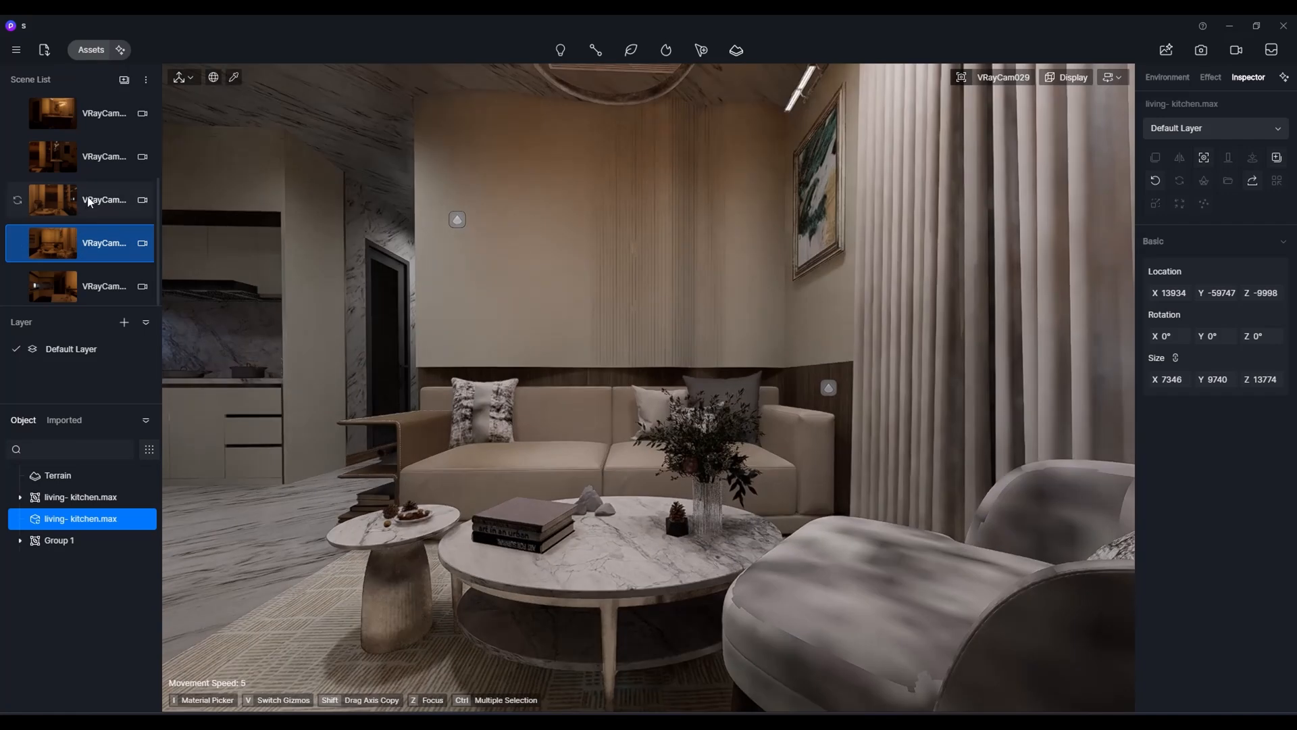
left_click(87, 201)
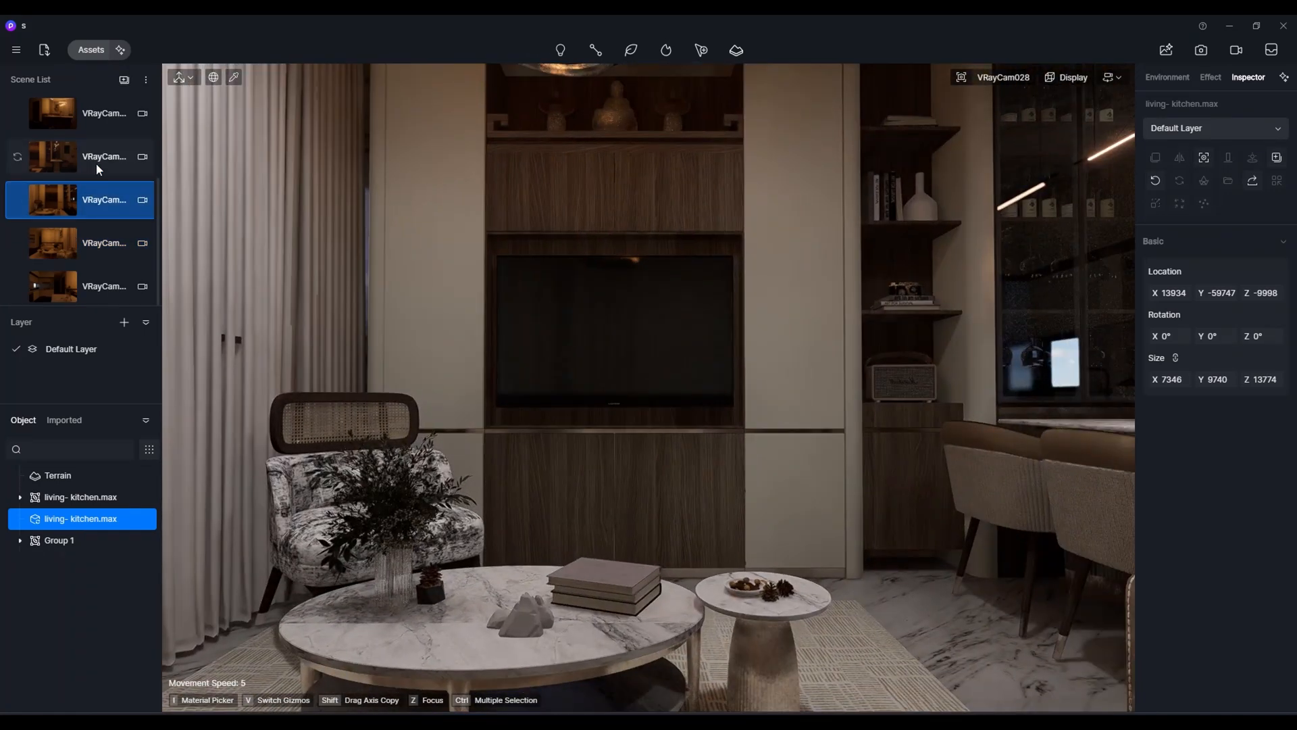
left_click(95, 162)
left_click(96, 162)
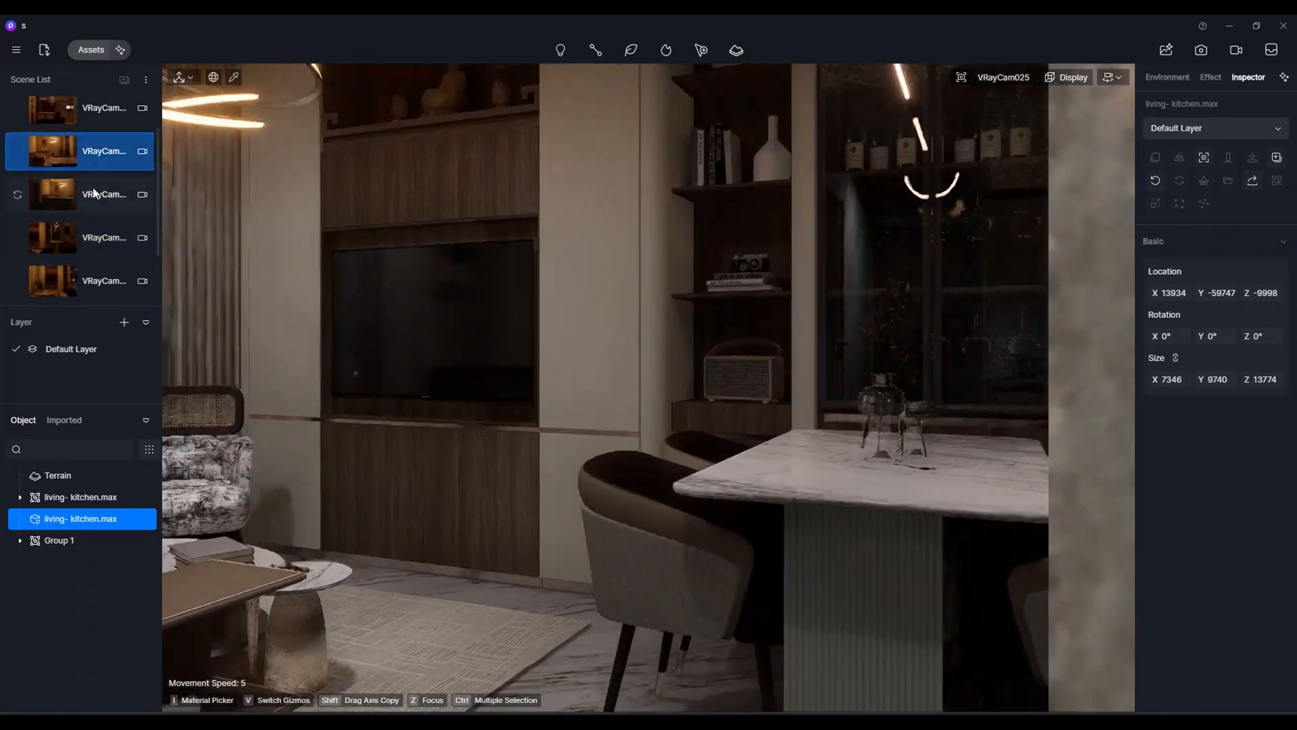
left_click(93, 191)
left_click(88, 156)
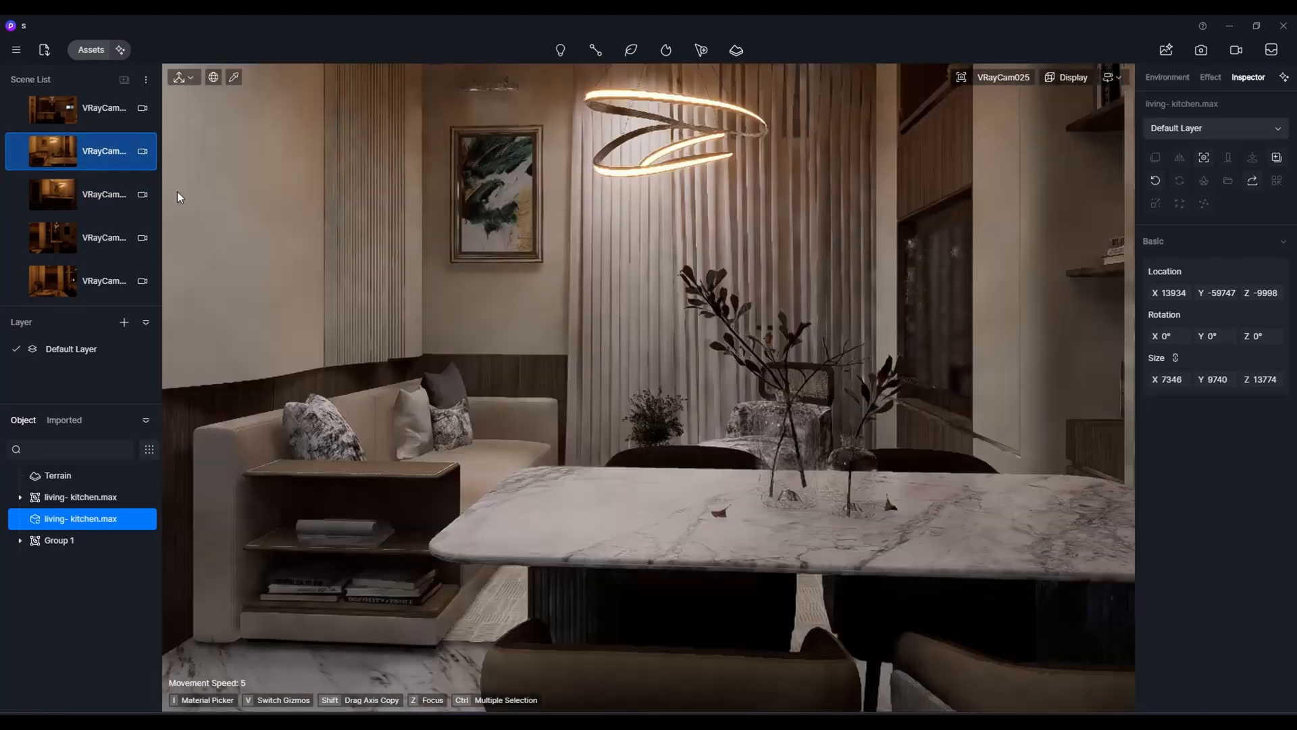
left_click(100, 113)
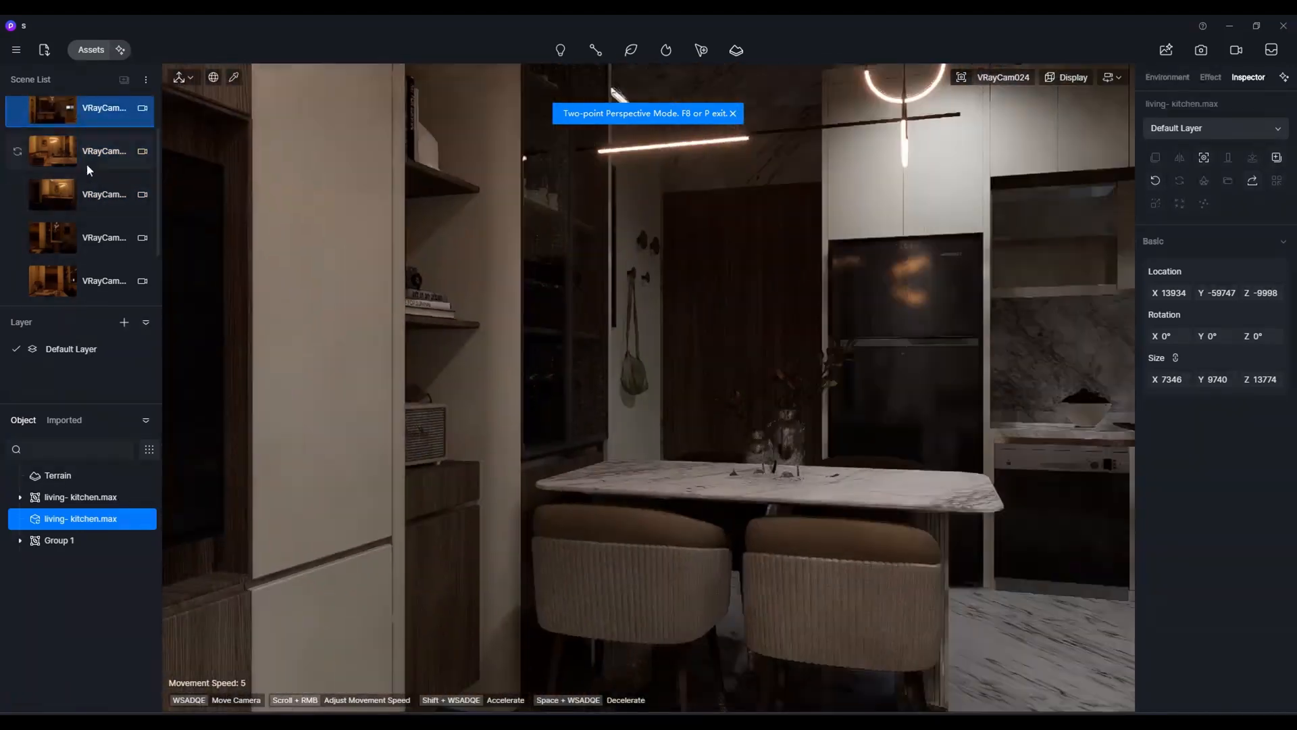
scroll(89, 159, "up", 1)
left_click(102, 129)
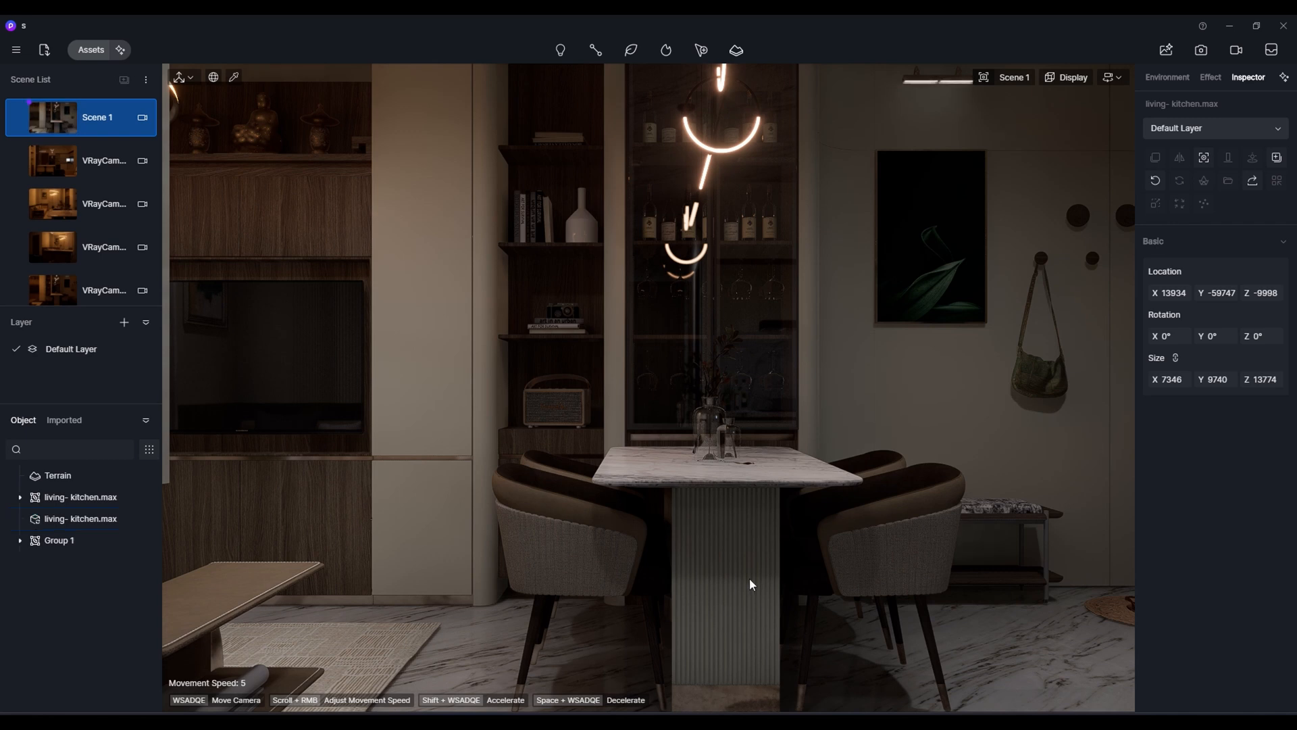
- Search the material library for marble and browse the options for the floor around the dining table
left_click(771, 551)
key("e")
key("s")
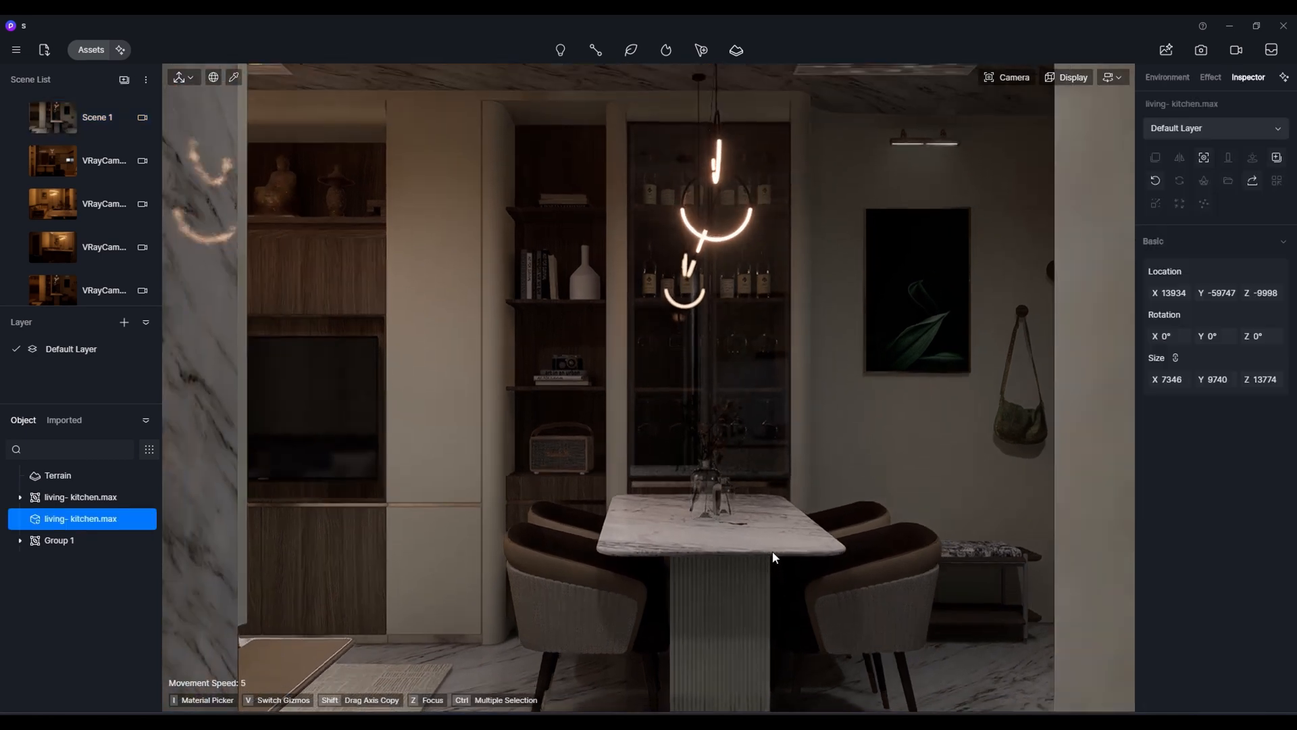
key("s")
key("w")
key("q")
right_click_drag(772, 550, 830, 529)
key("e")
key("m")
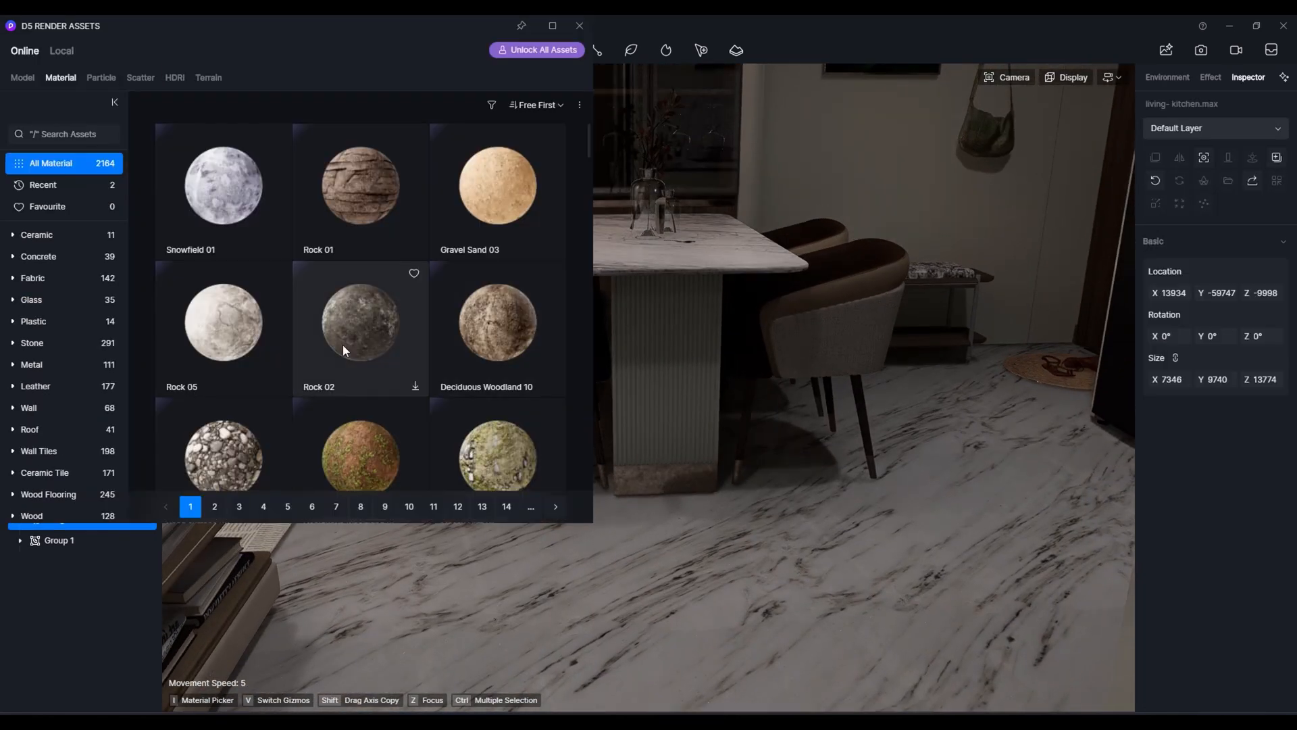
left_click(62, 137)
left_click(174, 182)
scroll(367, 378, "down", 8)
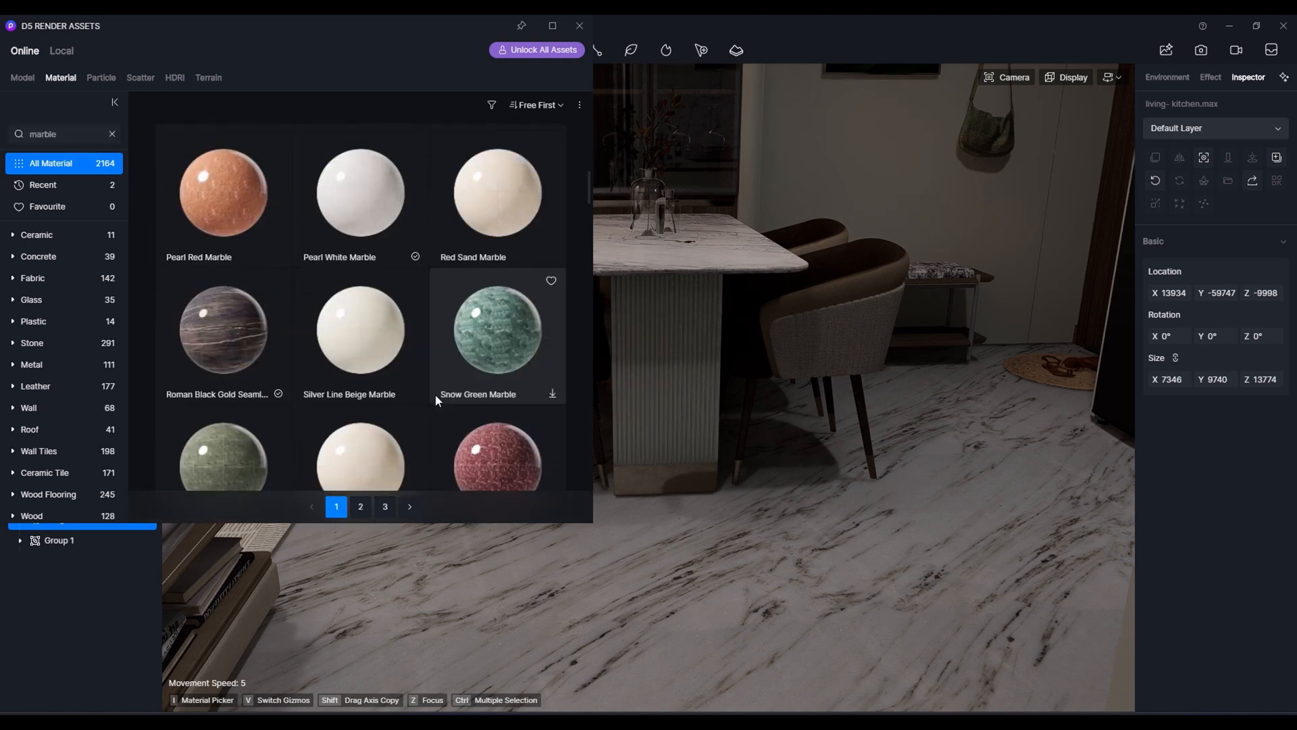
scroll(435, 395, "down", 10)
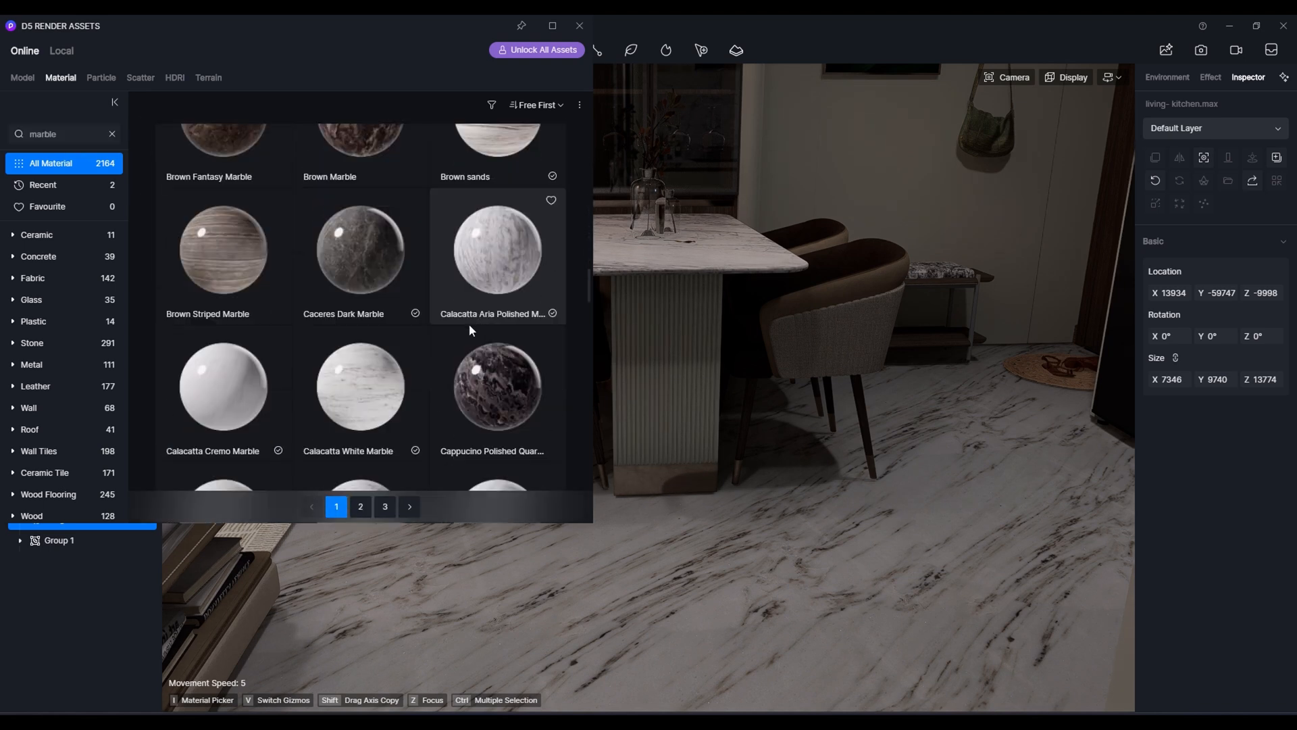
- Try Calacatta Cremo Marble on the floor, replace it with Calacatta White Marble and enable triplanar mapping
scroll(469, 323, "down", 1)
left_click_drag(223, 304, 946, 571)
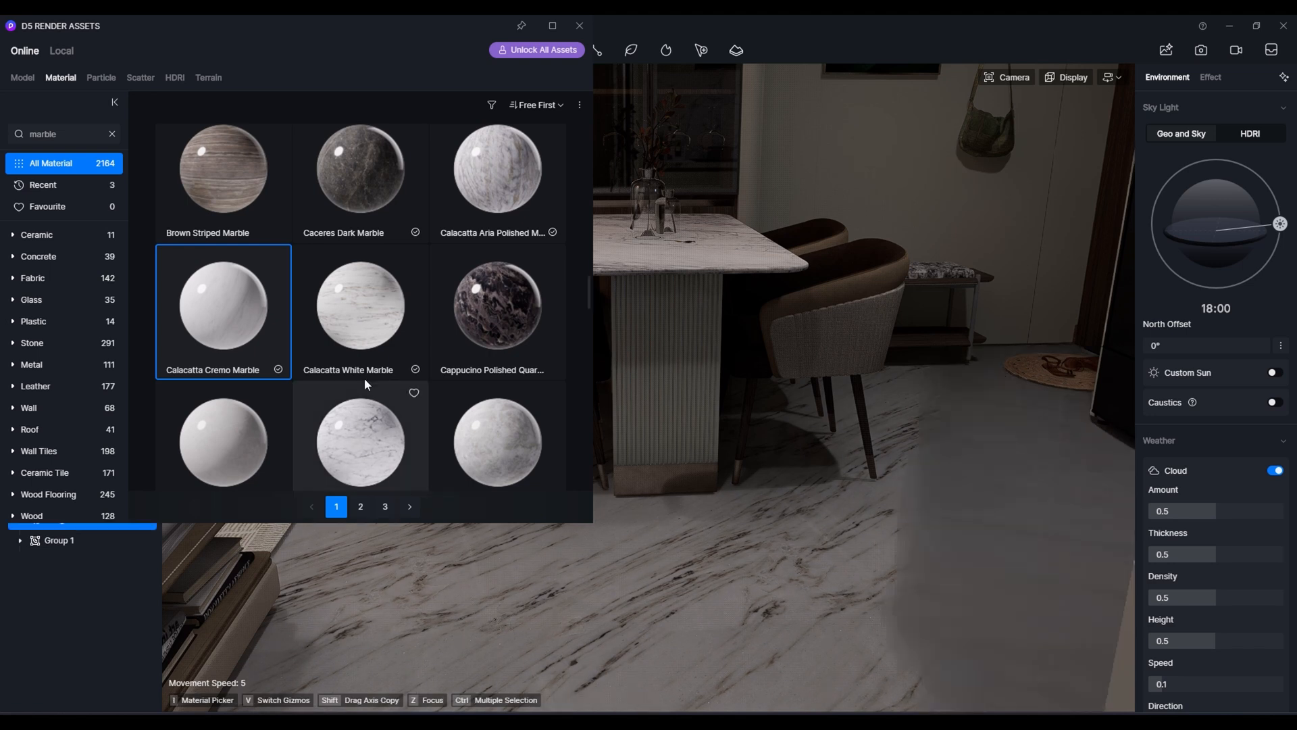
left_click_drag(363, 332, 942, 592)
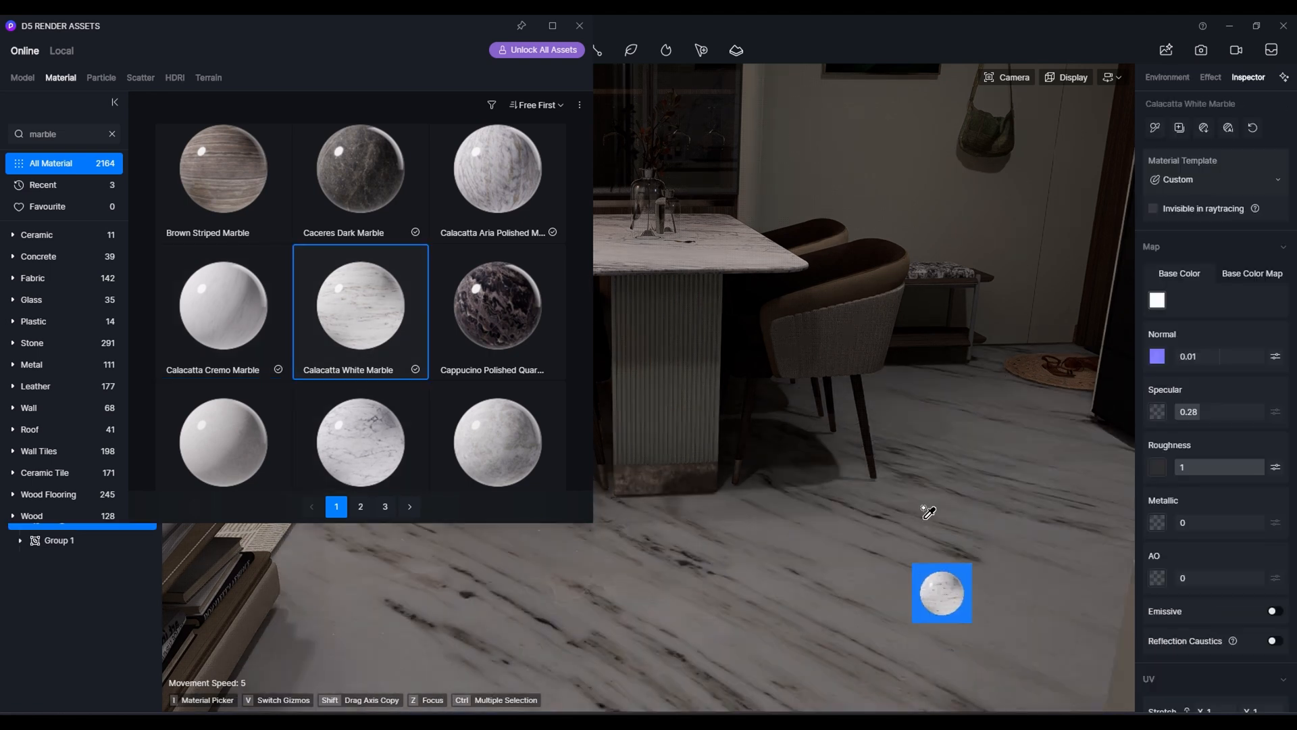
scroll(1242, 614, "down", 3)
left_click(1275, 555)
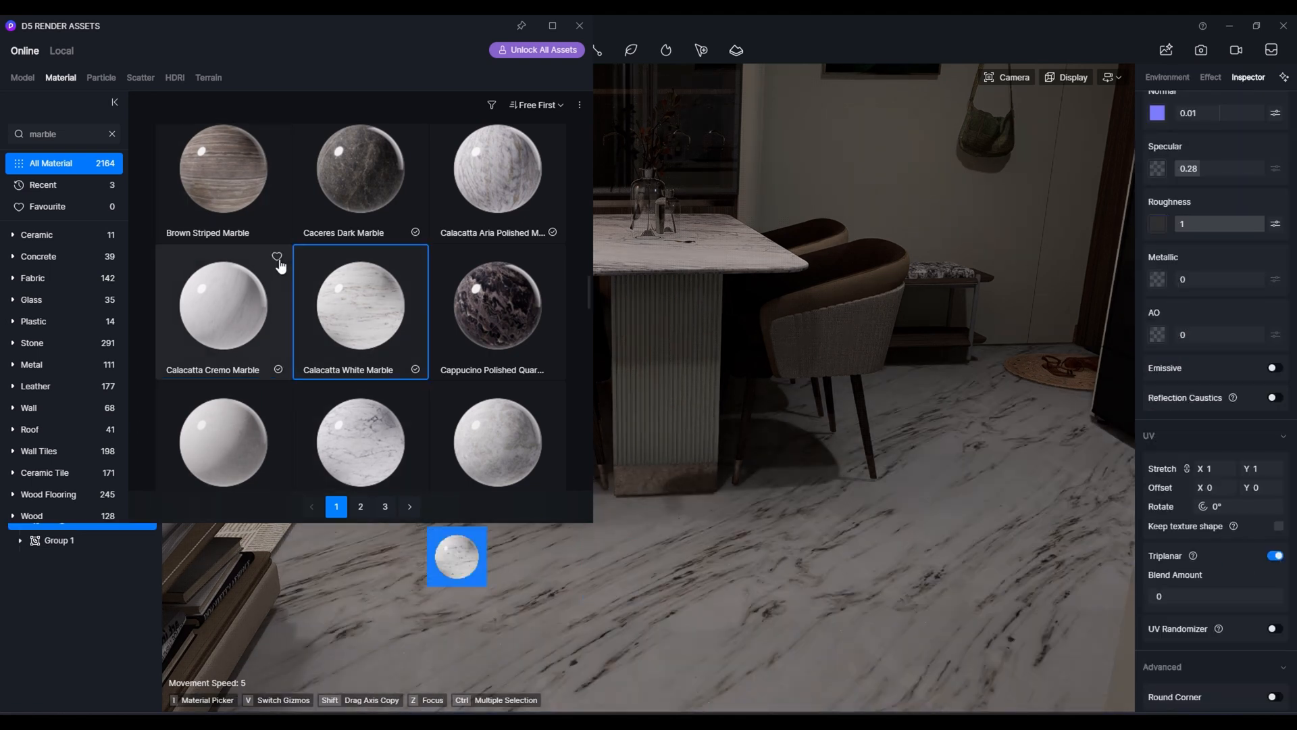
left_click_drag(420, 33, 428, 168)
left_click(586, 159)
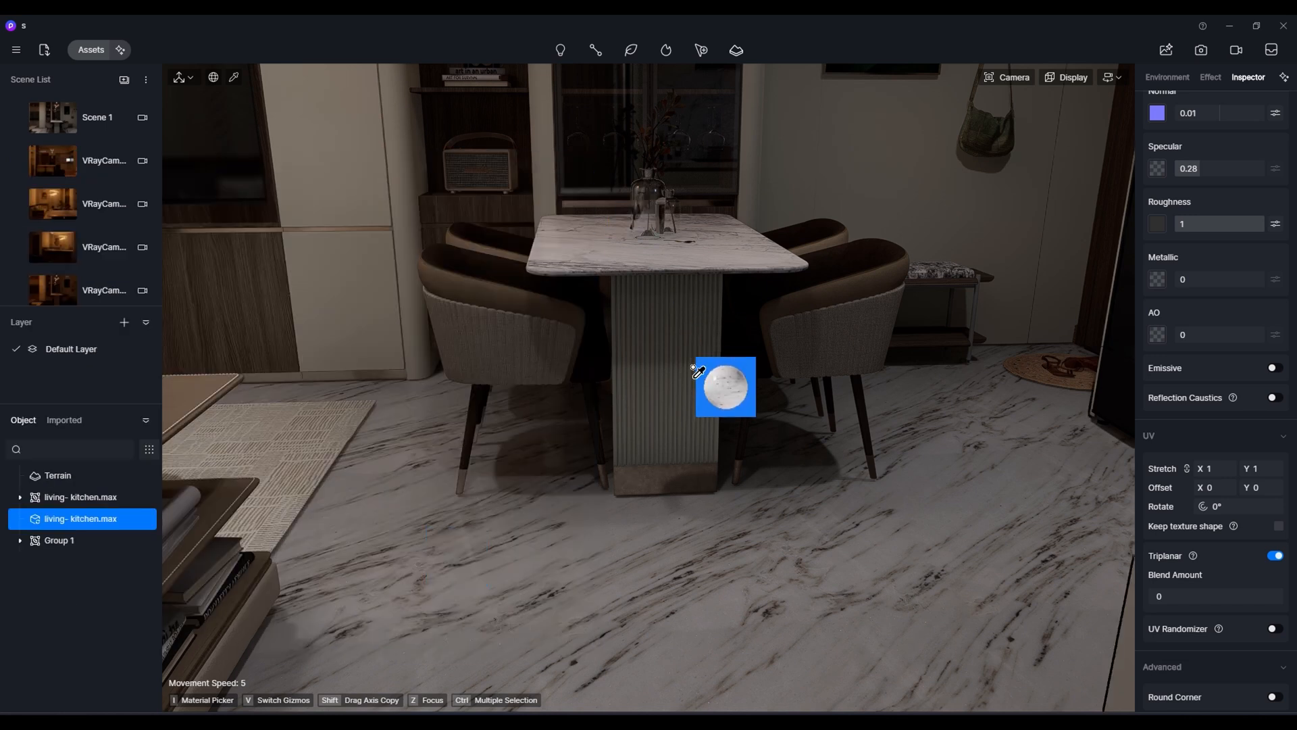
key("Escape")
- Try the Solid Cotton and Linen fabric material on the inner window curtain in the living area
right_click_drag(704, 384, 774, 314)
key("m")
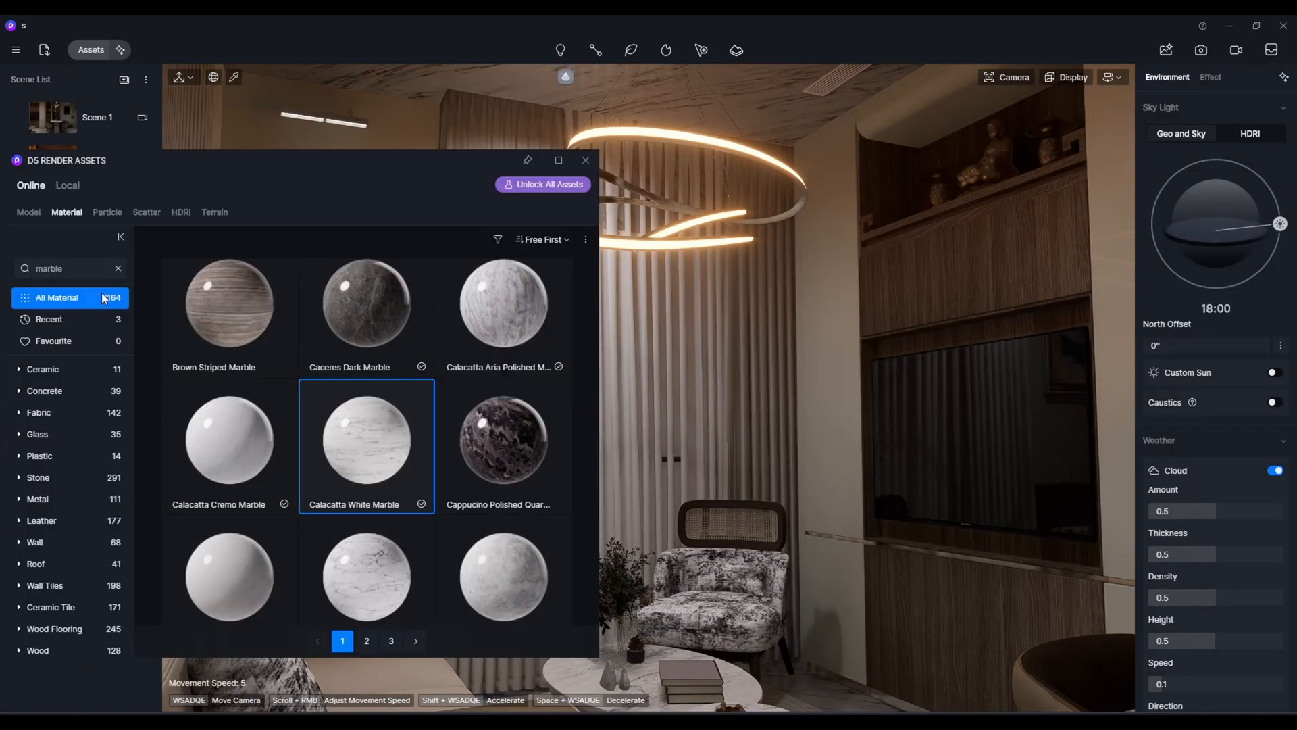
left_click(63, 412)
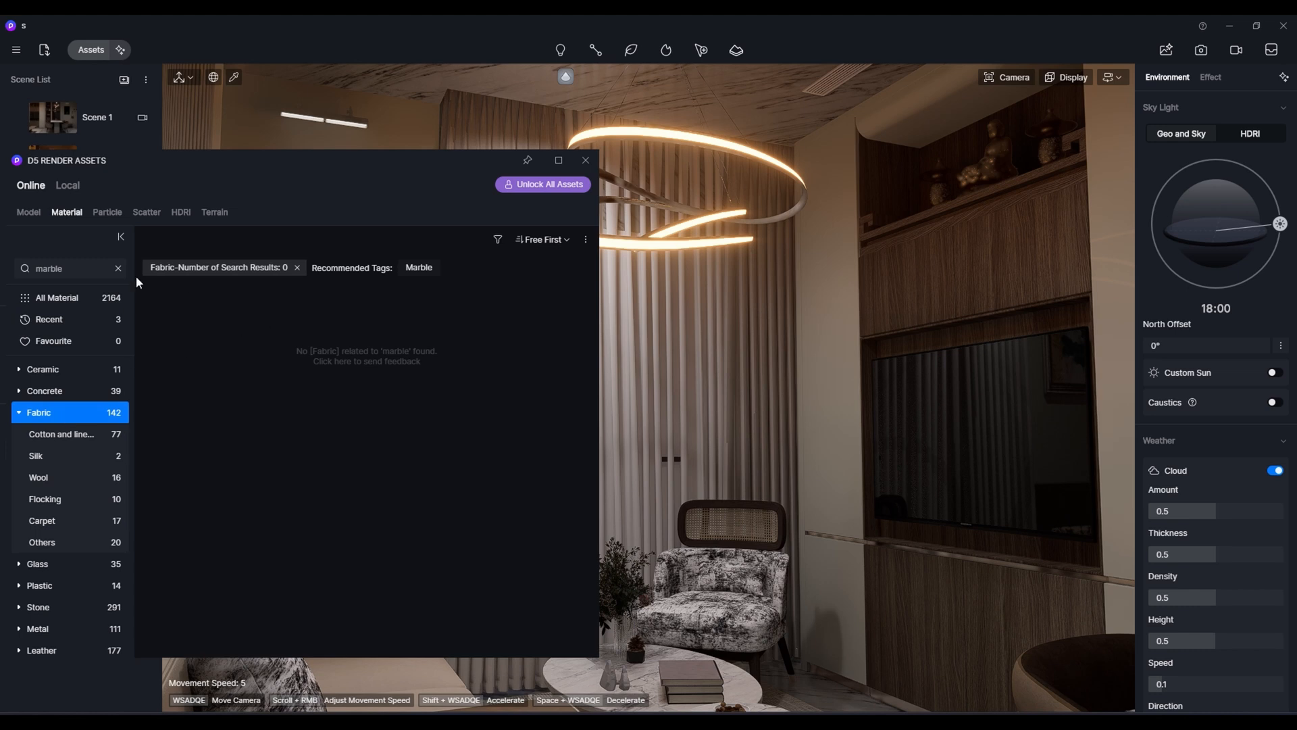
left_click(118, 268)
scroll(326, 366, "down", 2)
scroll(325, 366, "down", 4)
left_click(257, 456)
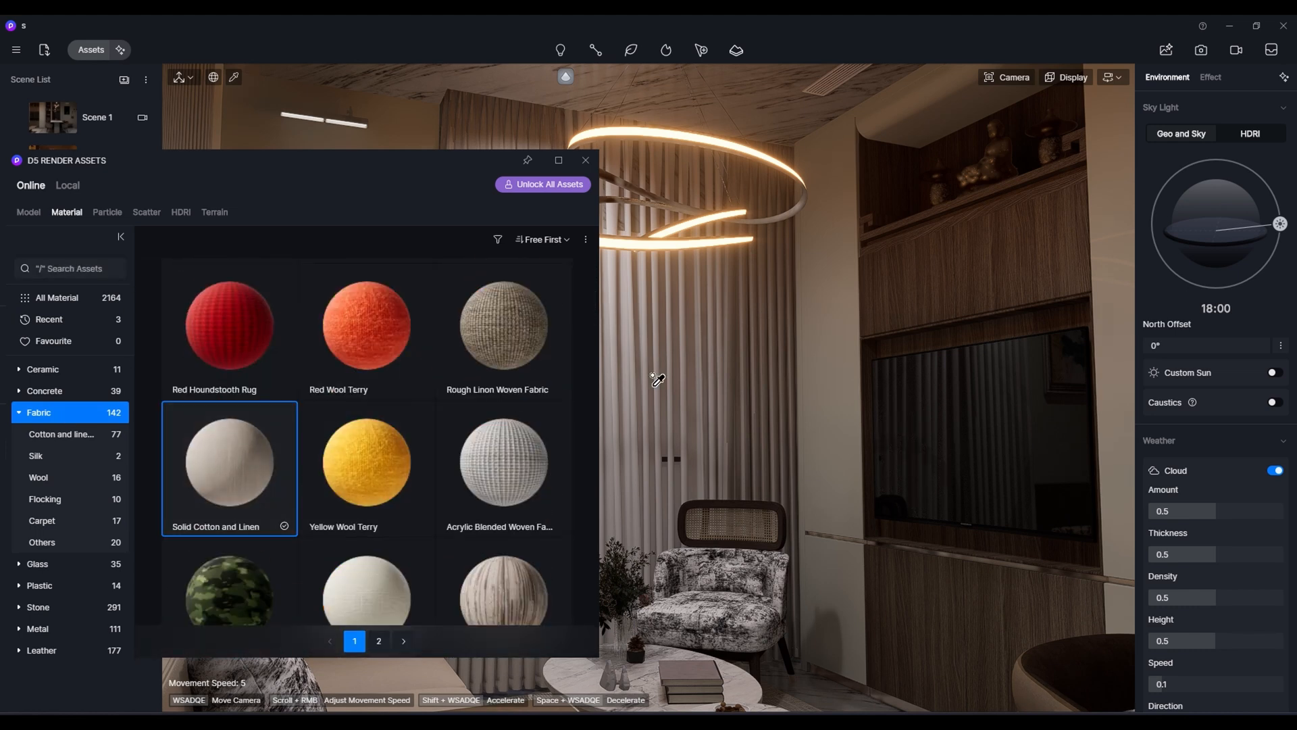
left_click(657, 379)
- Search the material library for curtain and apply a white sheer curtain material to the inner window curtain
left_click_drag(427, 171, 696, 226)
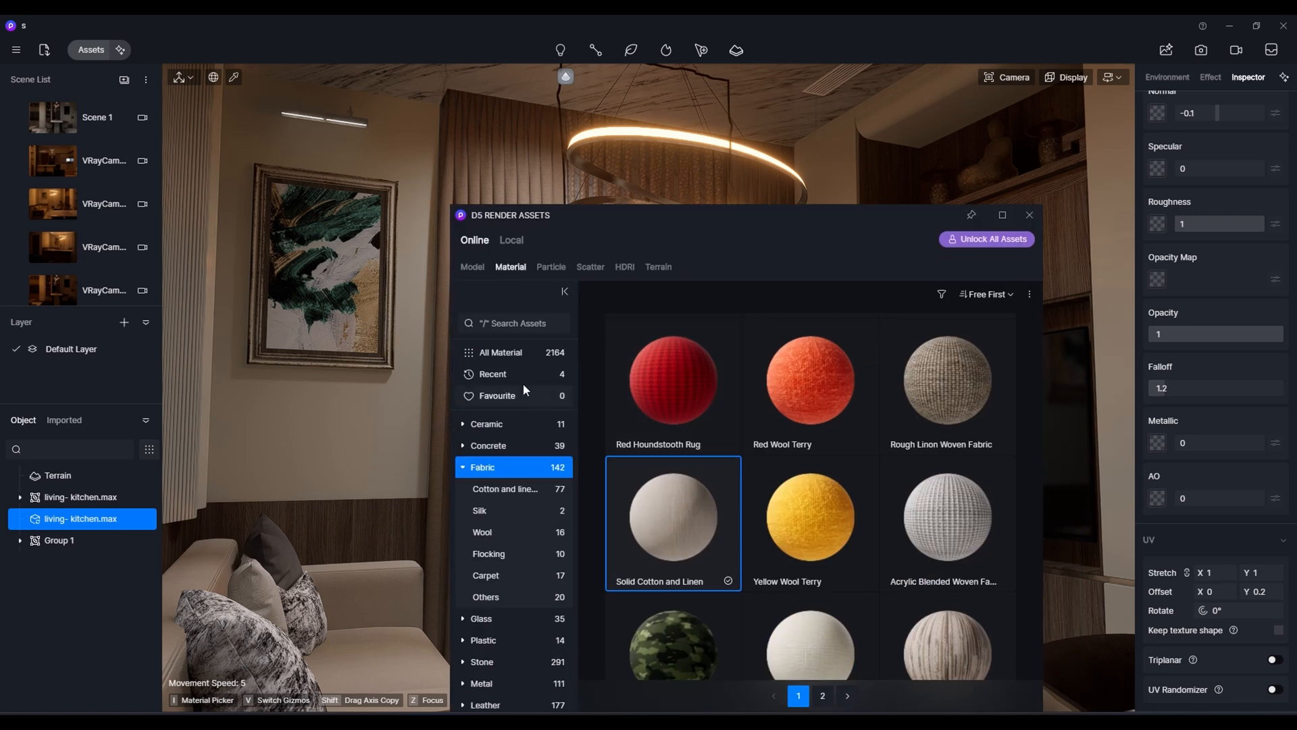
left_click(519, 324)
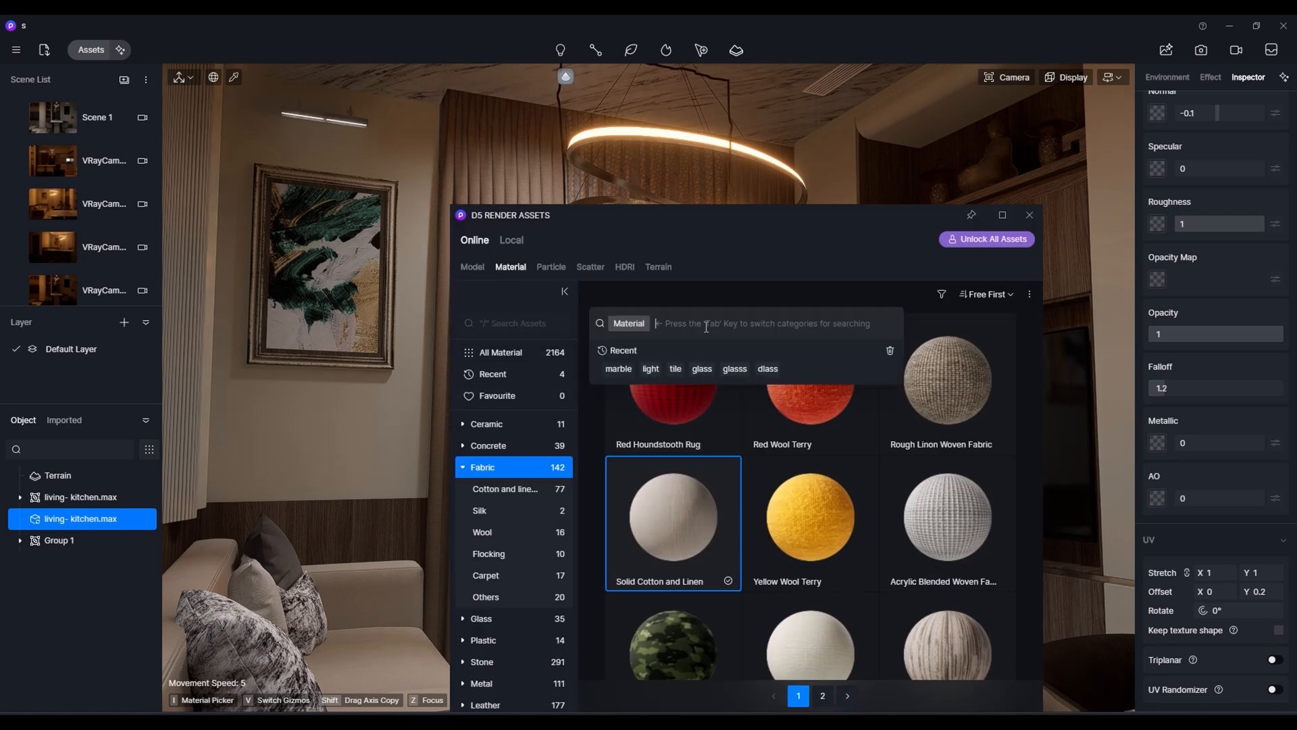
type("CURTAIN")
key("Return")
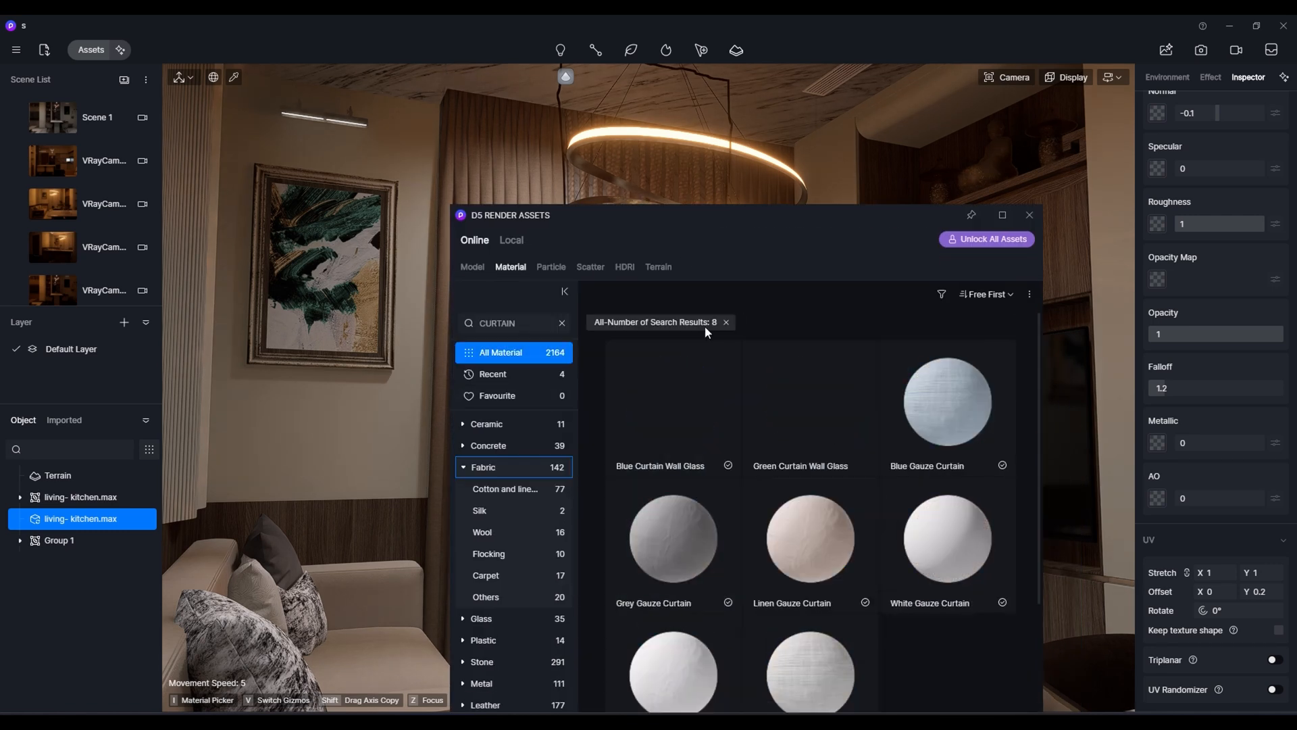
scroll(725, 509, "down", 2)
left_click(699, 542)
left_click_drag(584, 223, 459, 498)
left_click(641, 373)
left_click(903, 487)
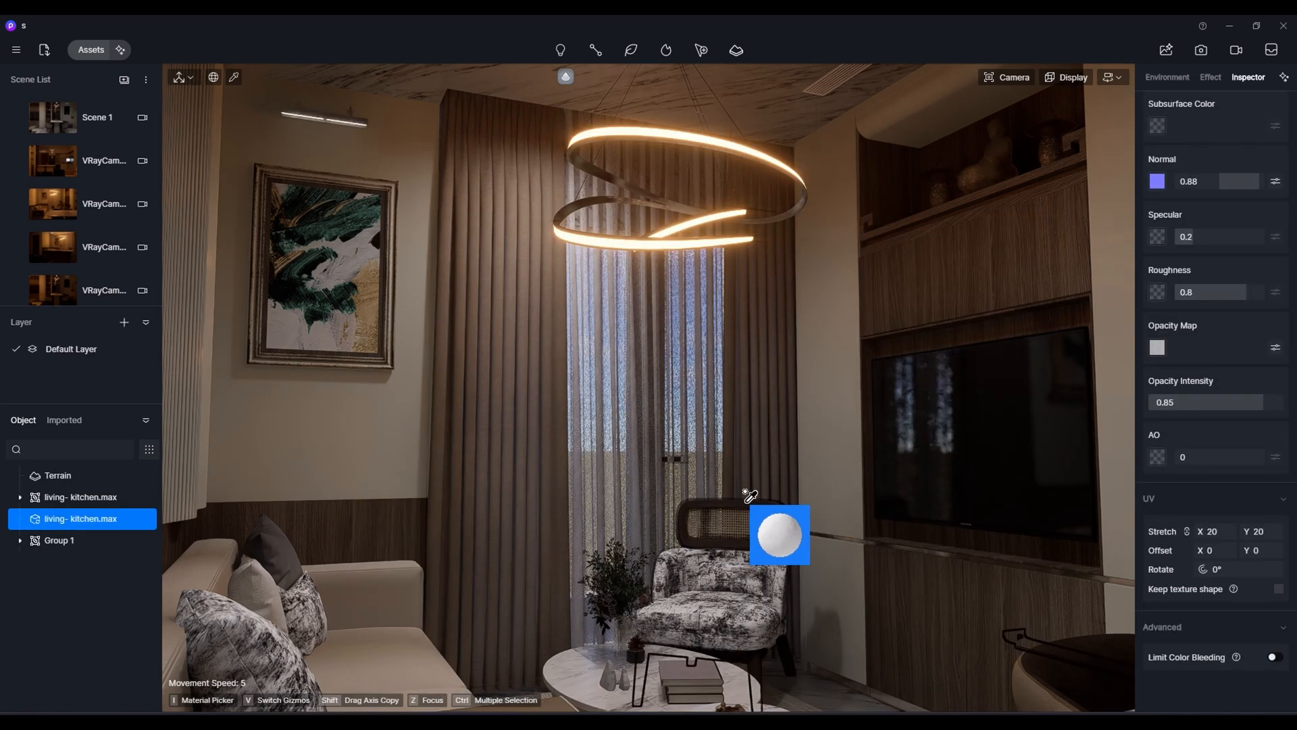
key("Escape")
- Examine the new curtain, living area and dining area from several viewpoints
right_click_drag(670, 566, 809, 454)
scroll(809, 456, "down", 5)
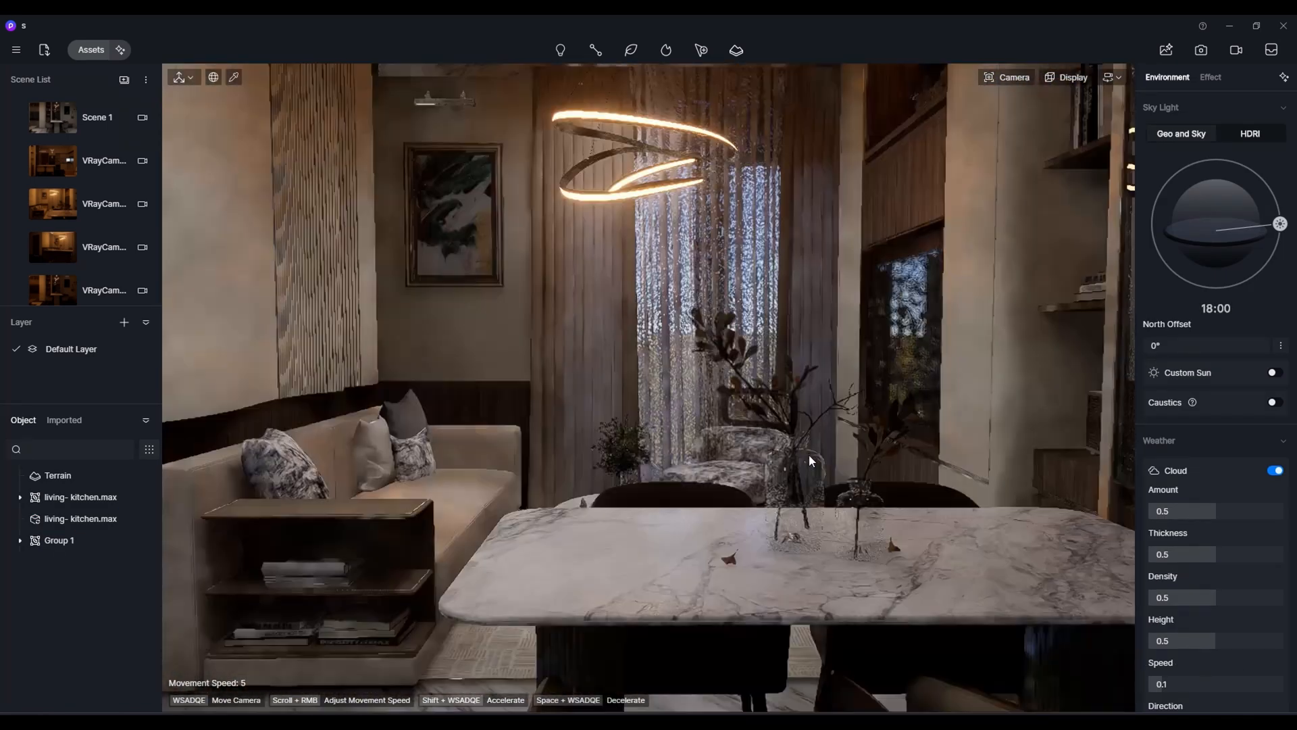
scroll(808, 454, "down", 5)
scroll(808, 454, "up", 6)
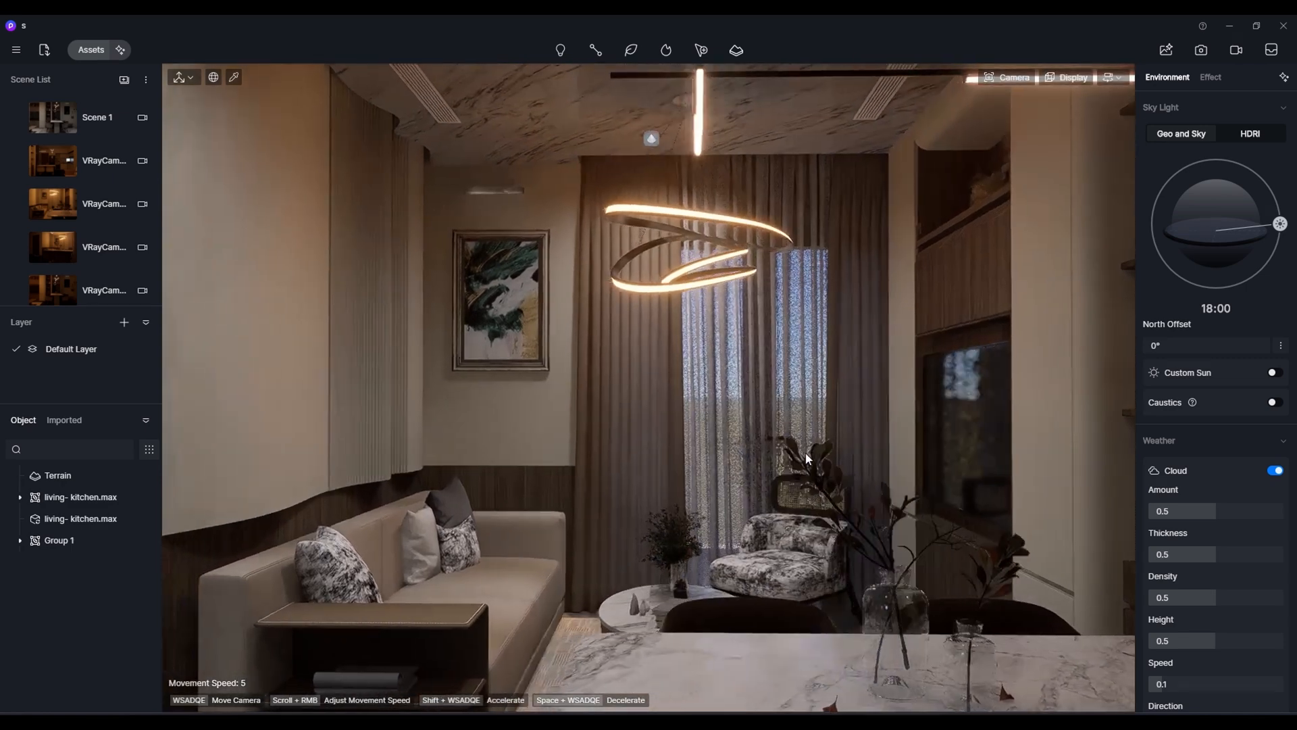
scroll(800, 459, "down", 5)
right_click_drag(806, 454, 774, 481)
scroll(800, 460, "up", 3)
scroll(801, 460, "down", 3)
scroll(804, 460, "up", 4)
key("a")
key("d")
scroll(810, 463, "down", 5)
scroll(832, 455, "up", 4)
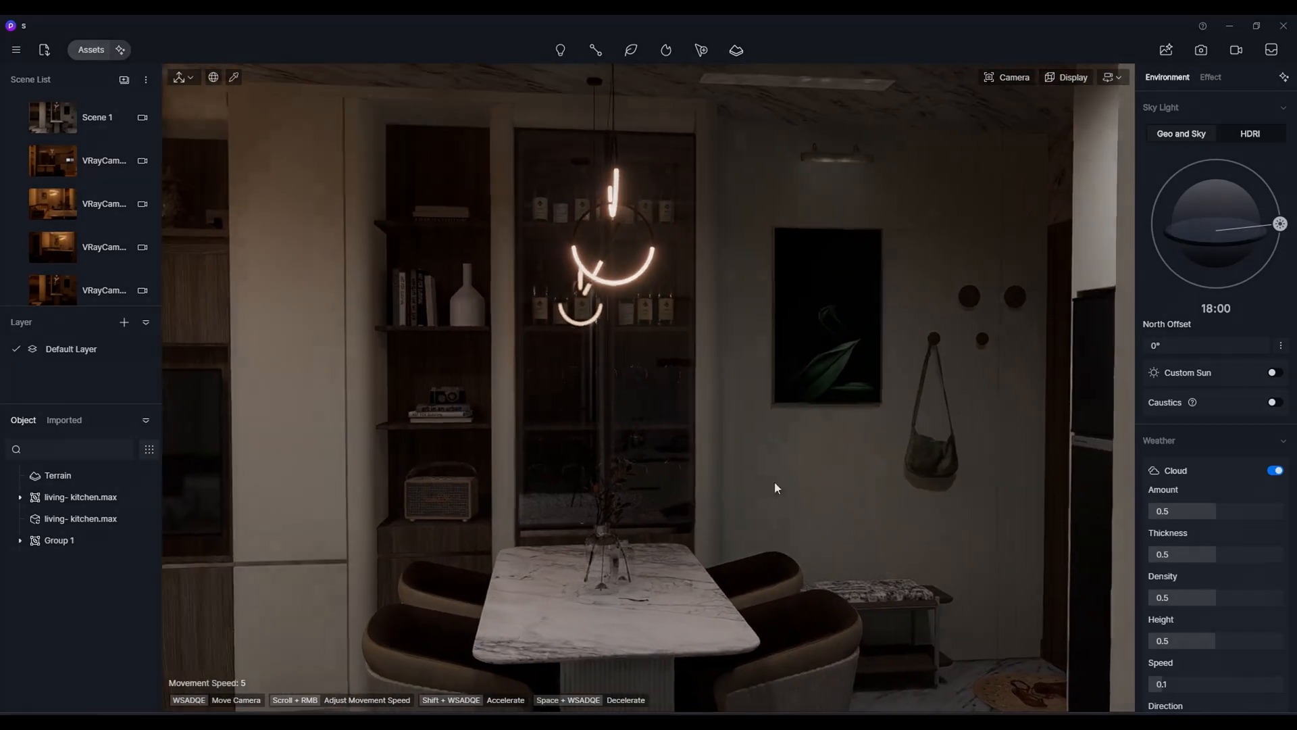
middle_click_drag(774, 481, 746, 465)
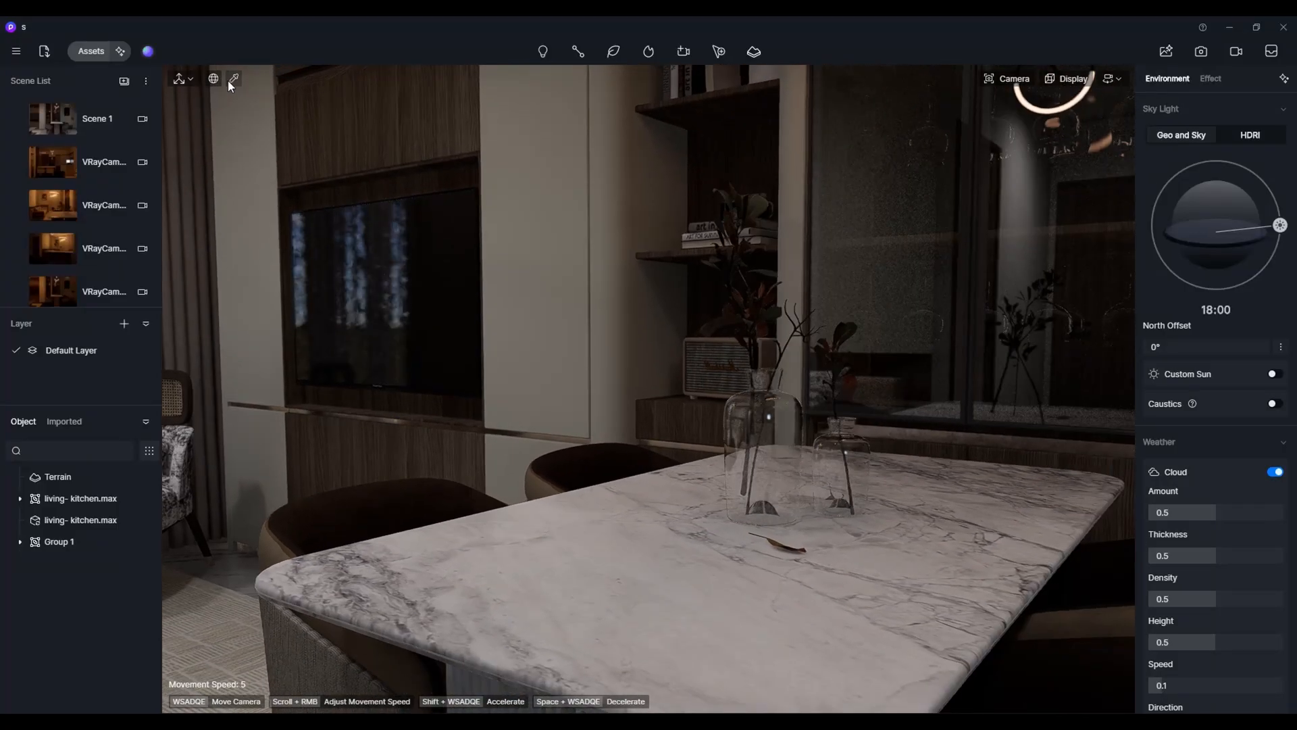
- Pick the marble dining tabletop's material and review its map settings
left_click(234, 78)
left_click(623, 600)
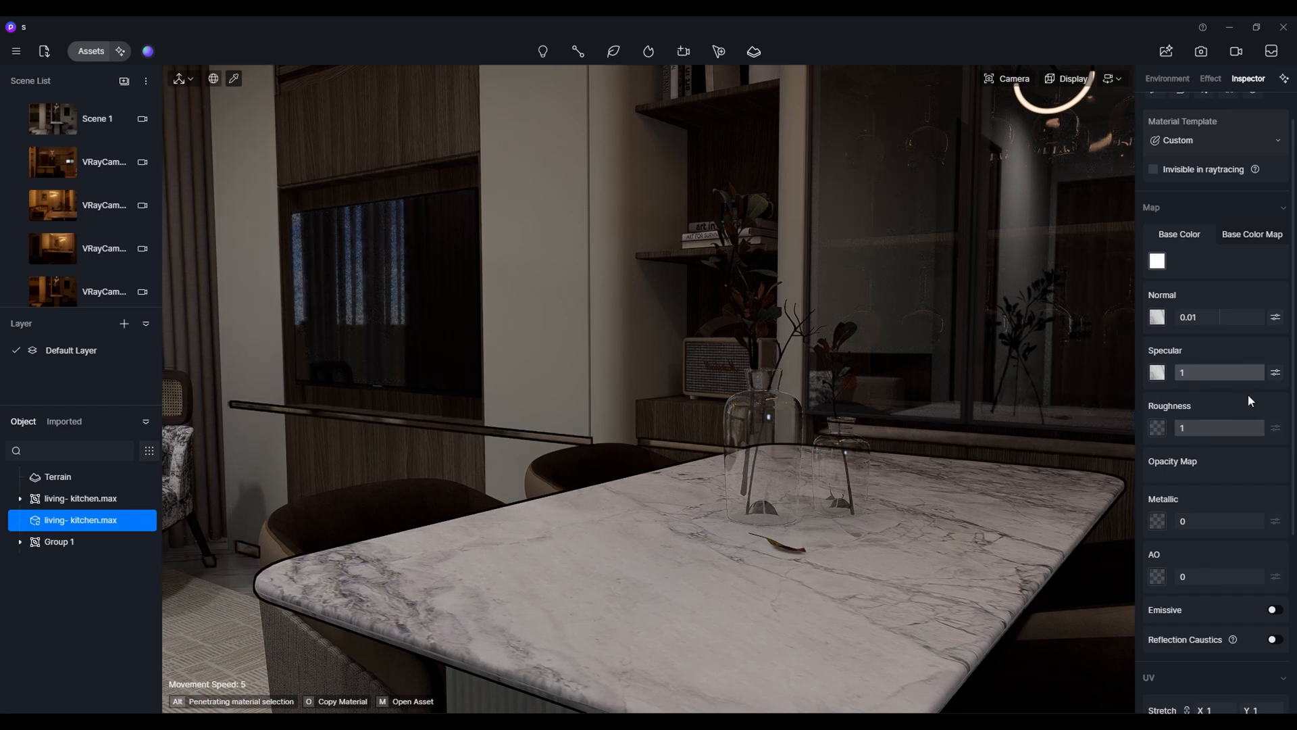
key("Escape")
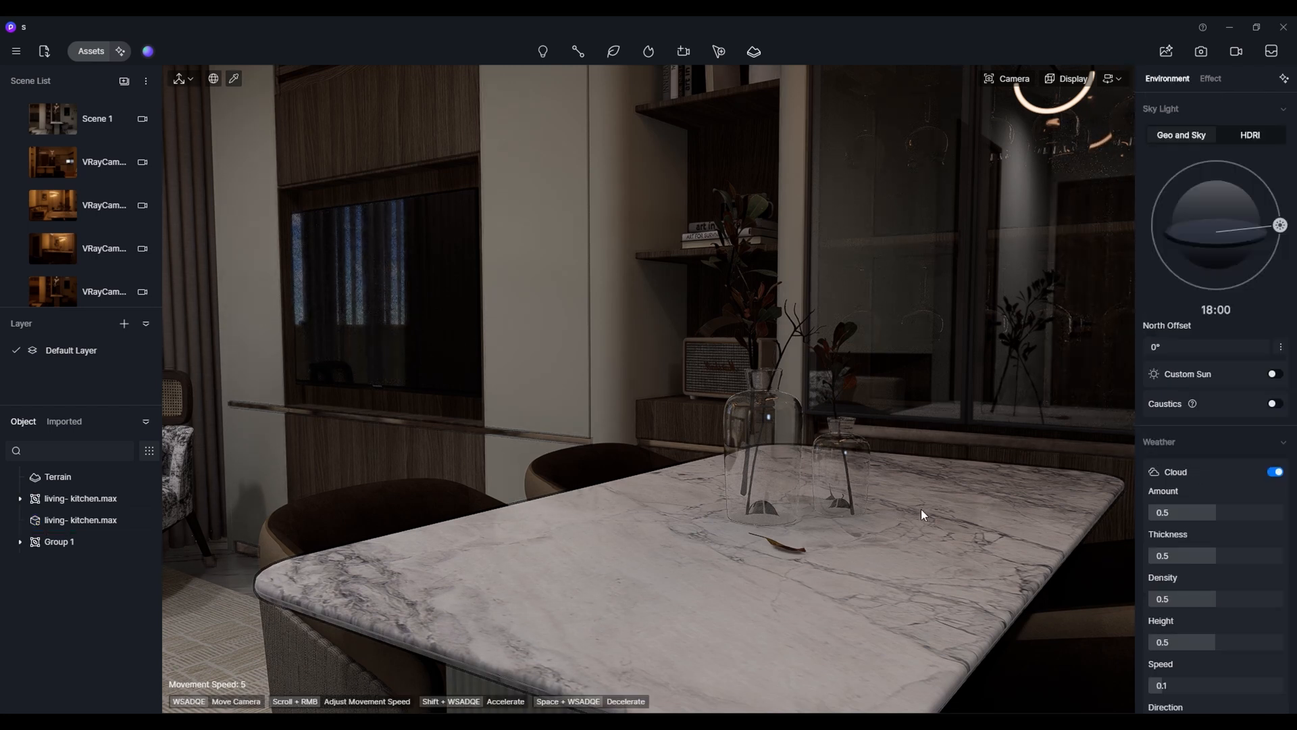
- Set the sky's north offset to 105.3° and enable the custom sun
right_click_drag(921, 509, 865, 511)
key("d")
key("a")
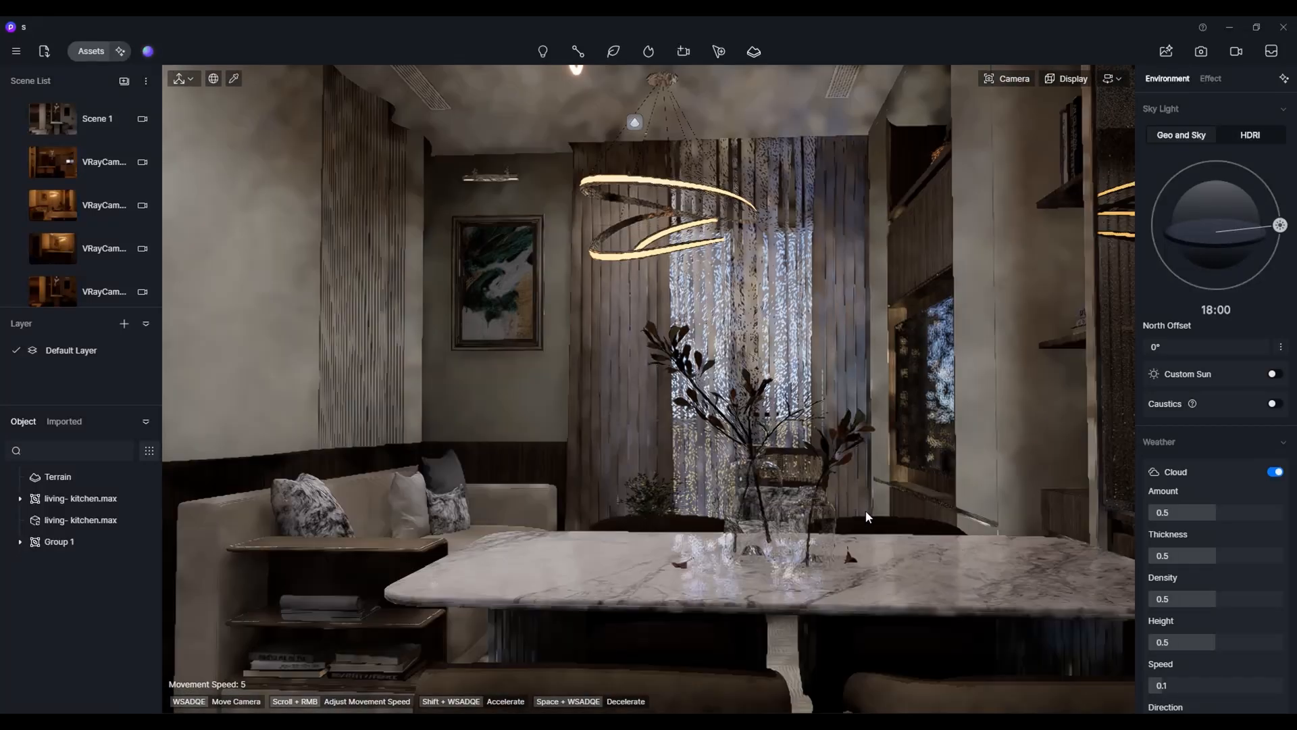
key("w")
key("a")
key("s")
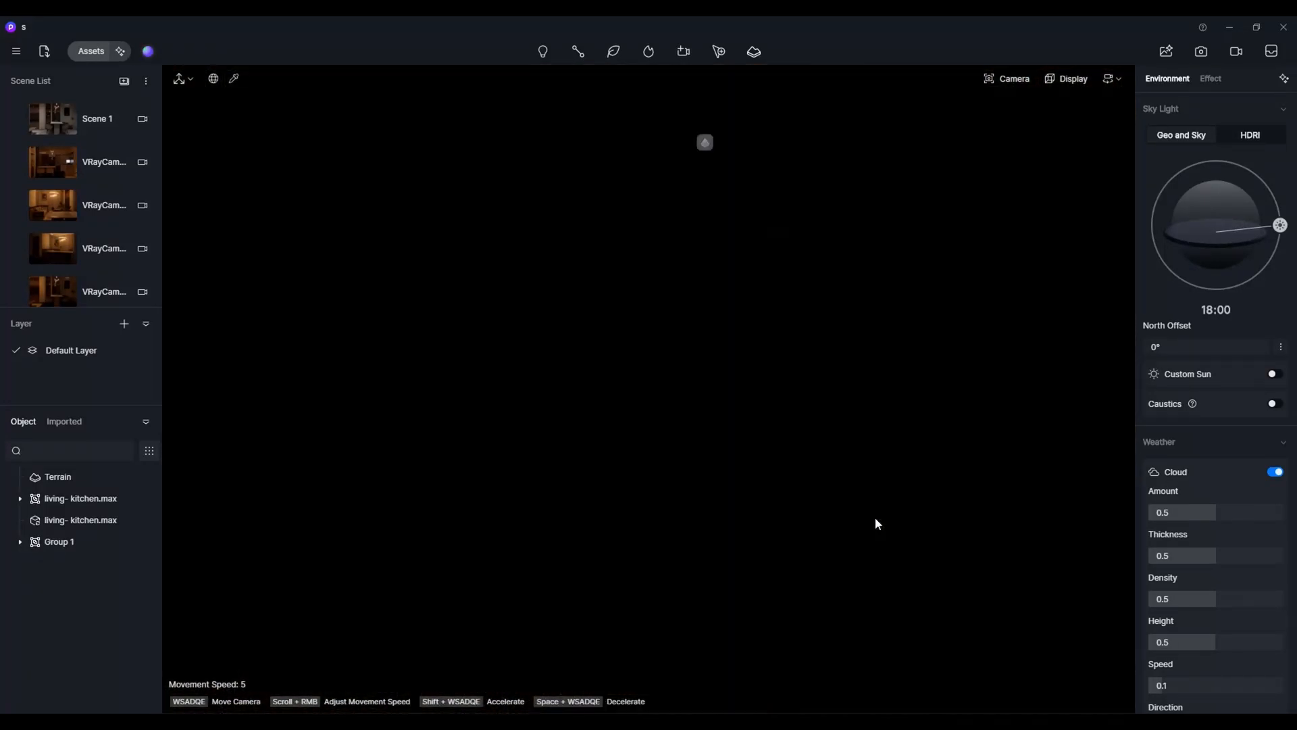
key("w")
right_click_drag(875, 519, 893, 514)
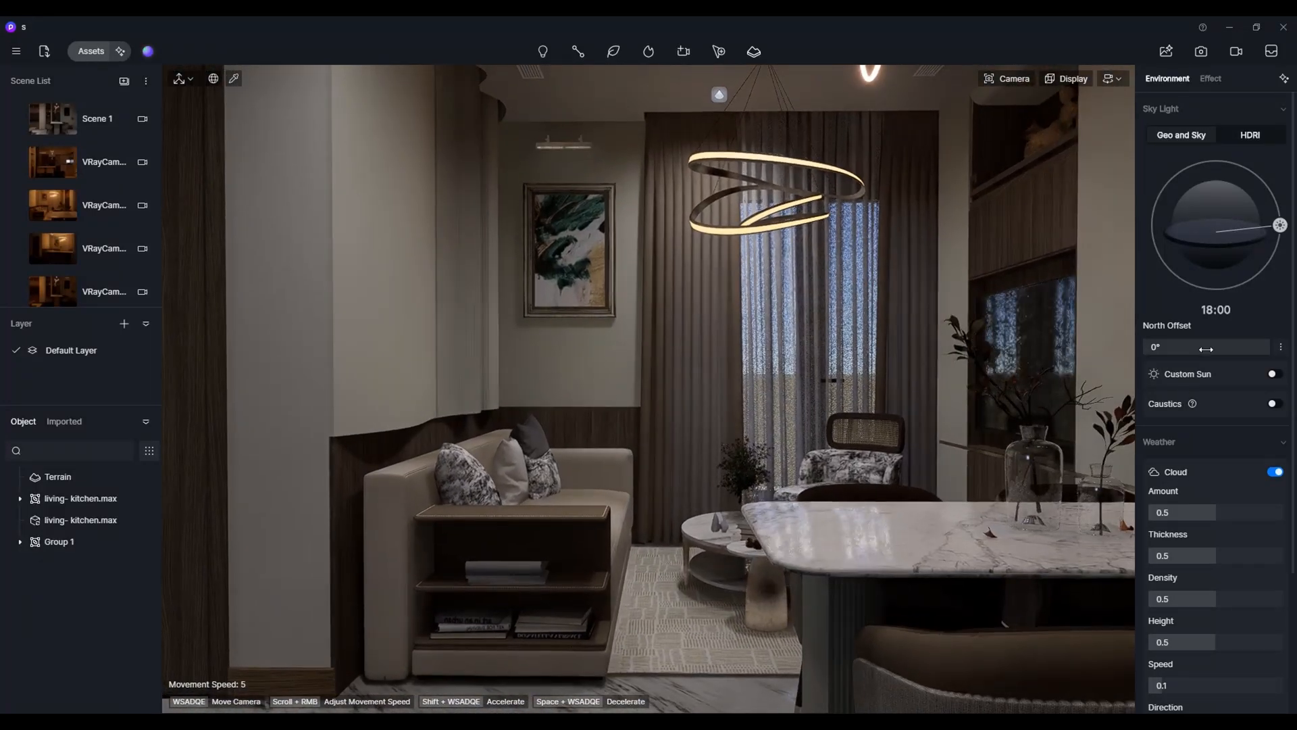
left_click_drag(1205, 349, 1244, 352)
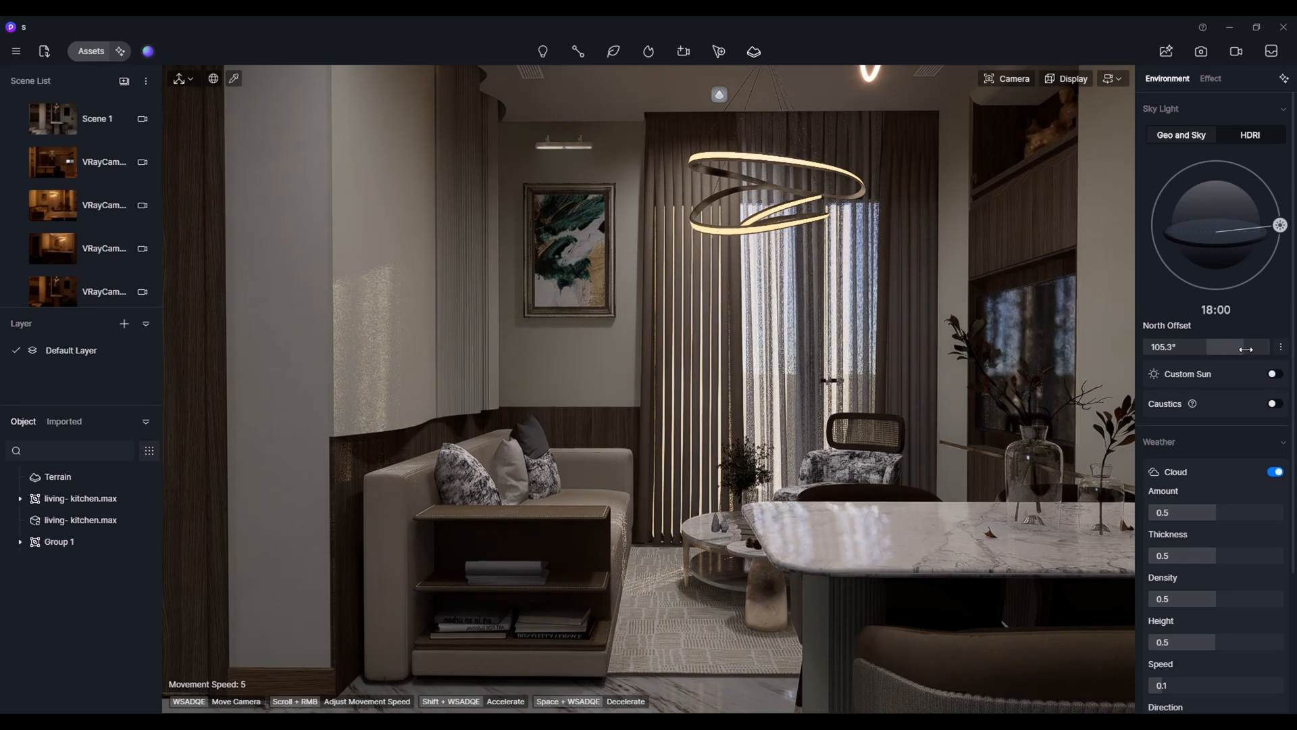
left_click(1272, 375)
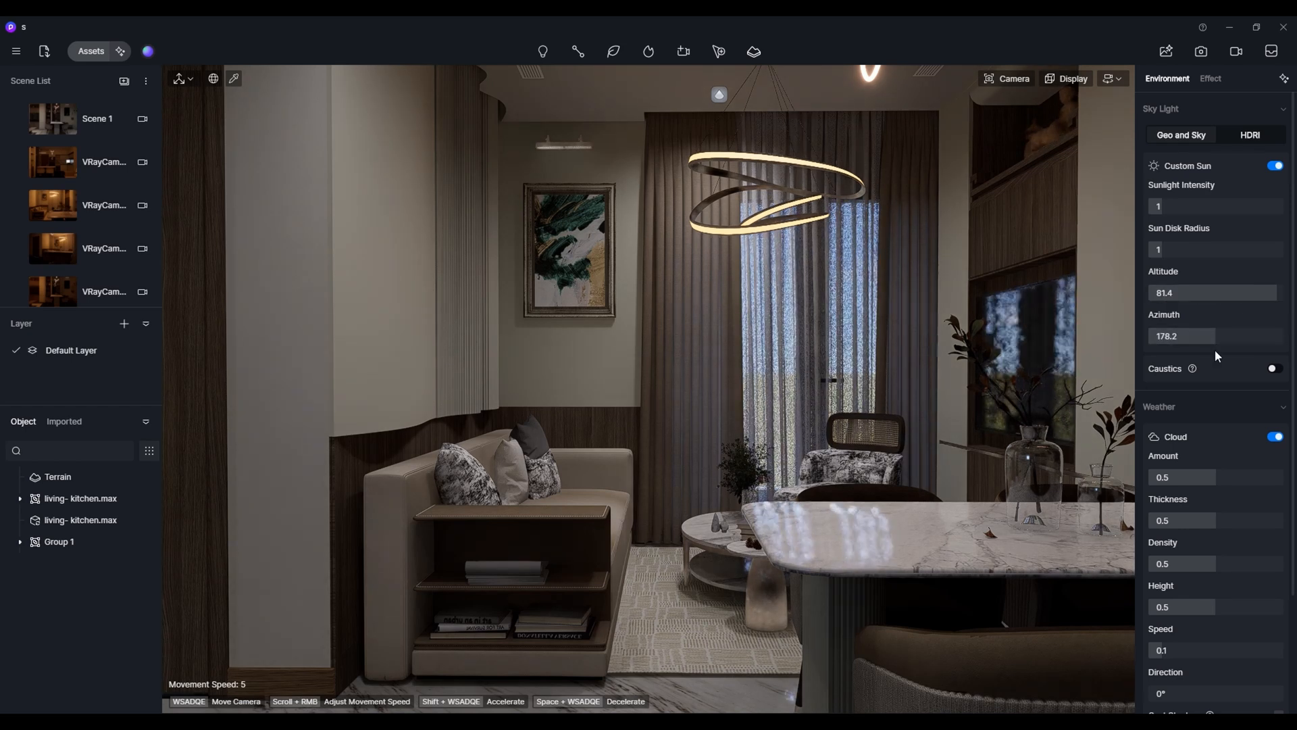
- Set the custom sun's azimuth to 338.4 and try the saved environment presets sayooj, ex cloudy, dusk ex, night and 1 ex
left_click_drag(1215, 340, 1268, 337)
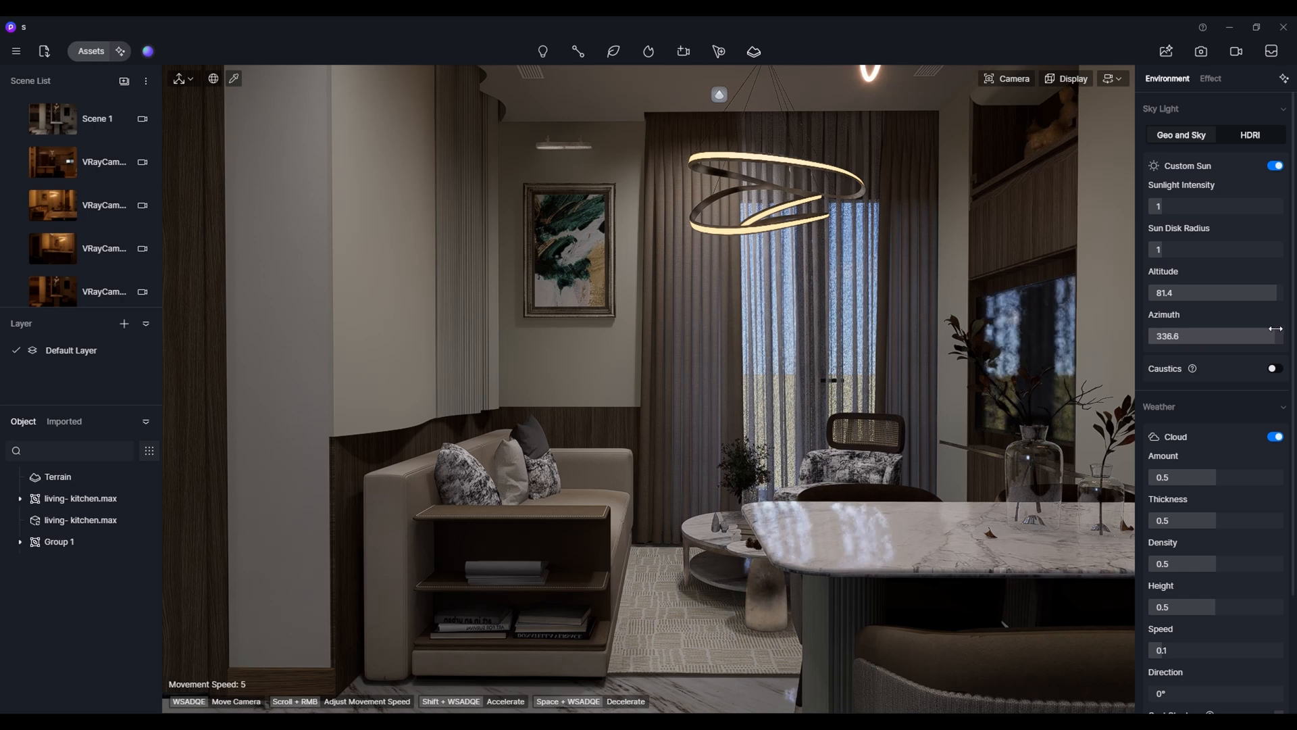
left_click(148, 52)
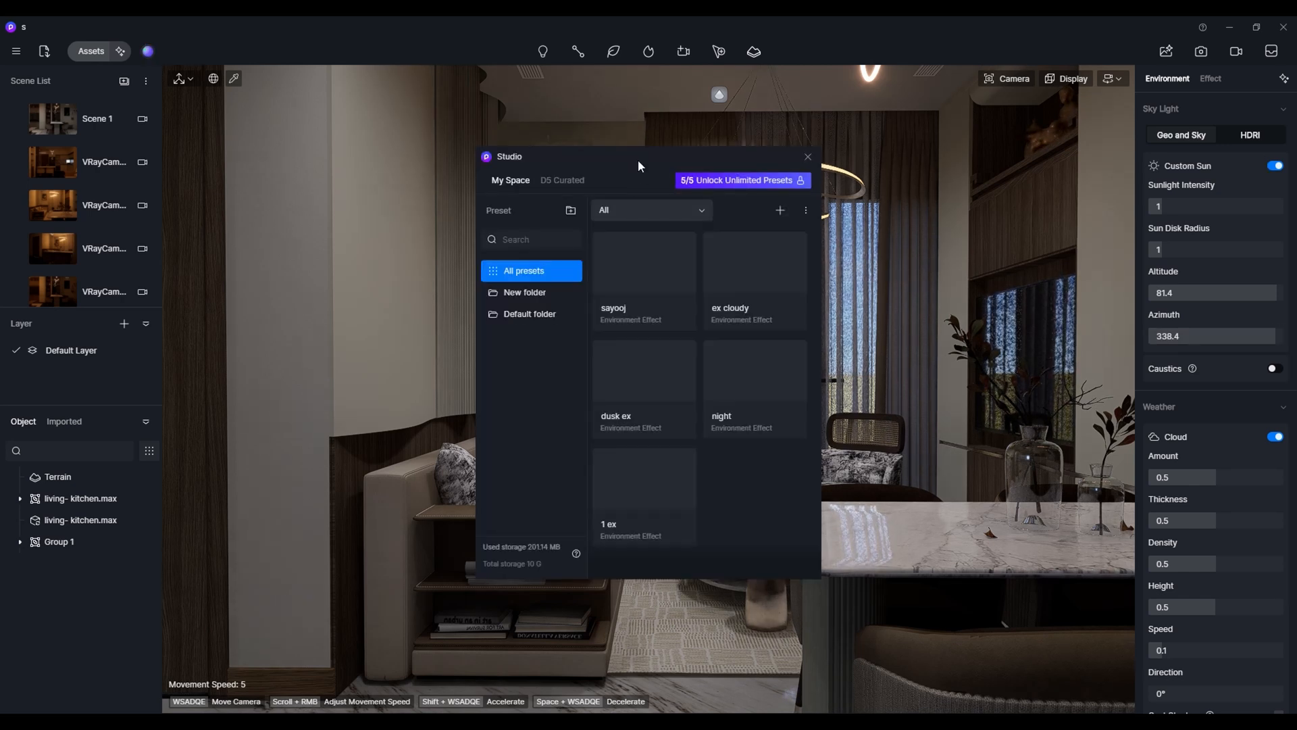
left_click_drag(638, 159, 1022, 196)
left_click(1022, 301)
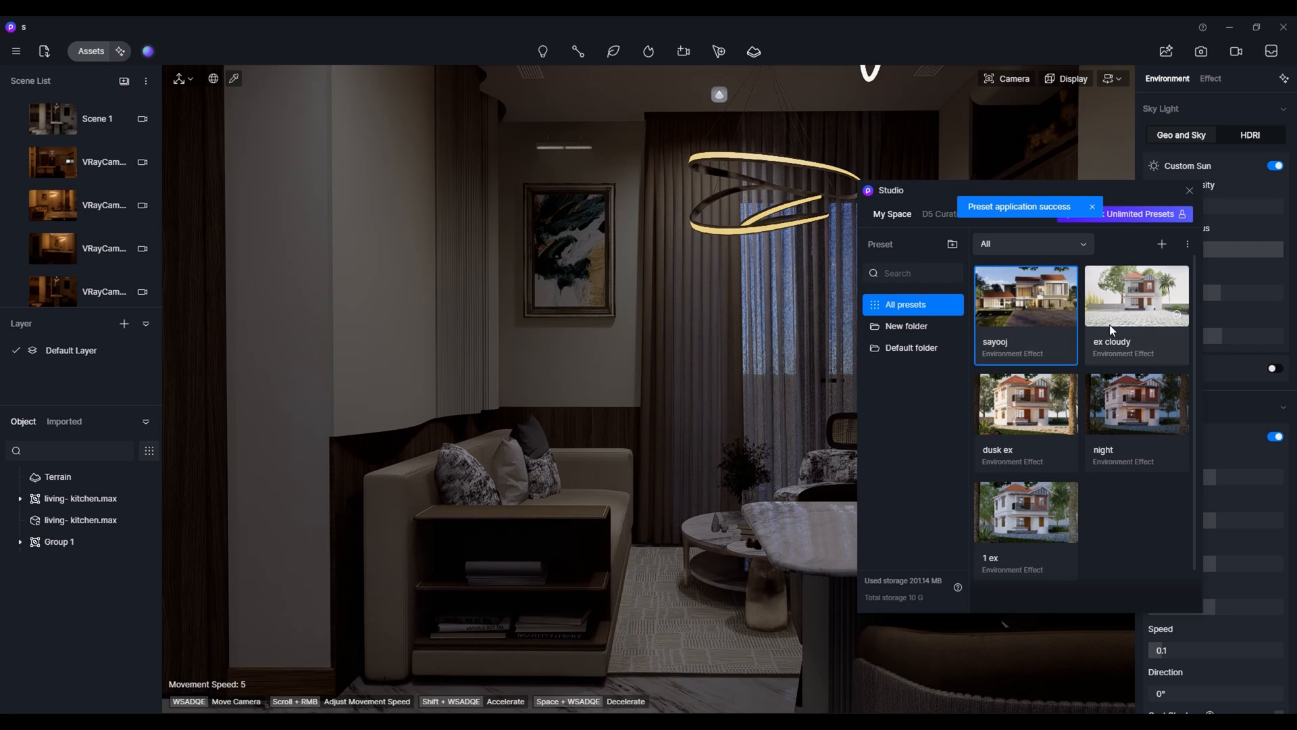
left_click(1108, 355)
left_click(1036, 416)
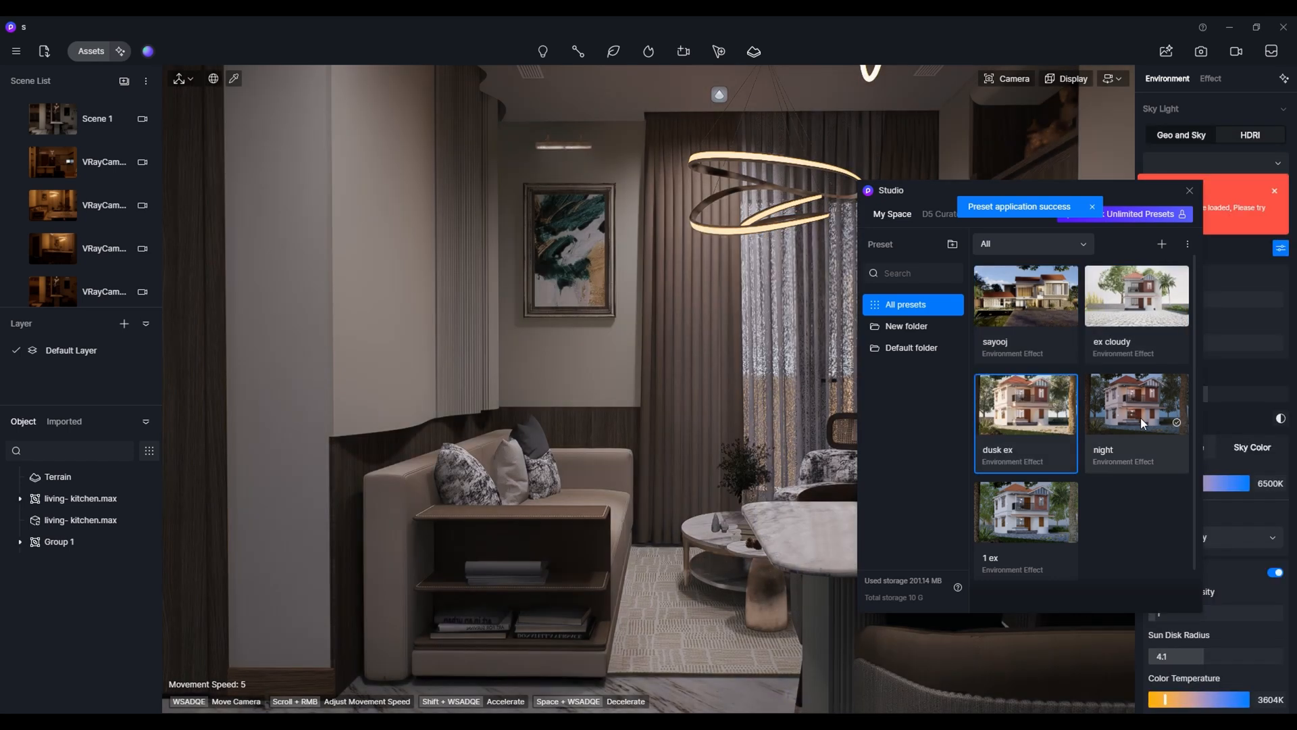
left_click(1140, 417)
left_click(1028, 520)
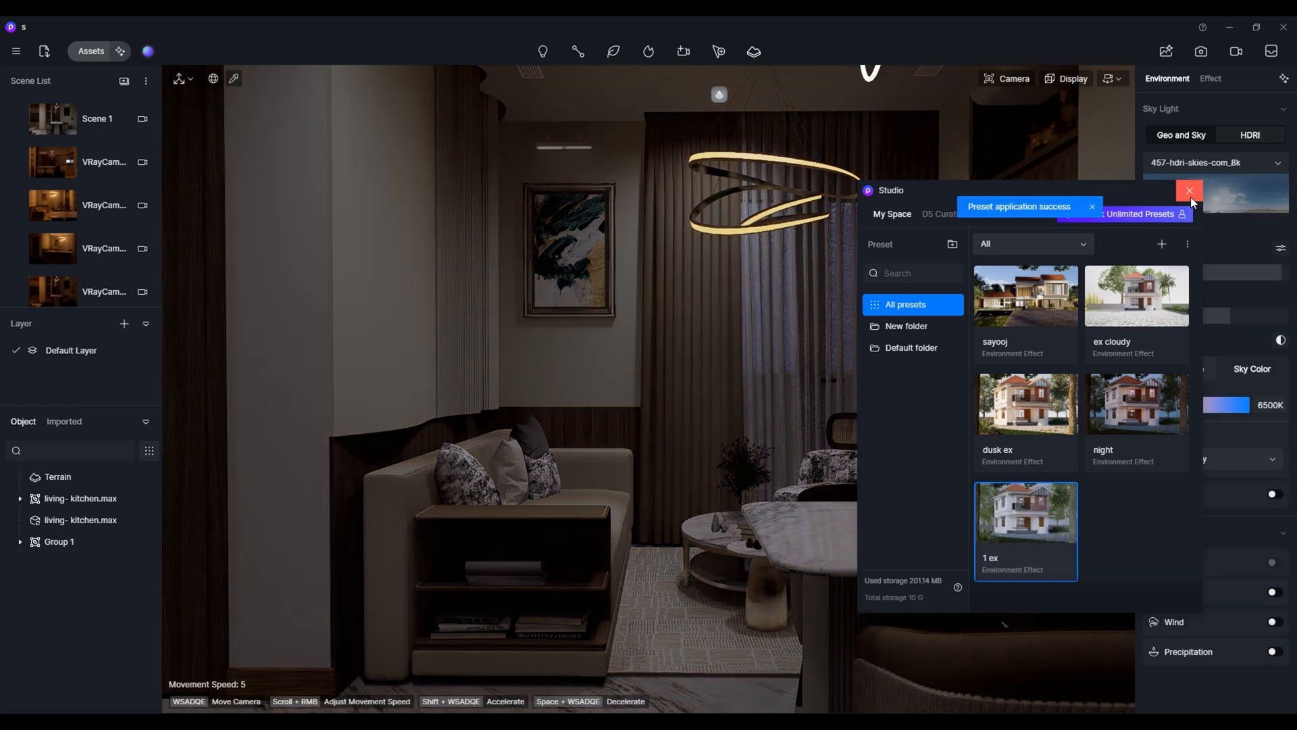
left_click(1189, 192)
- Recall Scene 1 with its saved environment, reframe the view on the dining table, and update the scene
left_click(104, 121)
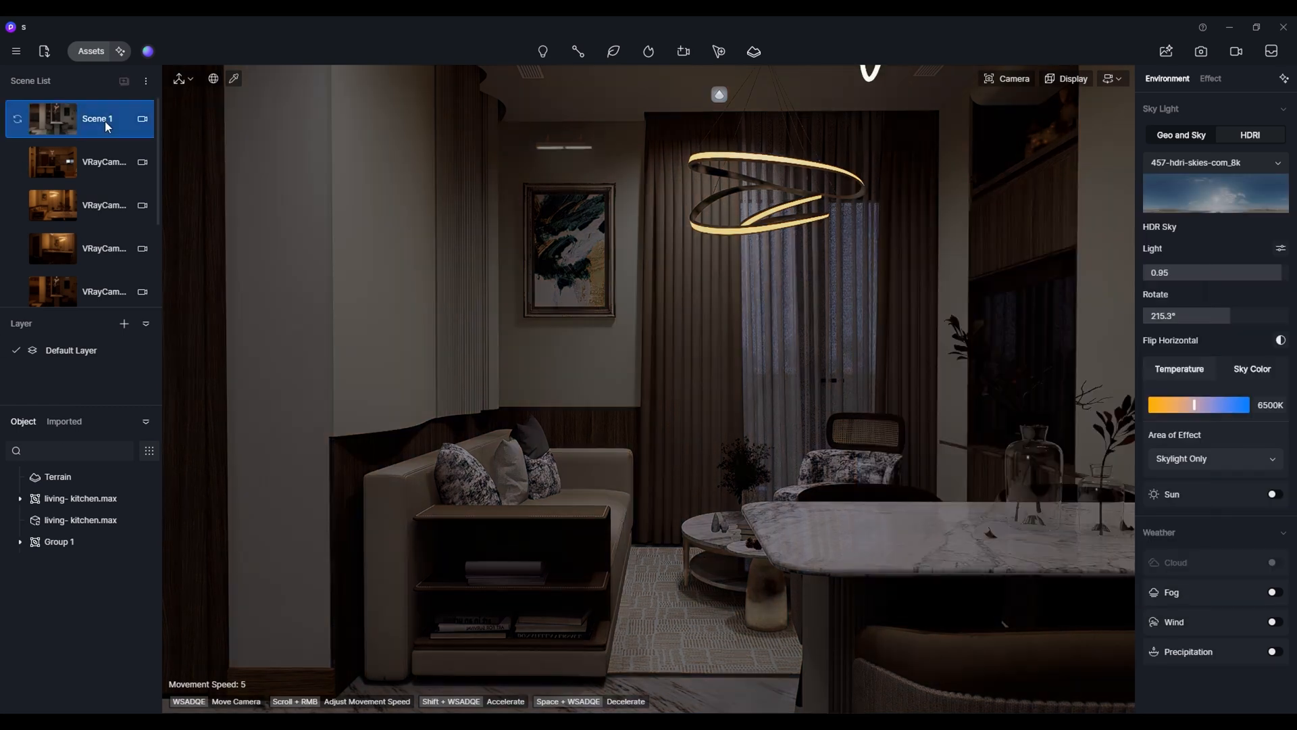
scroll(881, 616, "down", 2)
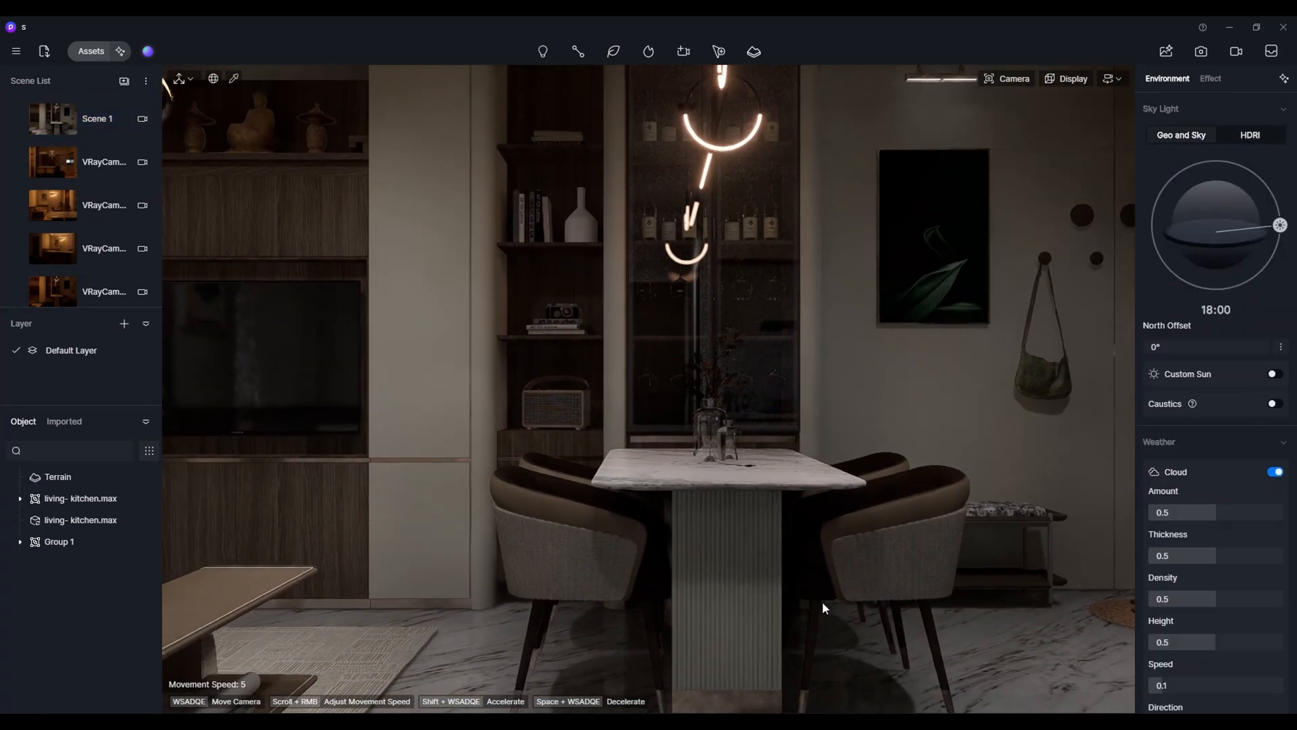
middle_click_drag(821, 601, 928, 601)
middle_click_drag(852, 574, 885, 533)
scroll(874, 554, "down", 3)
scroll(886, 560, "up", 3)
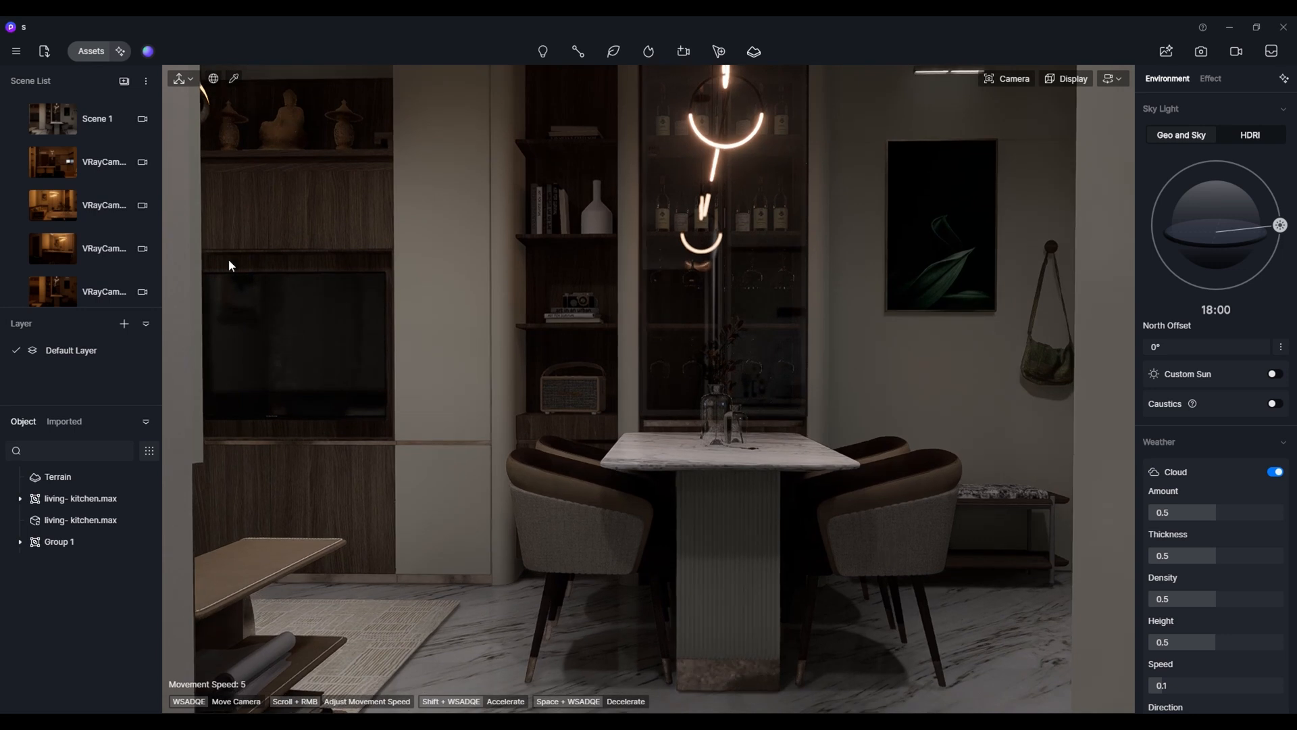
left_click(22, 121)
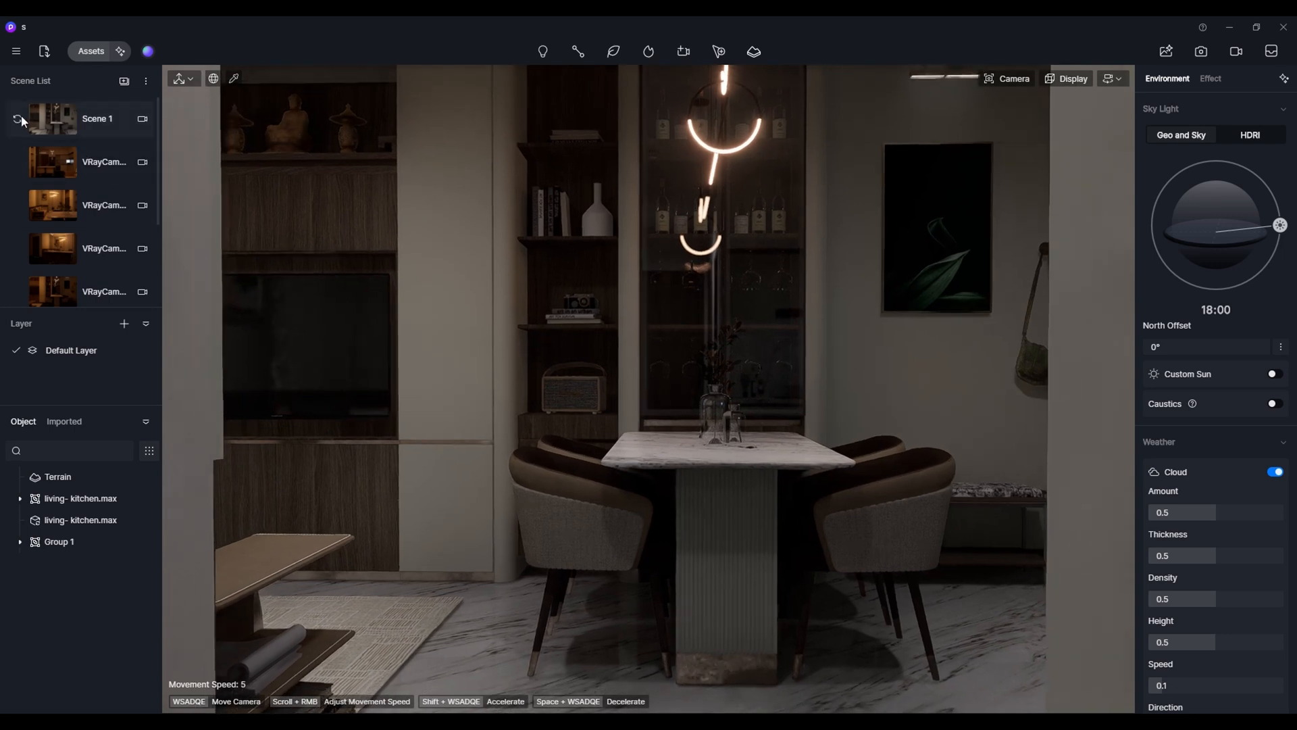
- Pick the glowing material of the ring chandelier and set its emissive intensity to 100
left_click(726, 524)
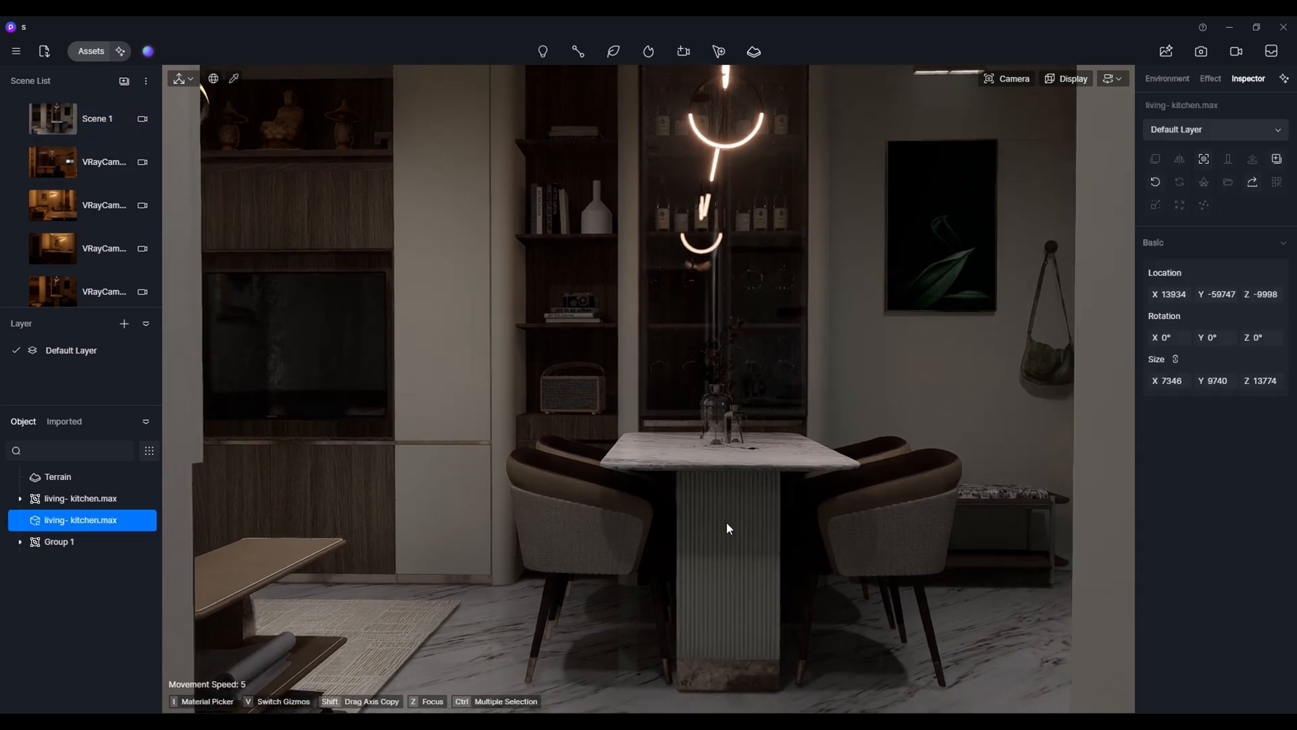
right_click_drag(727, 521, 635, 474)
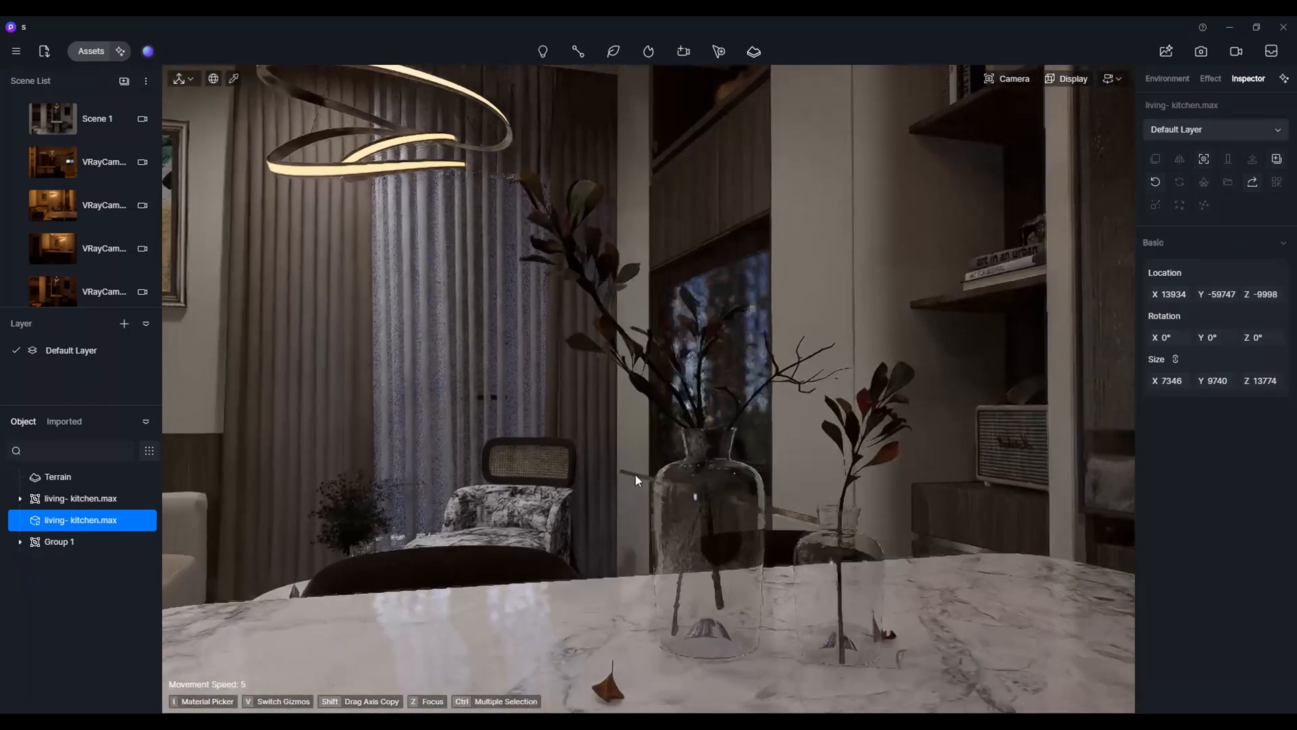
left_click(486, 387)
scroll(650, 419, "down", 3)
right_click_drag(651, 418, 554, 418)
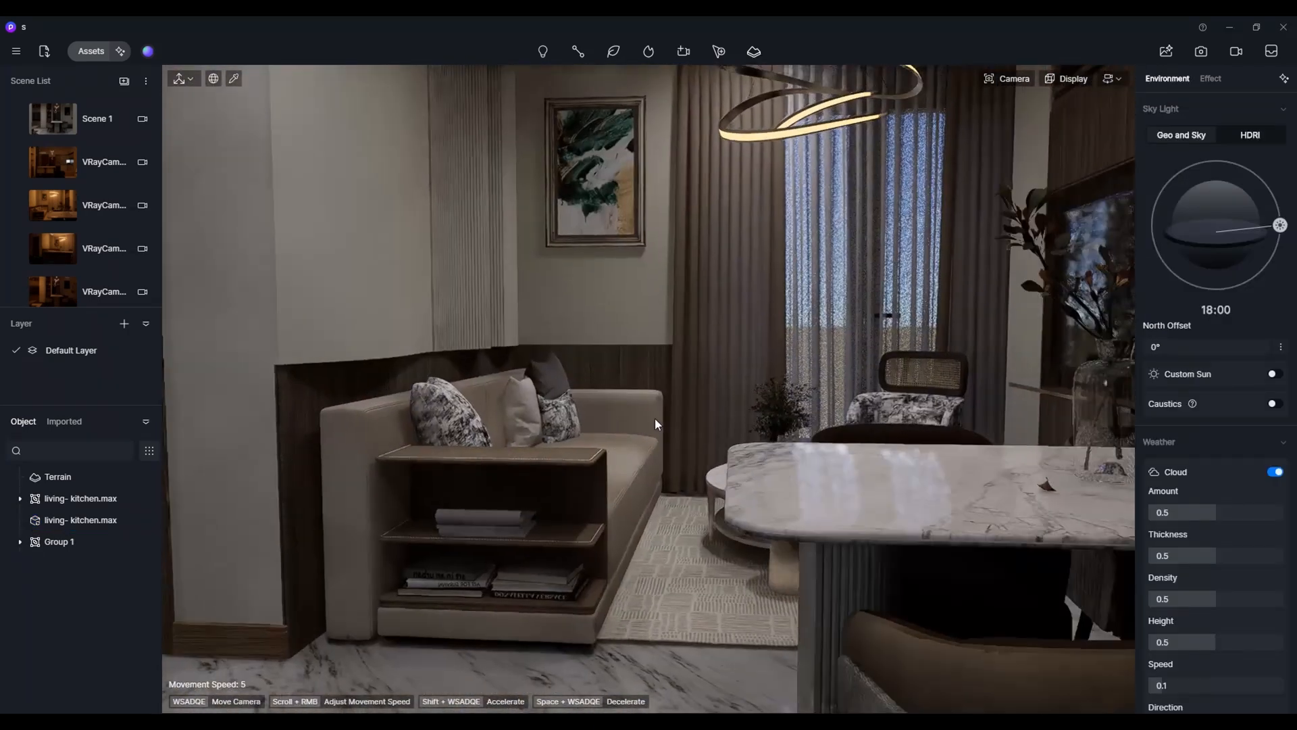
scroll(696, 402, "down", 3)
right_click_drag(704, 396, 702, 380)
scroll(705, 397, "up", 1)
scroll(704, 396, "up", 2)
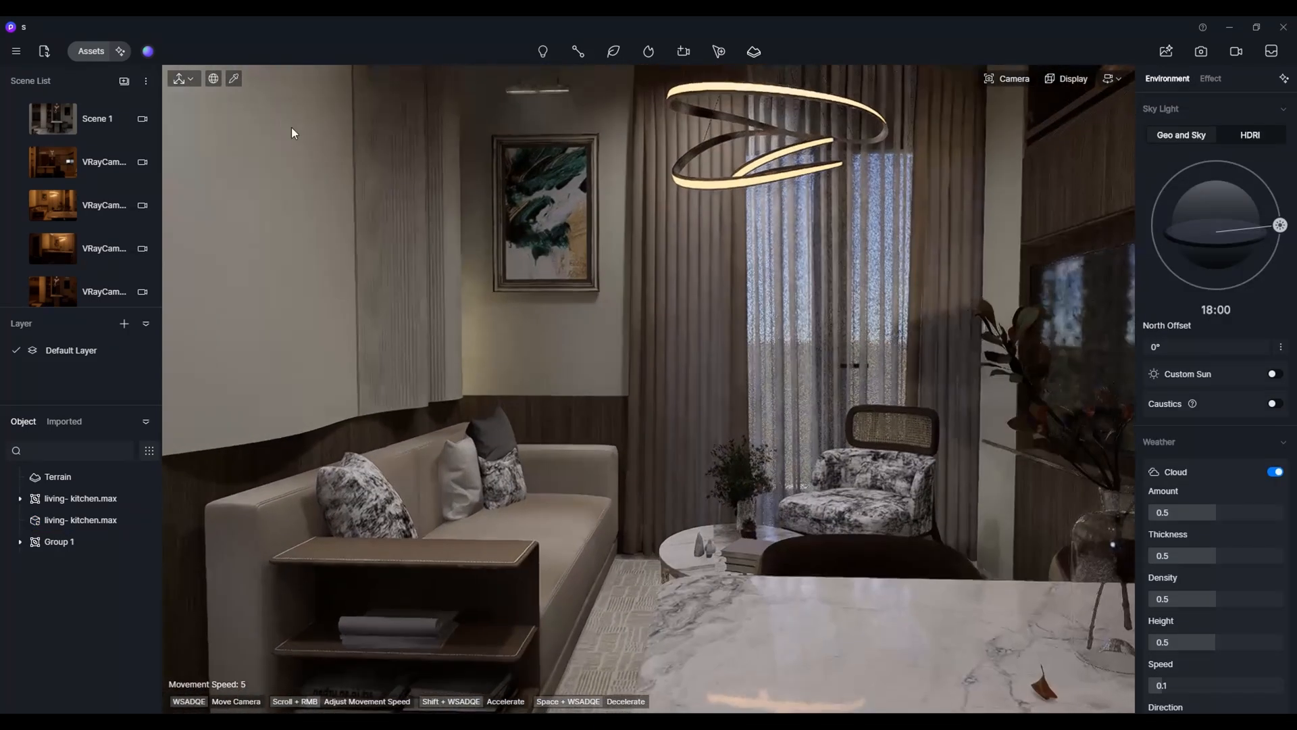
left_click(234, 79)
left_click(730, 80)
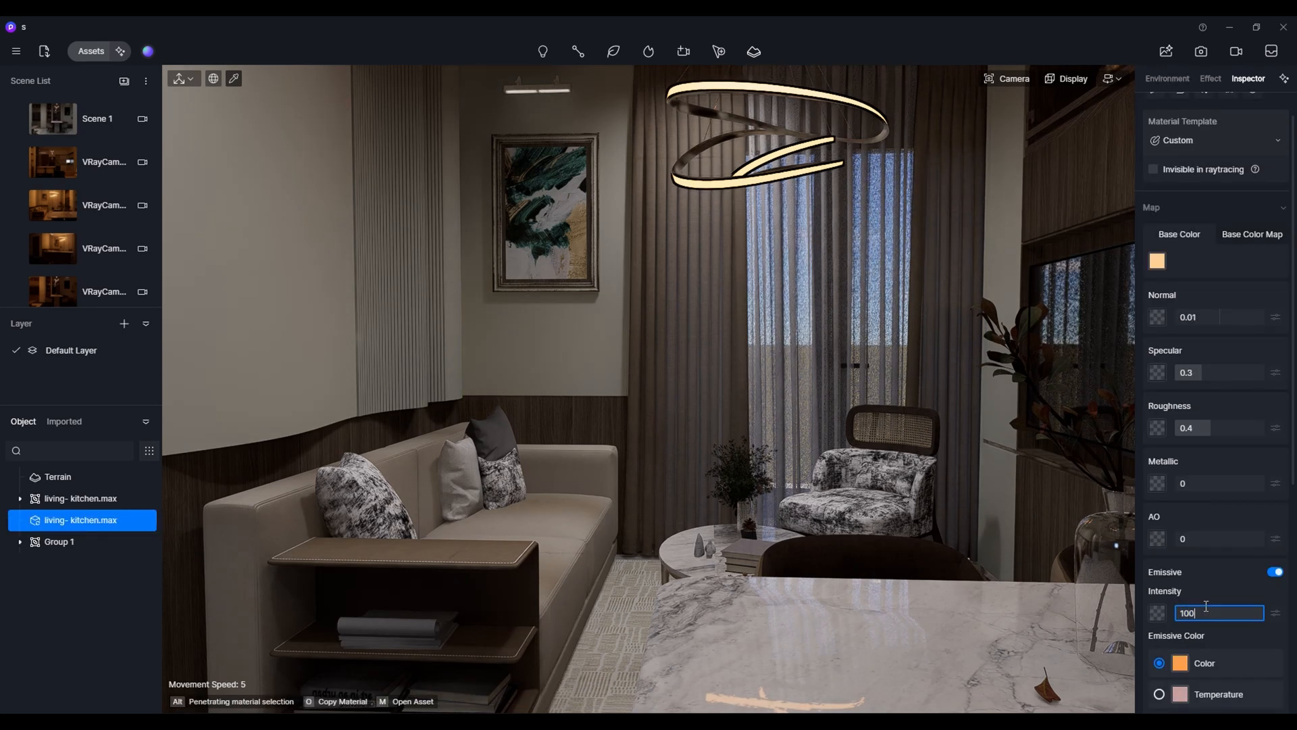
right_click_drag(745, 405, 746, 319)
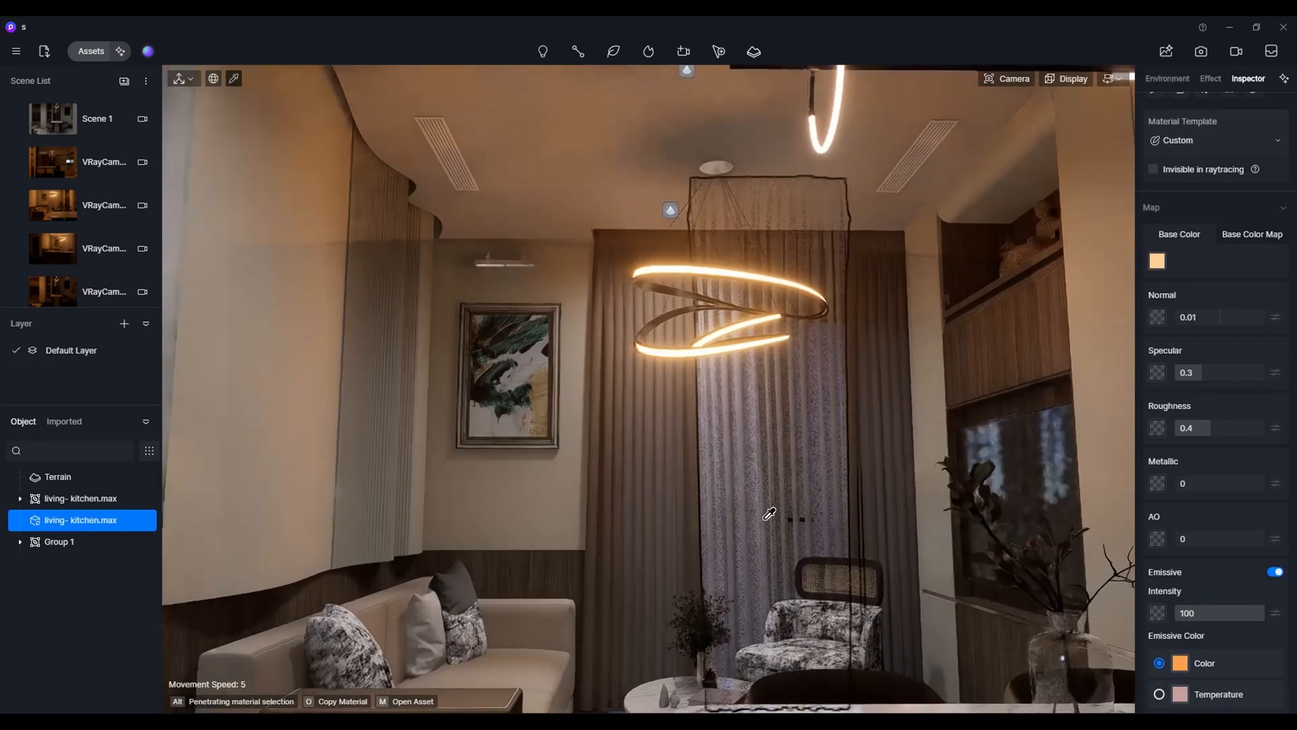
- Review the ceiling spotlight group's light settings and return to the Scene 1 view to compare the lighting
left_click(672, 210)
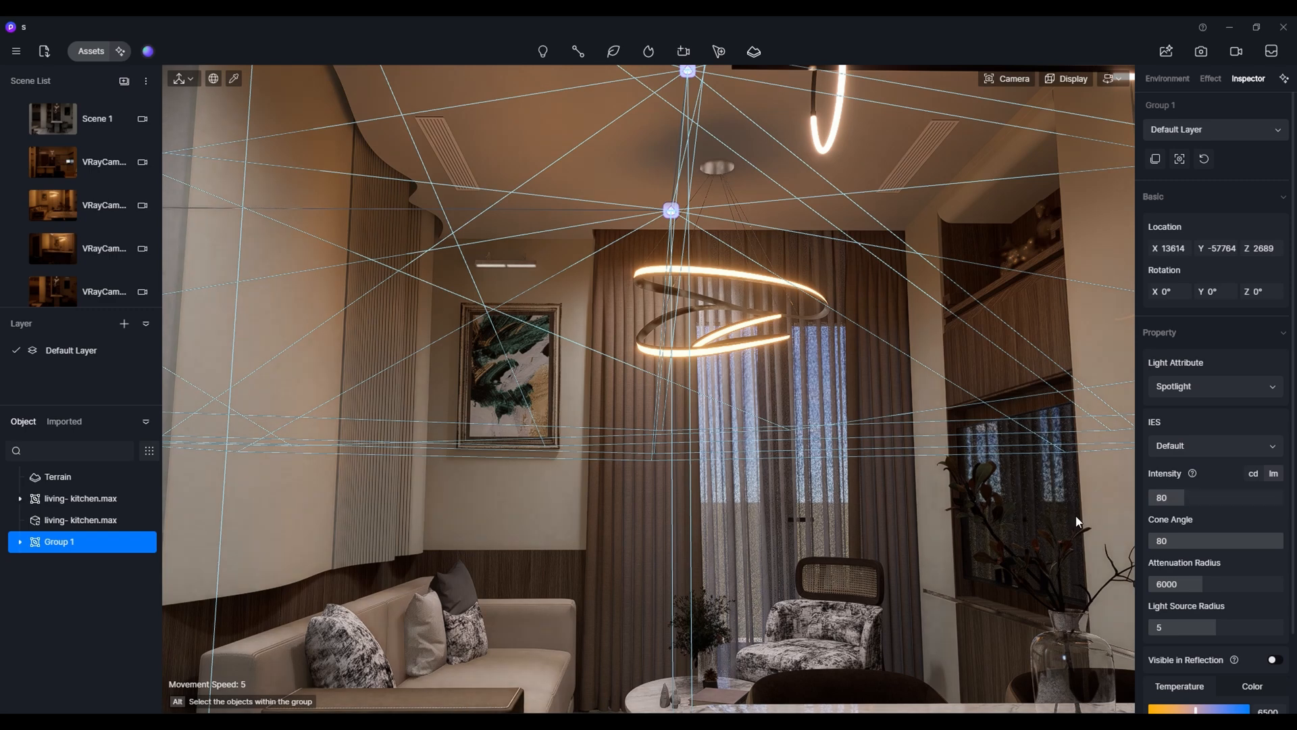
key("Escape")
right_click_drag(363, 256, 375, 348)
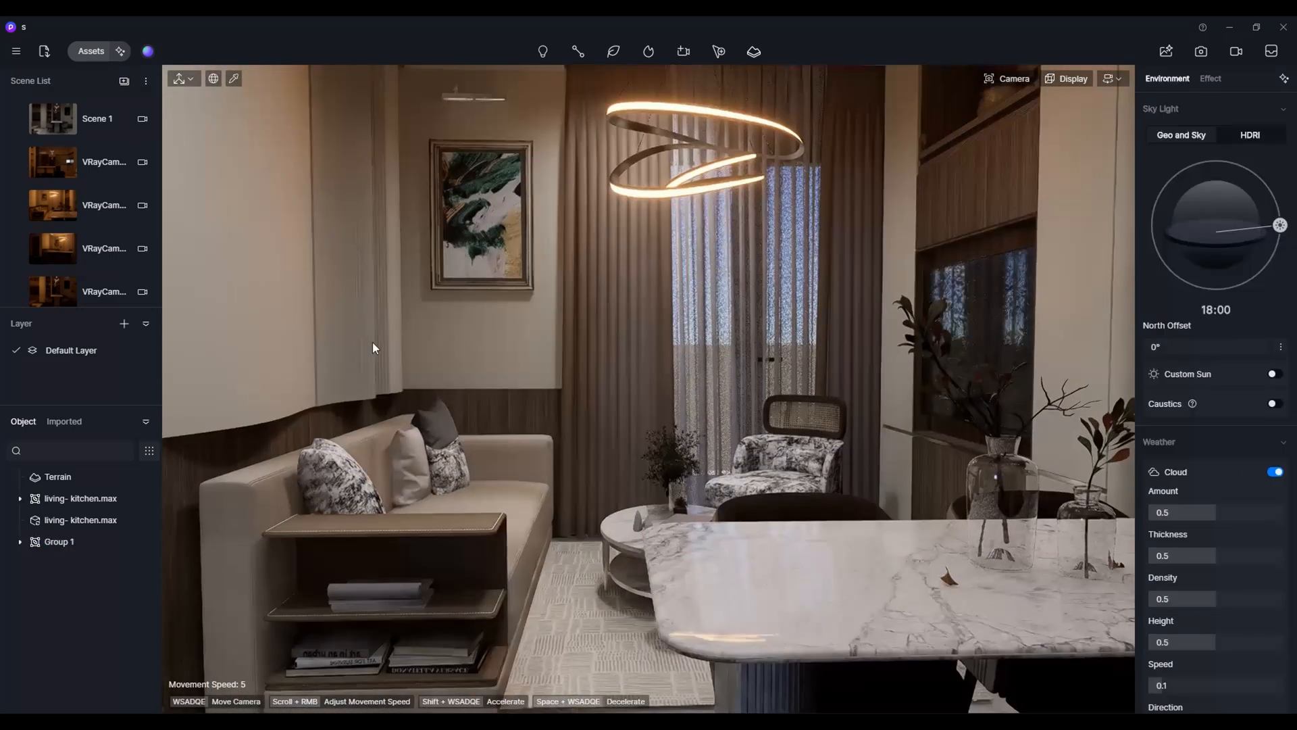
left_click(97, 129)
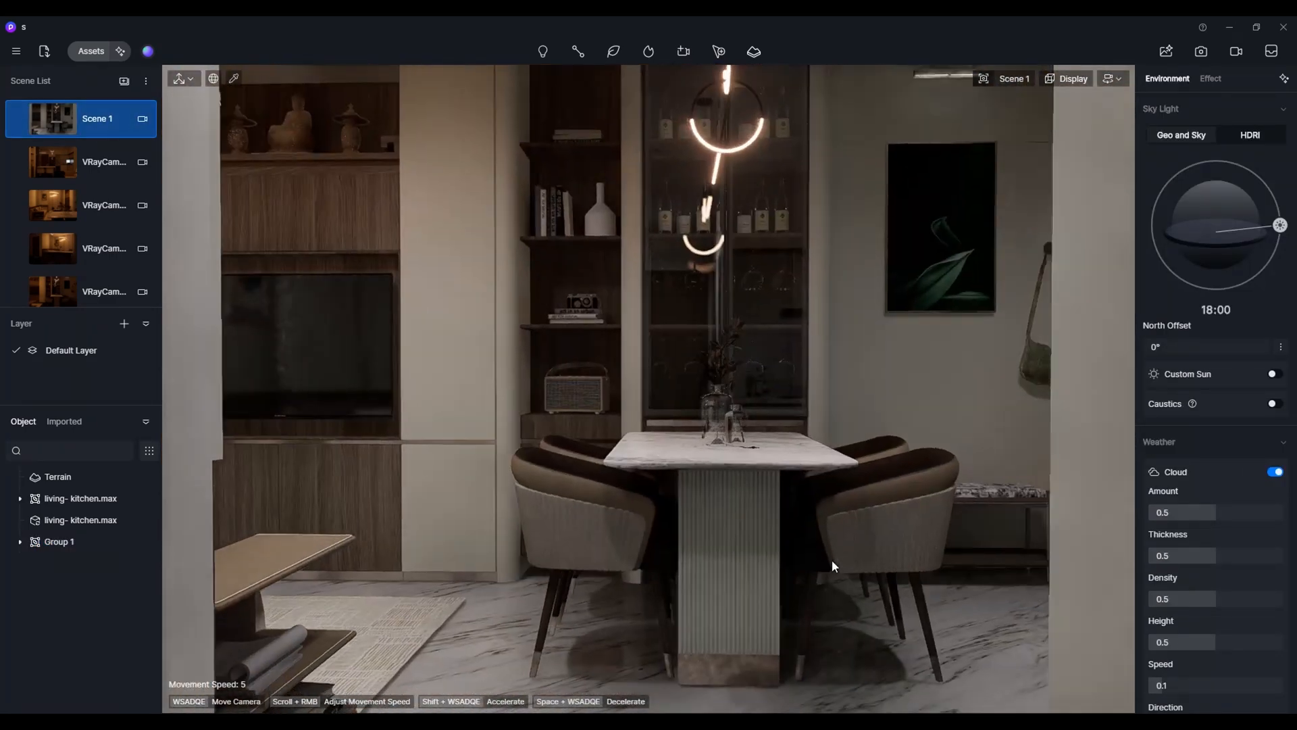
- Clear the marble search in the material library and list the Fabric materials for the living area
right_click_drag(833, 559, 918, 553)
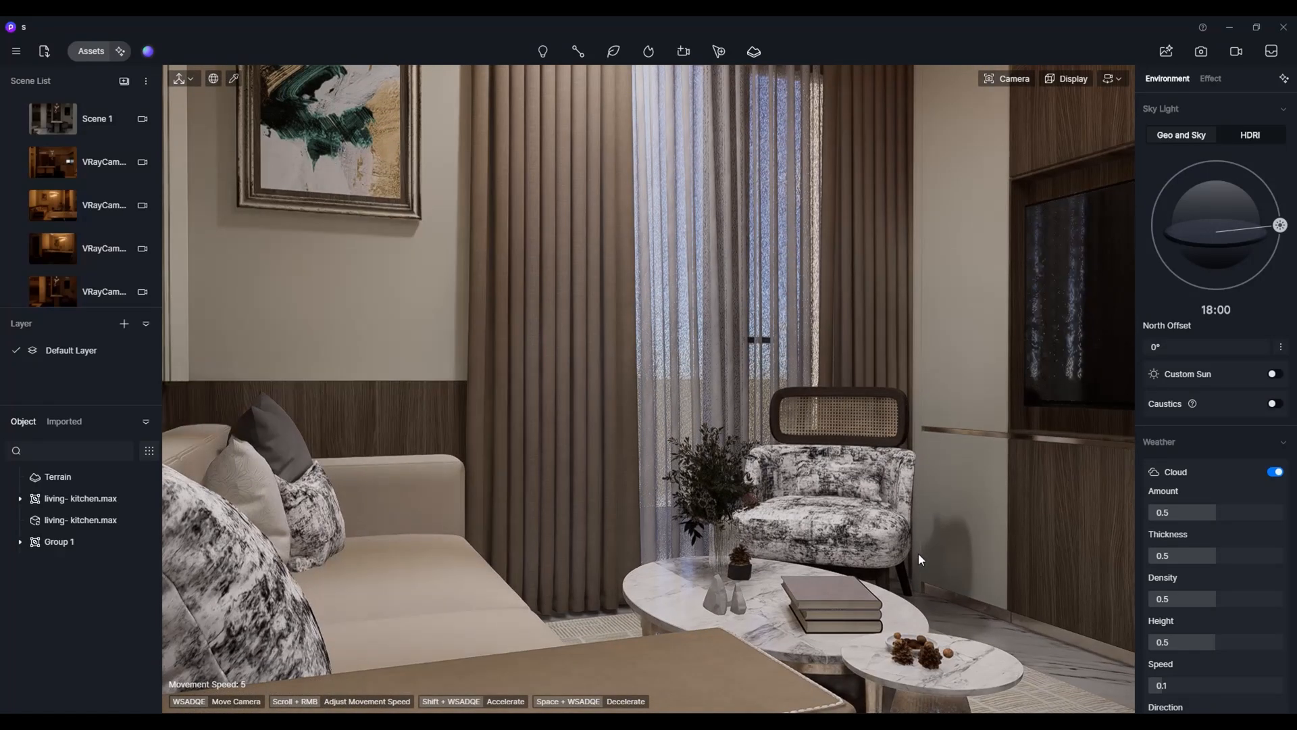
left_click(91, 50)
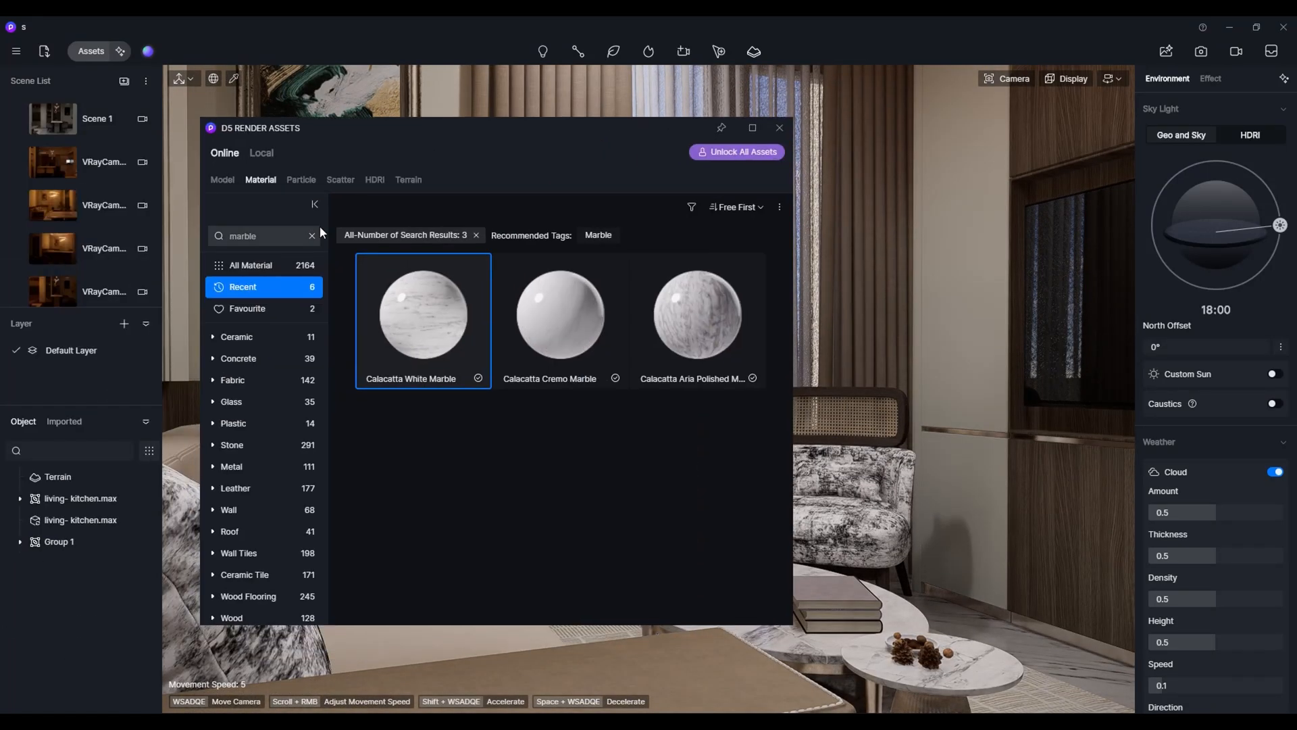
left_click(312, 234)
left_click(252, 374)
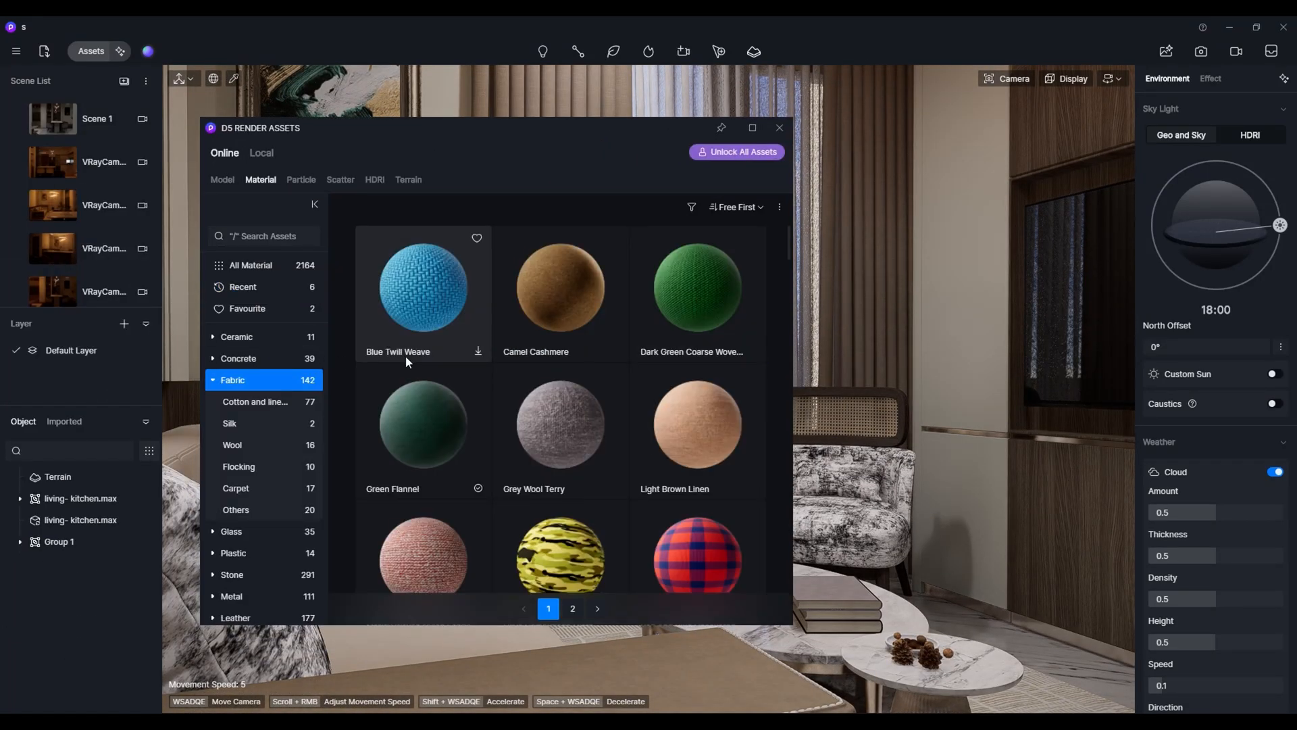
scroll(406, 355, "down", 1)
- Apply the Green Flannel material to the upholstery of the armchair by the window, keeping its cushion's original fabric
left_click_drag(462, 367, 877, 528)
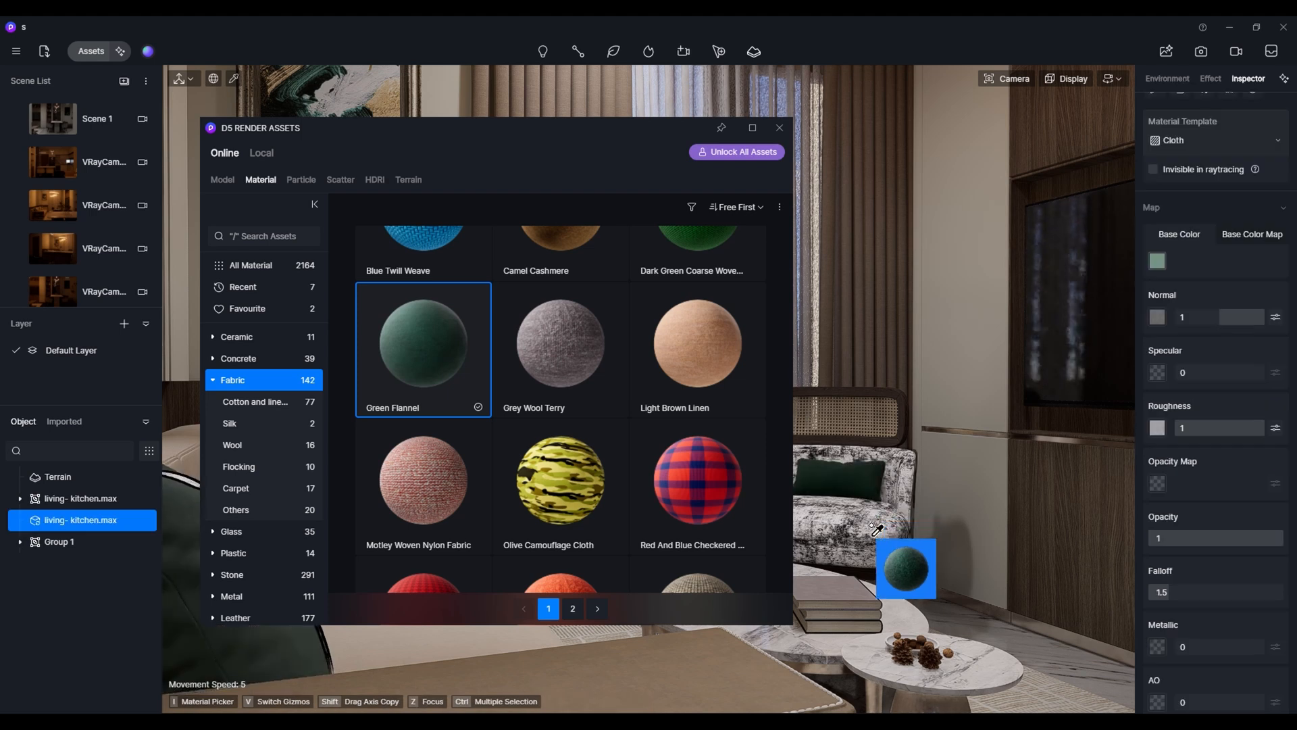
key("ctrl+z")
left_click(871, 525)
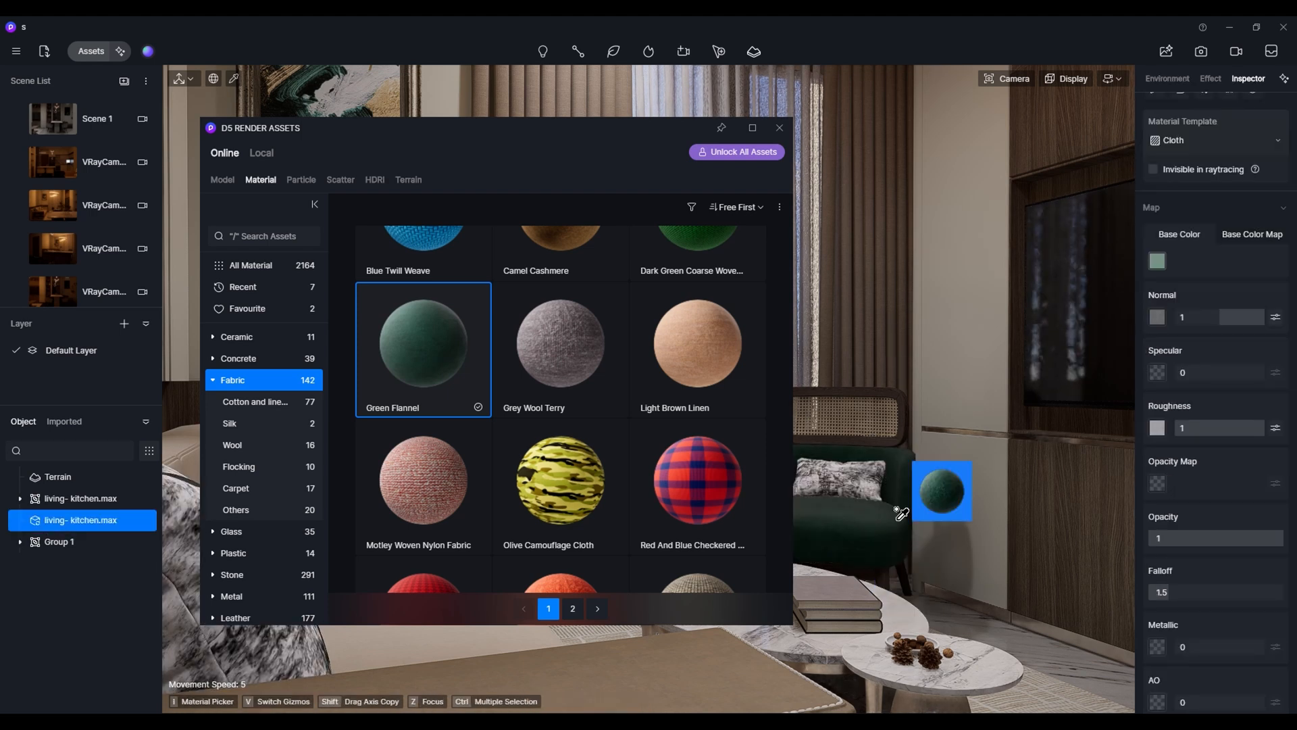
right_click(902, 517)
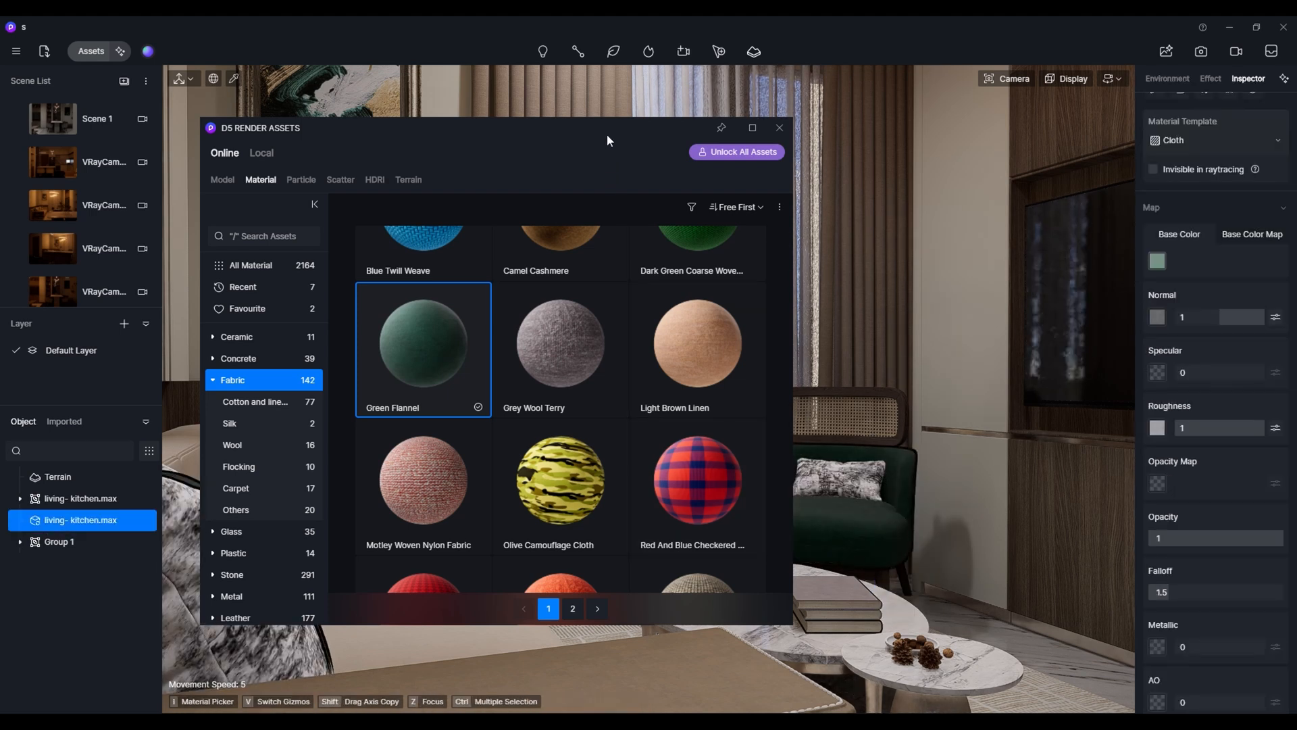
left_click_drag(607, 136, 573, 228)
left_click(733, 223)
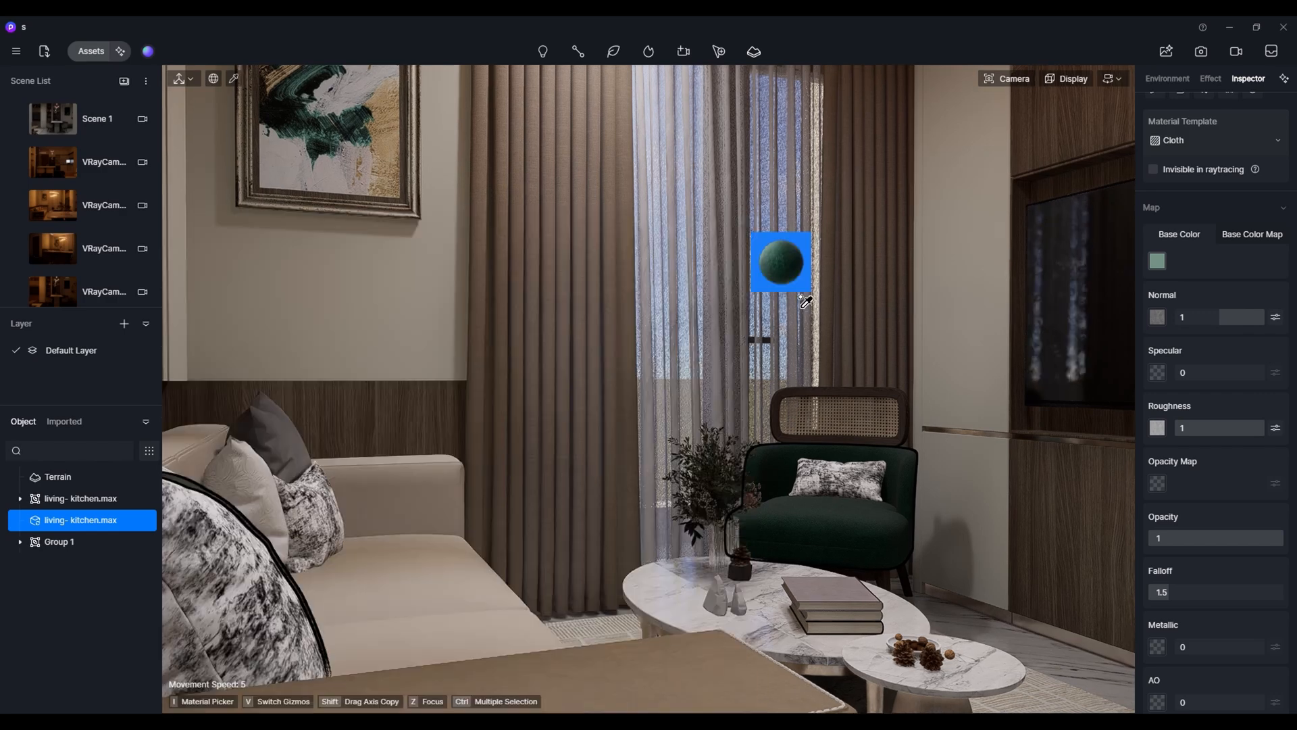
key("d")
key("w")
key("Escape")
- Examine the interior from several viewpoints, moving from the living area to the kitchen and its window
right_click_drag(813, 541, 724, 508)
key("w")
key("s")
key("s")
key("w")
key("w")
key("a")
key("d")
key("a")
key("w")
key("d")
key("s")
key("s")
key("w")
key("s")
- Open the asset library's models, look through the Outdoor category, and show the Backdrop plane models
key("m")
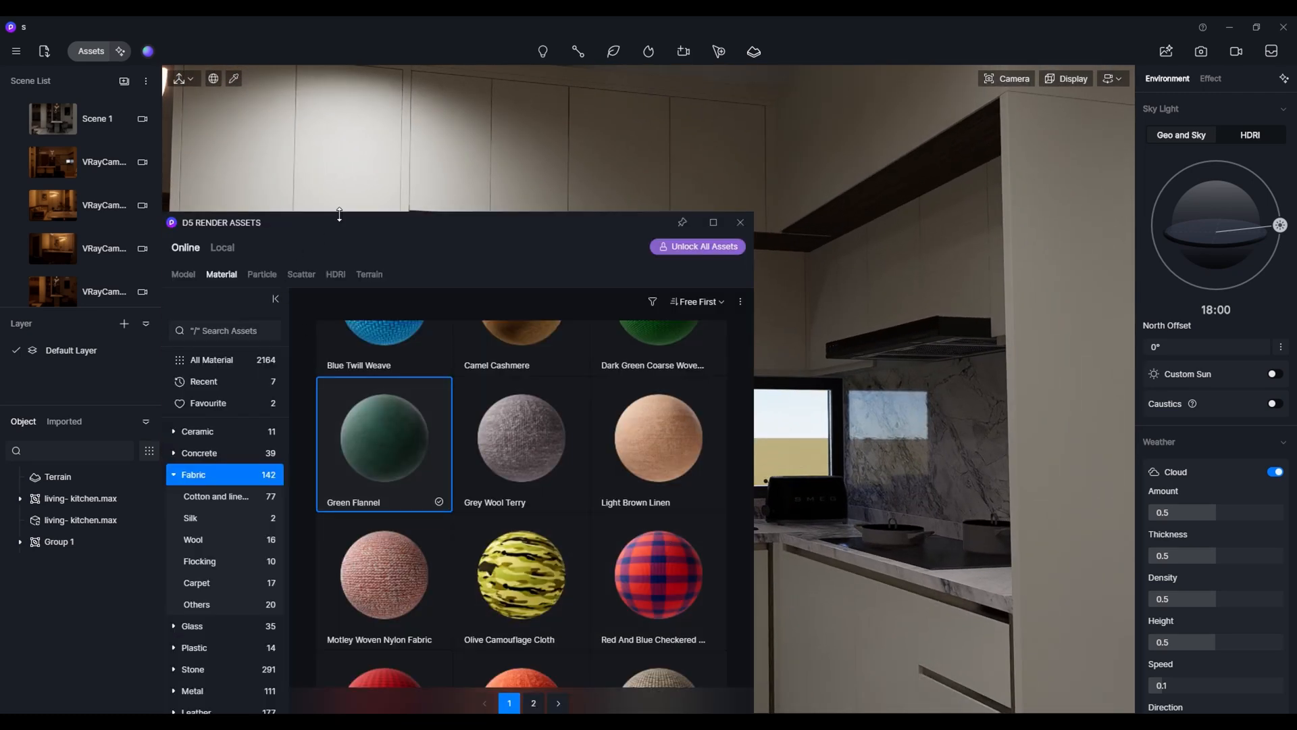
left_click_drag(338, 223, 396, 177)
left_click(246, 230)
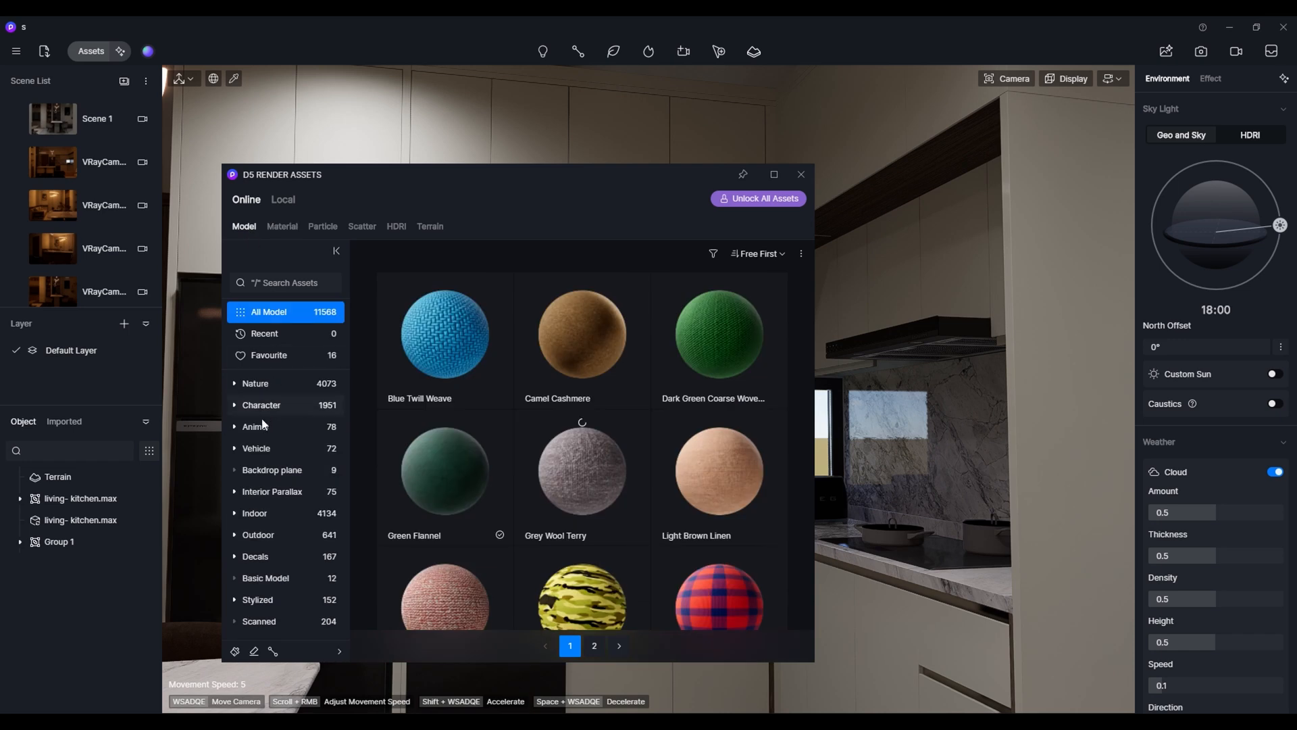
left_click(278, 535)
scroll(275, 564, "down", 3)
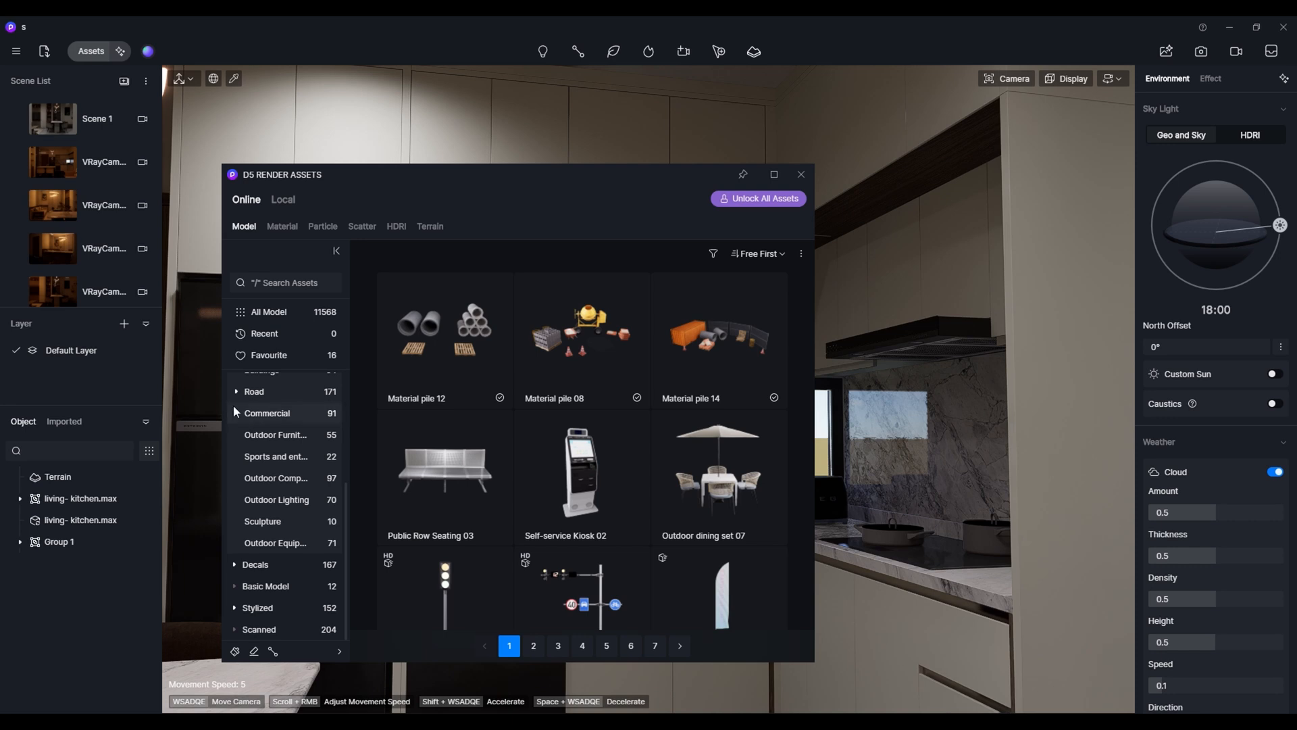
scroll(268, 405, "up", 3)
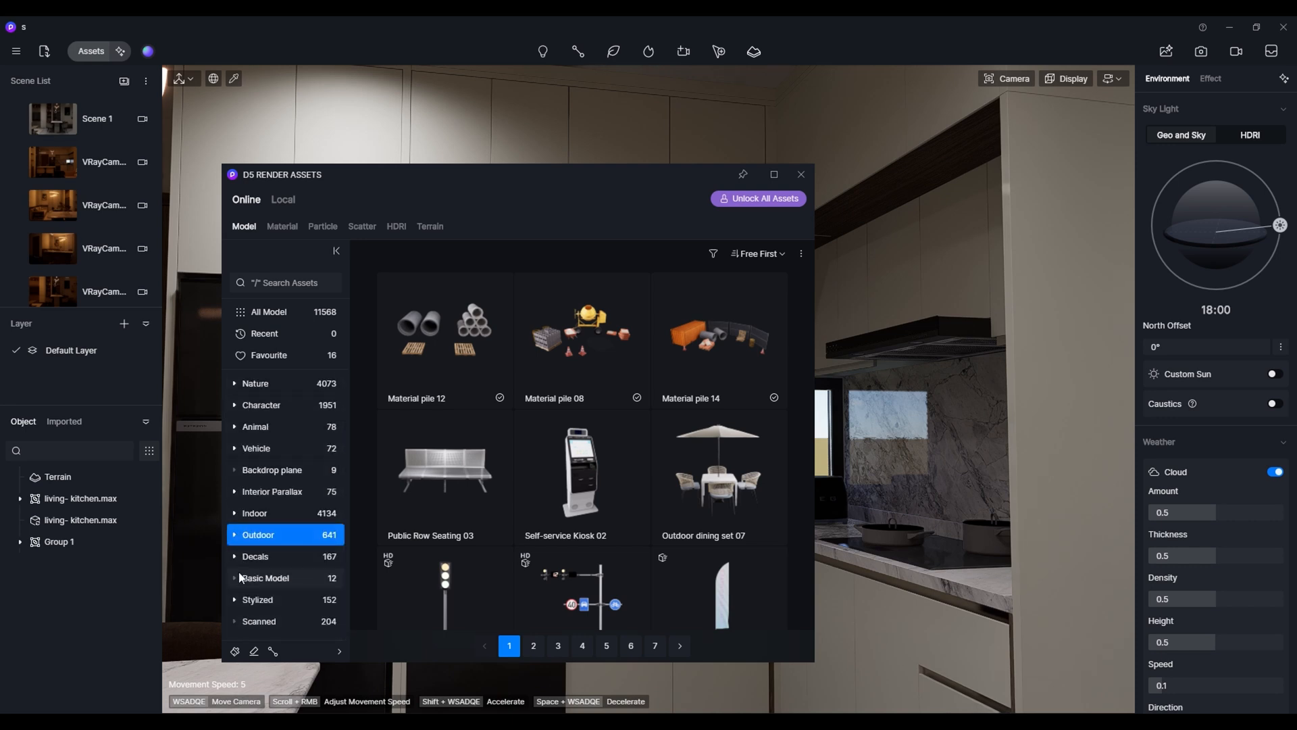
left_click_drag(444, 184, 452, 113)
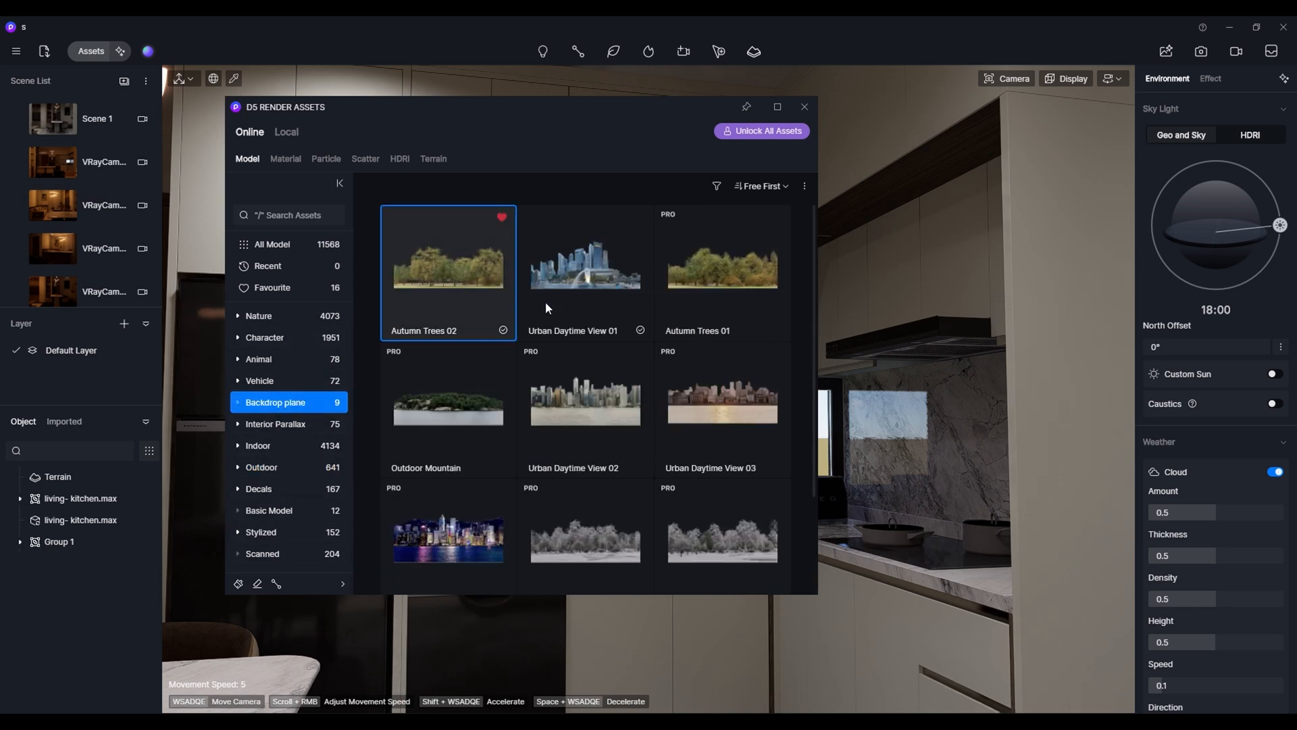
- Place the Autumn Trees 02 backdrop plane on the floor between the sofa and the dining table
left_click_drag(600, 103, 1, 476)
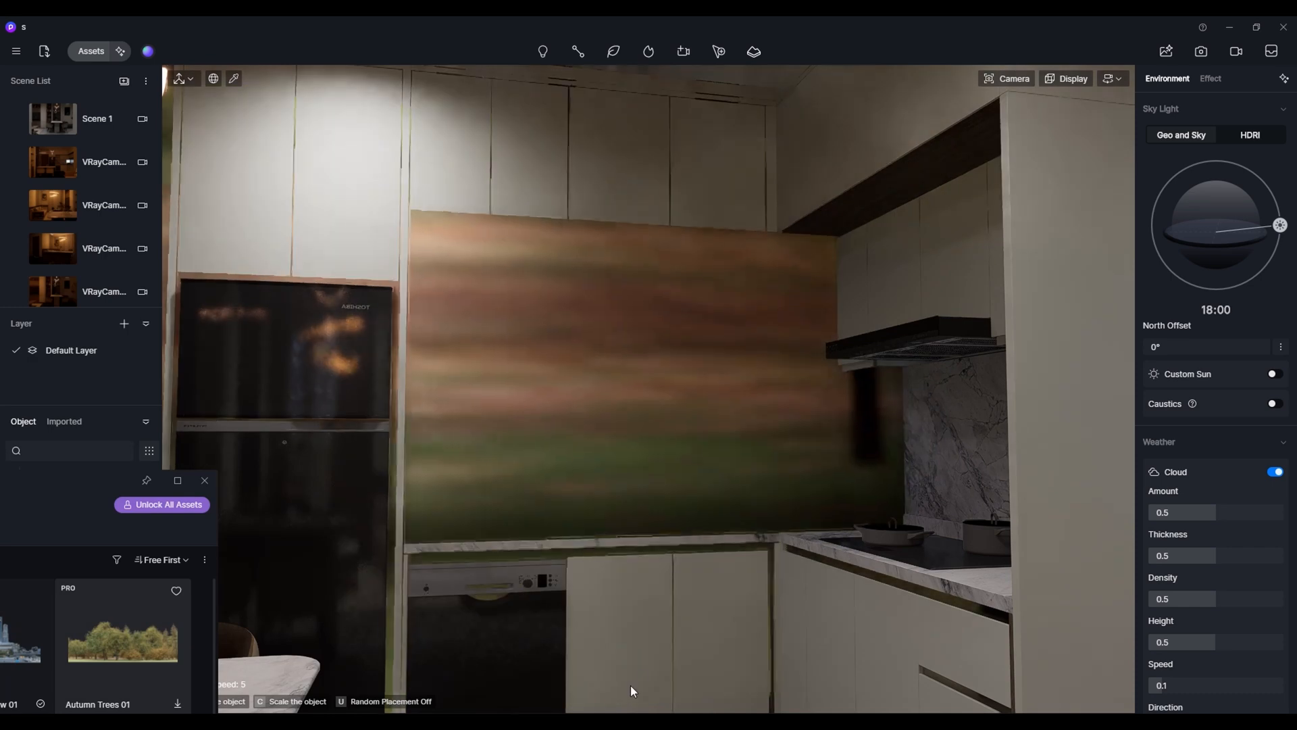
scroll(663, 654, "down", 10)
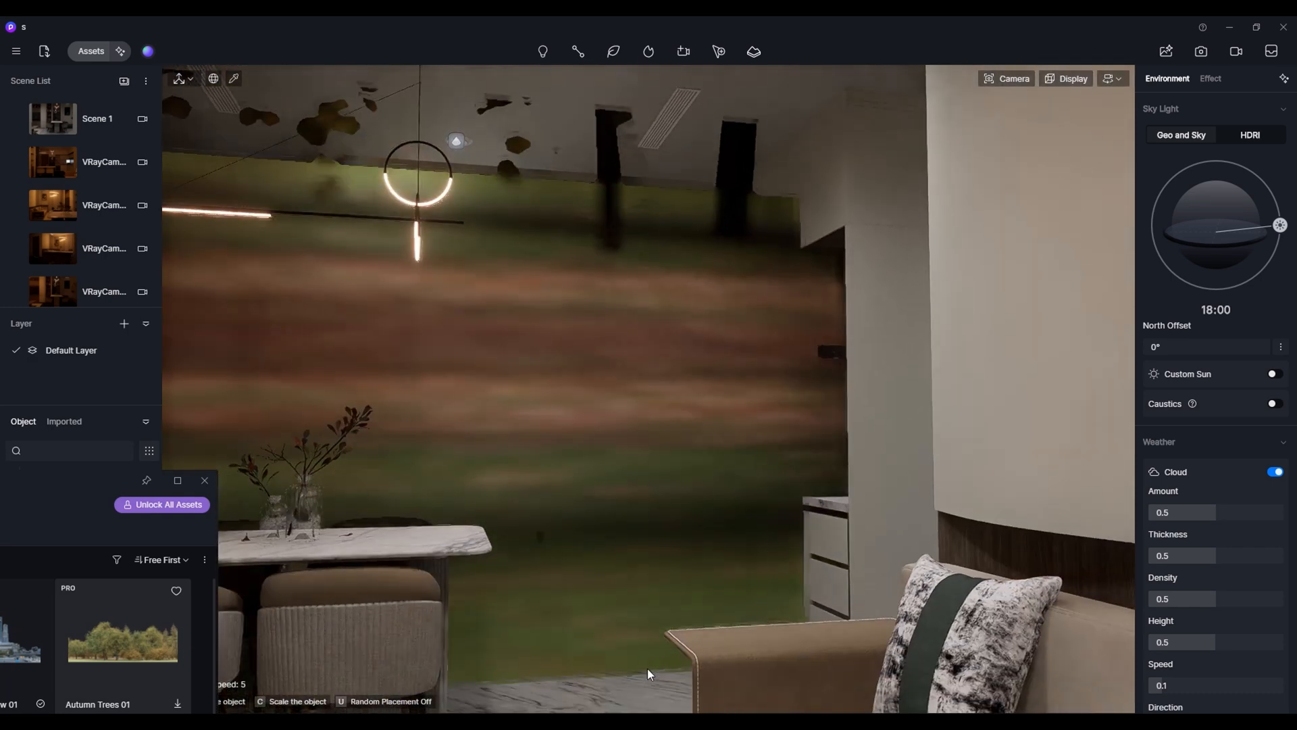
left_click(647, 667)
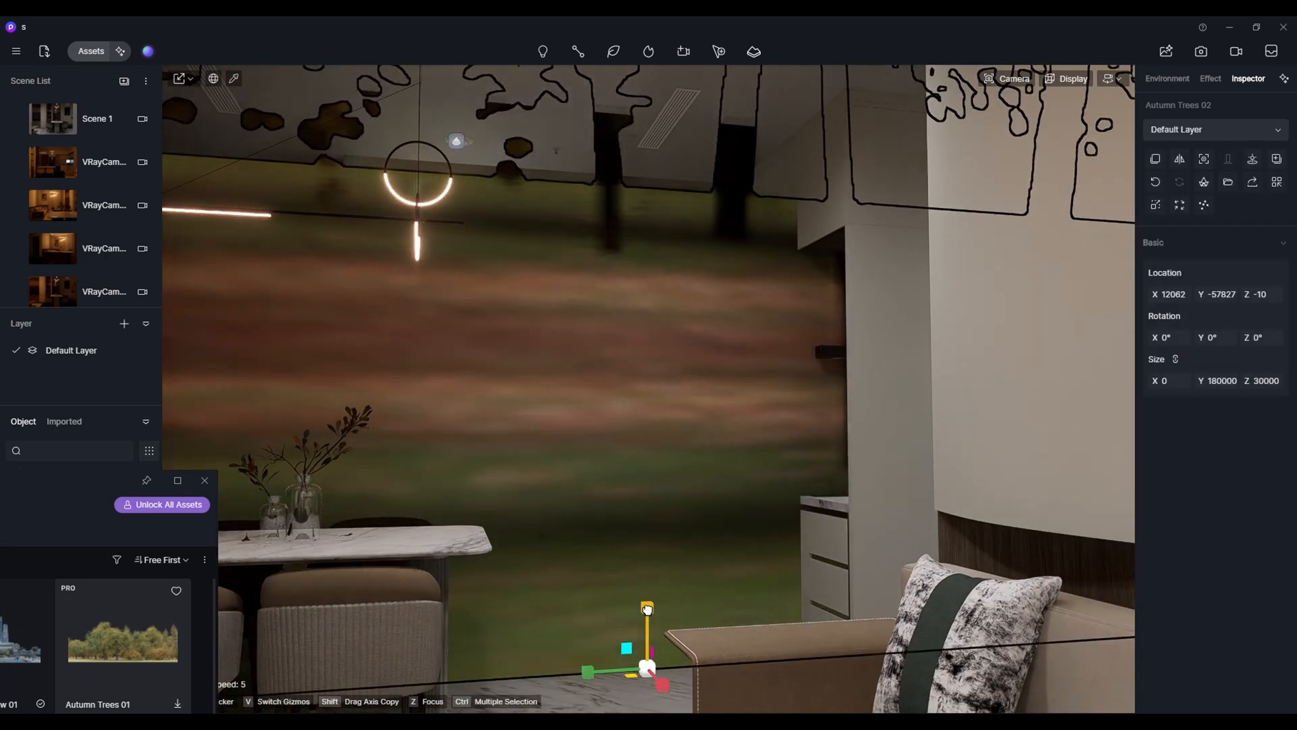
- Move the Autumn Trees 02 backdrop outside the kitchen window to X -37627, Y -77888 and scale it to Y 30569, Z 5095
left_click_drag(647, 610, 459, 412)
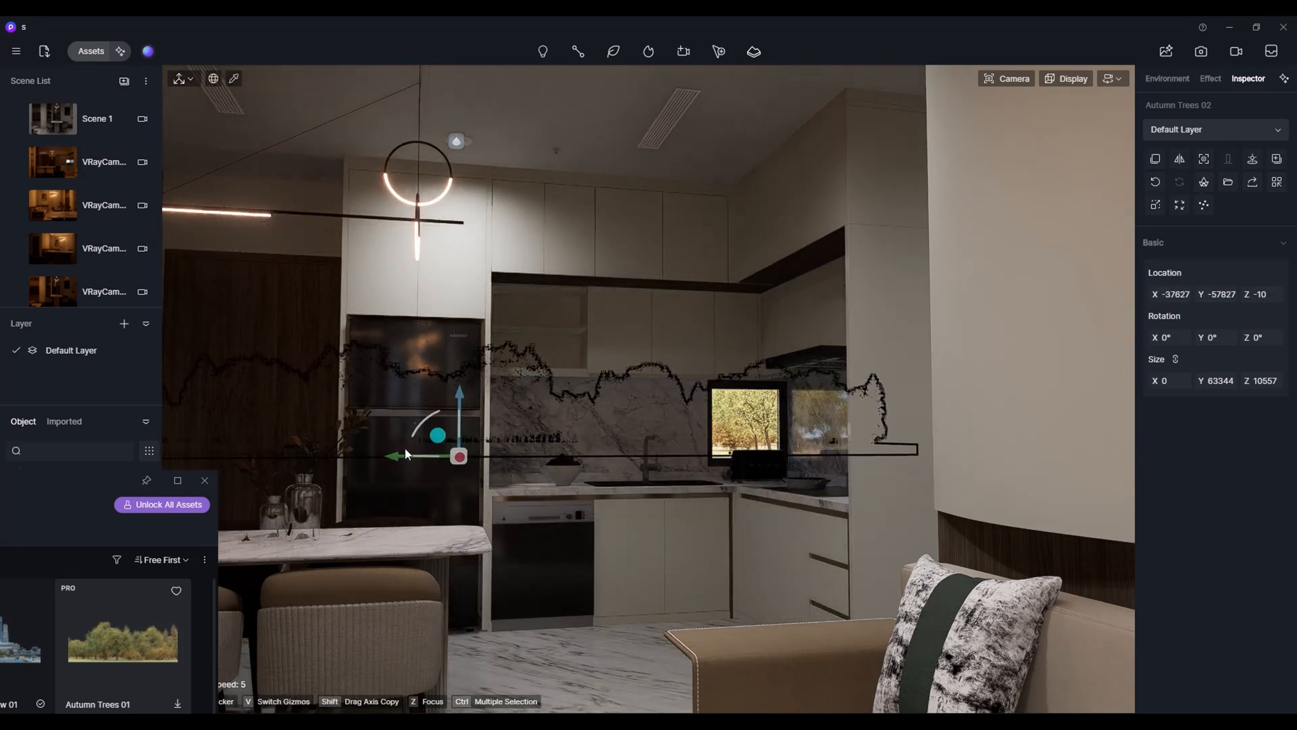
left_click_drag(402, 456, 706, 449)
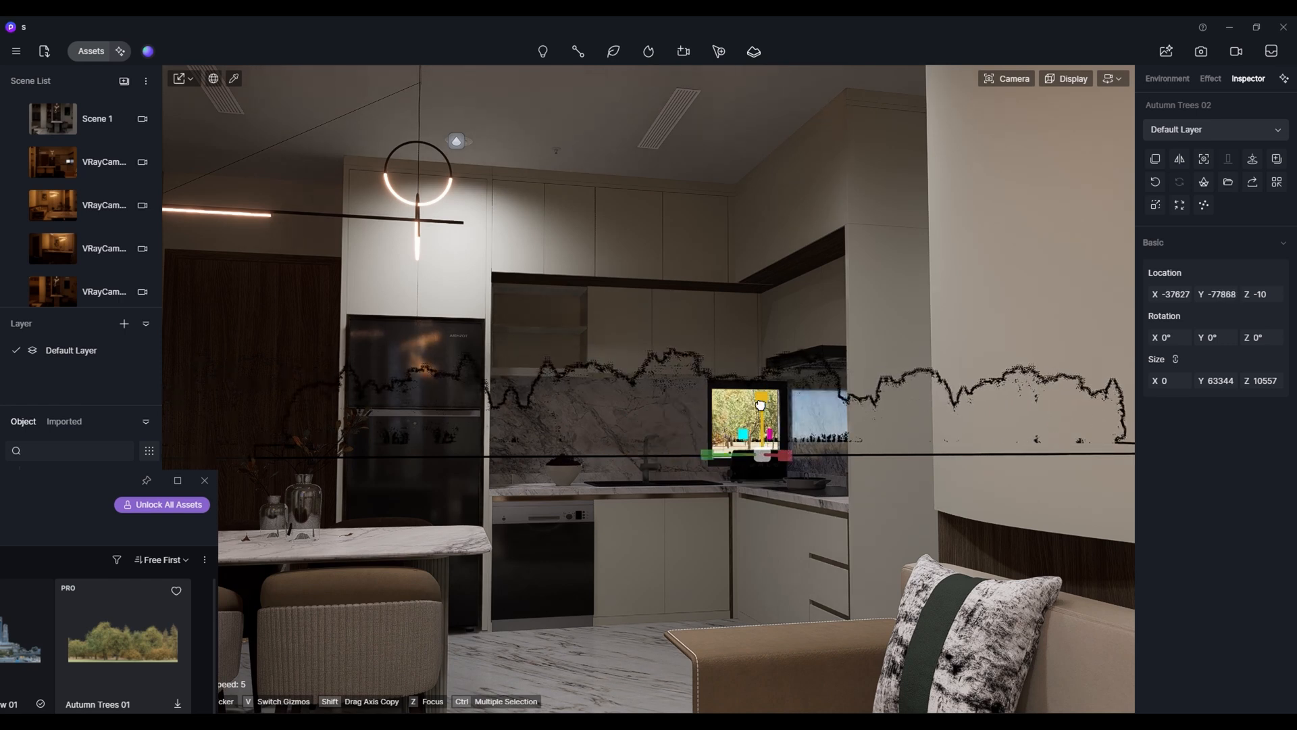
left_click_drag(760, 405, 759, 410)
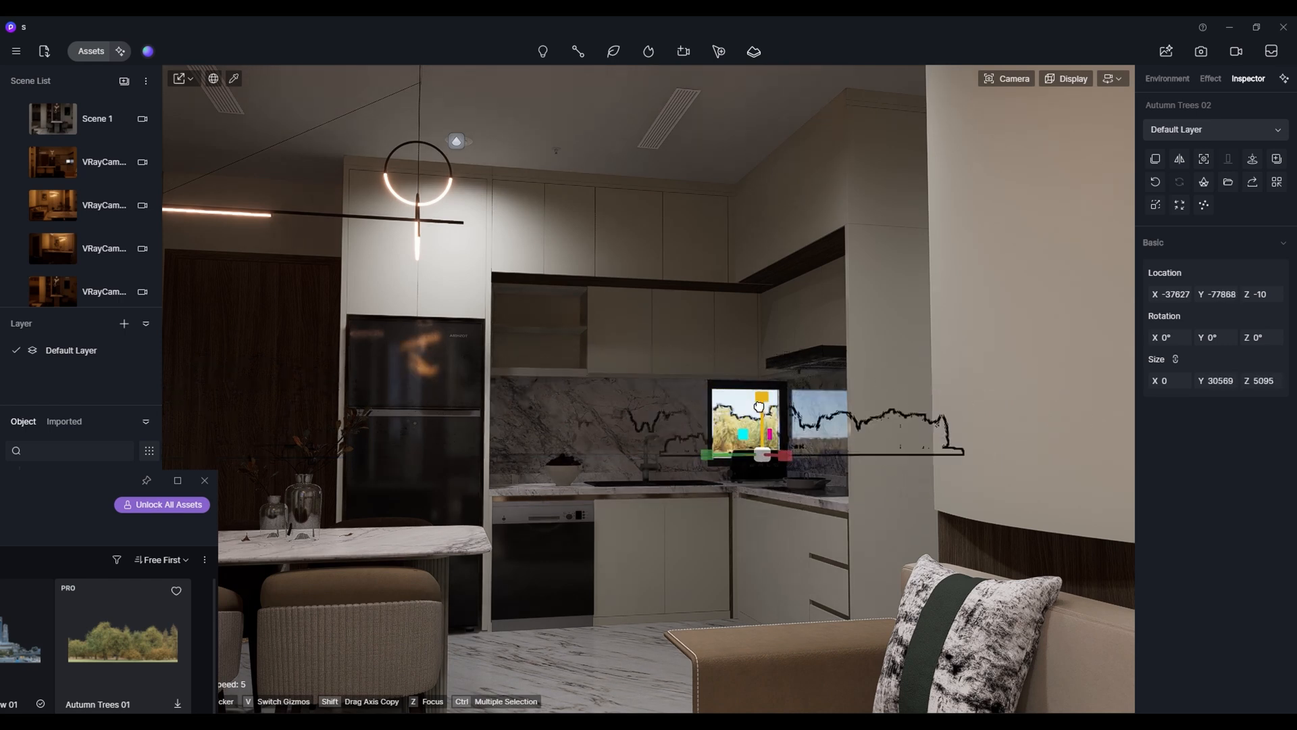
left_click(608, 639)
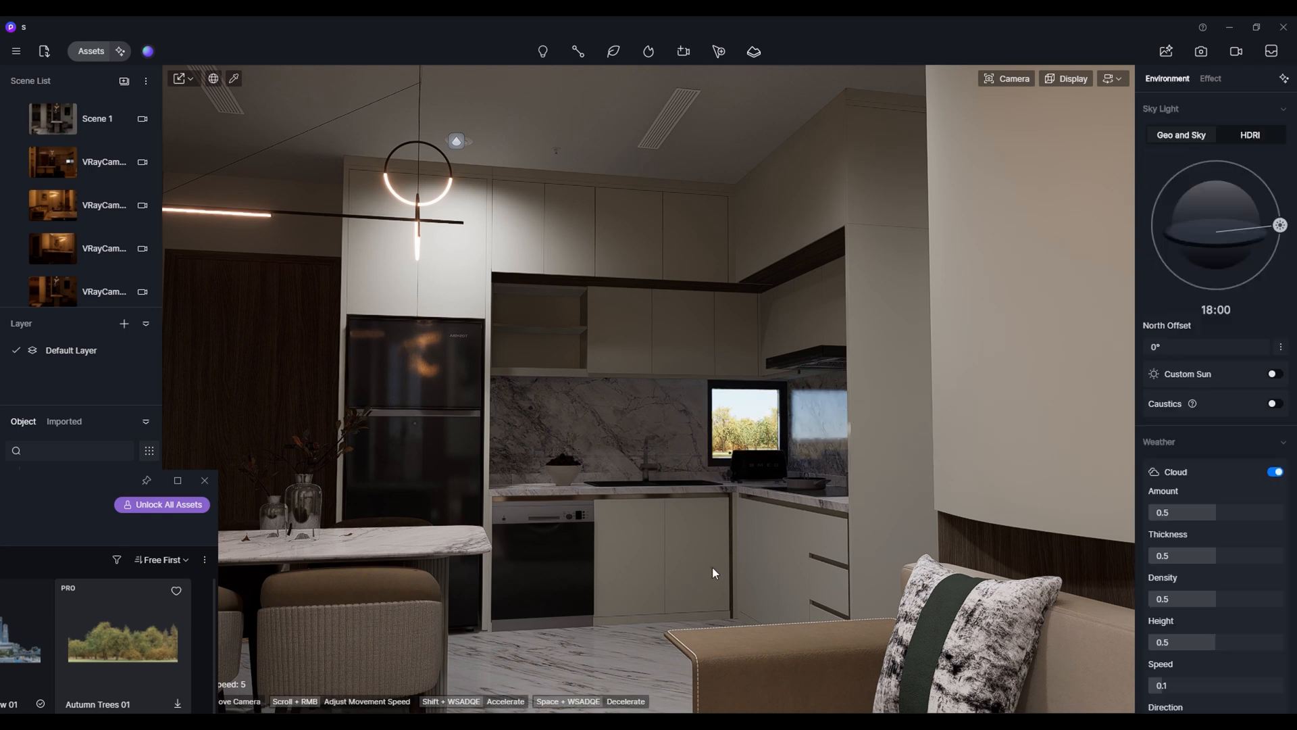
- Pick the kitchen window's transparent glass material and darken its base color to a gray with HSV value 63
right_click_drag(715, 568, 671, 573)
key("w")
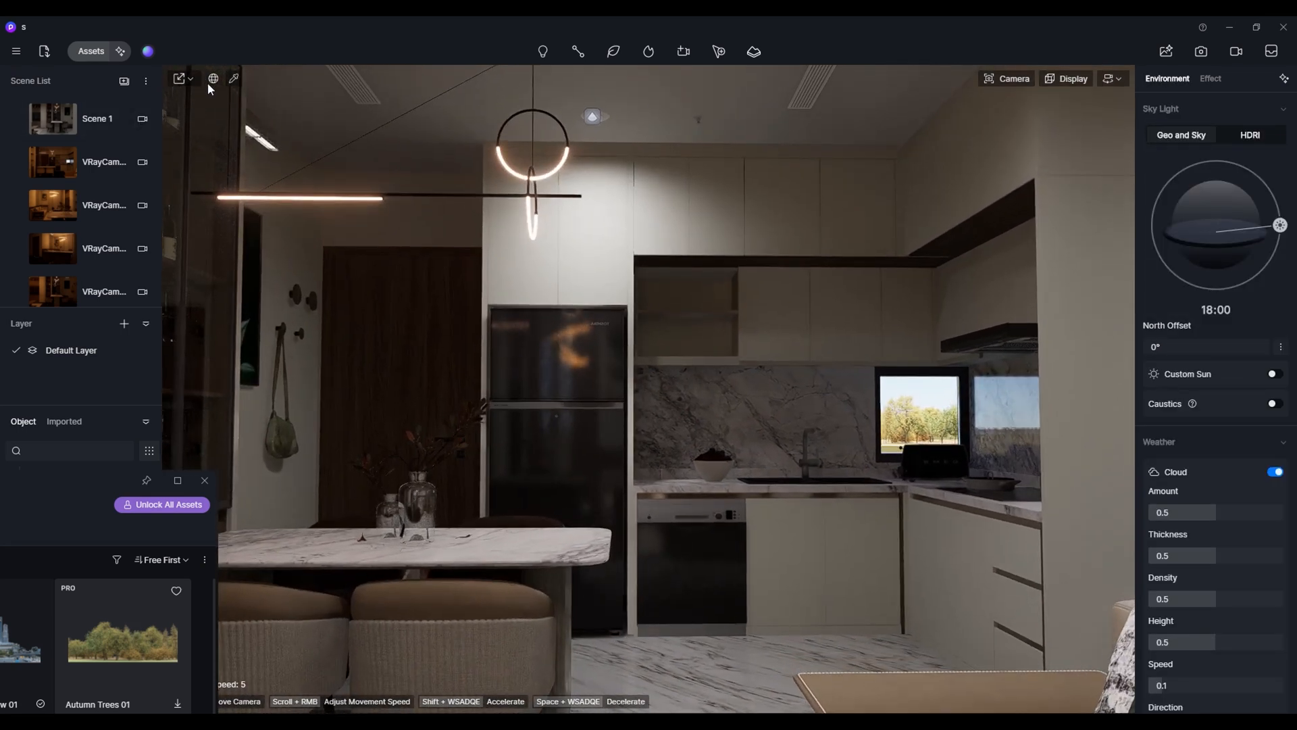
left_click(931, 424)
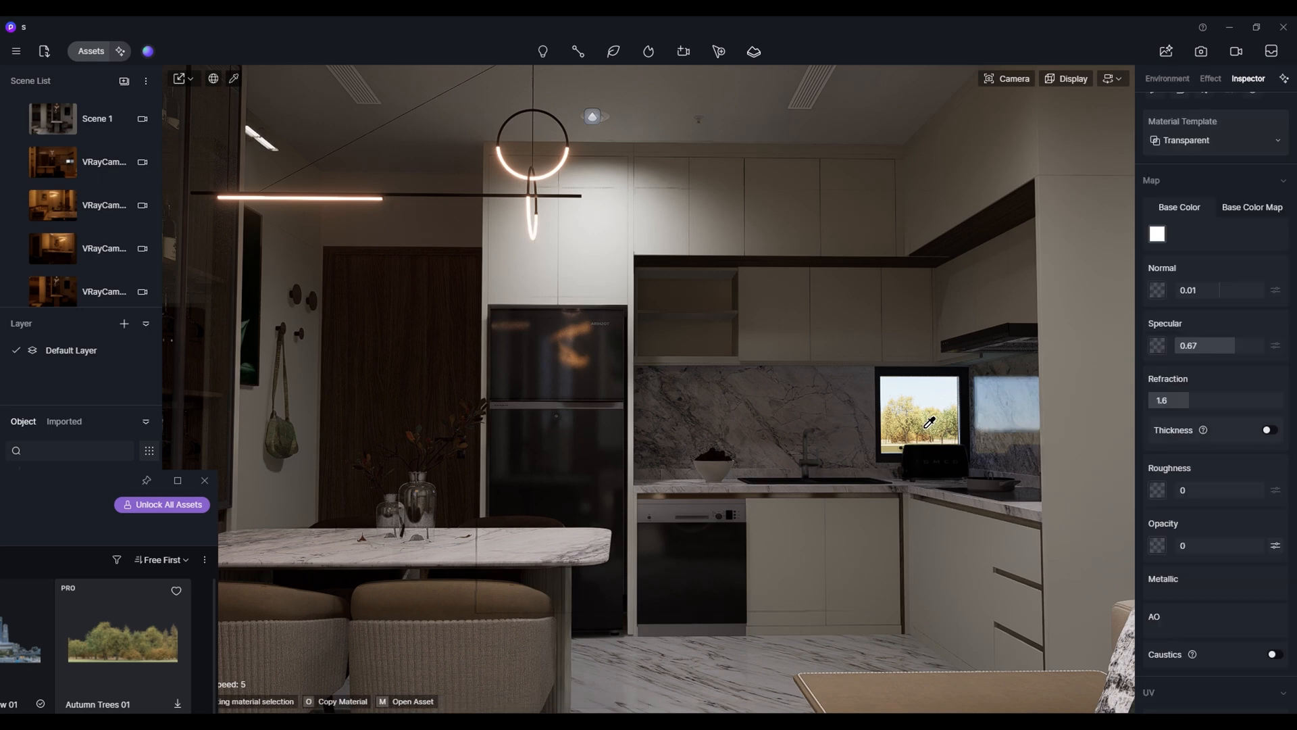
key("w")
key("w")
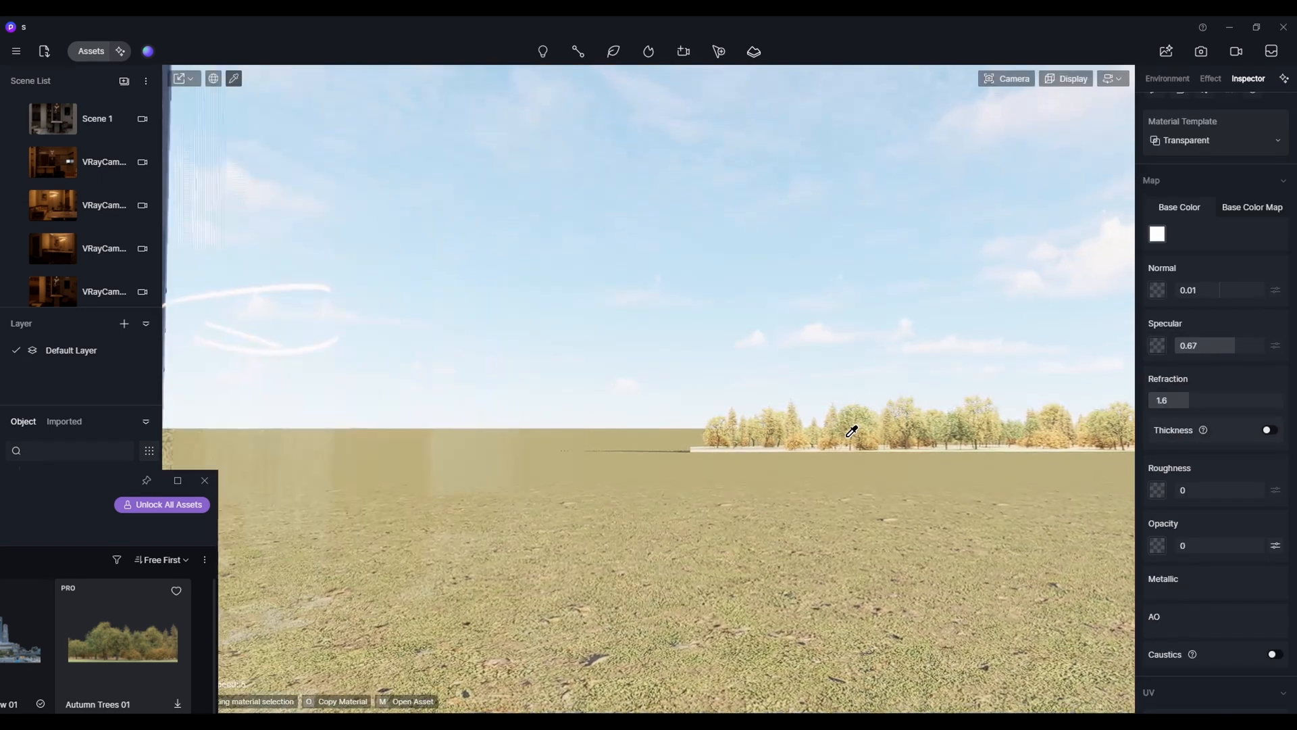
left_click(851, 431)
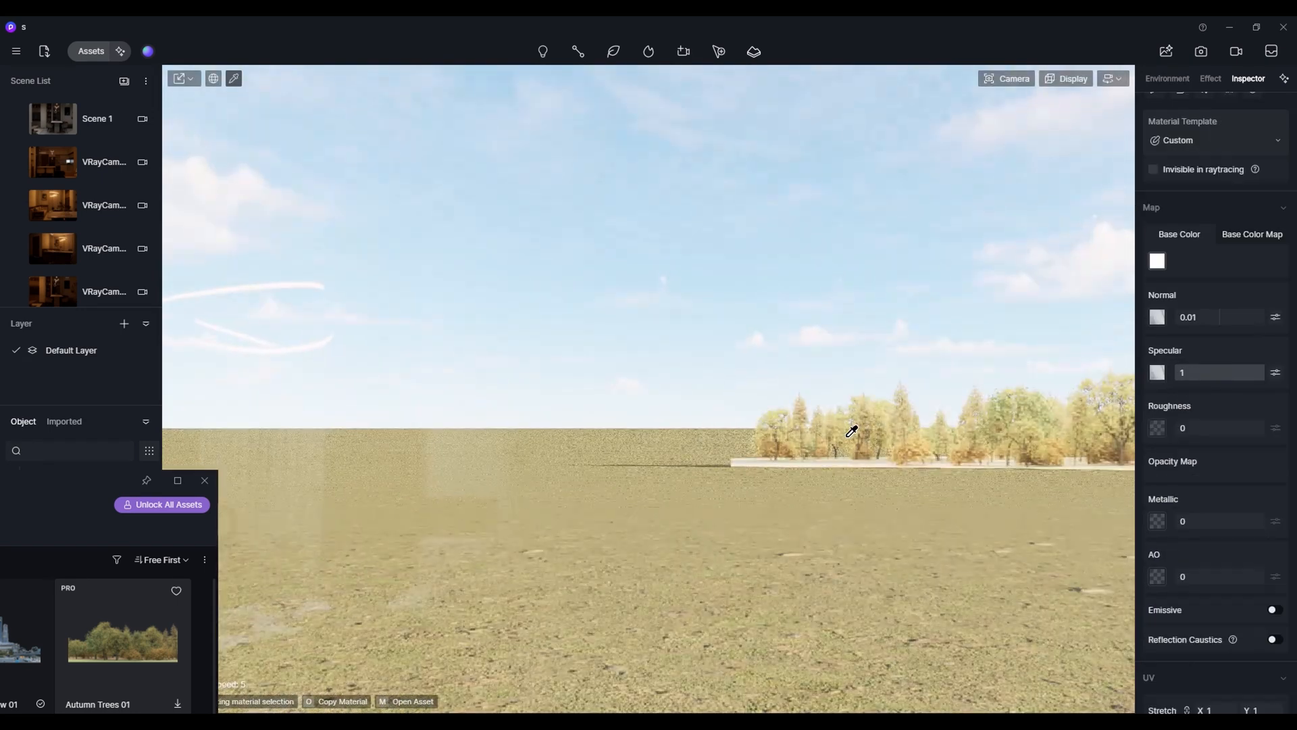
left_click(851, 432)
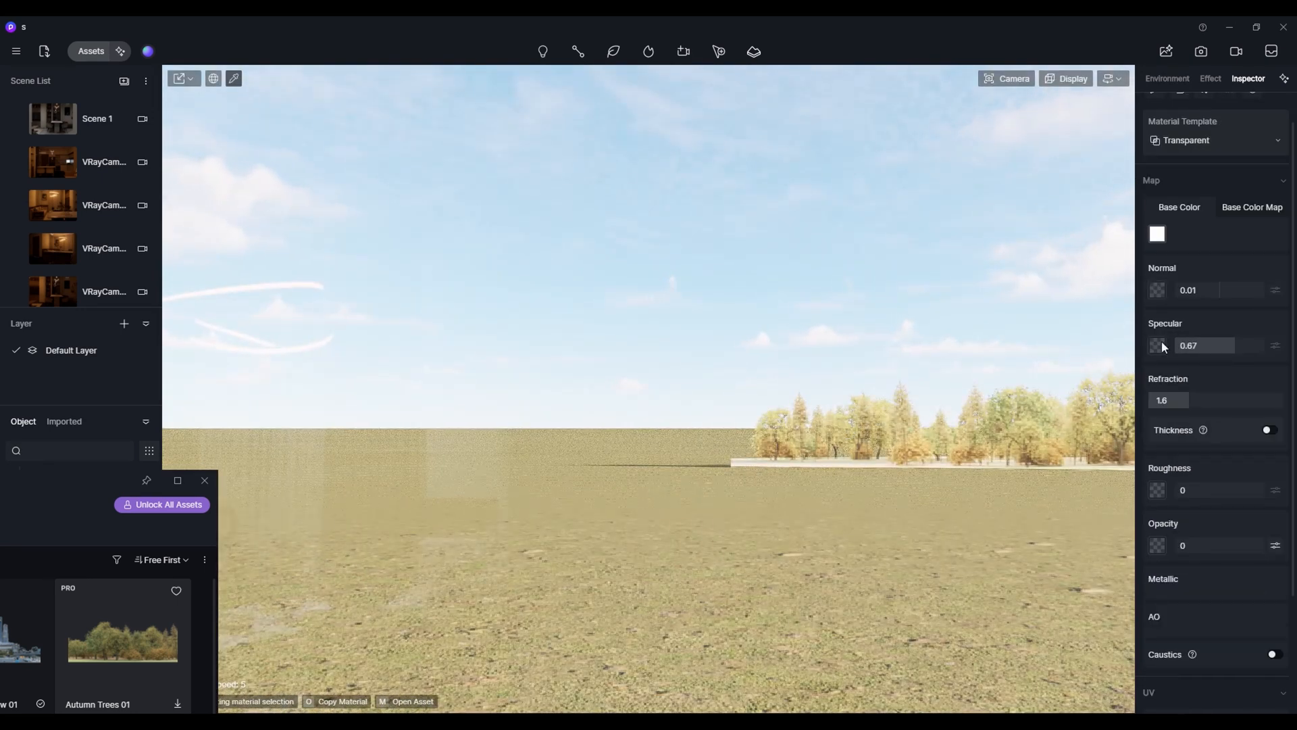
left_click(1157, 234)
left_click_drag(1156, 292, 1150, 310)
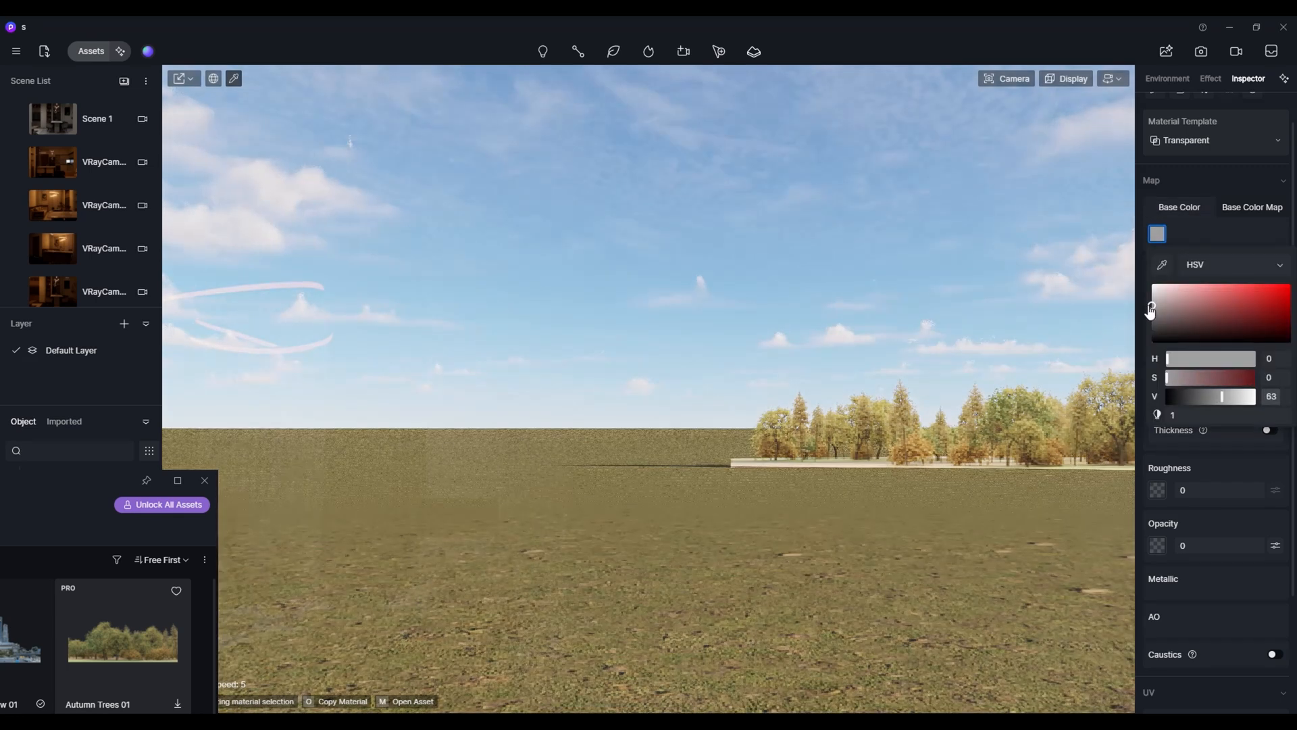
key("Escape")
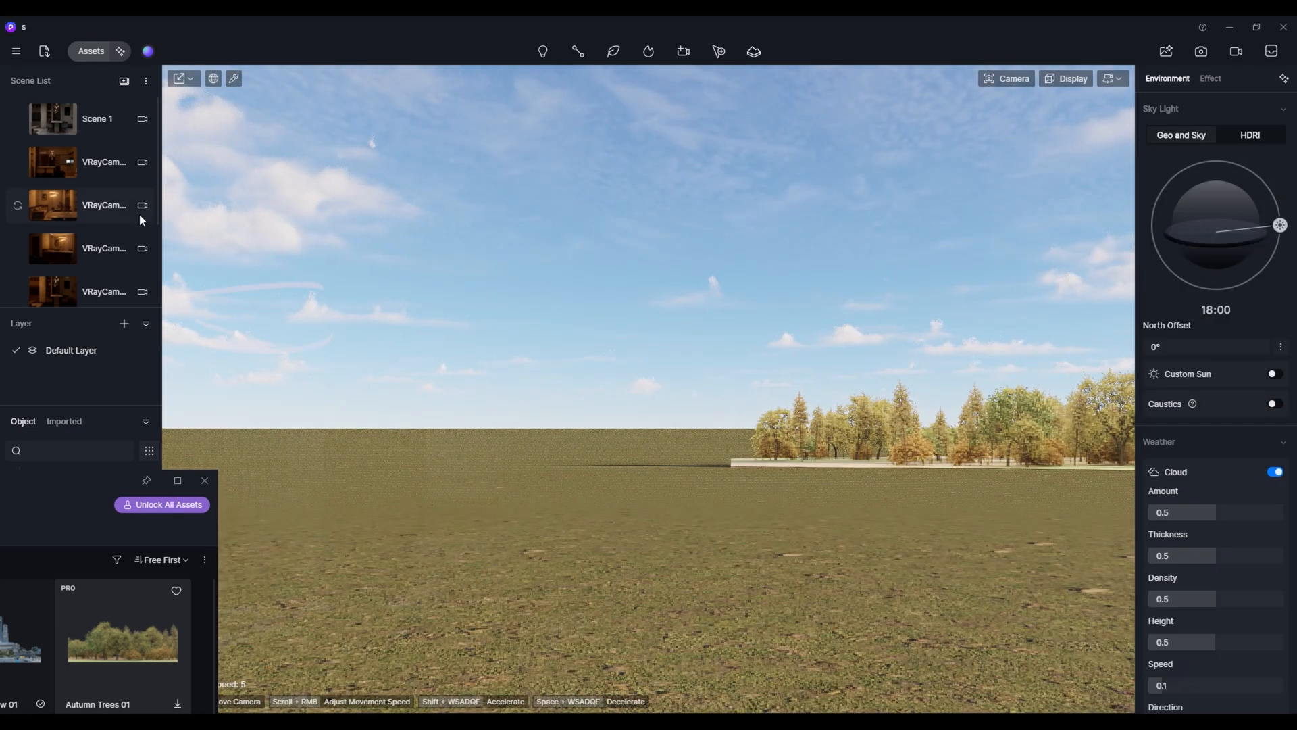
- Add a strip light on the backsplash beneath the range hood, 2100 long and with Visible in Reflection off
left_click(80, 135)
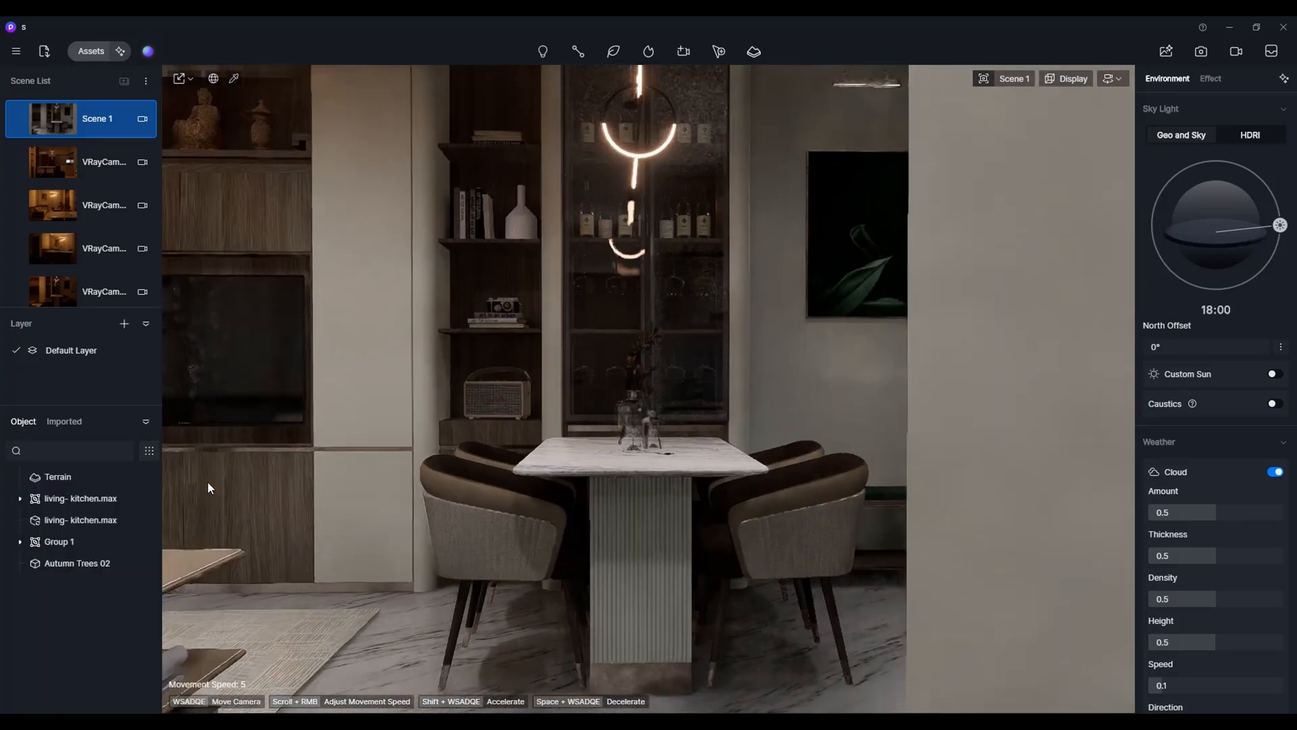
right_click_drag(378, 513, 853, 502)
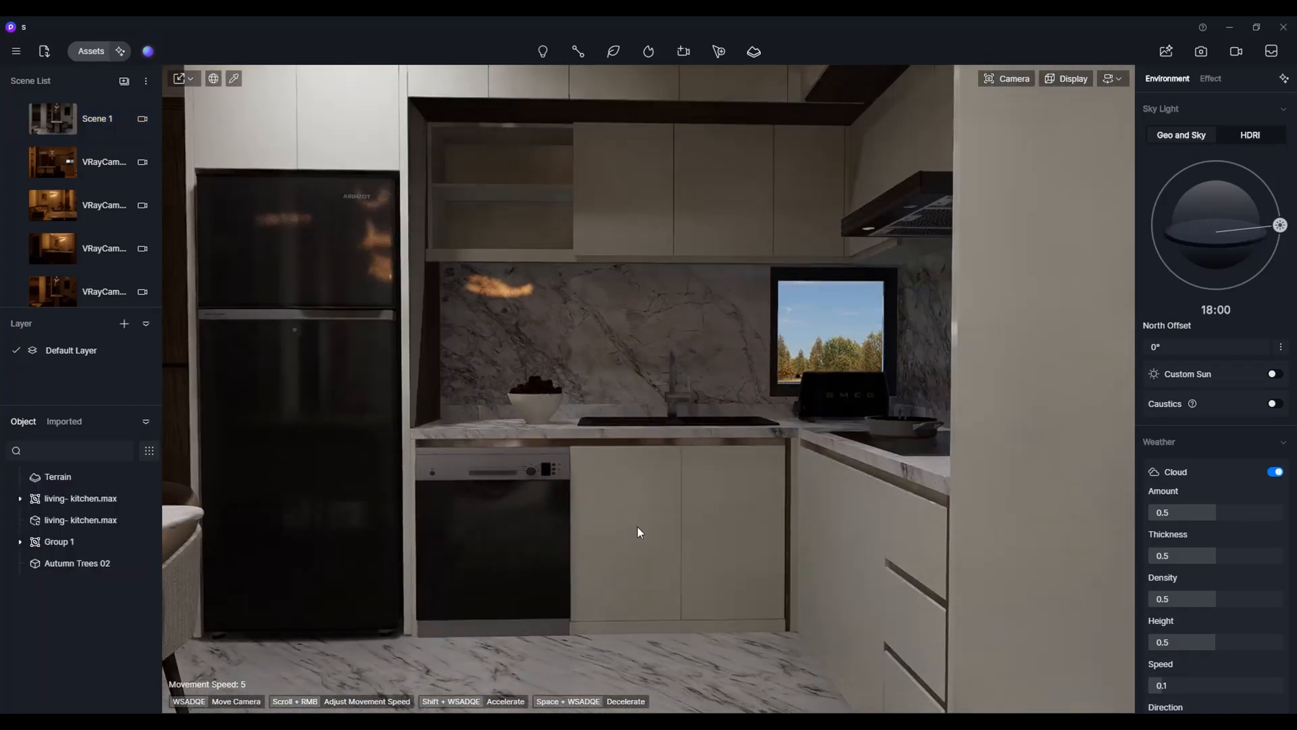
key("s")
key("a")
key("w")
key("a")
key("w")
key("e")
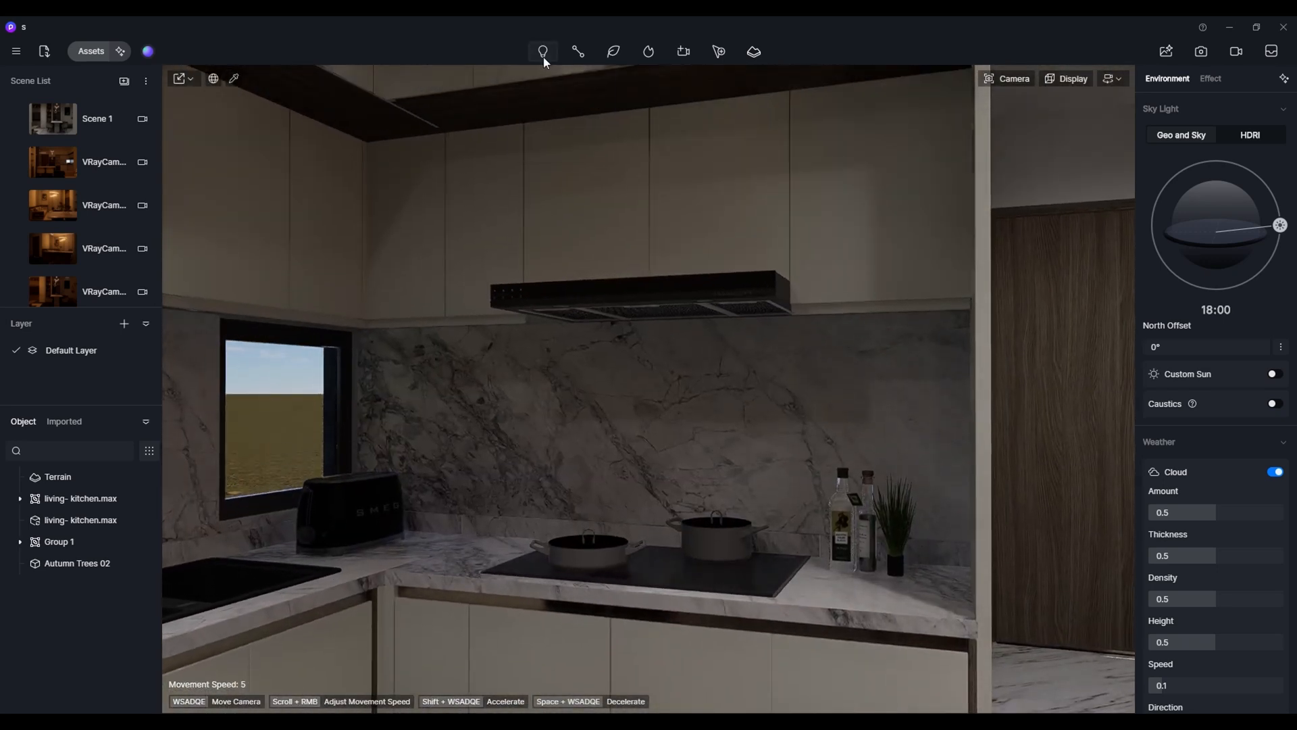
left_click(545, 58)
left_click(559, 123)
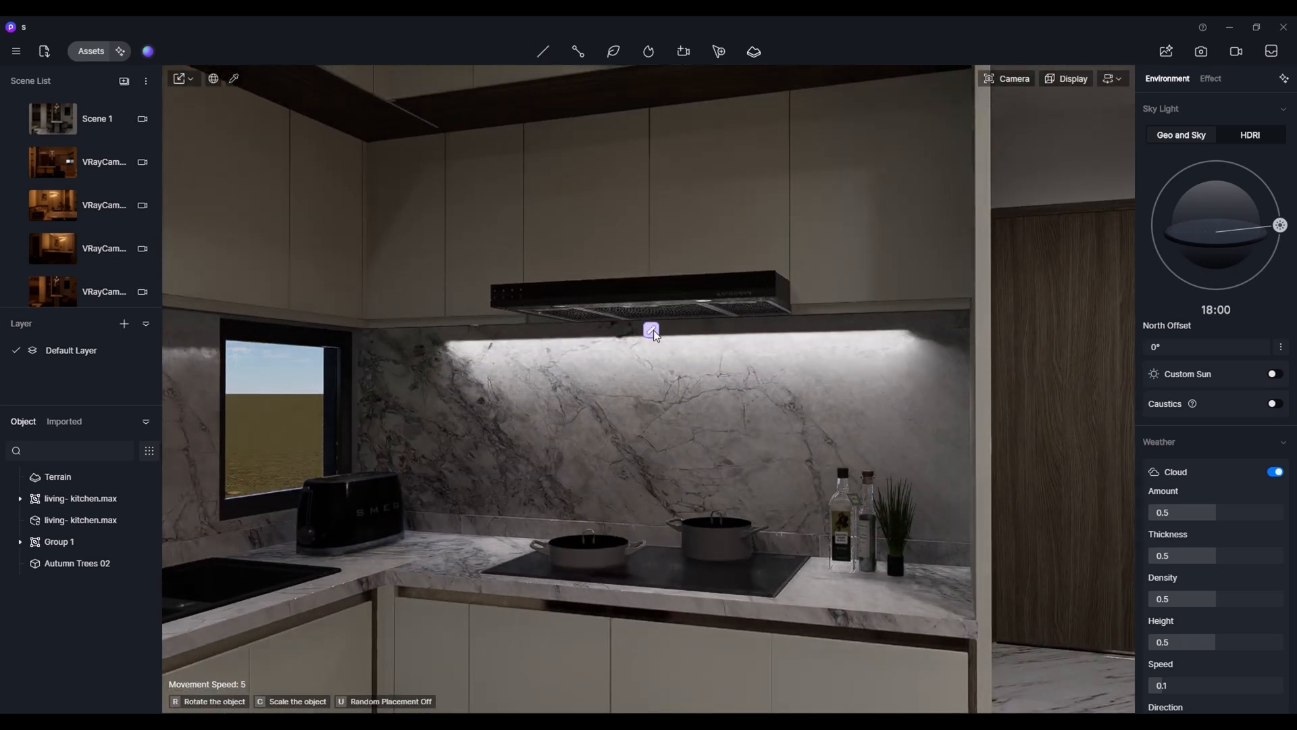
left_click(652, 330)
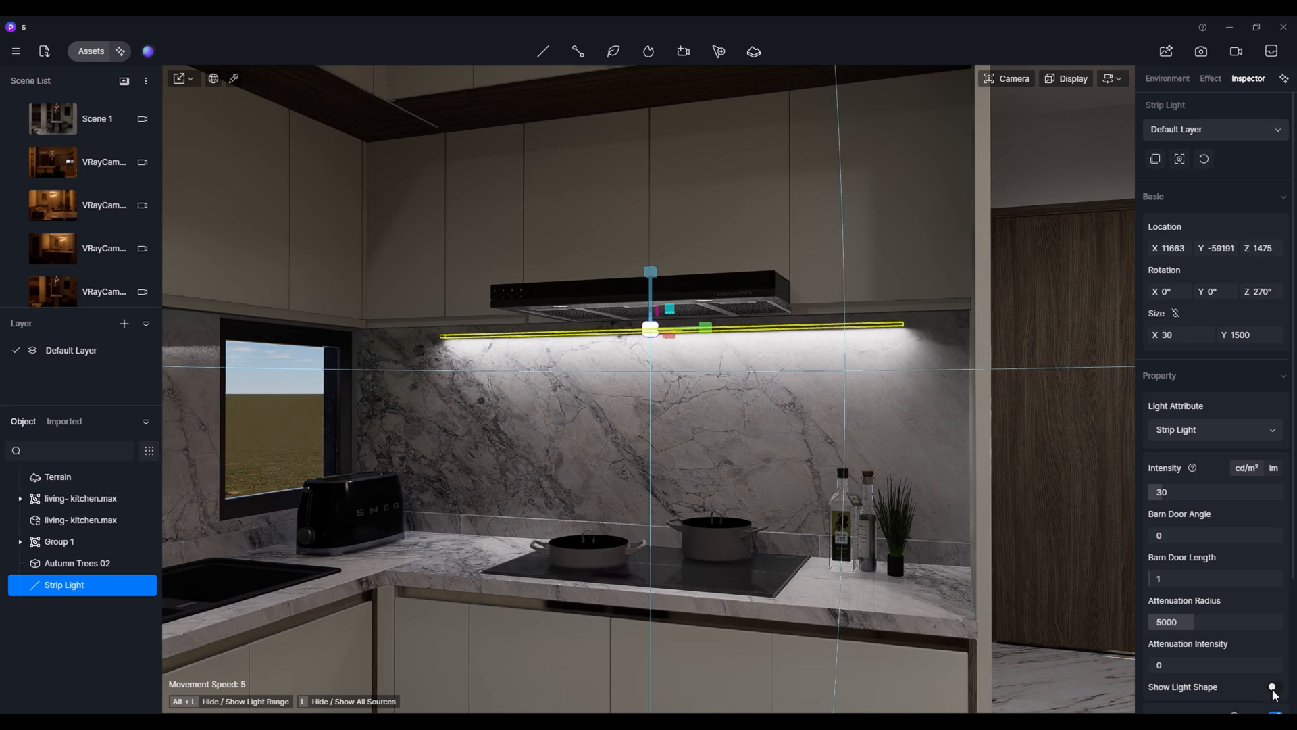
scroll(1272, 692, "down", 2)
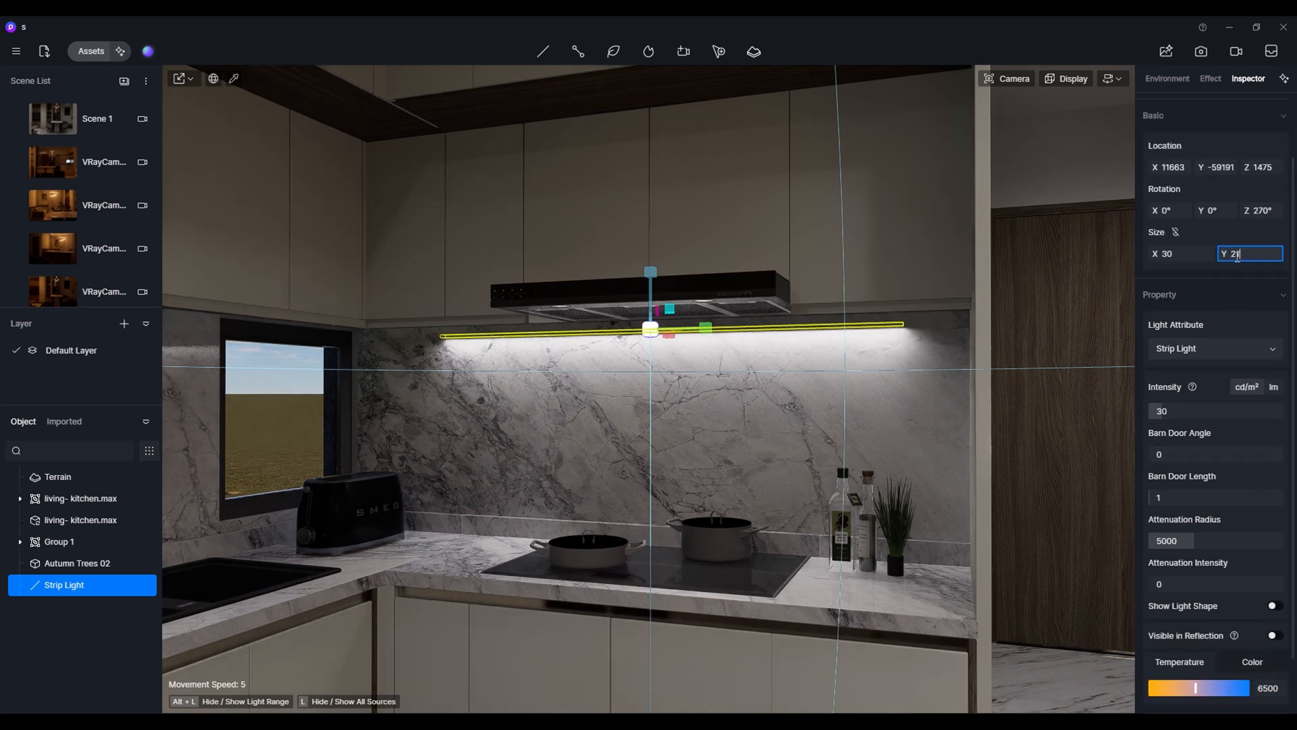
key("w")
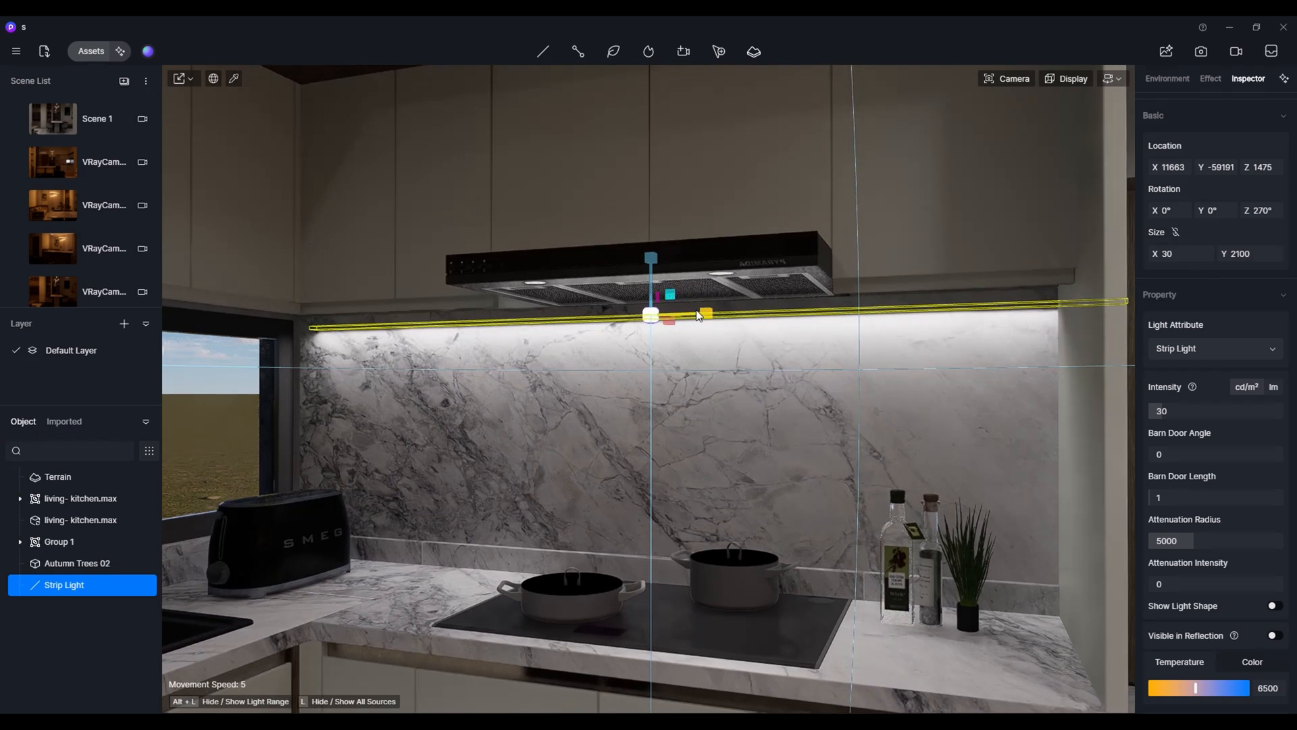
- Position the range hood's strip light against the underside of the cabinets at X 11613, Y -59199, Z 1509
key("space")
left_click_drag(708, 314, 691, 297)
left_click_drag(635, 377, 639, 365)
key("w")
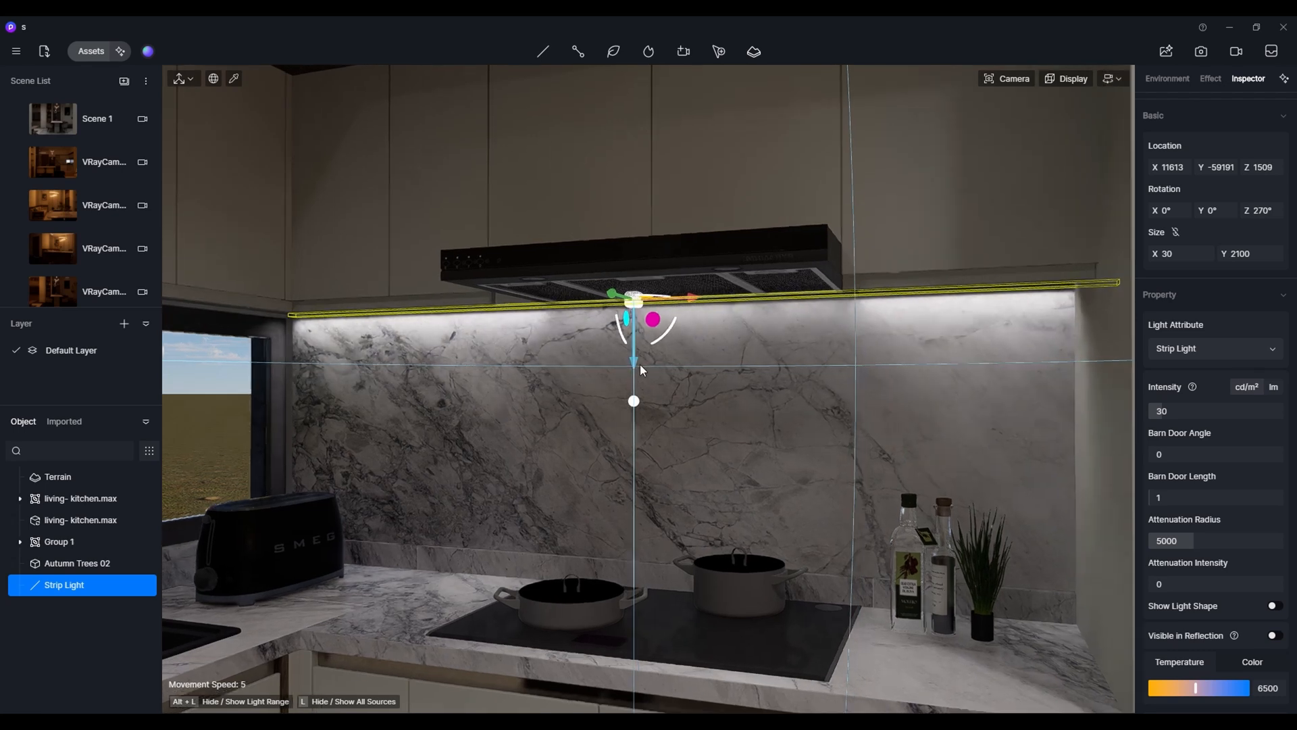
right_click_drag(639, 364, 502, 231)
key("d")
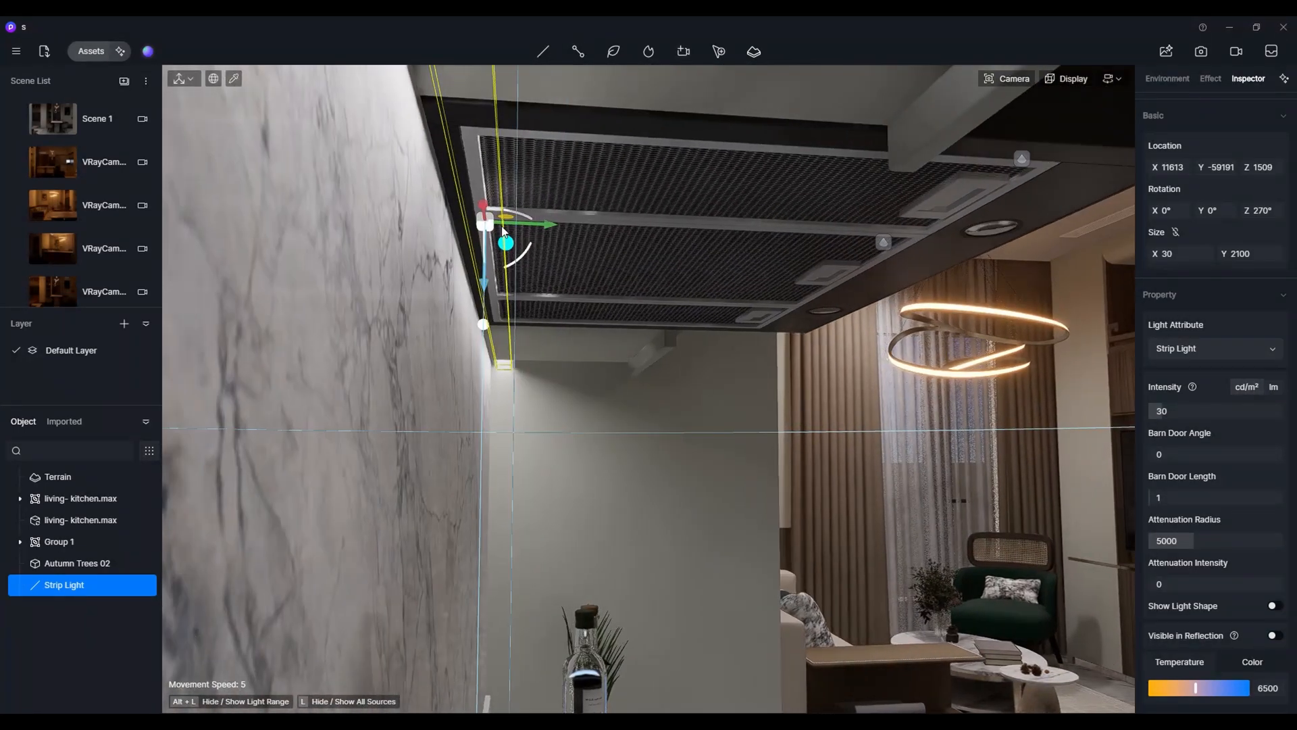
left_click_drag(532, 221, 526, 224)
key("d")
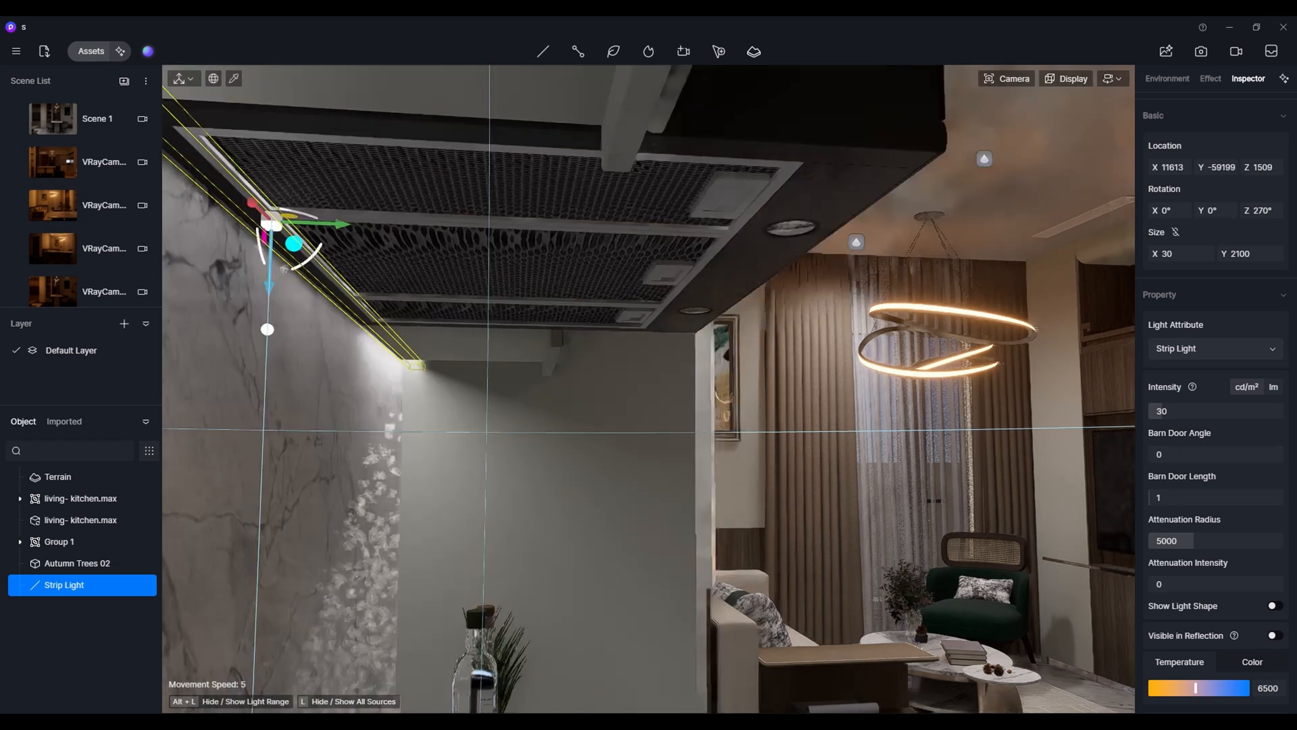
- Set the range hood strip light's color temperature to 2500
right_click_drag(456, 293, 603, 336)
key("s")
key("d")
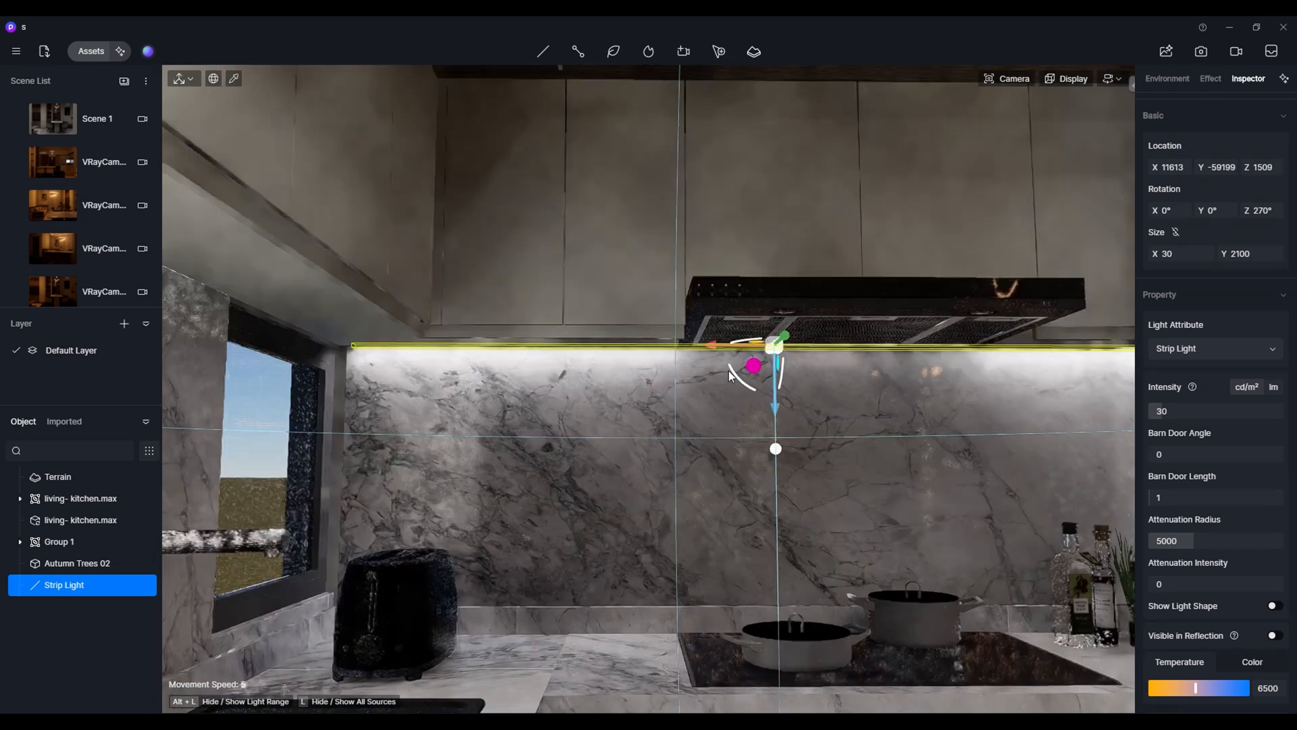
right_click_drag(728, 371, 540, 399)
key("s")
key("d")
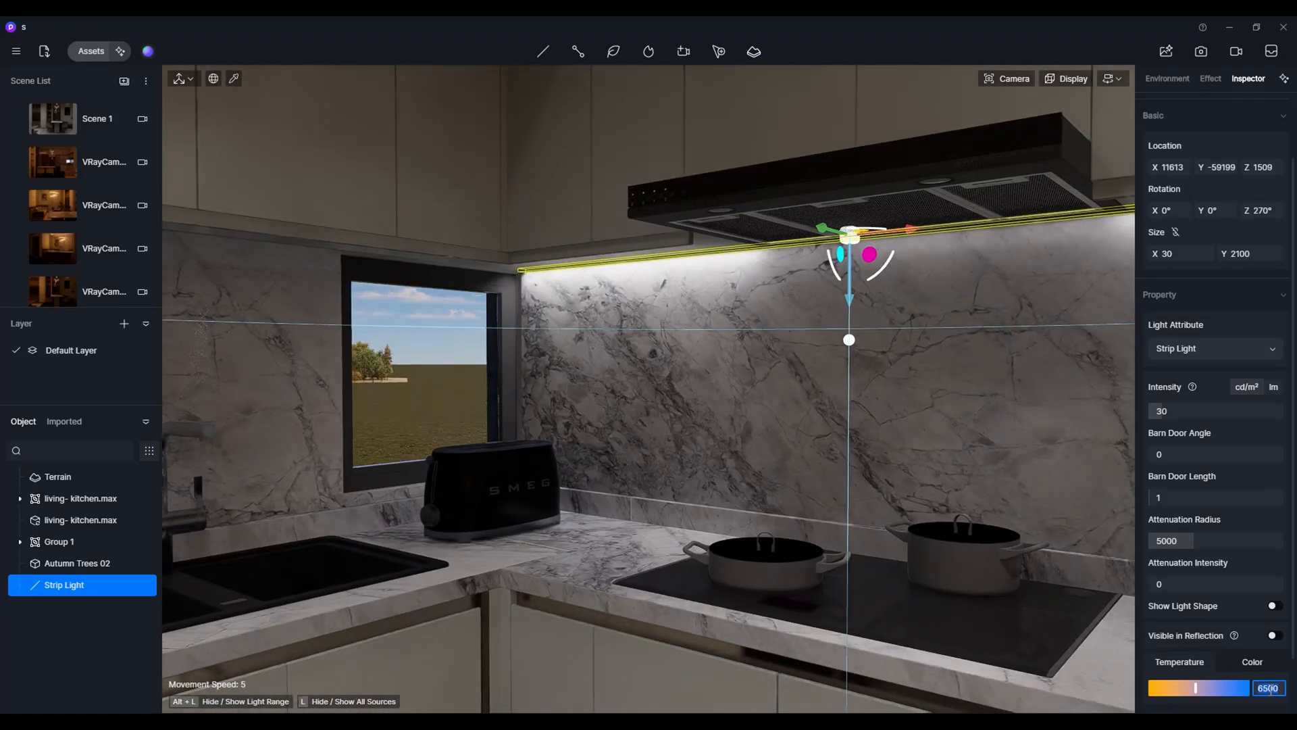
key("s")
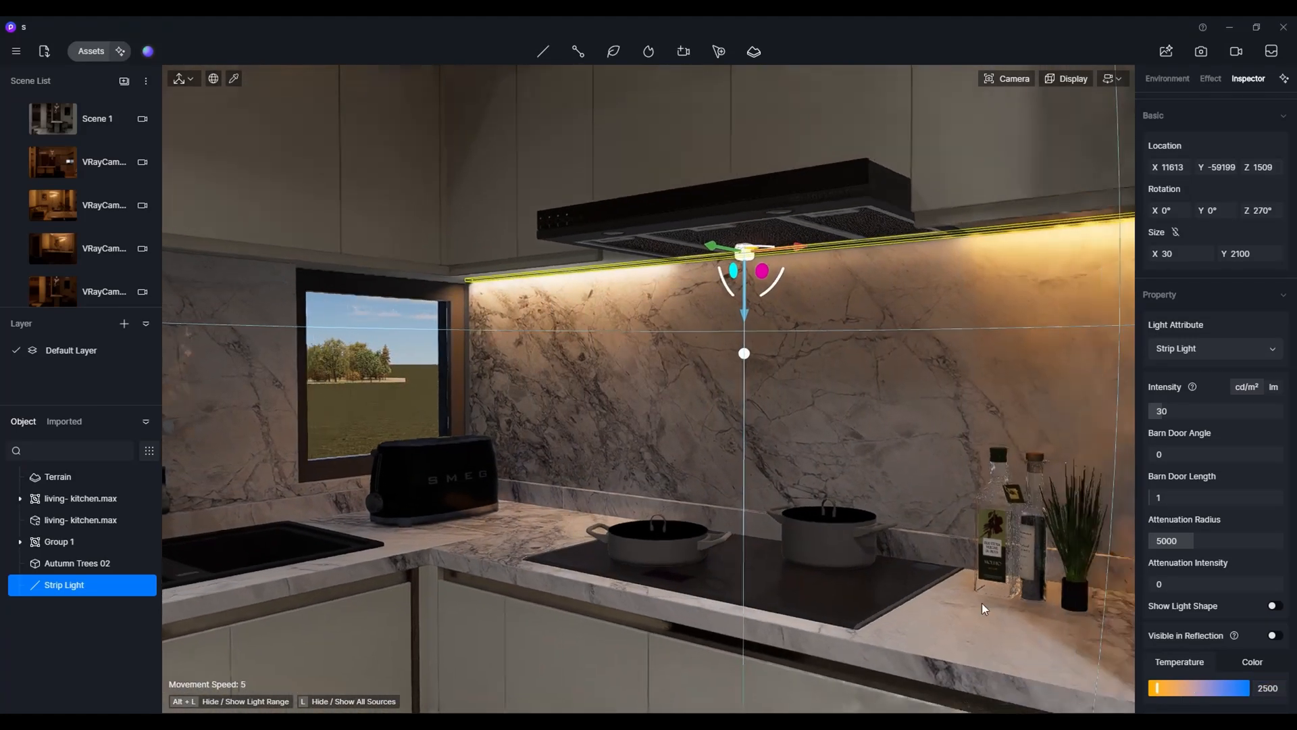
- Place a second strip light on the marble backsplash above the sink, just under the wall cabinets
right_click_drag(984, 608, 930, 484)
key("d")
key("w")
key("Escape")
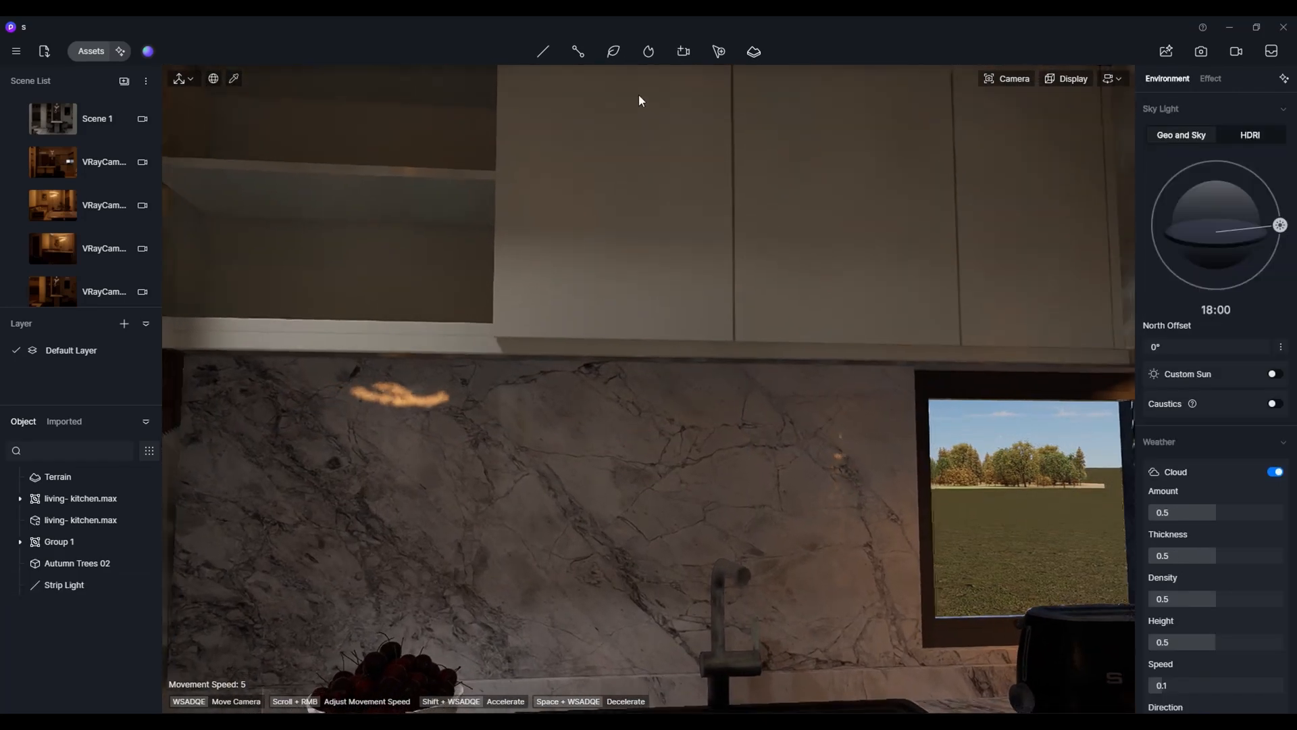
key("s")
key("d")
left_click(546, 51)
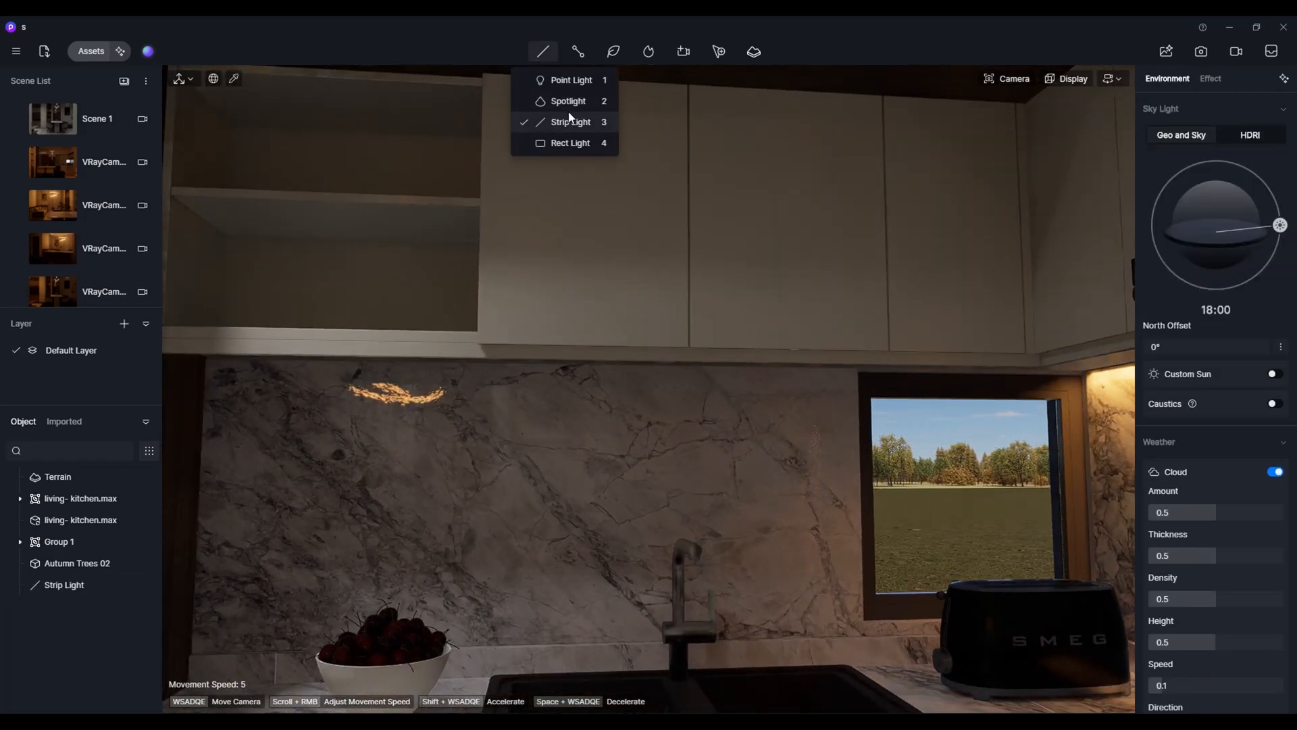
left_click(566, 119)
left_click(710, 368)
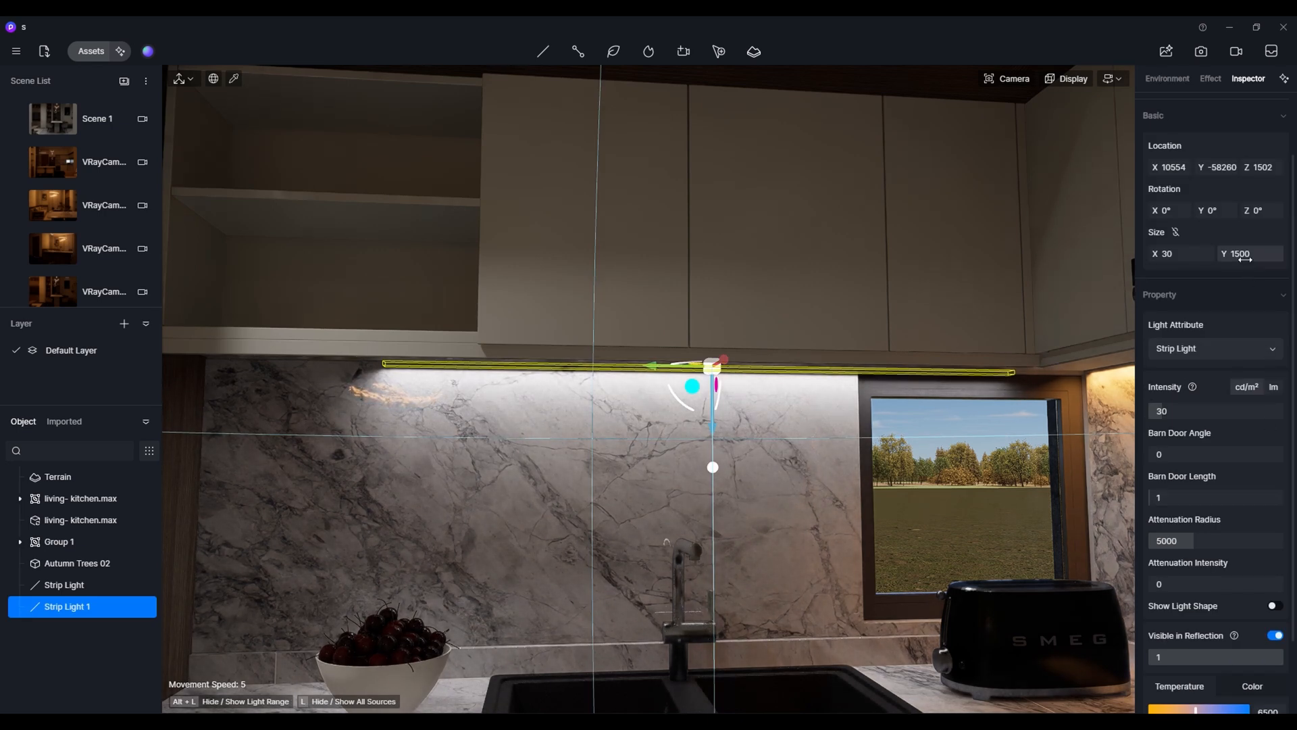
- Set the sink strip light's length to 2100 and slide it along the cabinets to Y -58164
key("Return")
key("s")
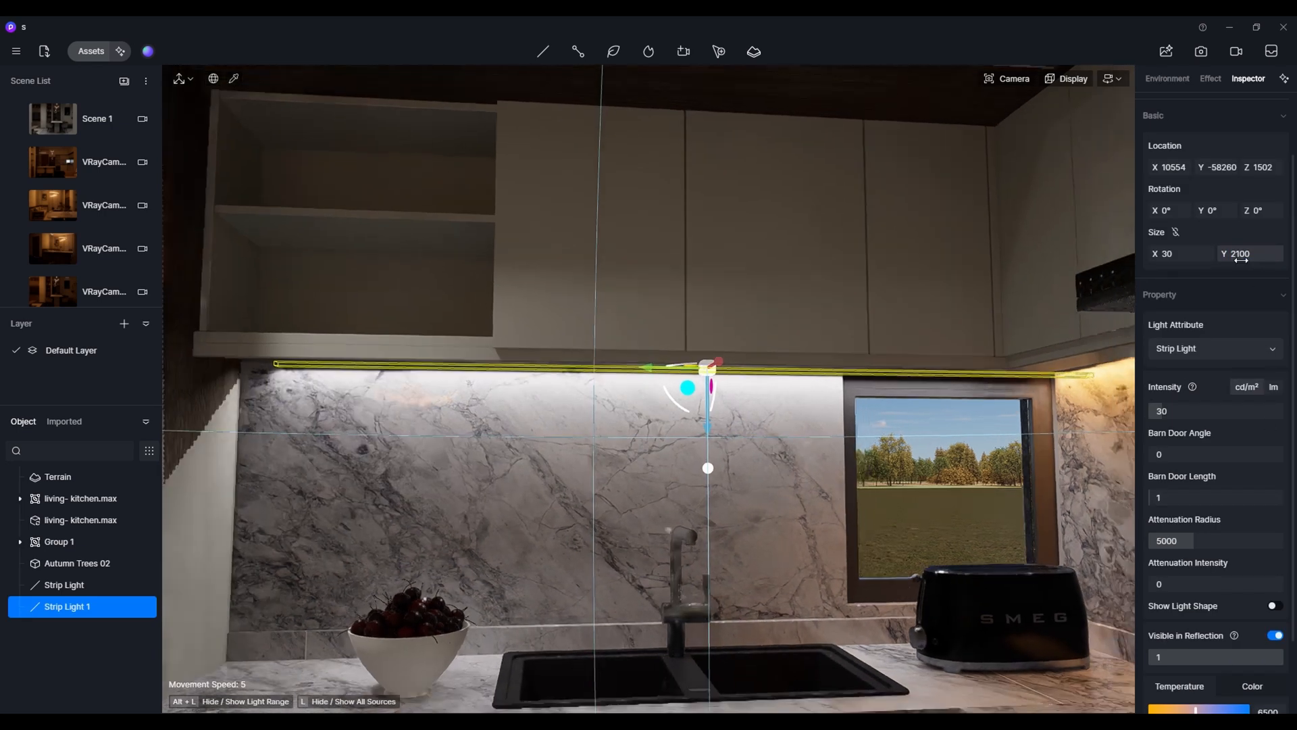
left_click_drag(643, 365, 626, 364)
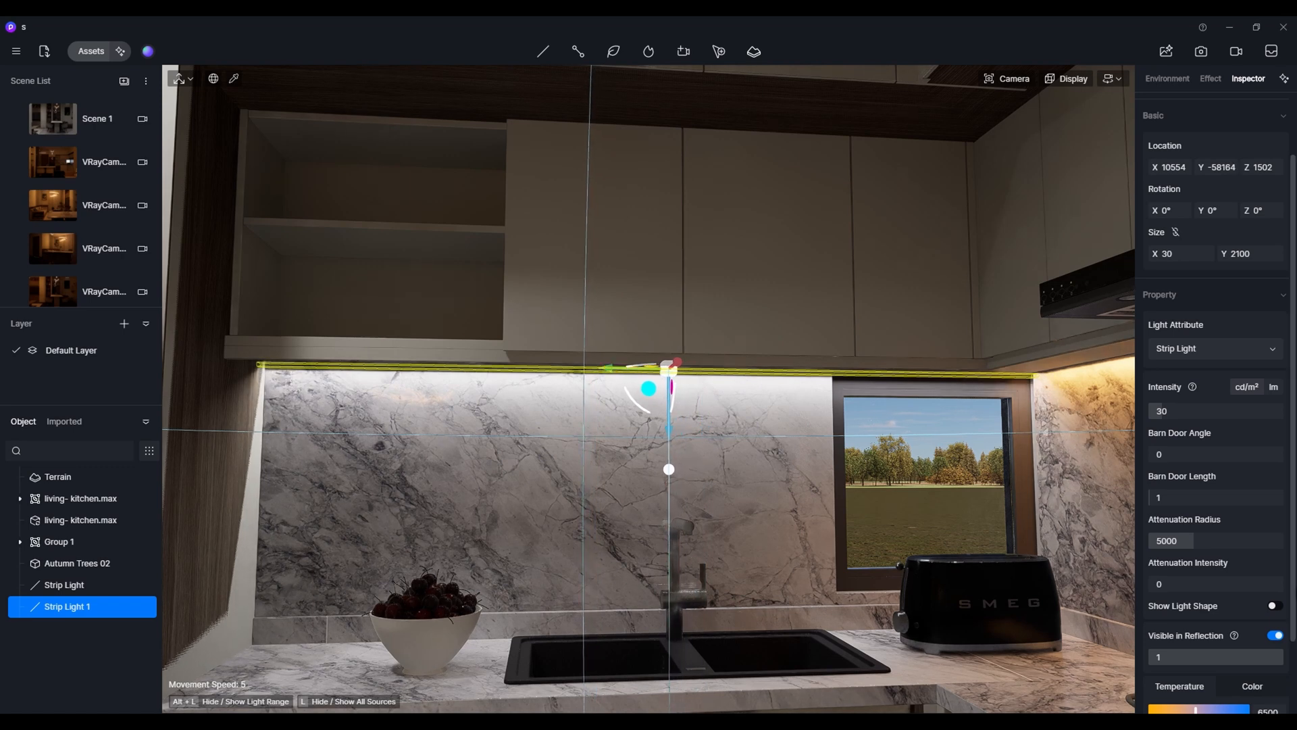
- Turn off Visible in Reflection for the sink strip light and set its color temperature to 2500
left_click(1282, 639)
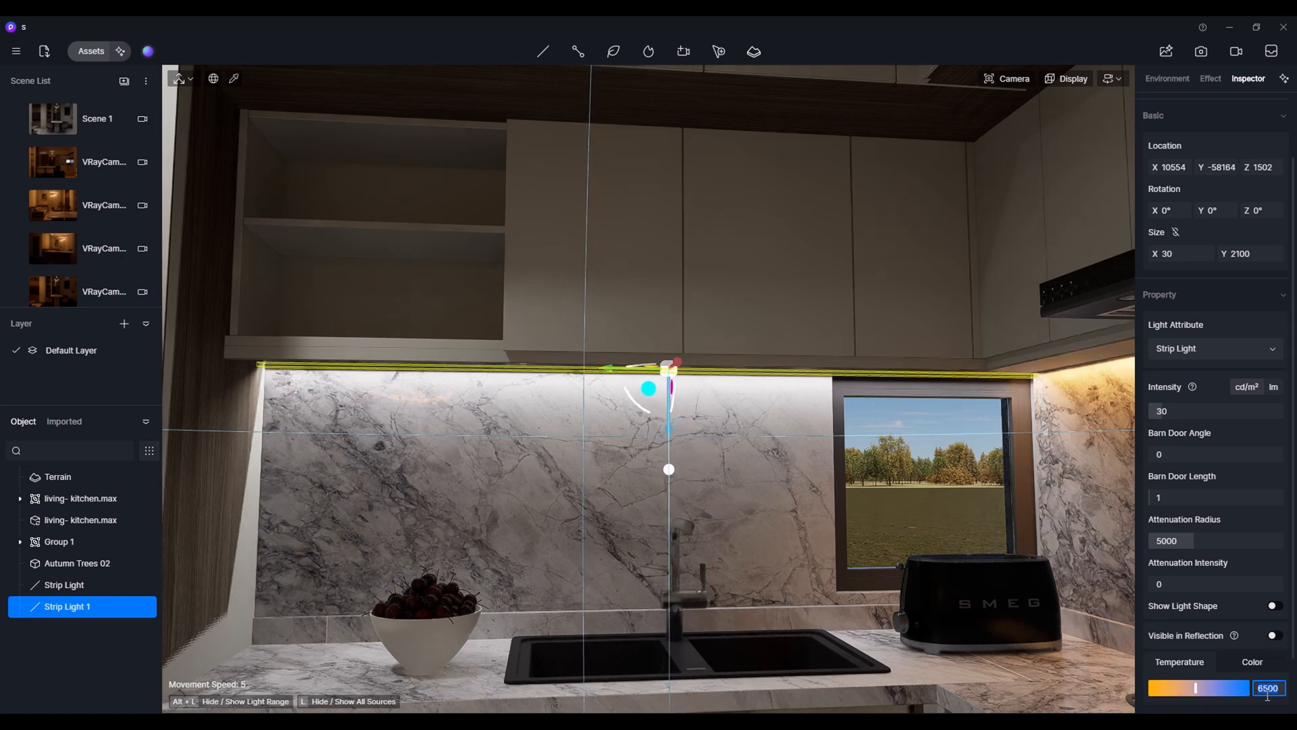
scroll(789, 472, "up", 3)
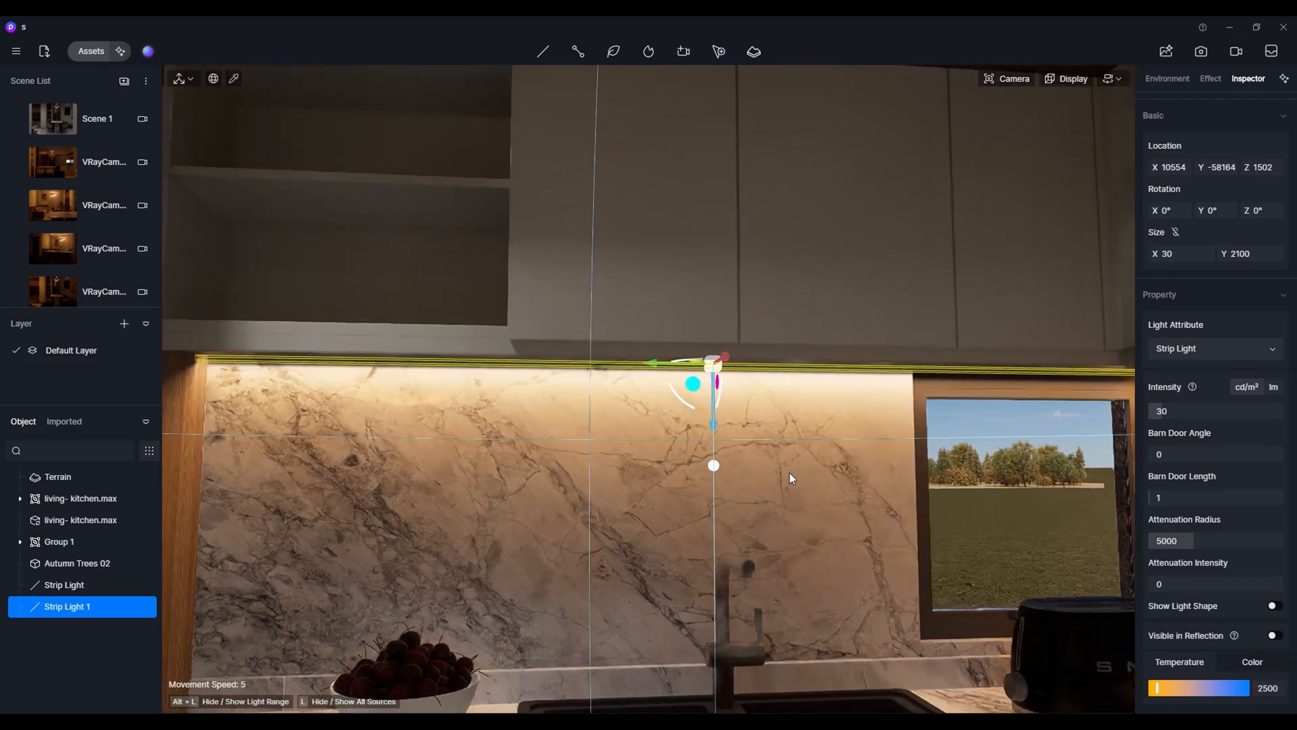
- Shift the sink strip light to X 10548 and raise it slightly, and set the range hood strip light's intensity to 10
right_click_drag(789, 473, 814, 370)
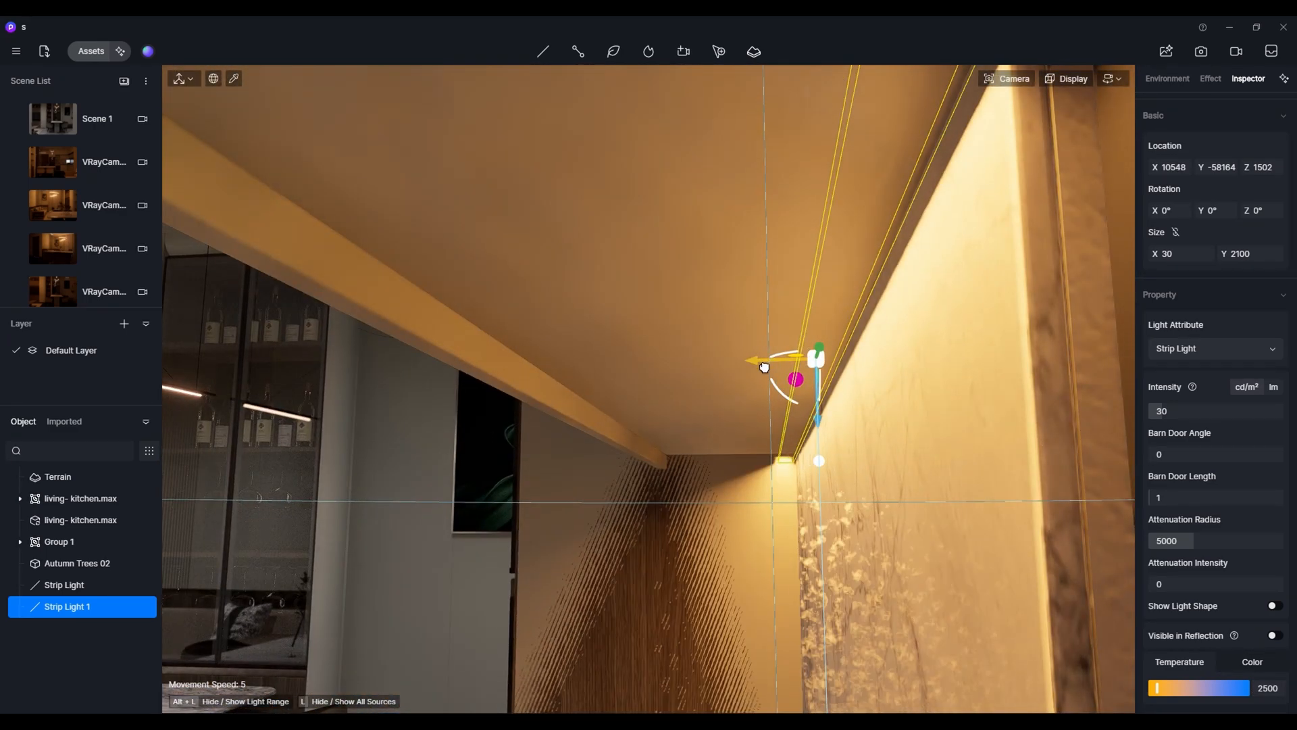
left_click_drag(829, 432, 829, 412)
right_click_drag(830, 413, 775, 562)
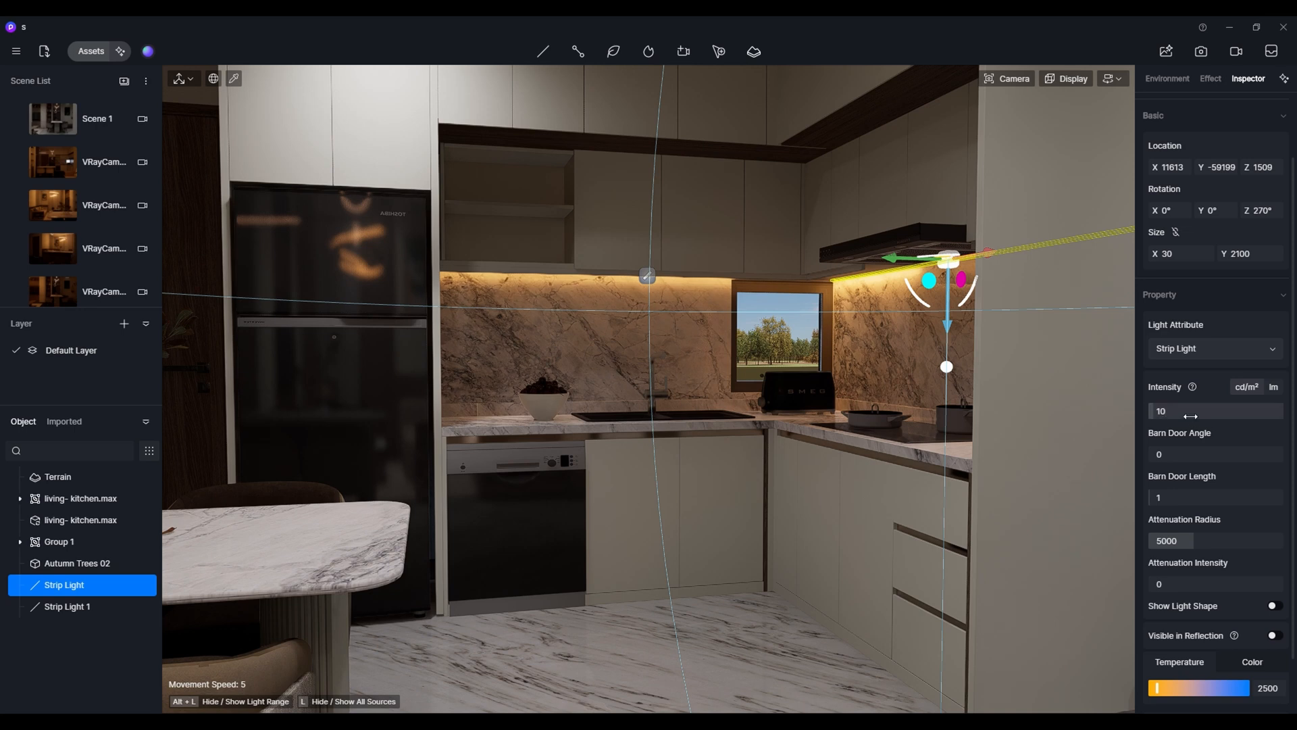
scroll(1045, 441, "down", 2)
left_click(776, 573)
- Apply the Brushed Stainless Steel metal material from the online asset library to the kitchen sink and its faucet
right_click_drag(776, 574, 825, 592)
scroll(826, 590, "up", 5)
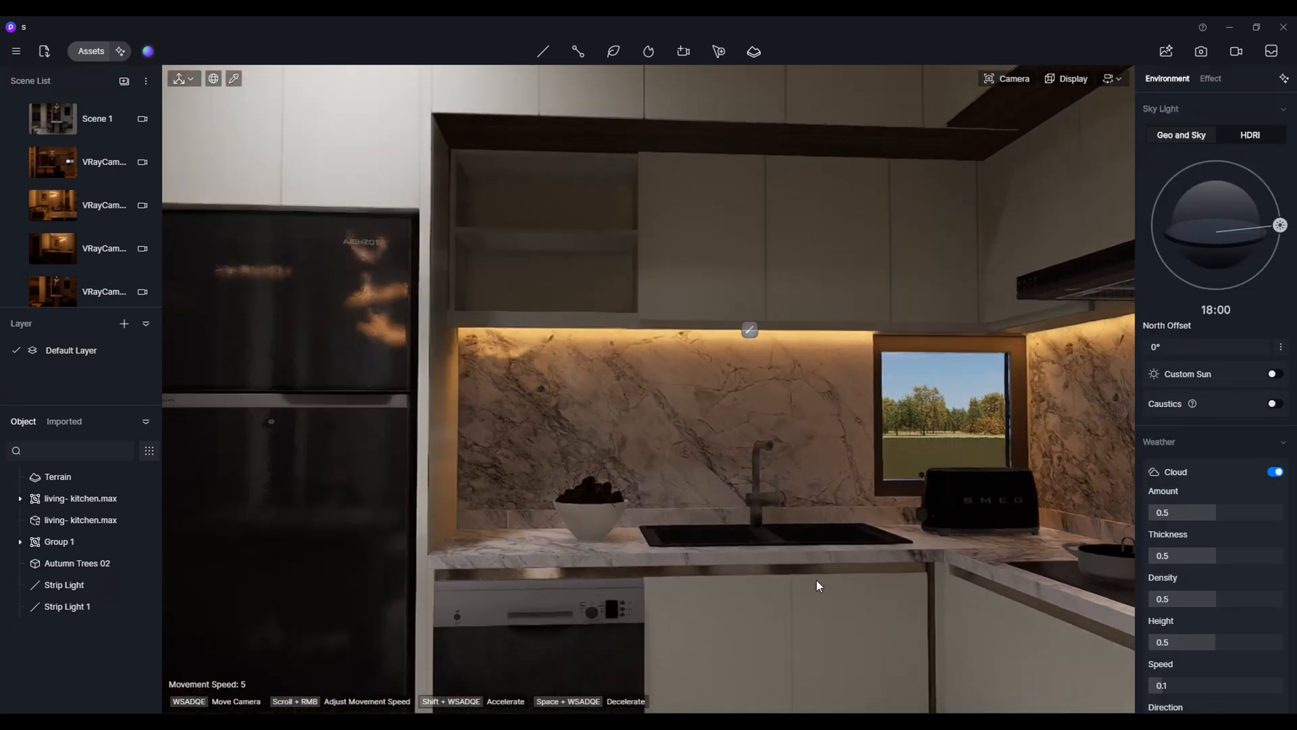
scroll(816, 580, "up", 6)
middle_click_drag(816, 579, 740, 573)
right_click_drag(740, 572, 883, 548)
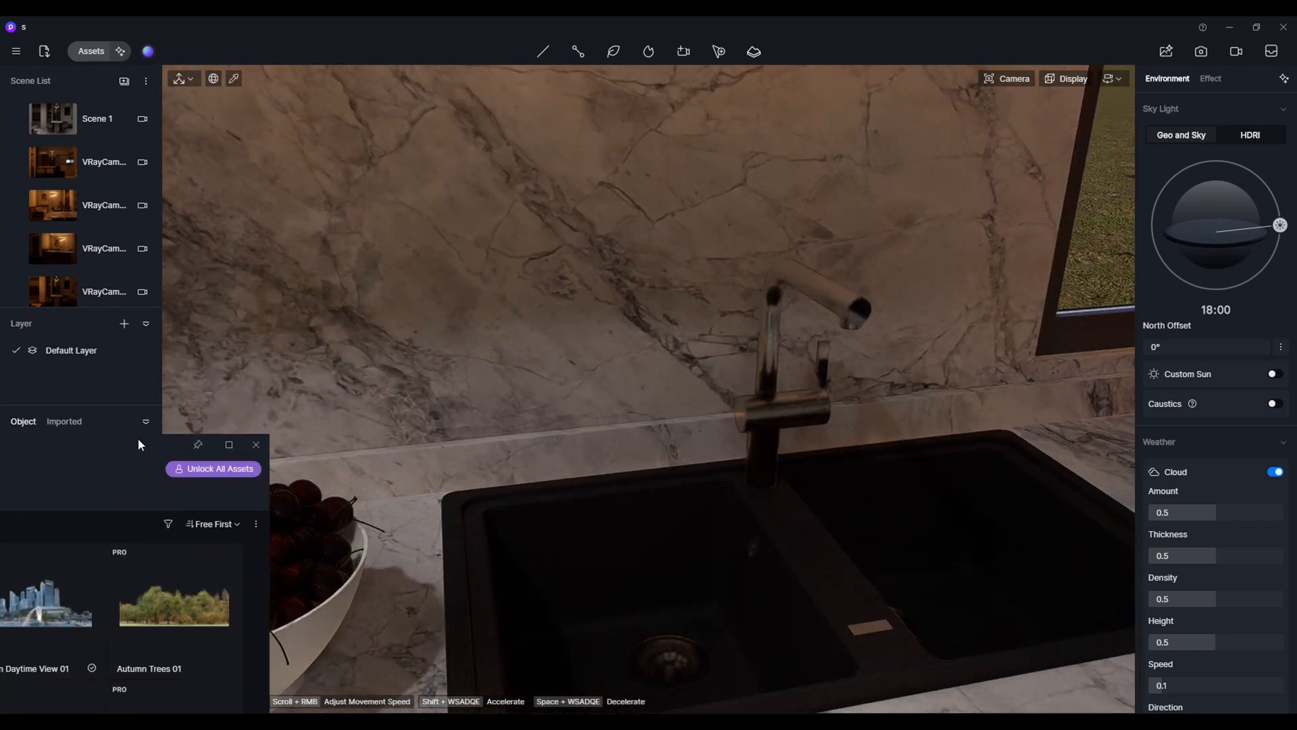
left_click_drag(138, 438, 527, 112)
left_click(127, 170)
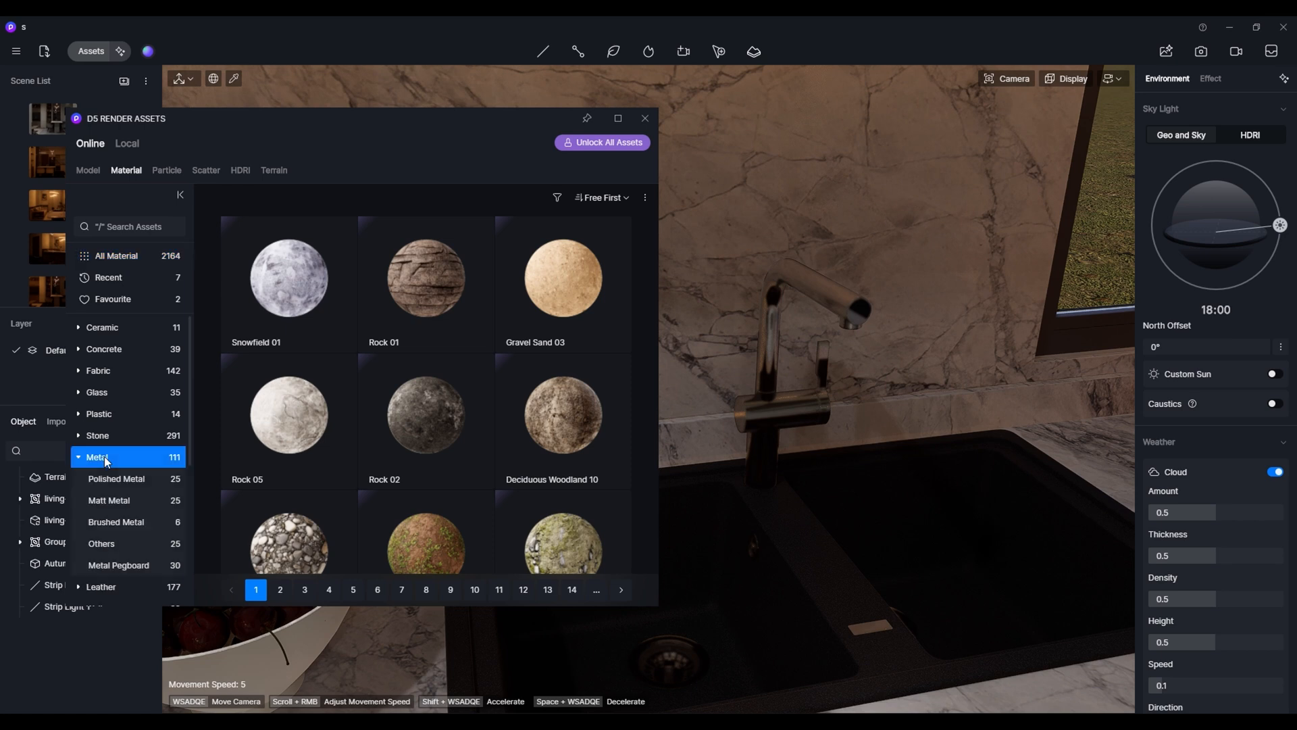
scroll(355, 393, "down", 1)
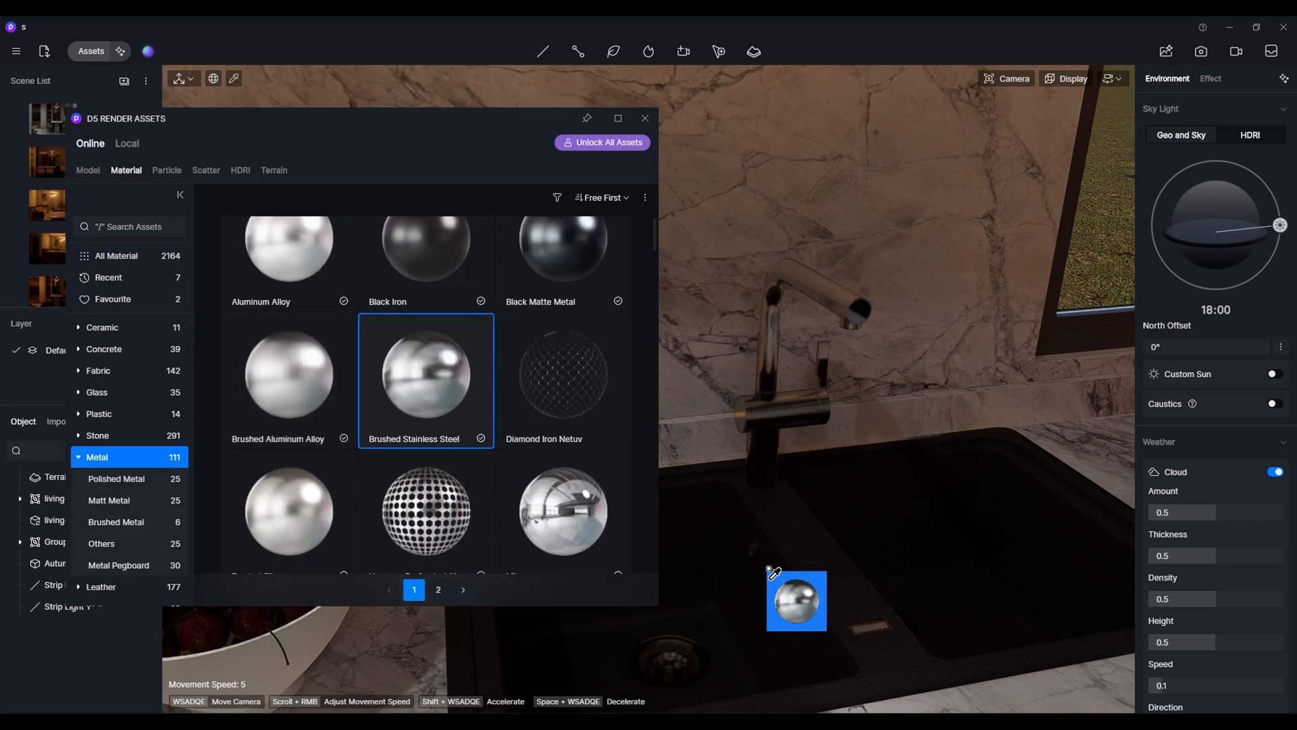
left_click(781, 597)
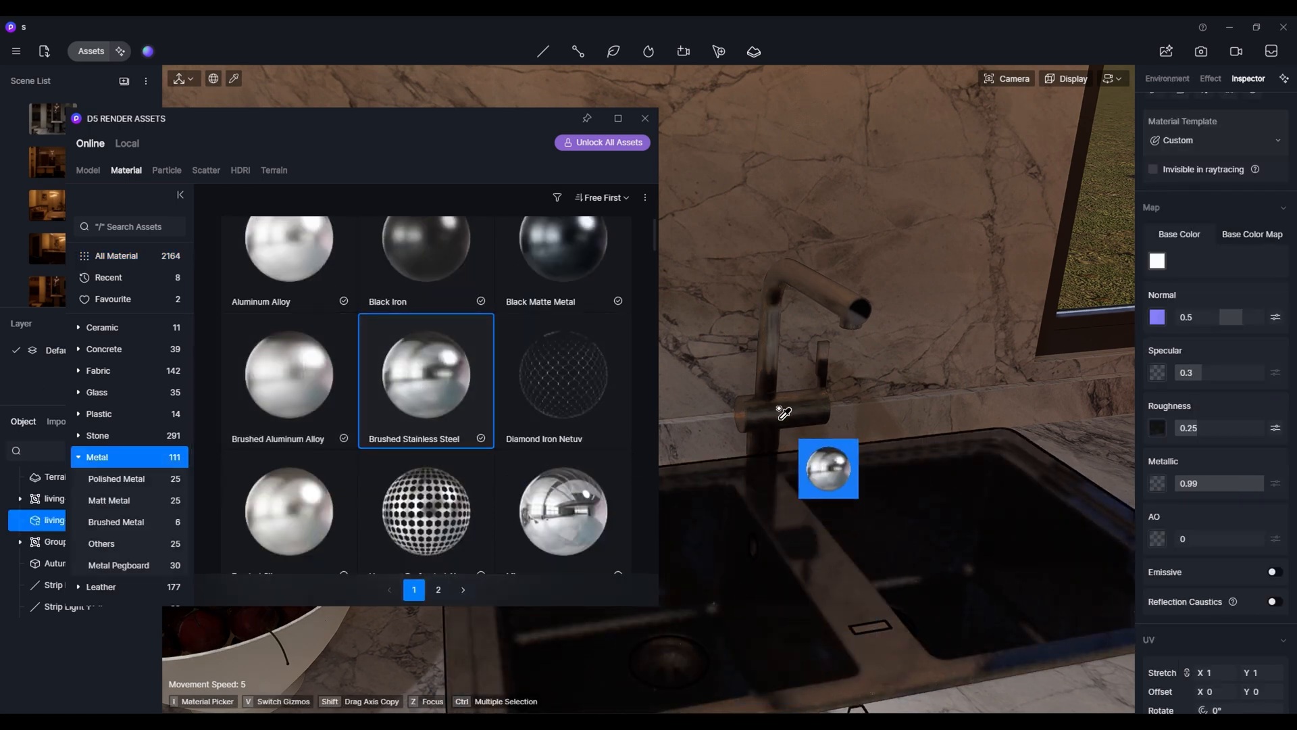
left_click(643, 119)
key("Escape")
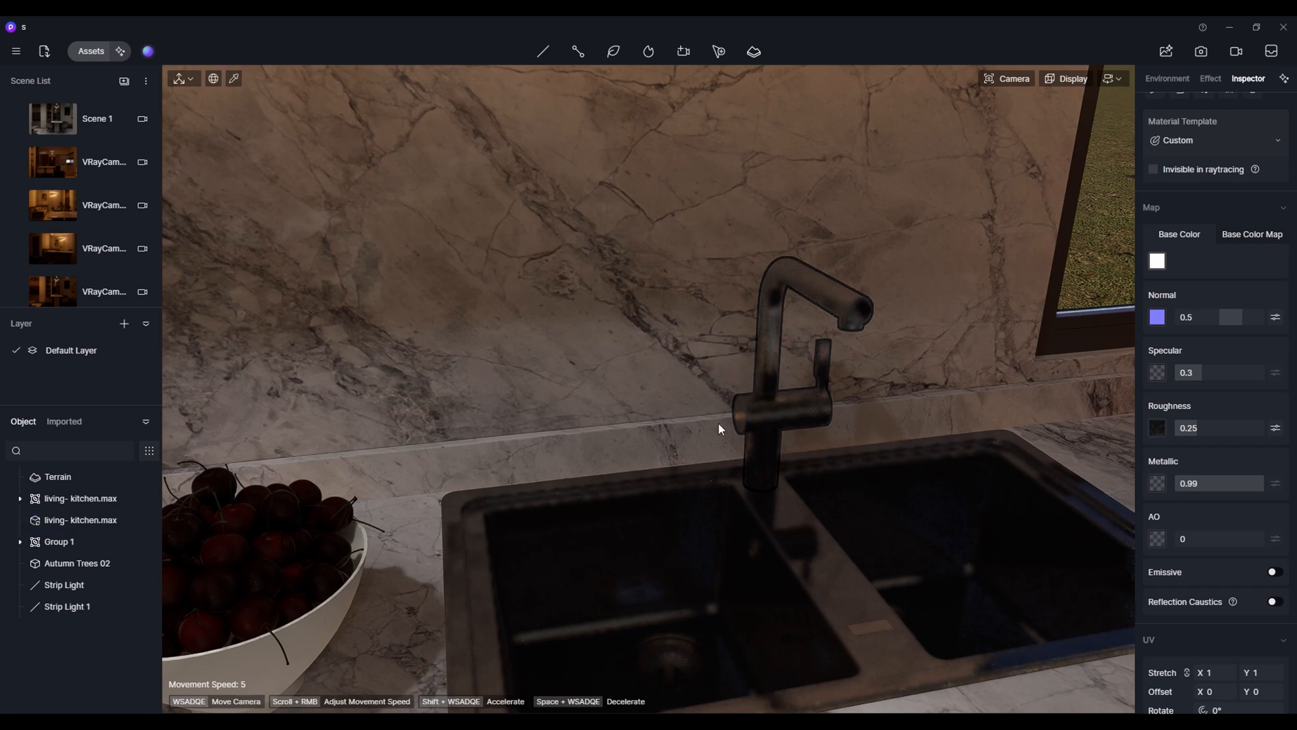
- Examine the marble backsplash, cooktop wall and dining area from several viewpoints under the strip lighting
scroll(770, 432, "down", 3)
scroll(769, 429, "down", 5)
right_click_drag(755, 428, 408, 160)
left_click(773, 316)
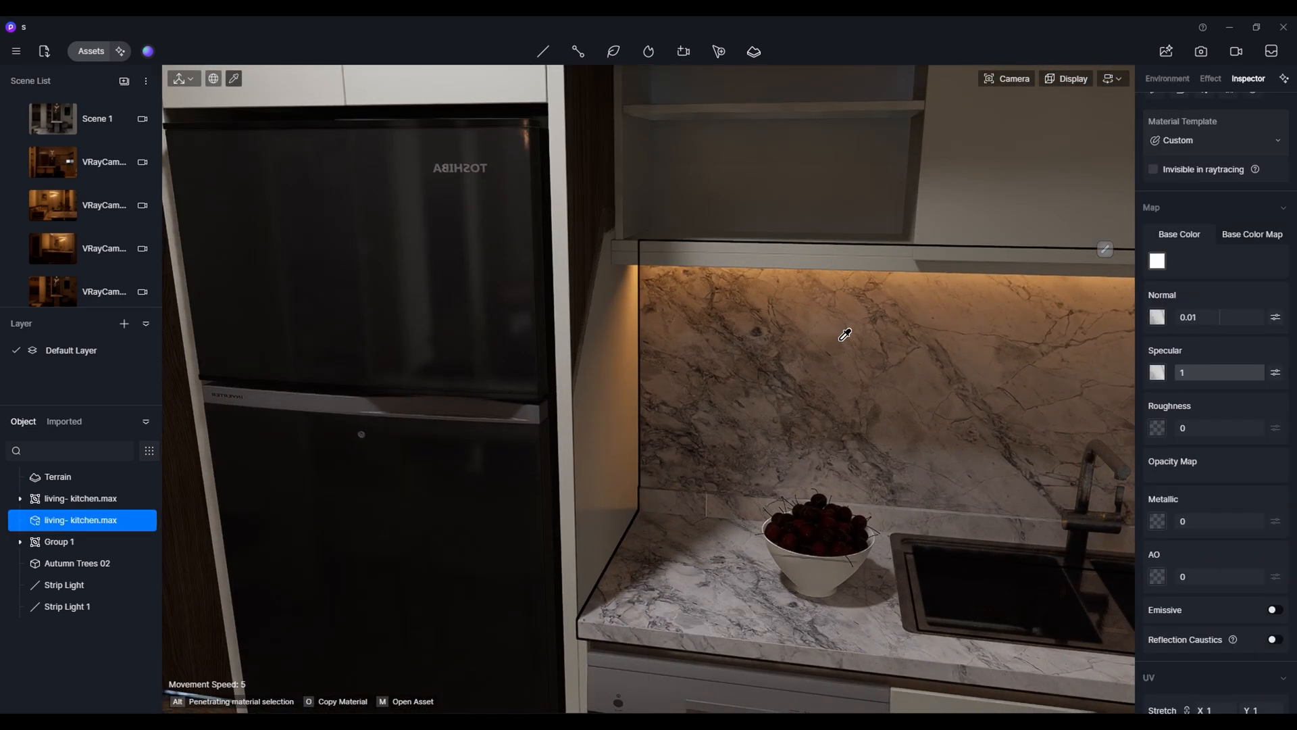
key("d")
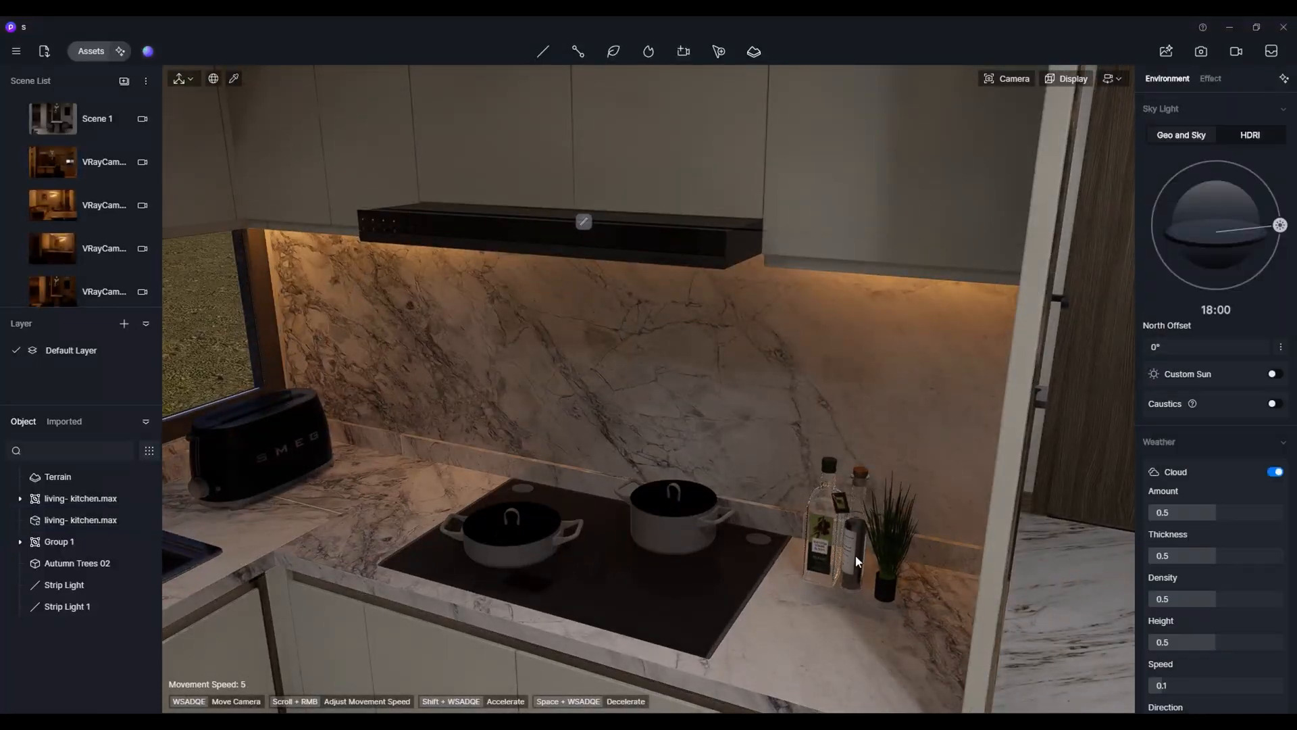
key("s")
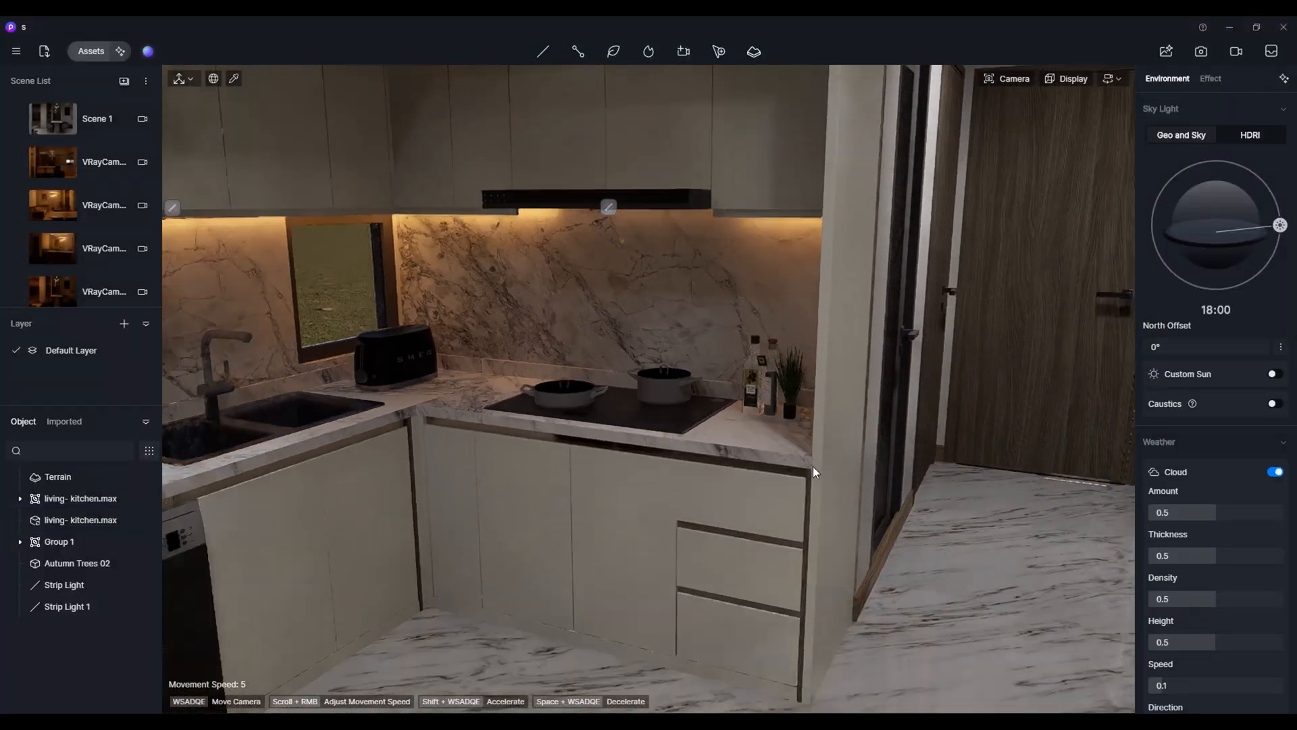
key("s")
key("d")
mouse_move(816, 461)
right_mouse_down()
mouse_move(777, 476)
mouse_move(810, 467)
right_mouse_up()
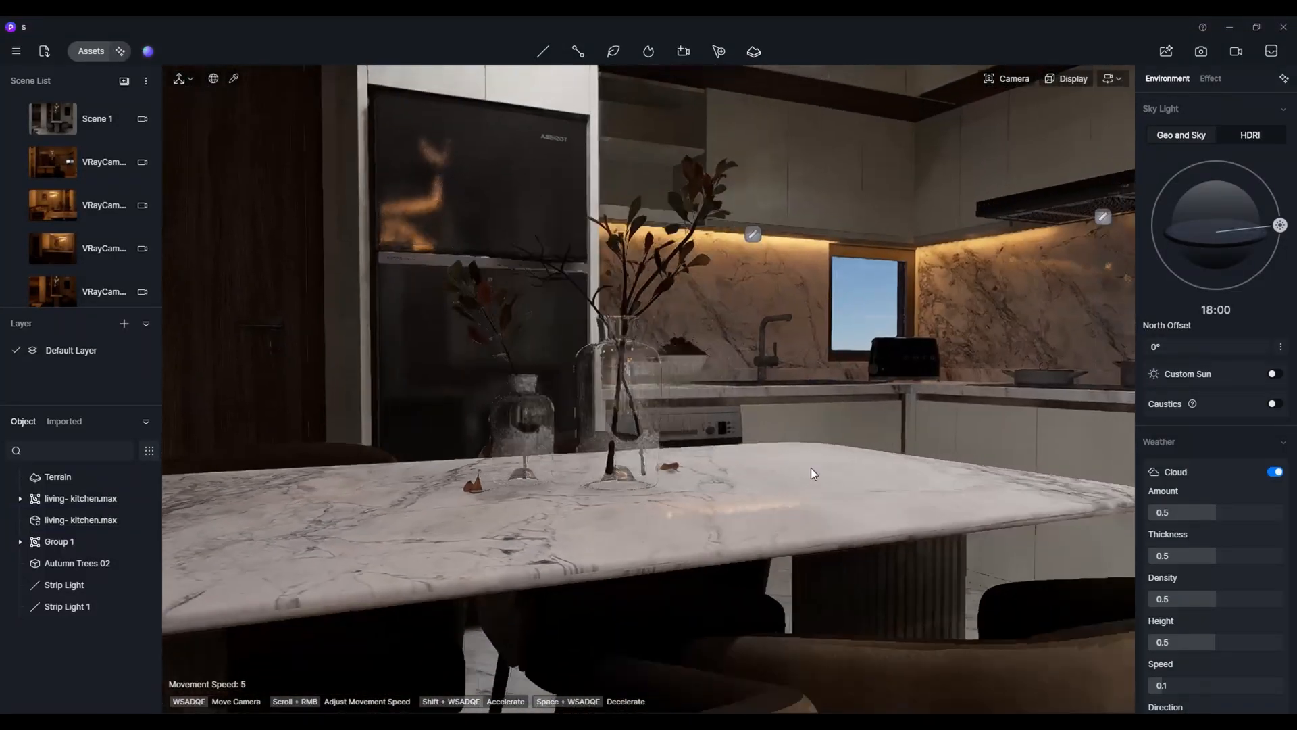
key("s")
key("e")
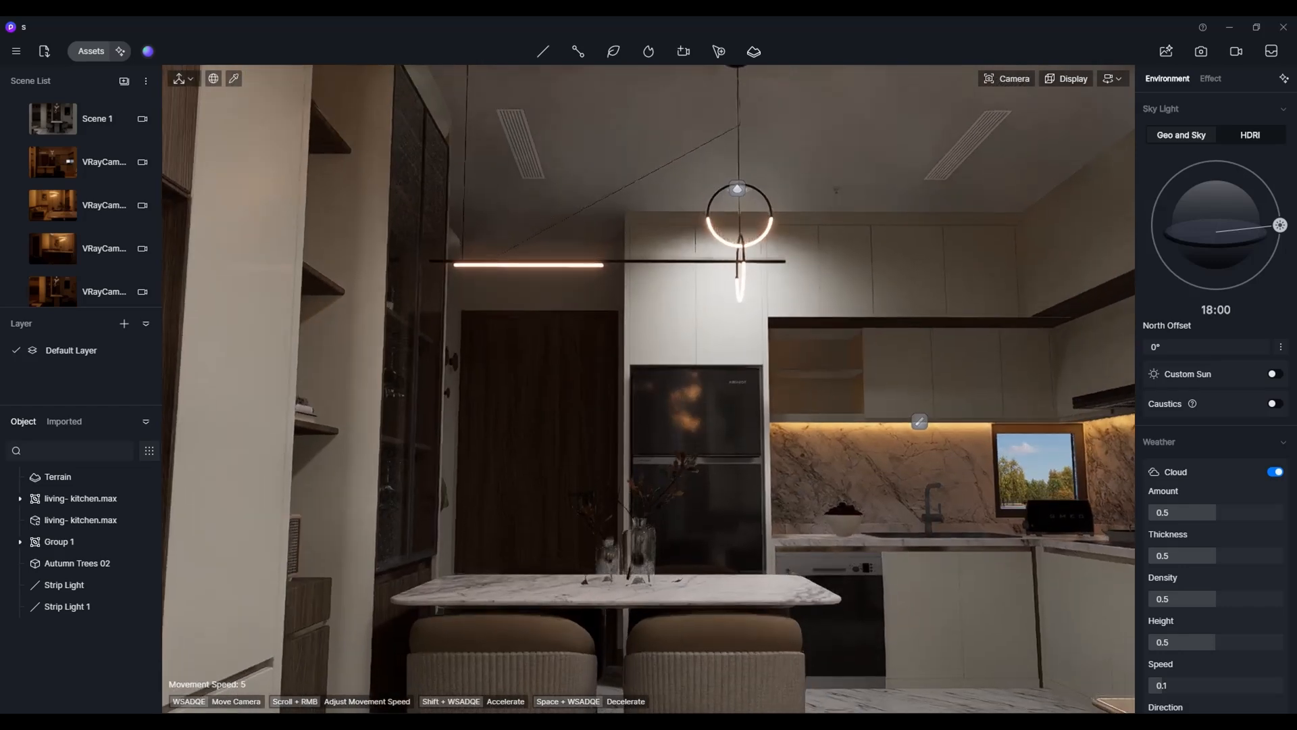
key("w")
- Add a ceiling spotlight near the wooden door with cone angle 80, intensity 50 and Visible in Reflection off
mouse_move(550, 55)
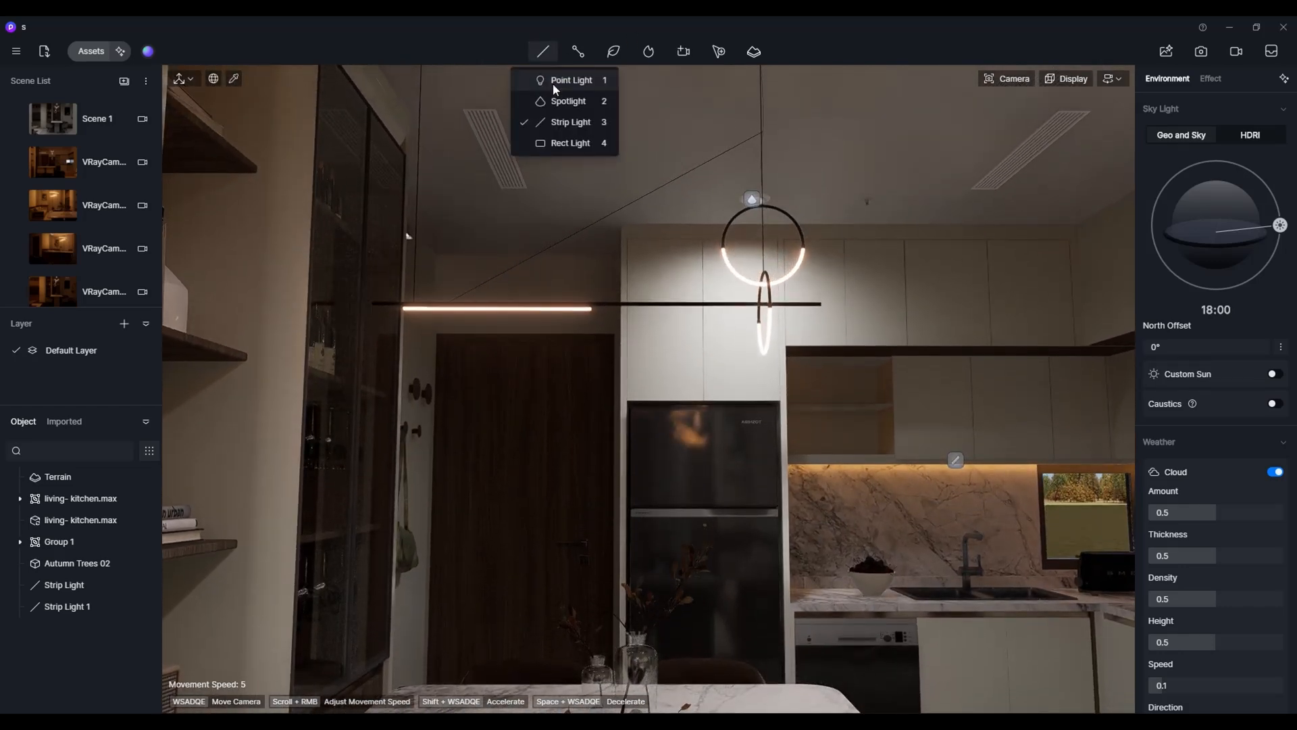
left_click(559, 100)
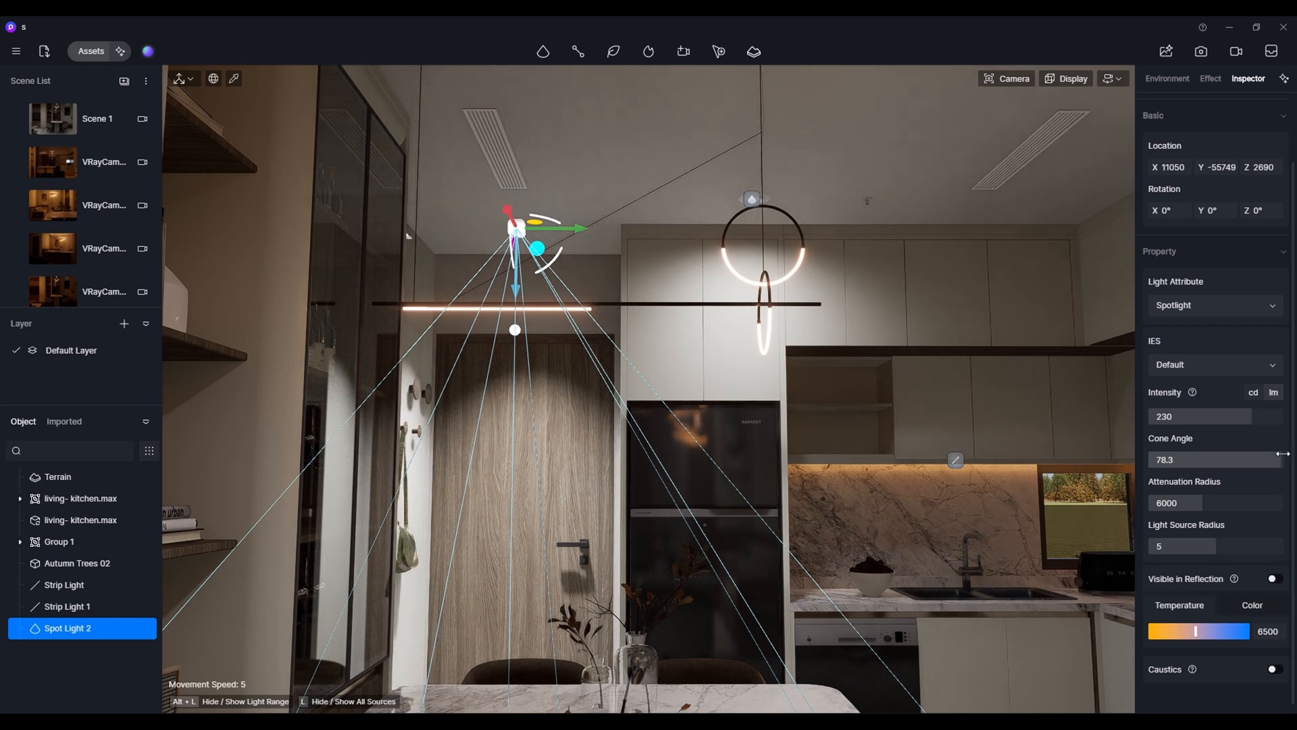
key("Return")
key("s")
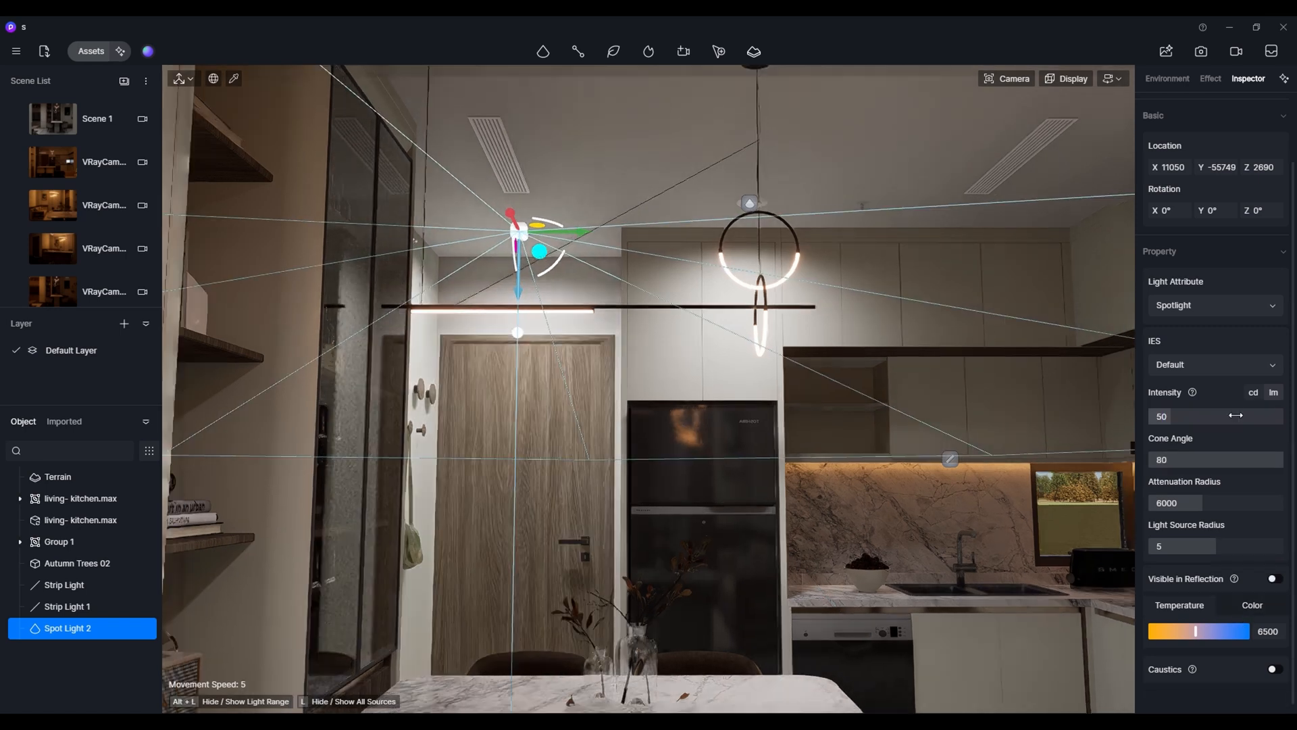
- Review the new spotlight's effect across the kitchen and dining area, and check the cream cabinet fronts' material settings
right_click_drag(749, 412, 750, 614)
left_click(793, 547)
key("Escape")
key("q")
key("s")
key("s")
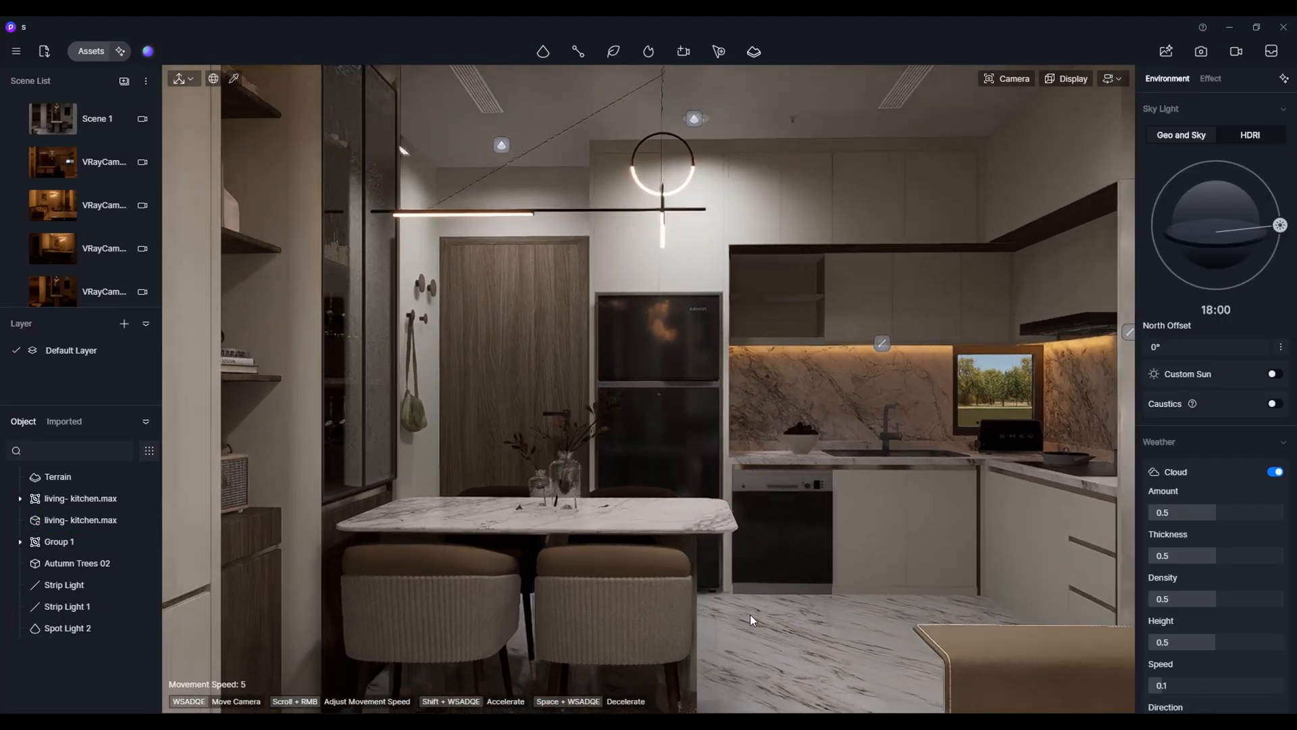
key("a")
key("d")
key("q")
key("s")
key("e")
key("w")
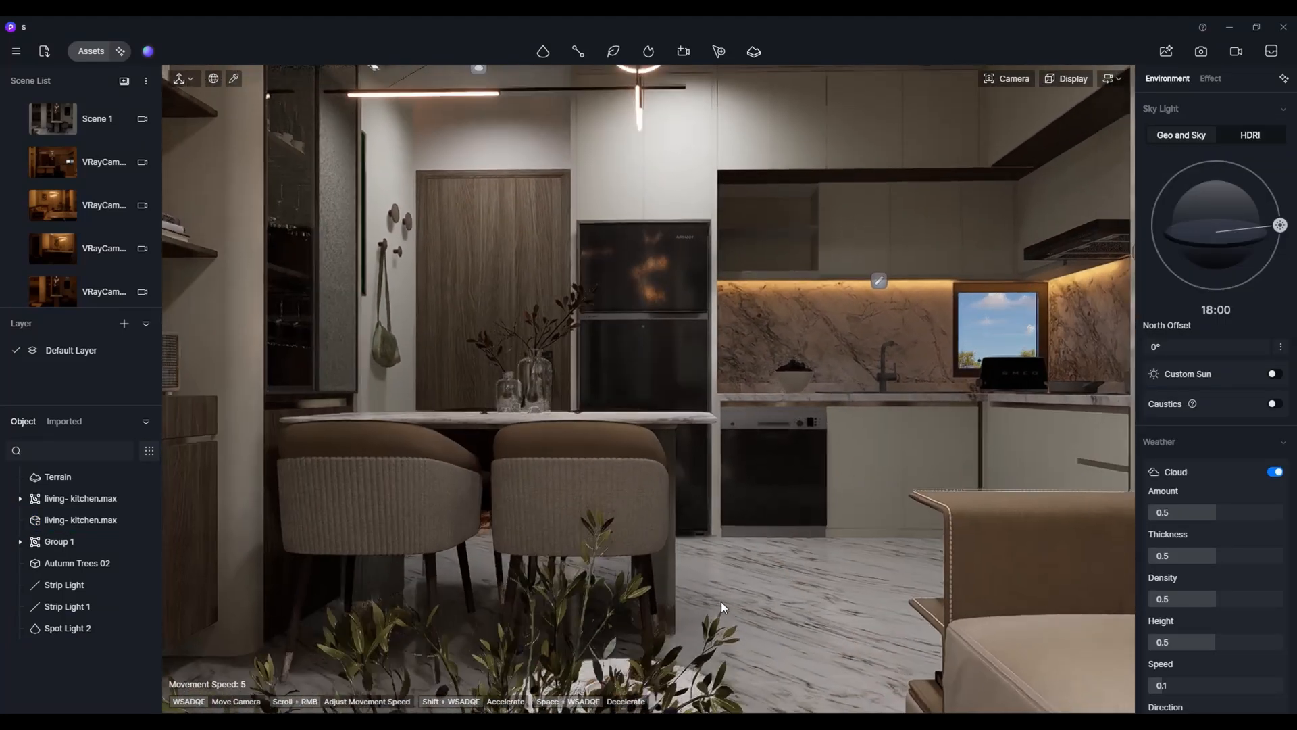
left_click(537, 269)
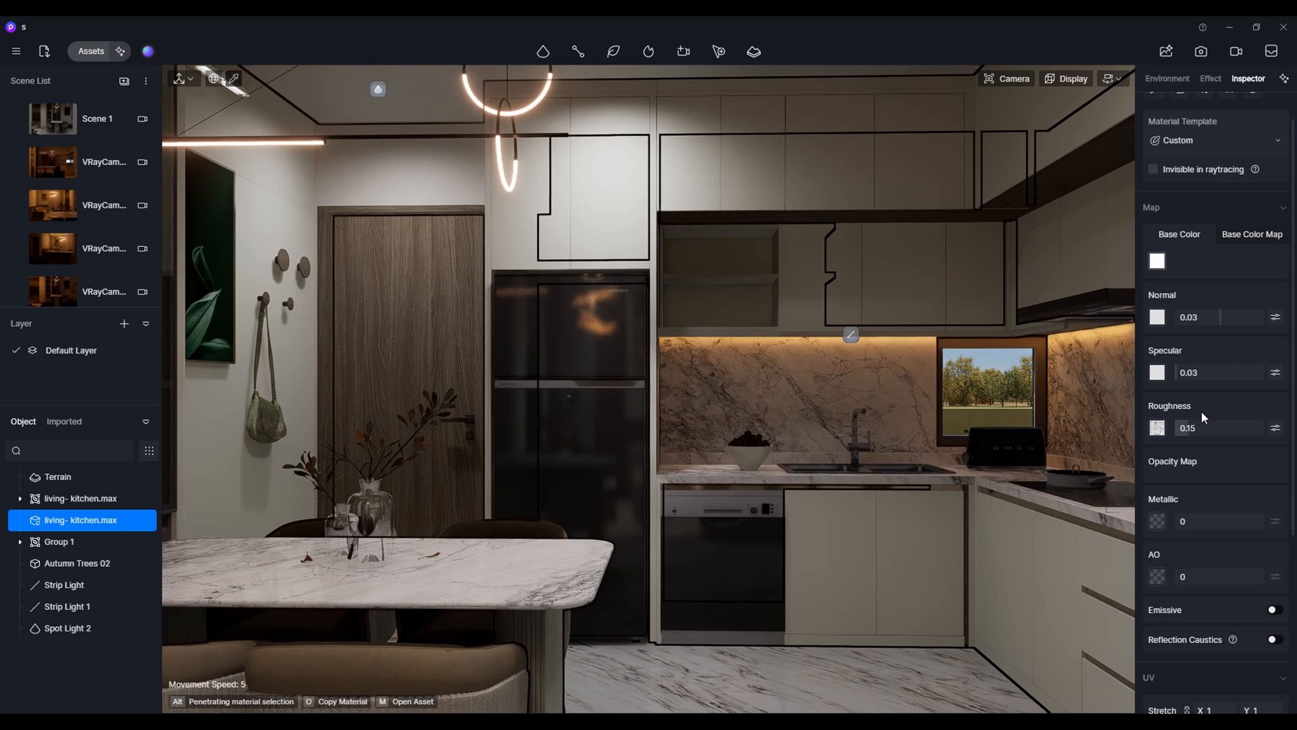
key("Escape")
- Apply the Brass metal material from the asset library to the band at the foot of the dining table base
right_click_drag(874, 648, 840, 550)
key("a")
key("w")
key("s")
key("w")
key("w")
key("d")
key("w")
key("s")
key("s")
key("w")
key("q")
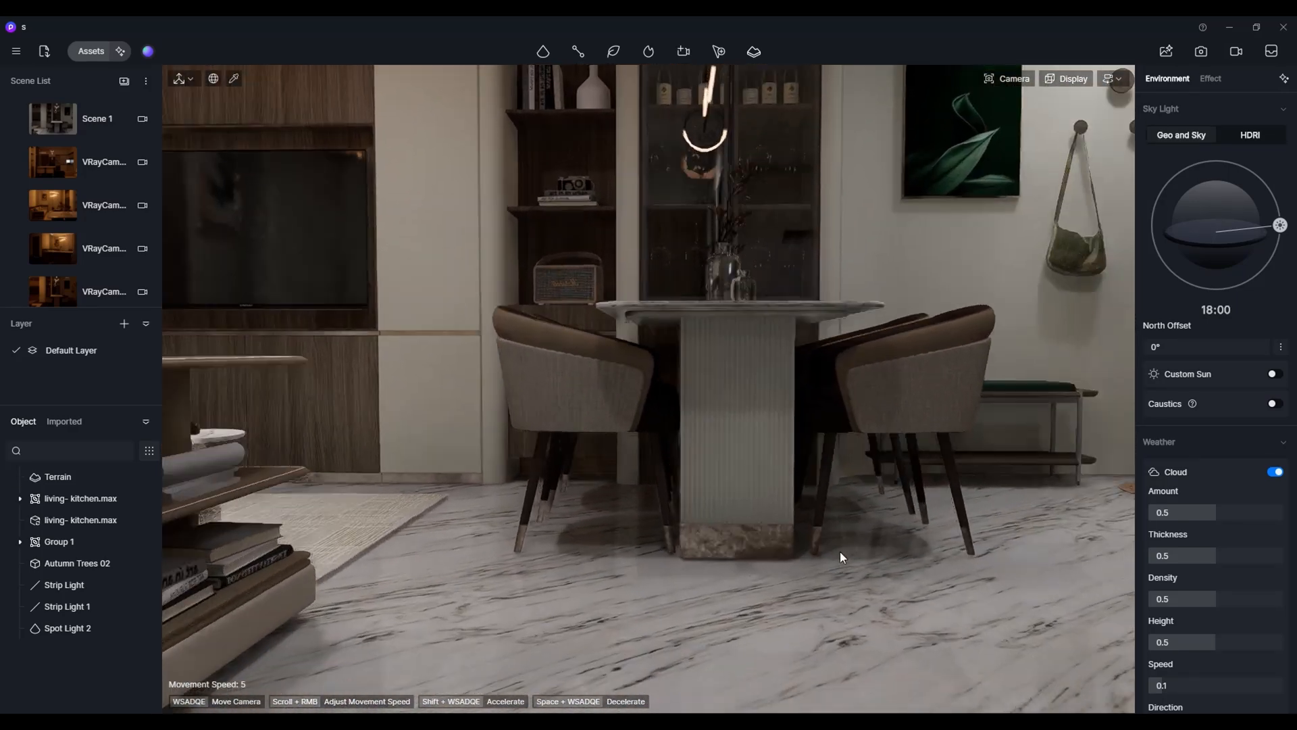
key("e")
left_click(90, 52)
scroll(325, 345, "down", 10)
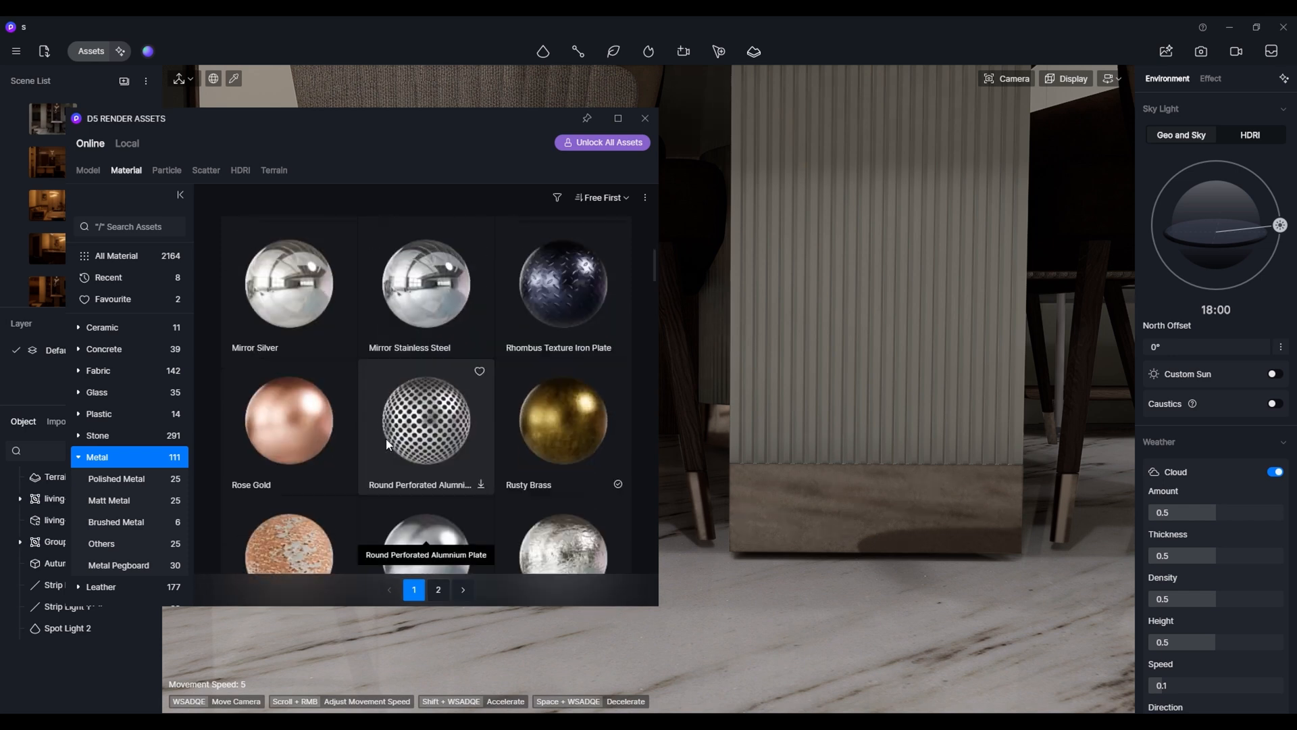
left_click_drag(341, 450, 776, 500)
left_click(645, 118)
- Set the roughness of the smooth cream wall panel's material between the wooden door and the sofa to 0.75
key("s")
key("q")
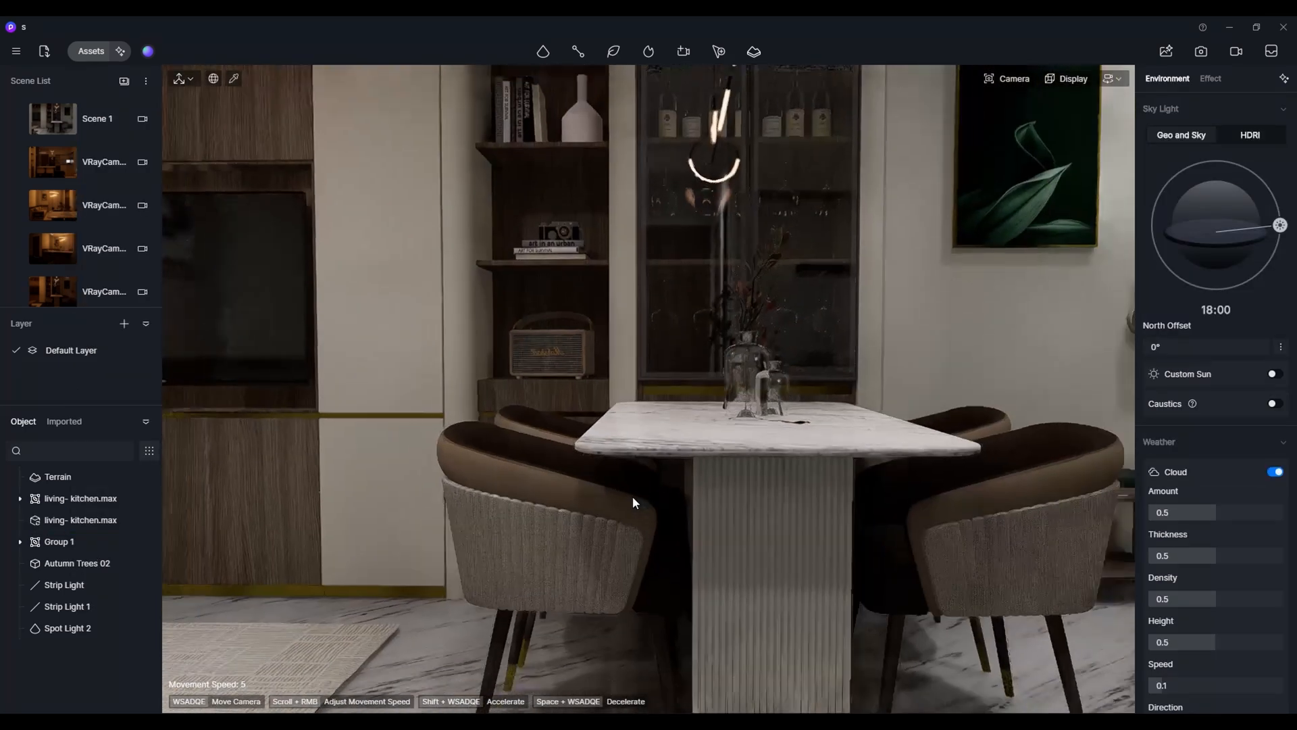
right_click_drag(633, 498, 621, 435)
key("a")
key("w")
key("s")
key("w")
key("s")
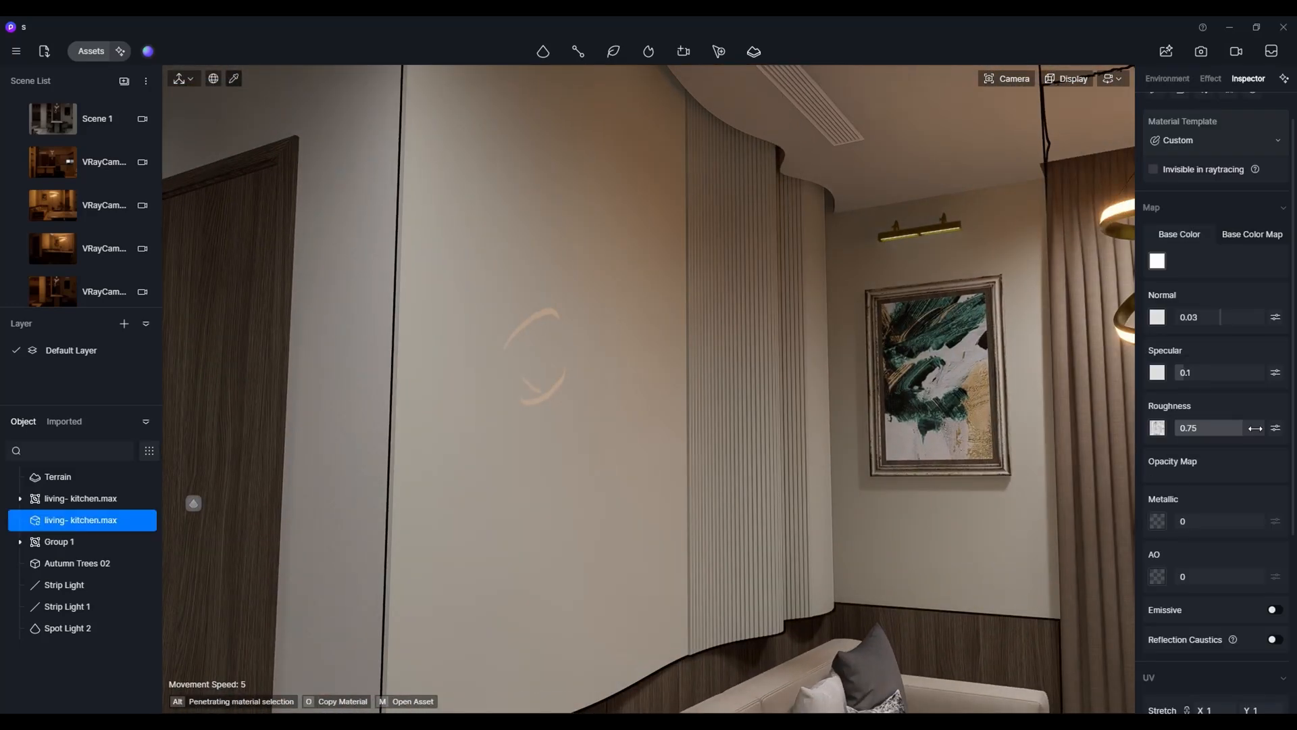
- Add a spotlight under the brass picture lamp above the abstract painting, with cone angle 80 and Visible in Reflection off
key("d")
key("w")
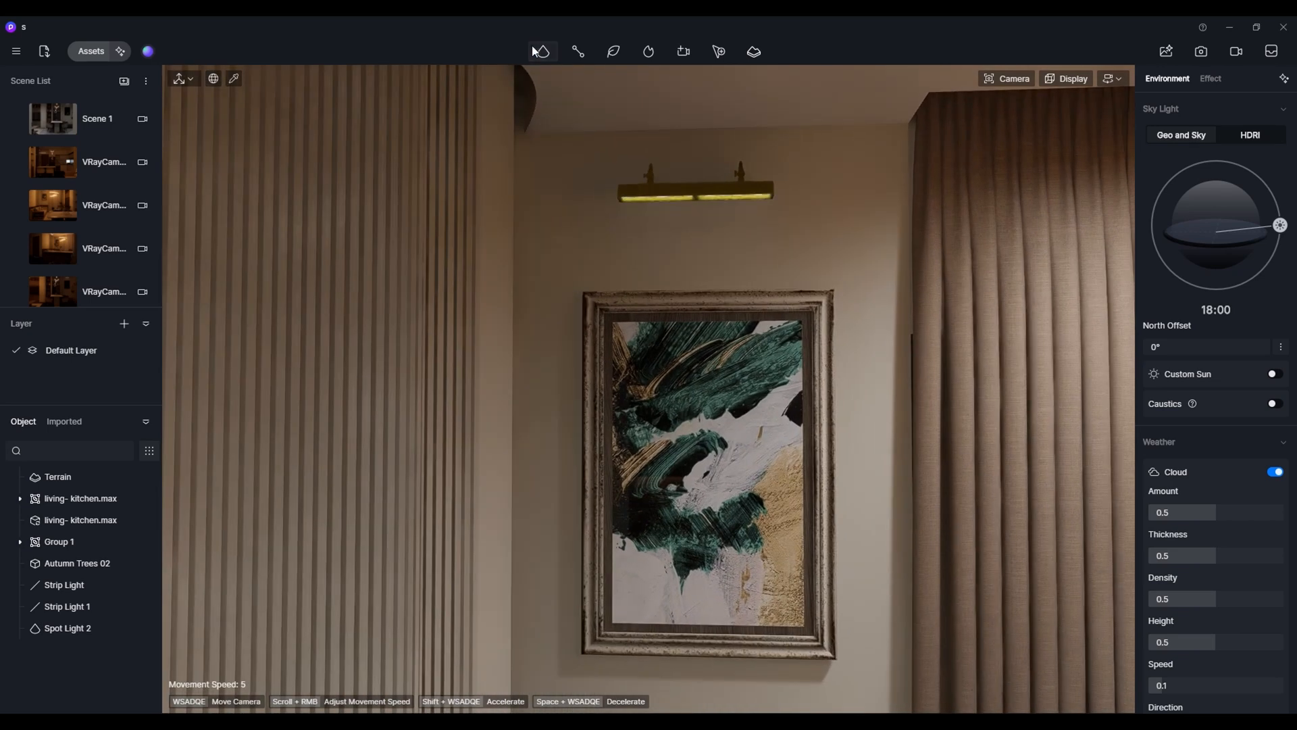
left_click(560, 95)
left_click(692, 208)
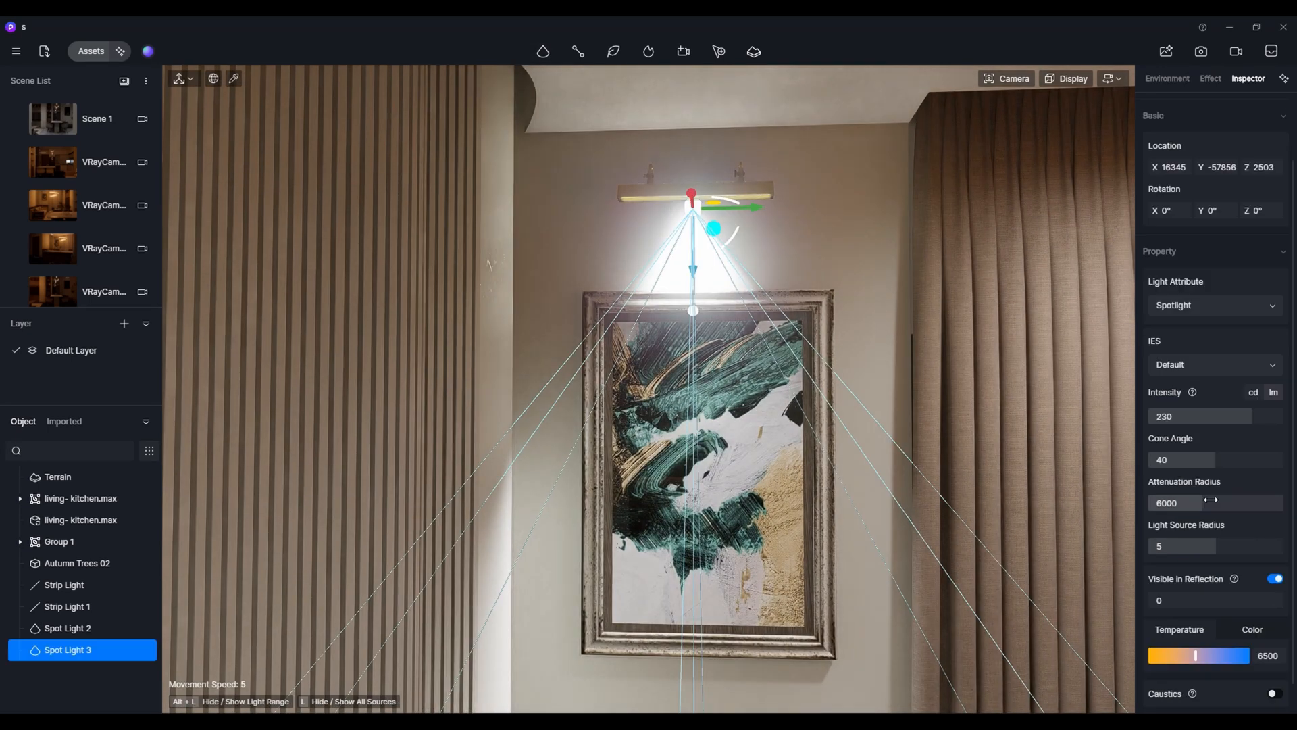
left_click_drag(1215, 459, 1284, 460)
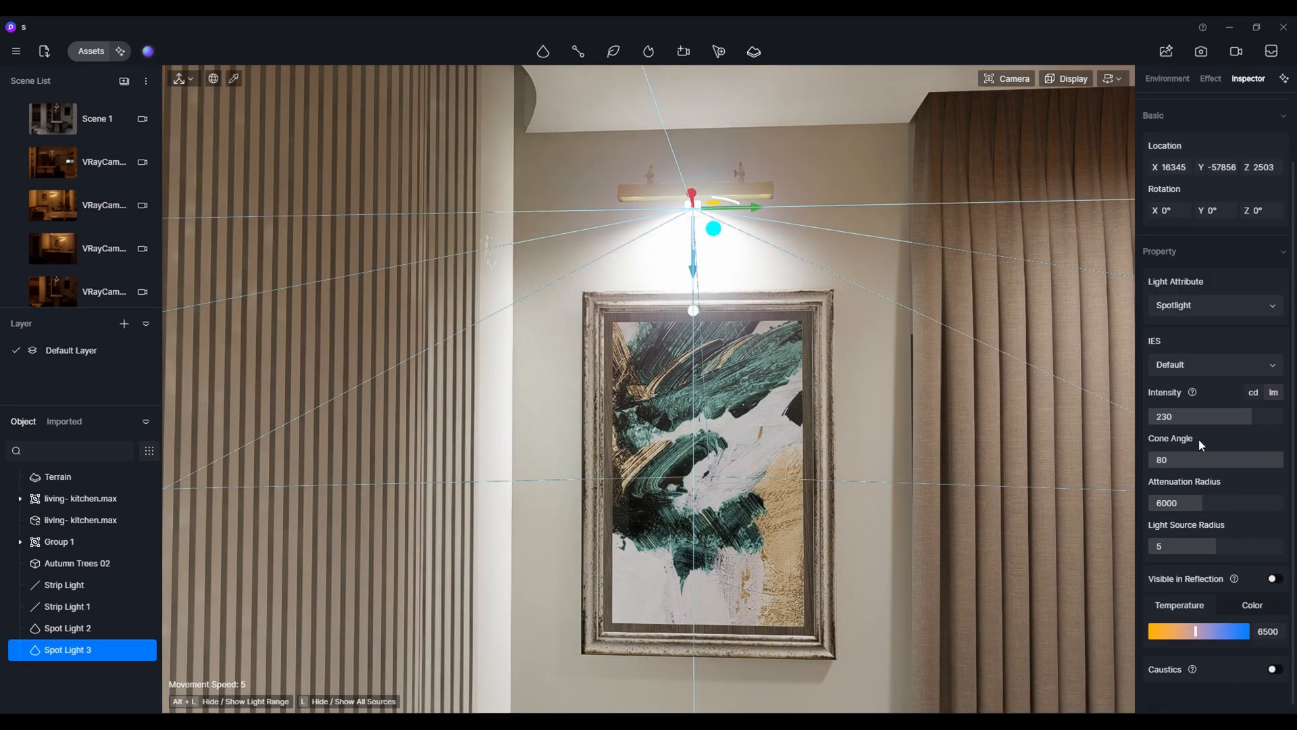
- Add a spotlight under the lamp above the green leaf picture, with cone angle 80, Visible in Reflection off and intensity 10
key("s")
left_click(791, 606)
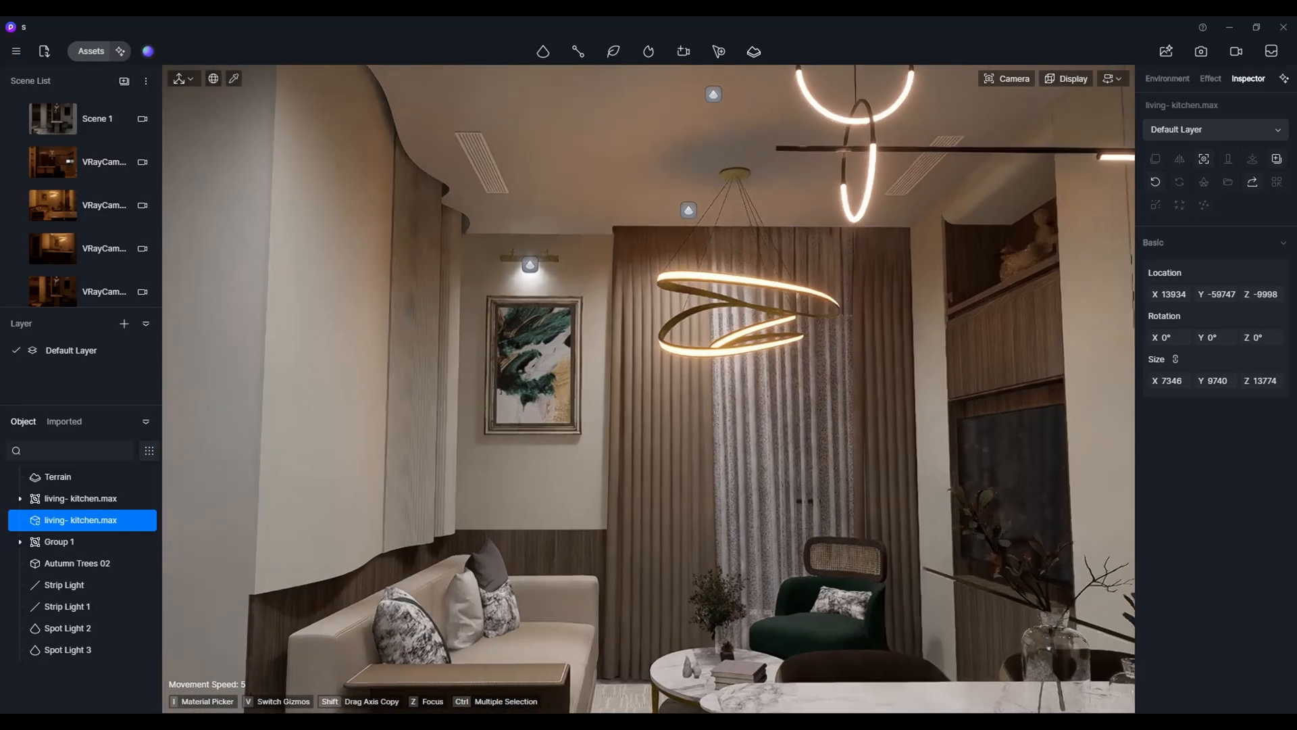
scroll(799, 614, "down", 3)
mouse_move(800, 616)
right_mouse_down()
mouse_move(846, 609)
mouse_move(804, 618)
mouse_move(848, 491)
mouse_move(853, 432)
right_mouse_up()
scroll(808, 609, "down", 3)
key("Escape")
scroll(820, 596, "up", 5)
mouse_move(542, 51)
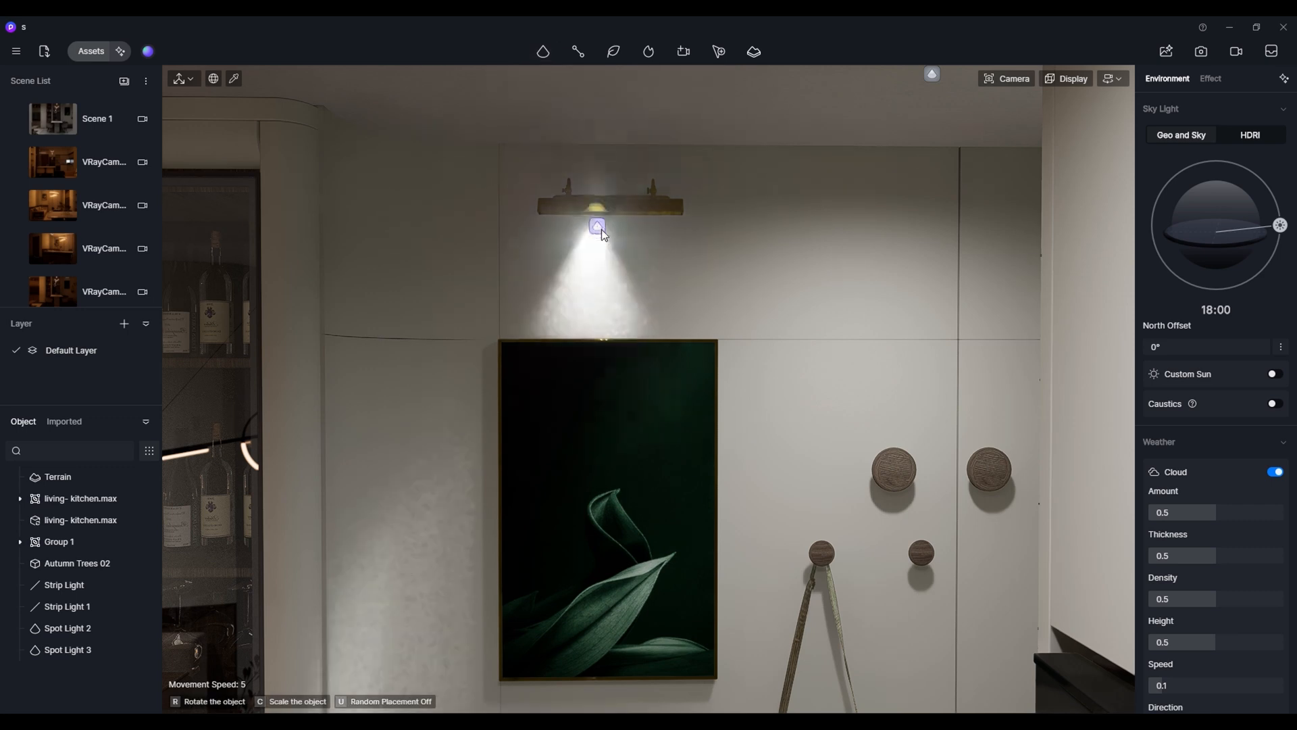
left_click(601, 229)
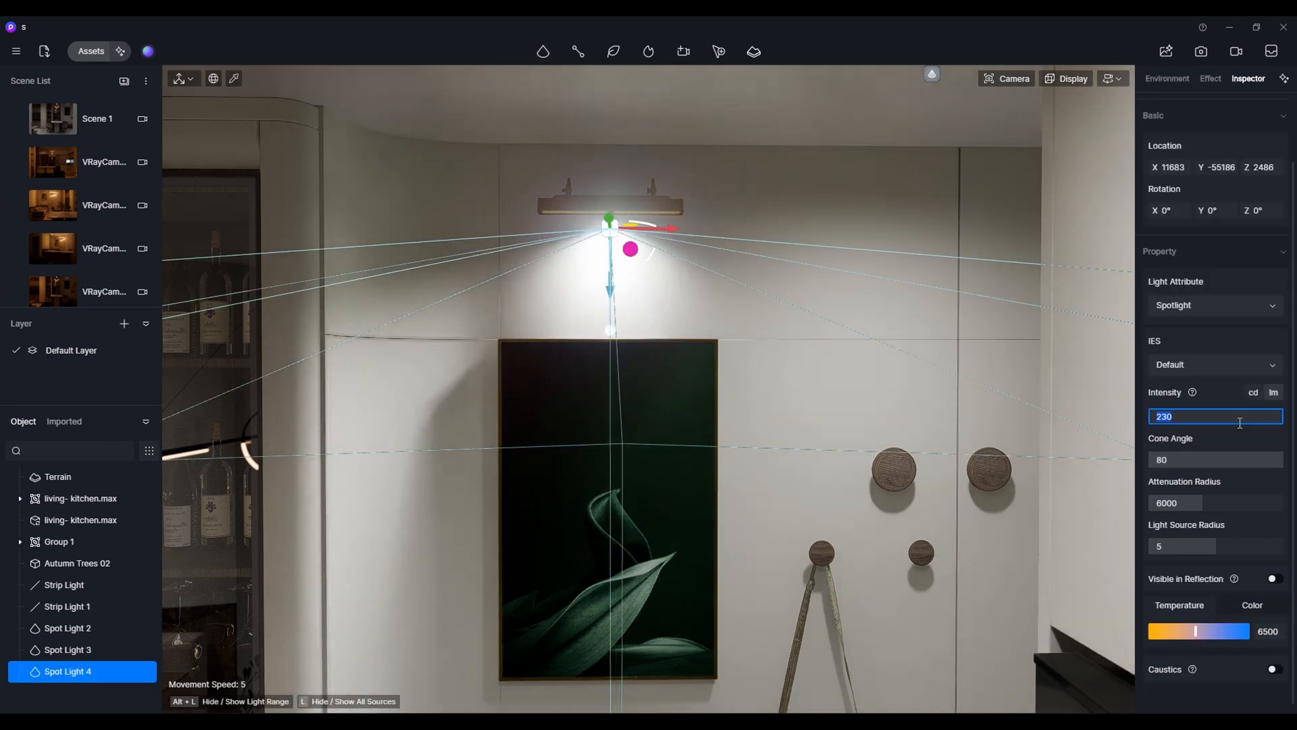
type("10")
key("Return")
- Review the dining table, shelving and picture lighting from farther back in the room
key("s")
right_click_drag(932, 526, 740, 617)
left_click(739, 618)
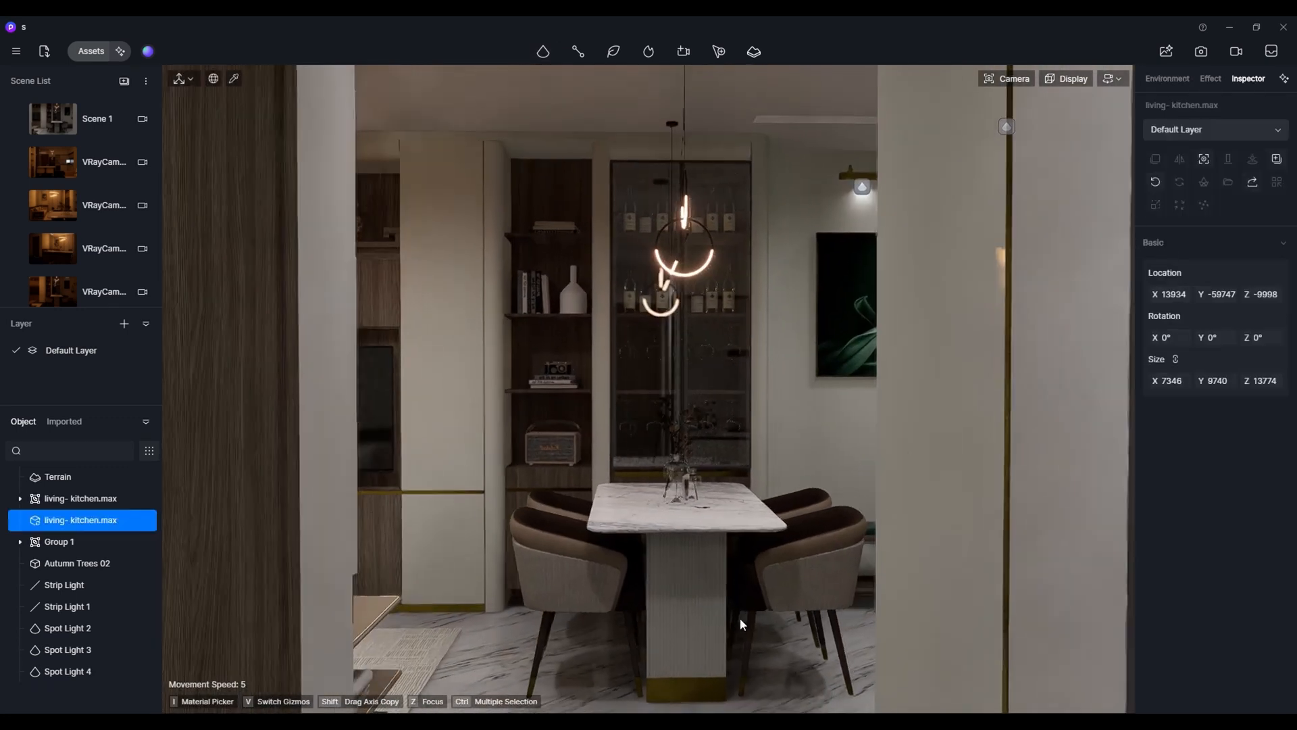
key("w")
key("Escape")
key("d")
key("a")
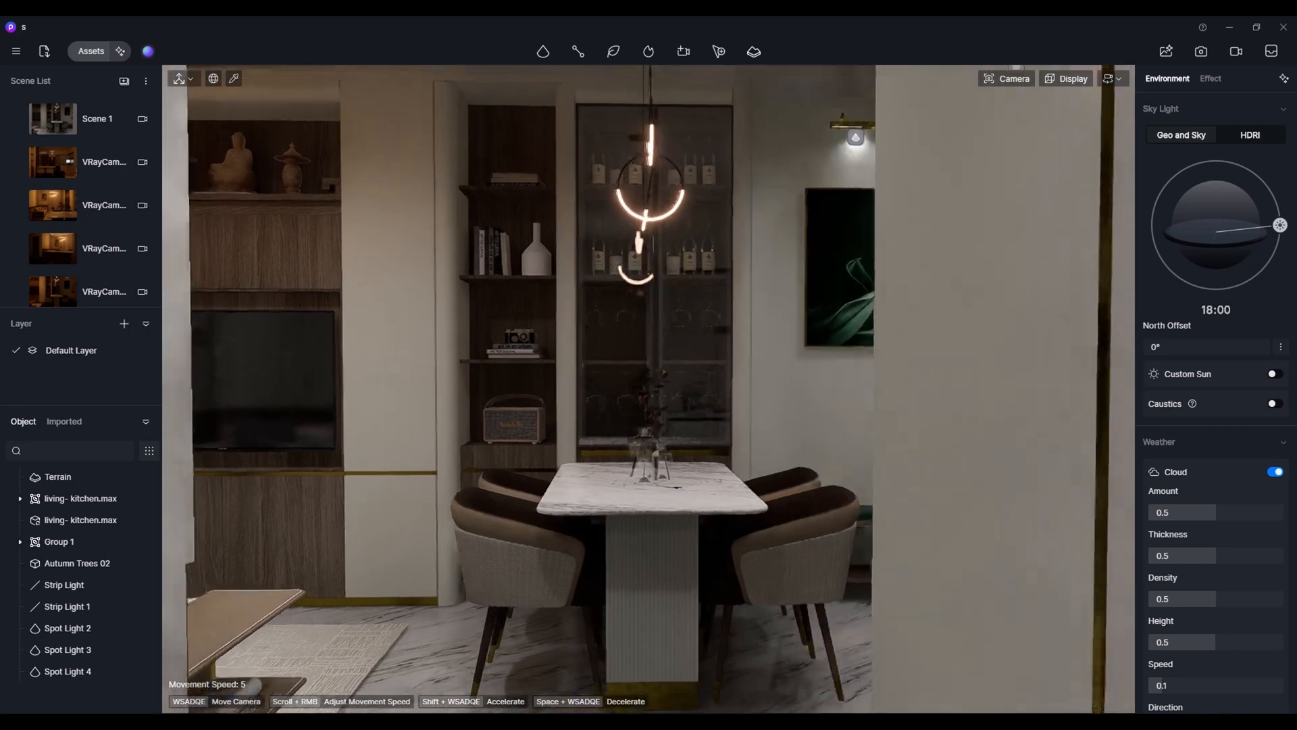
key("s")
- Examine the Carpet and Others fabric materials in the asset library for the beige sofa upholstery
left_click(57, 121)
right_click_drag(649, 594, 821, 419)
left_click(608, 627)
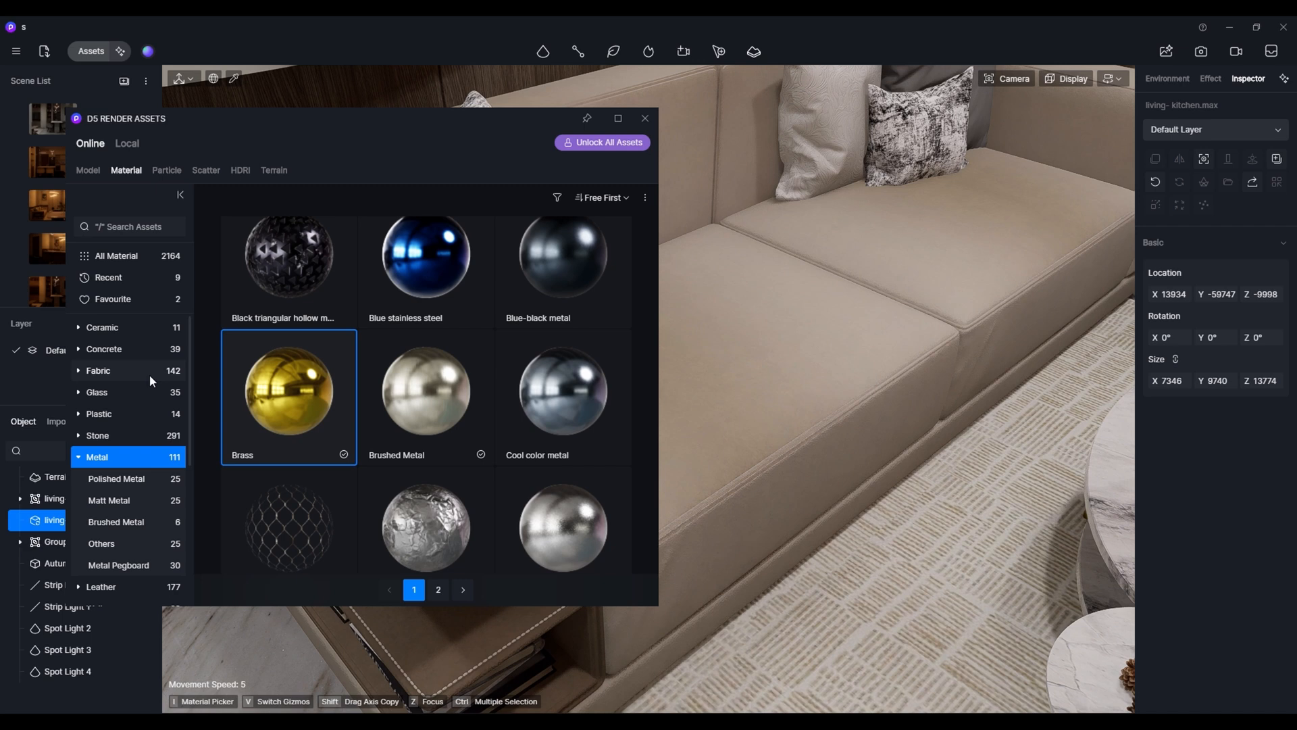
left_click(158, 371)
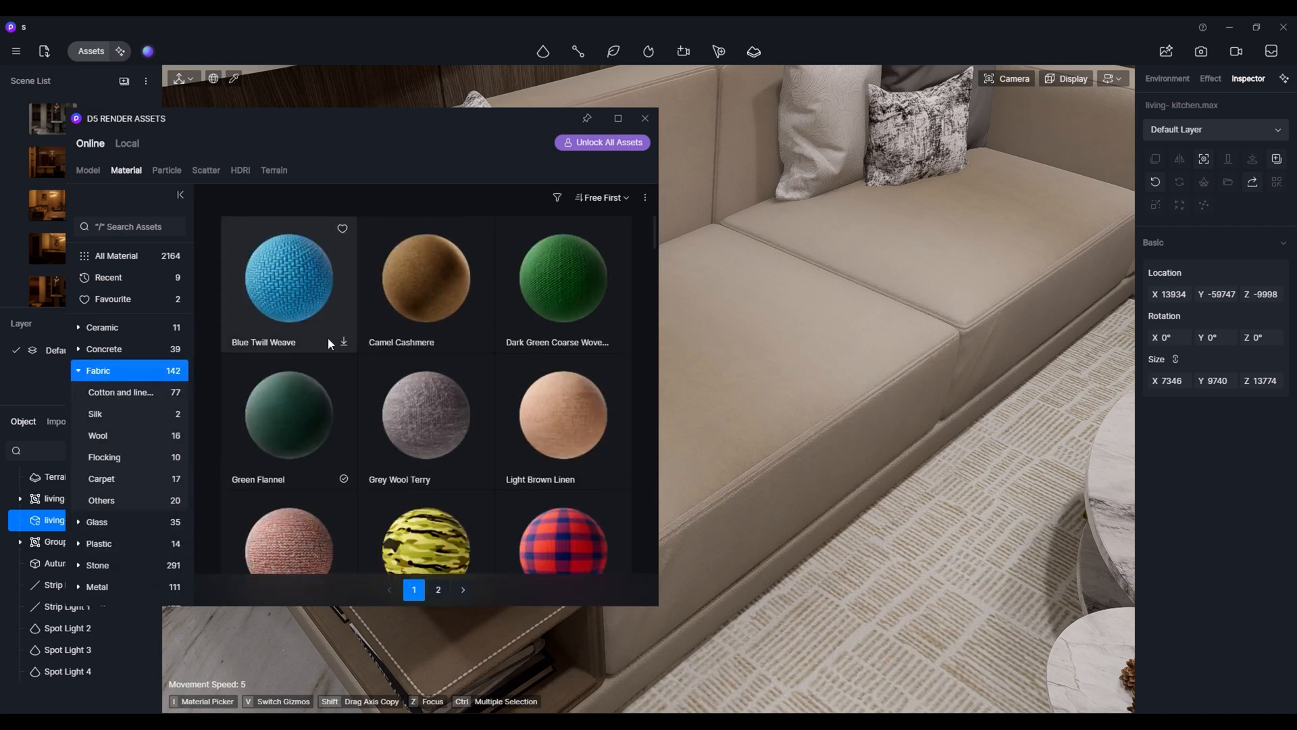
left_click(103, 460)
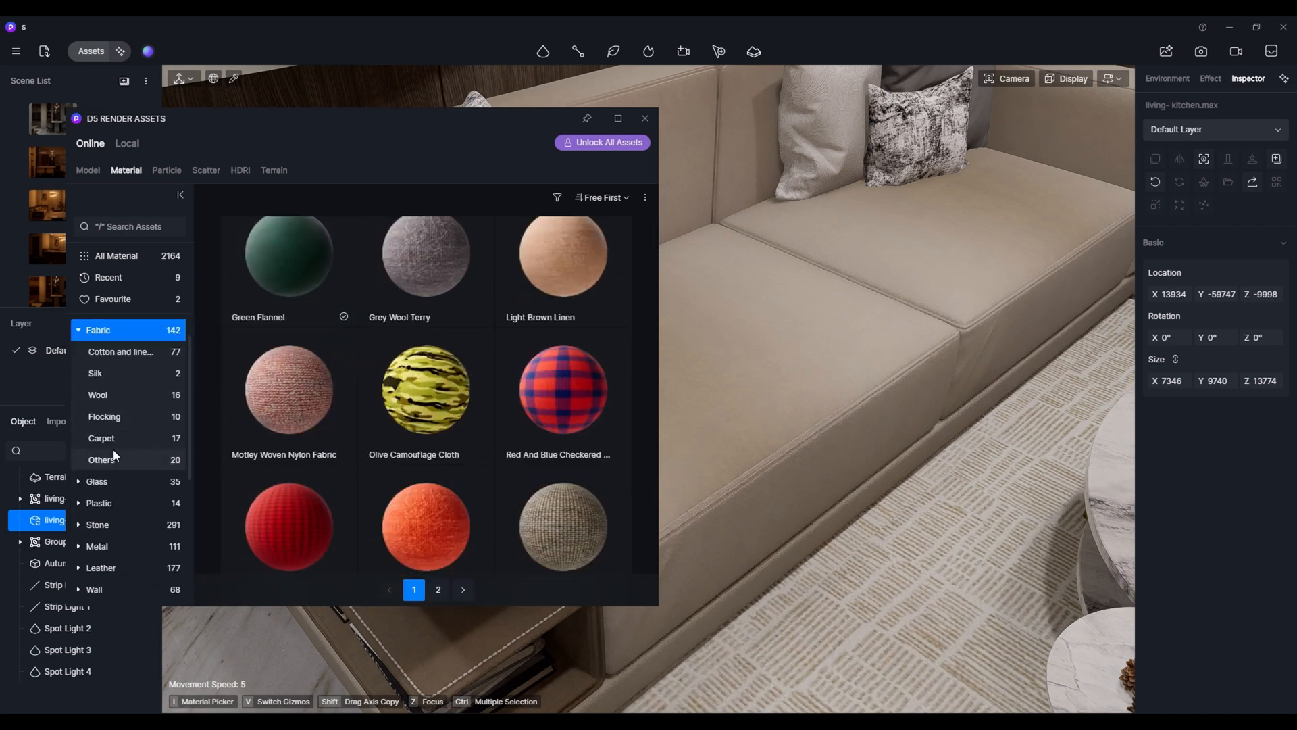
left_click(109, 435)
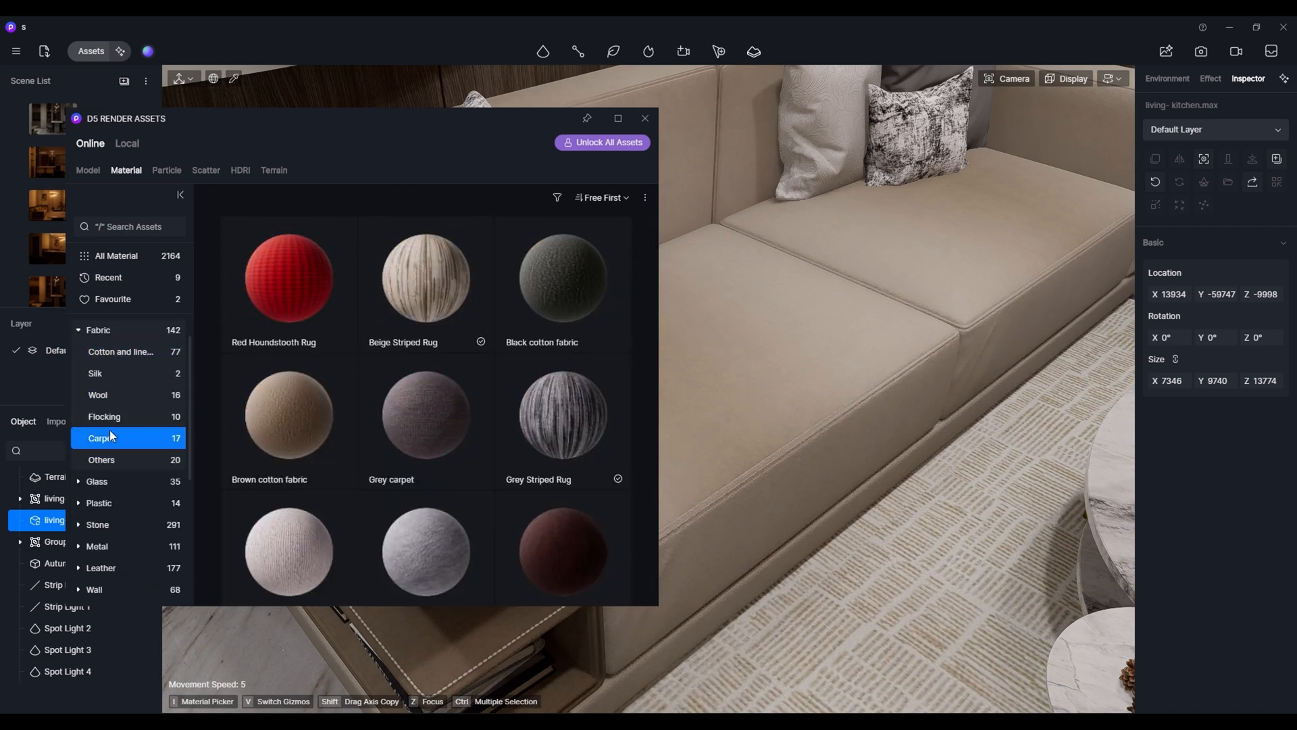
scroll(133, 439, "down", 1)
left_click(131, 422)
scroll(217, 393, "down", 4)
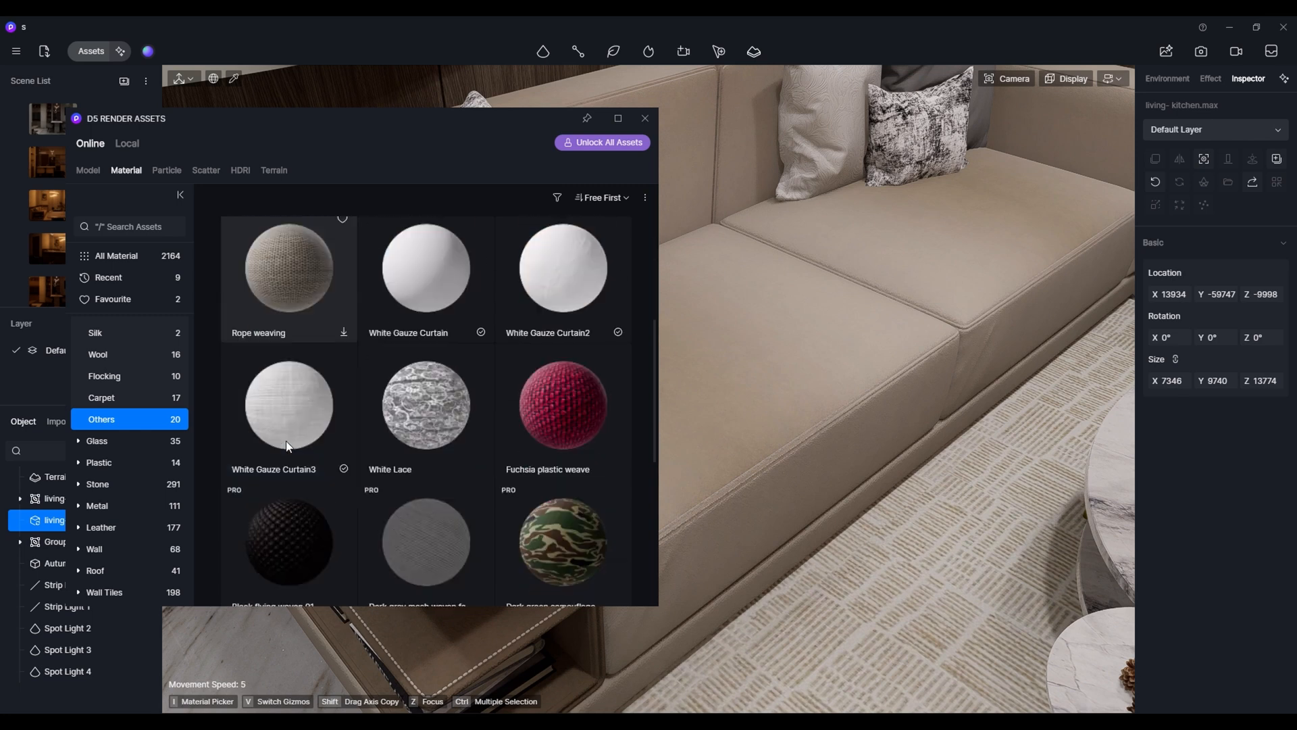
- Apply the Camel Cashmere wool material to the beige sofa upholstery
left_click(118, 380)
left_click(126, 355)
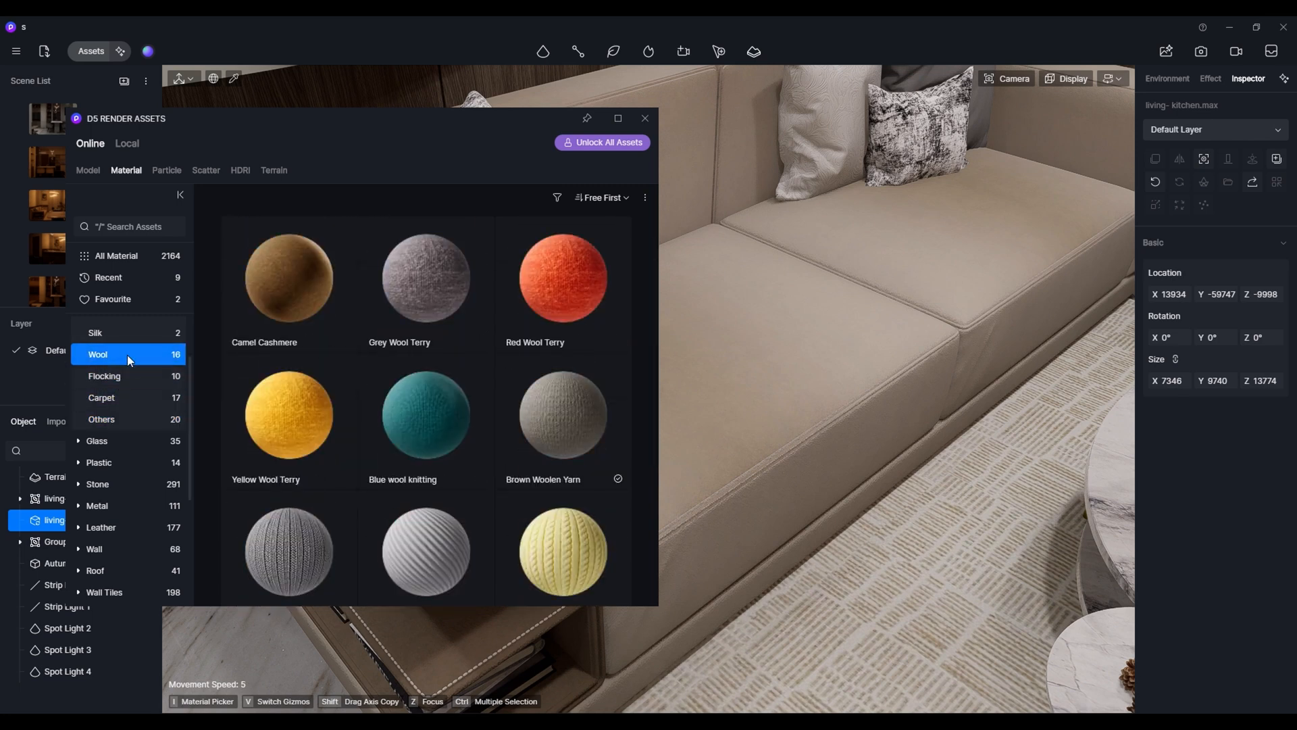
scroll(370, 378, "down", 3)
scroll(370, 378, "up", 3)
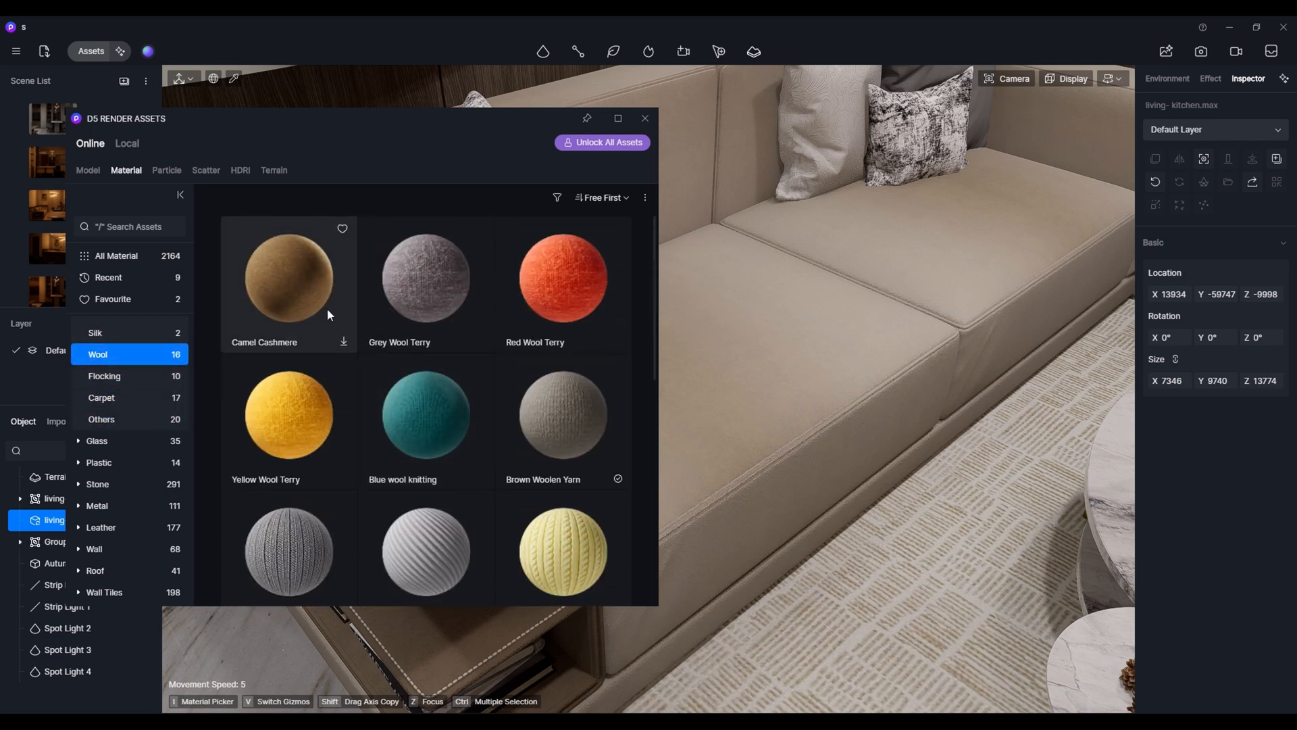
left_click(327, 308)
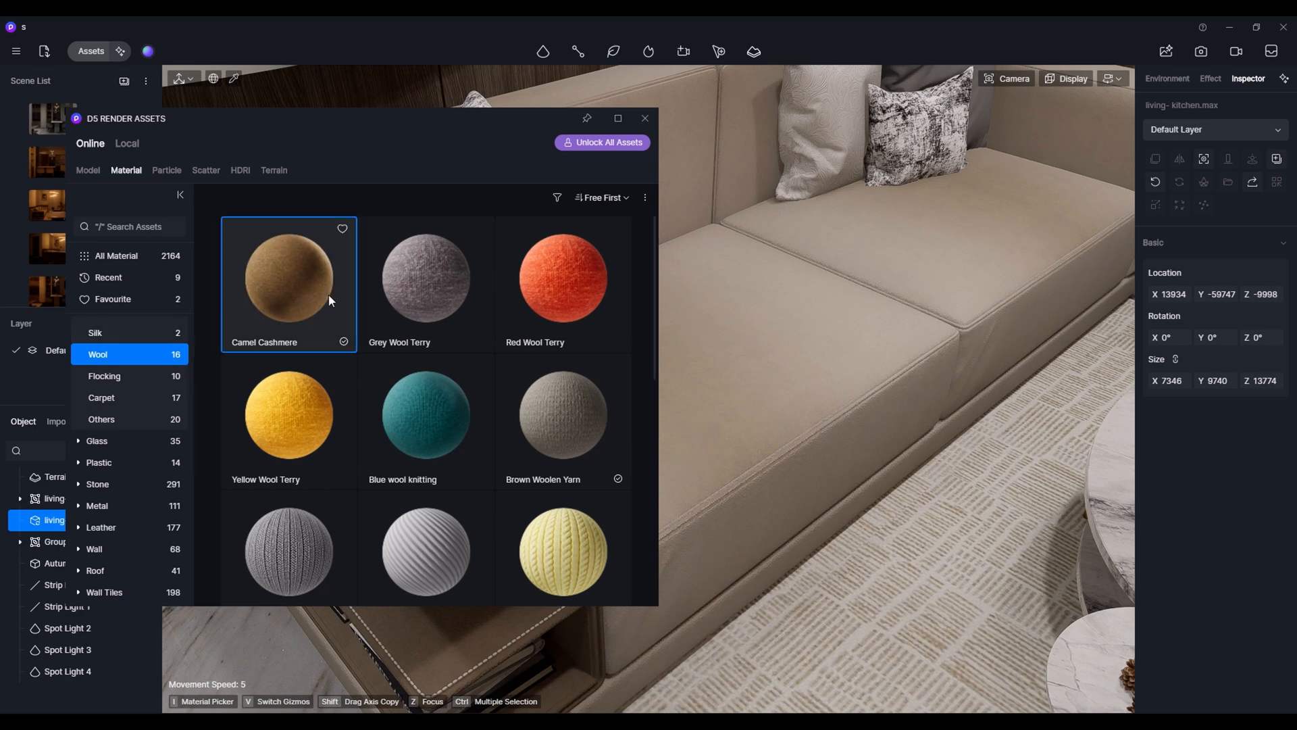
left_click_drag(328, 294, 697, 401)
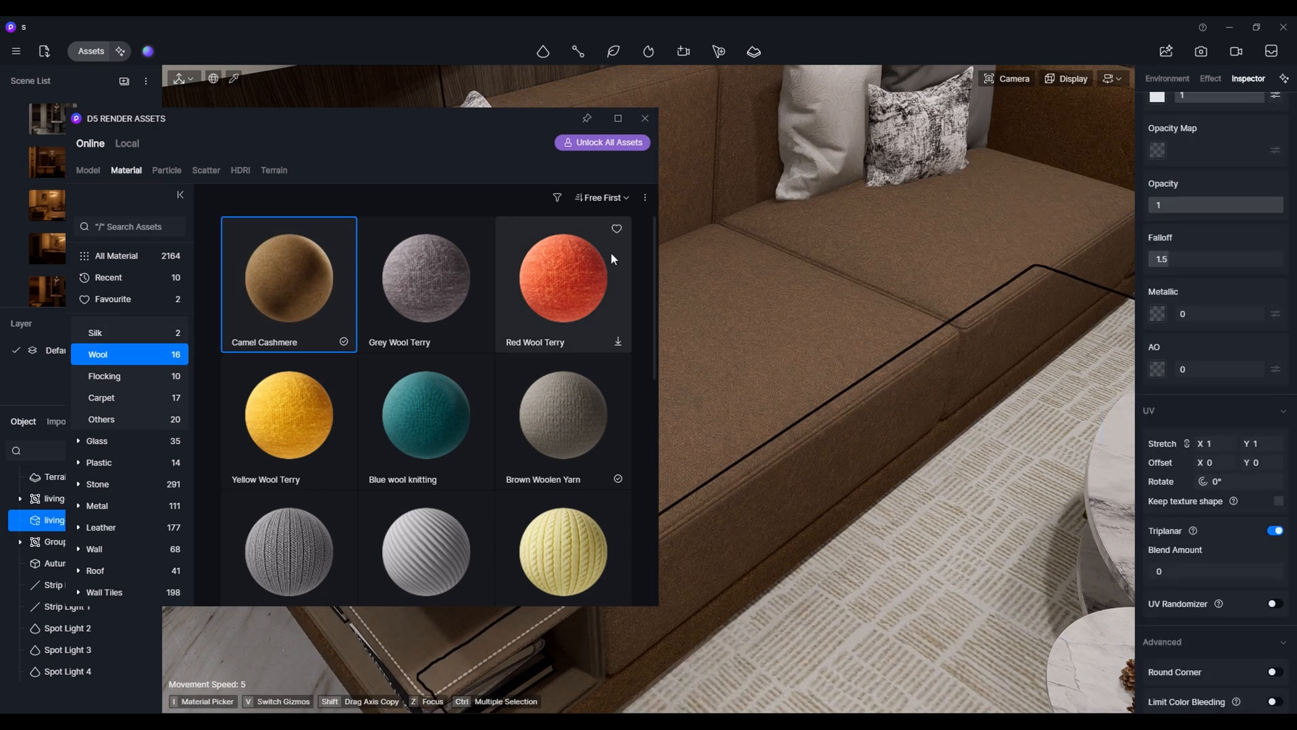
- Undo the Camel Cashmere material change on the sofa
left_click(645, 119)
key("Escape")
key("s")
right_click_drag(753, 379, 724, 329)
key("w")
key("ctrl+z")
key("ctrl+z")
- Add a strip light above the Buddha statue in the wooden niche over the TV
key("s")
key("w")
key("s")
key("w")
key("w")
key("s")
left_click(543, 52)
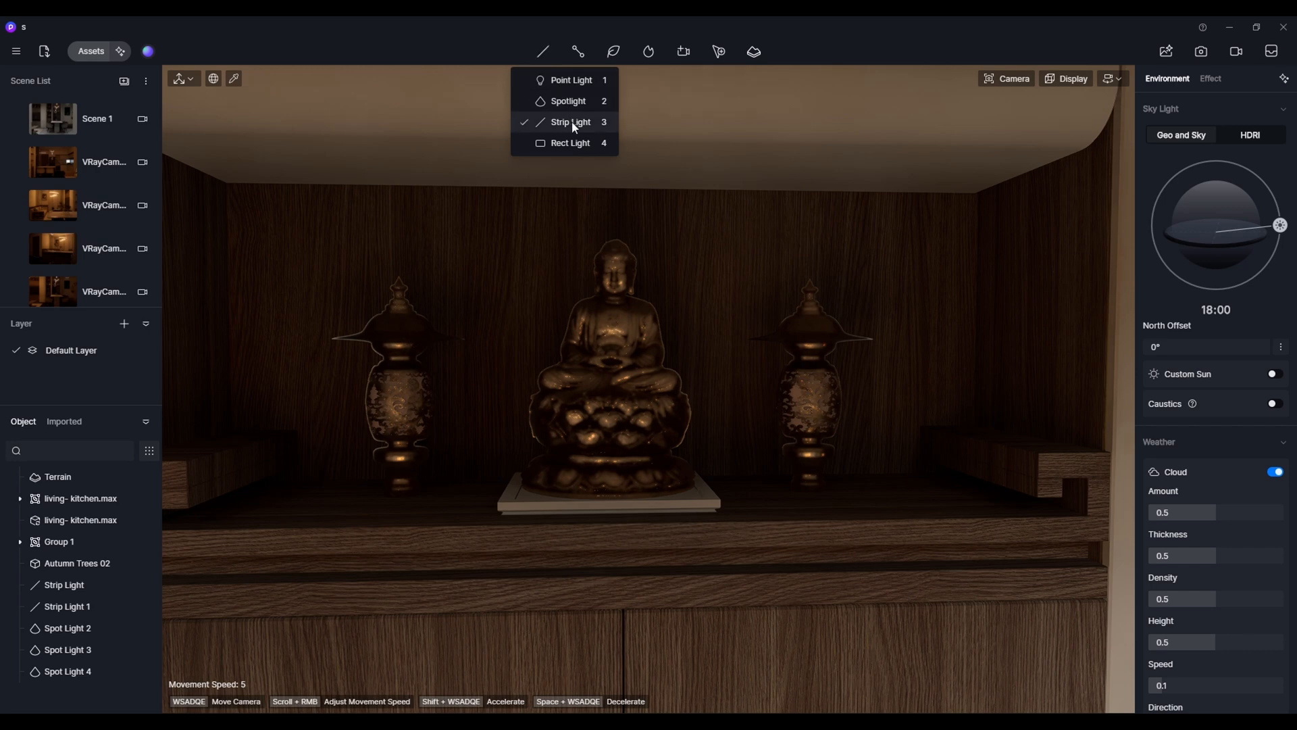
left_click(623, 183)
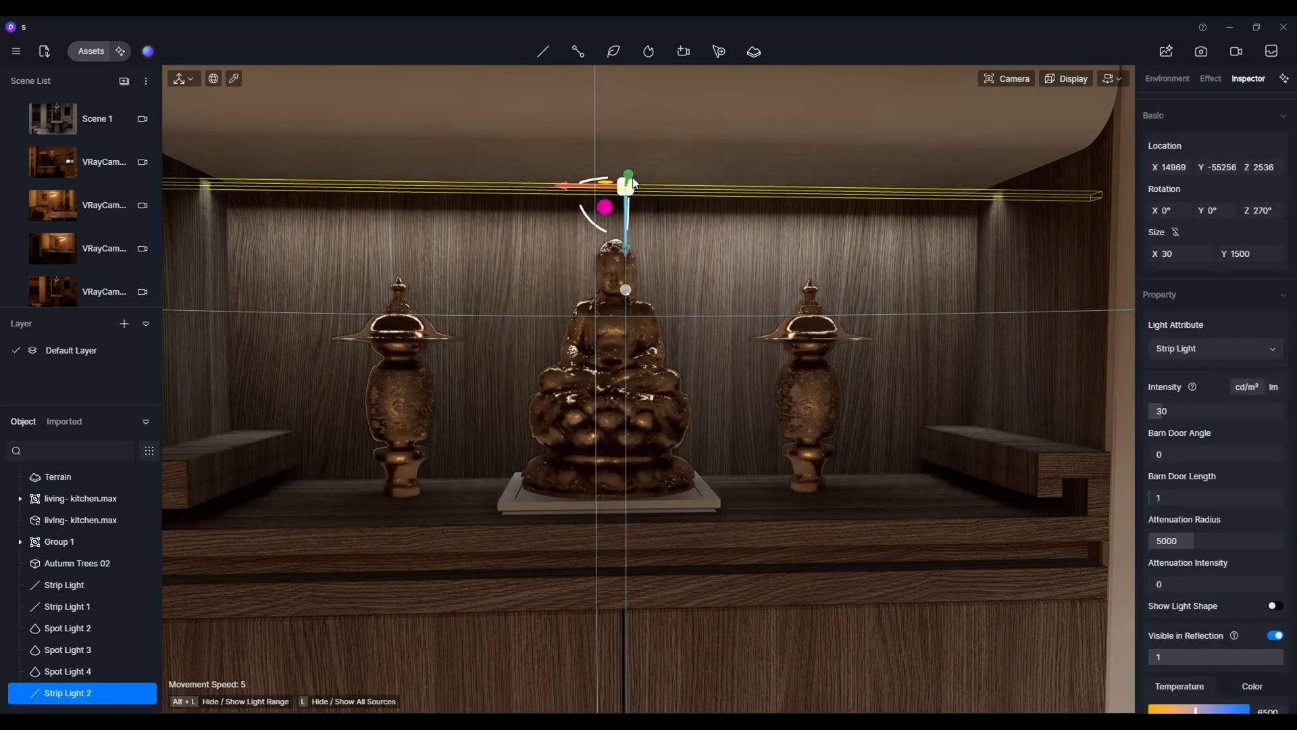
- Turn off Visible in Reflection for the niche's strip light and save the project
key("s")
right_click_drag(626, 190, 675, 449)
left_click(1275, 635)
key("s")
left_click(674, 448)
key("ctrl+s")
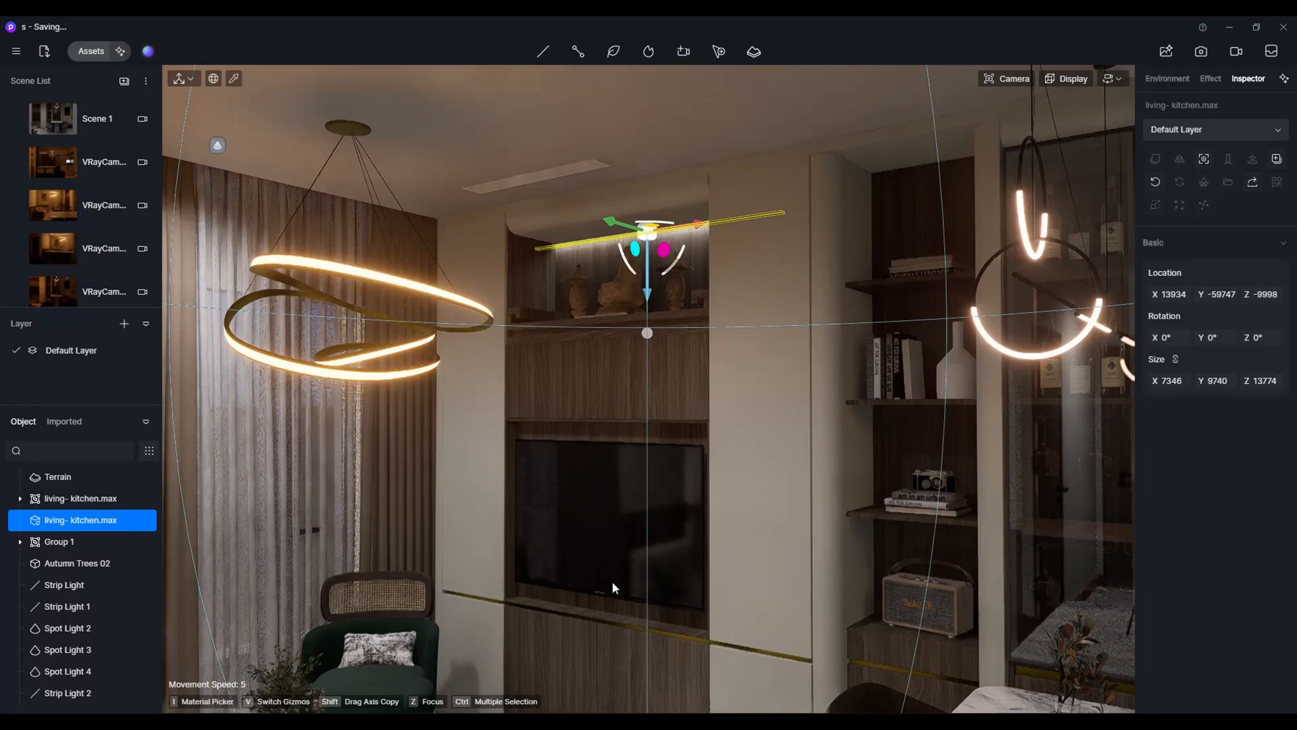
- Review the niche lighting and the dining area from farther back, returning to the Scene 1 view
key("Escape")
scroll(611, 562, "down", 5)
middle_click_drag(610, 562, 409, 240)
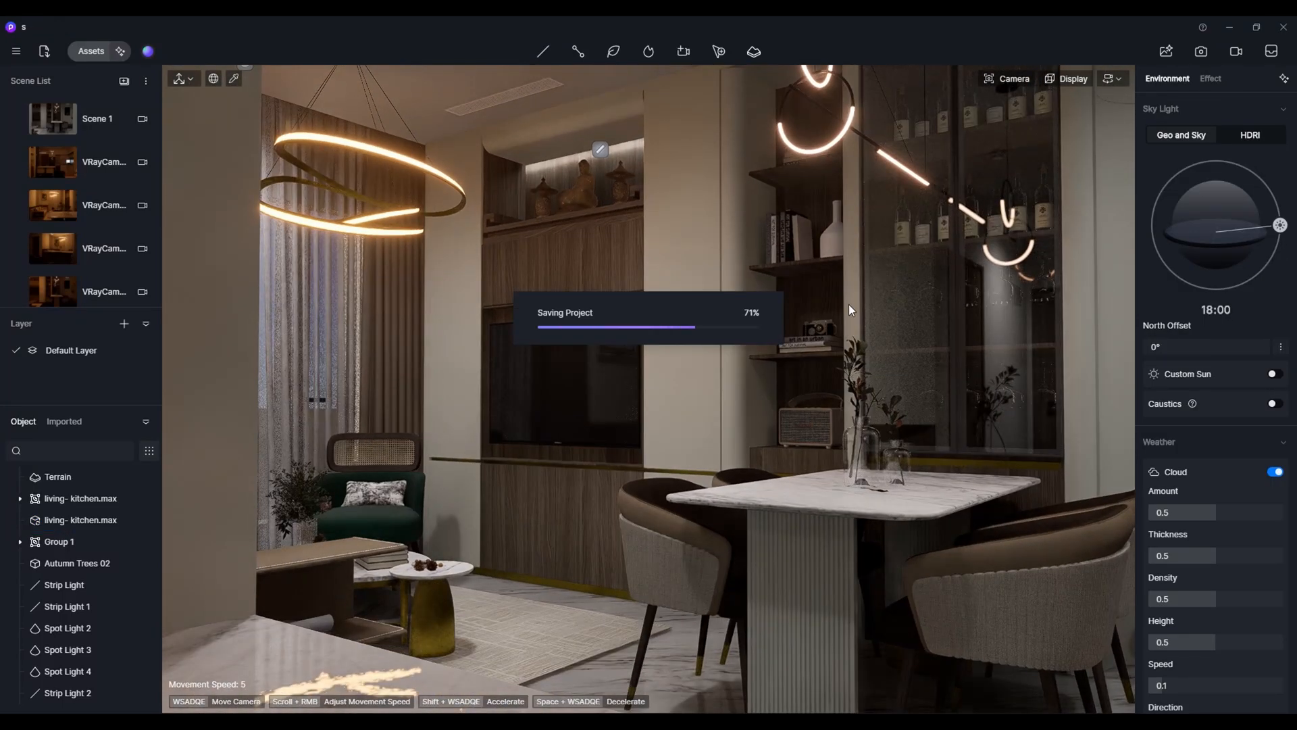
scroll(847, 376, "down", 5)
scroll(865, 379, "up", 3)
scroll(828, 382, "down", 3)
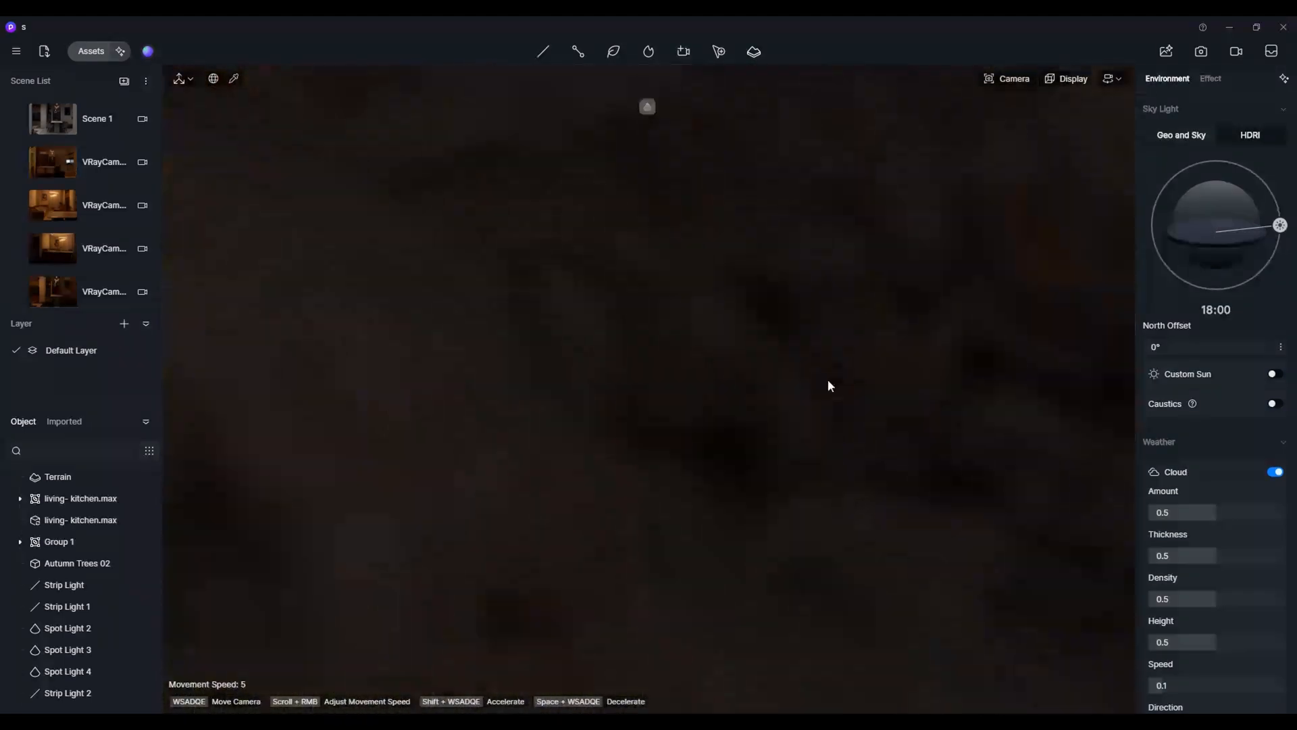
left_click(86, 122)
scroll(703, 435, "down", 4)
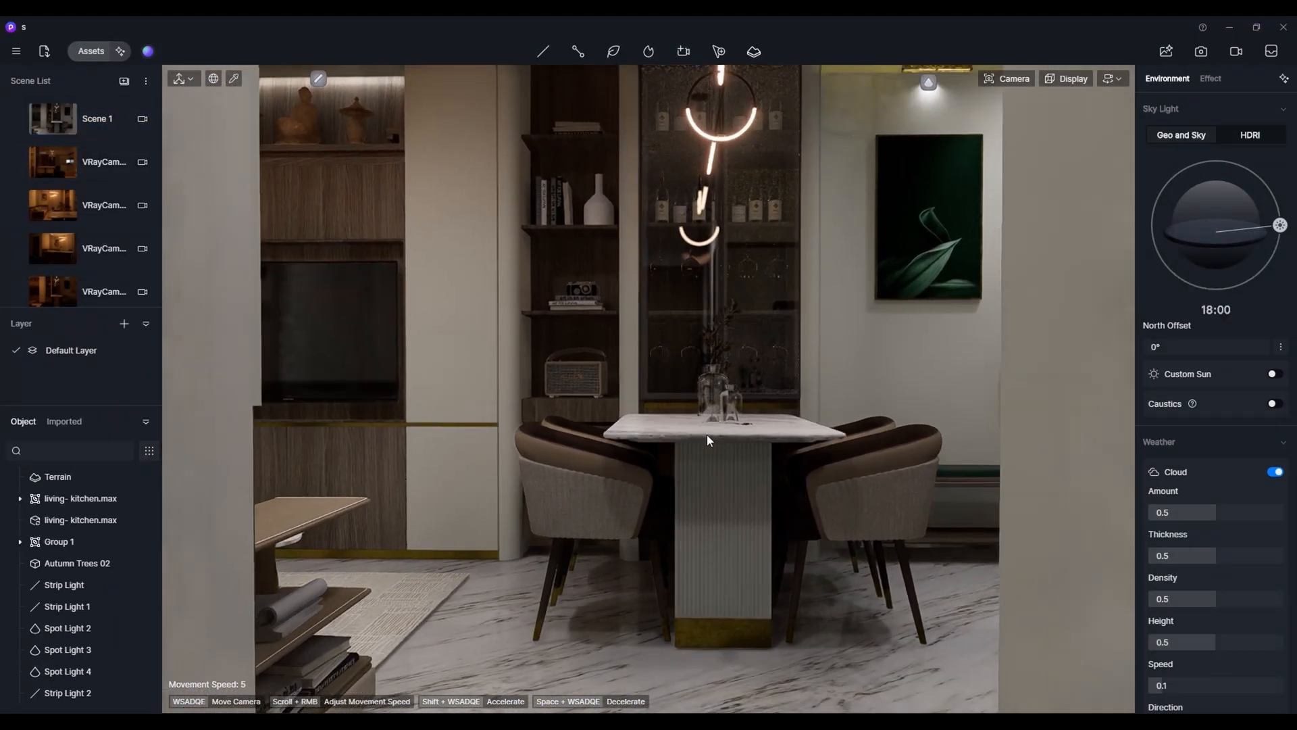
- Examine the Character models in the asset library for people suited to the living room
left_click(90, 51)
left_click(95, 171)
left_click(120, 350)
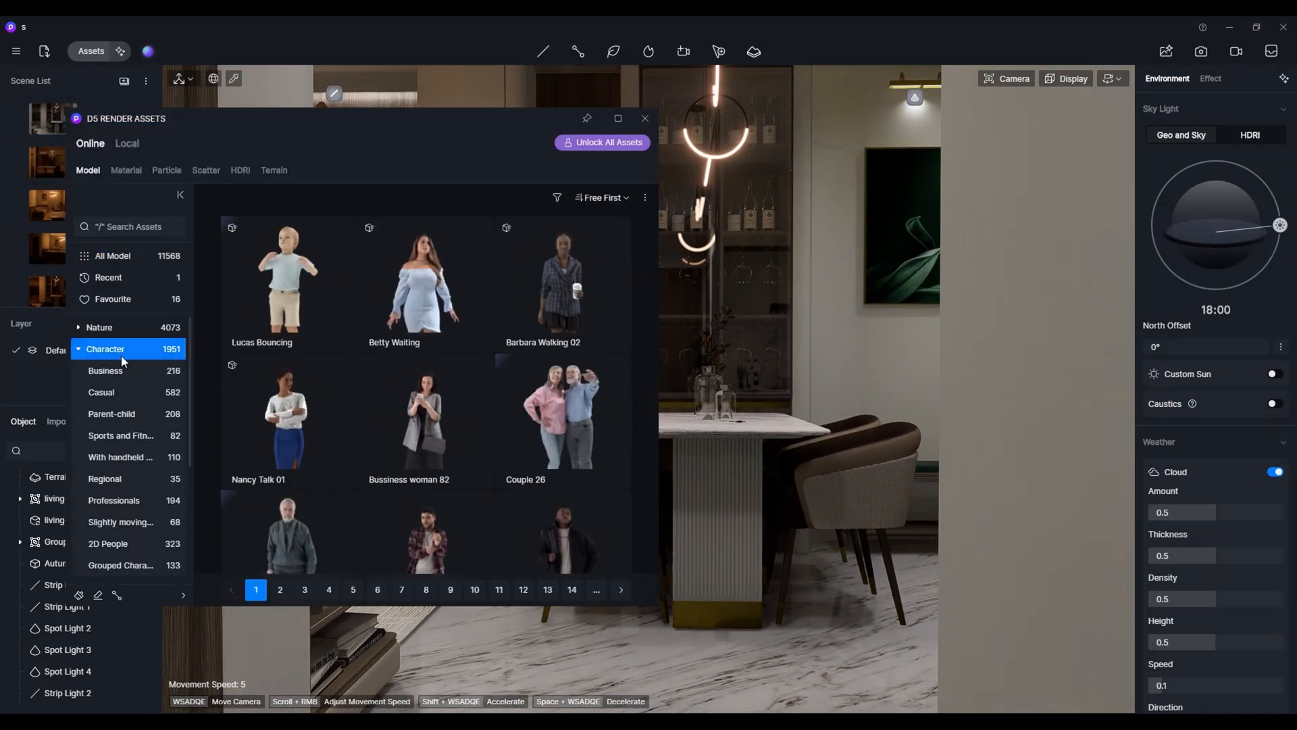
scroll(312, 324, "down", 1)
scroll(318, 326, "down", 5)
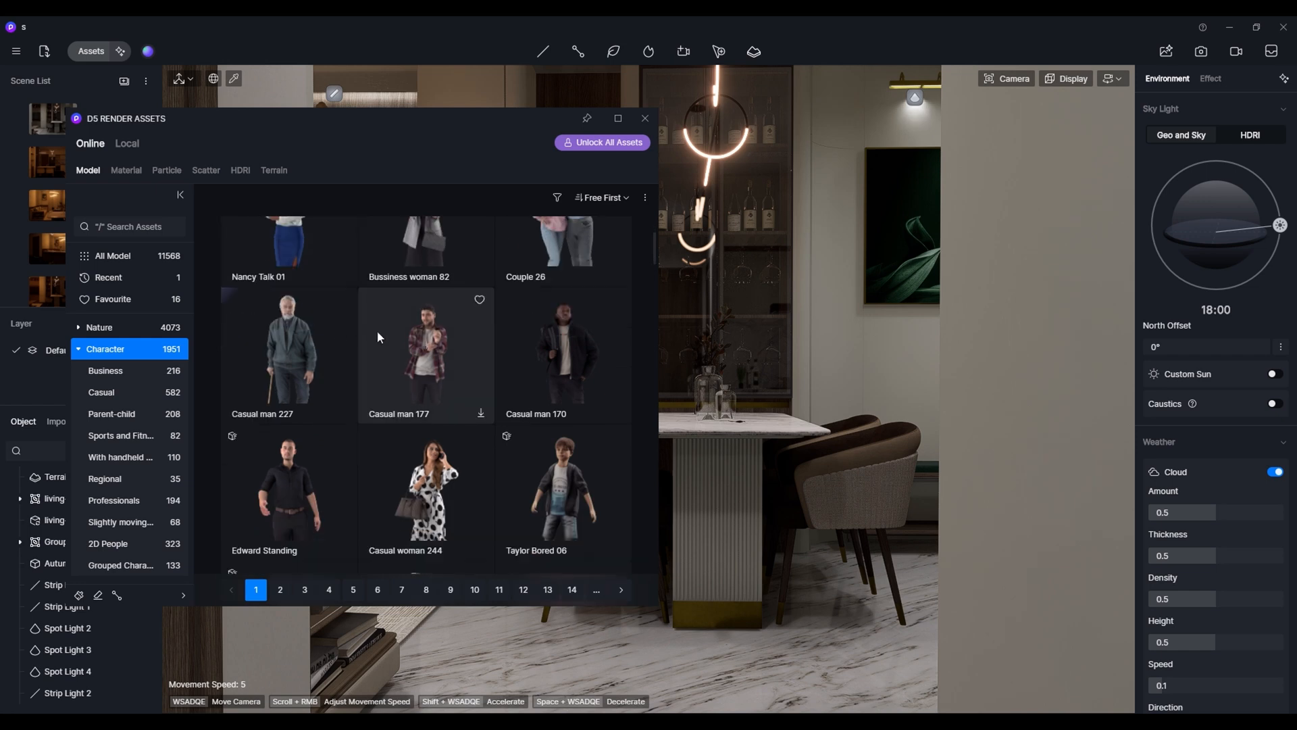
scroll(459, 405, "down", 1)
scroll(459, 405, "up", 5)
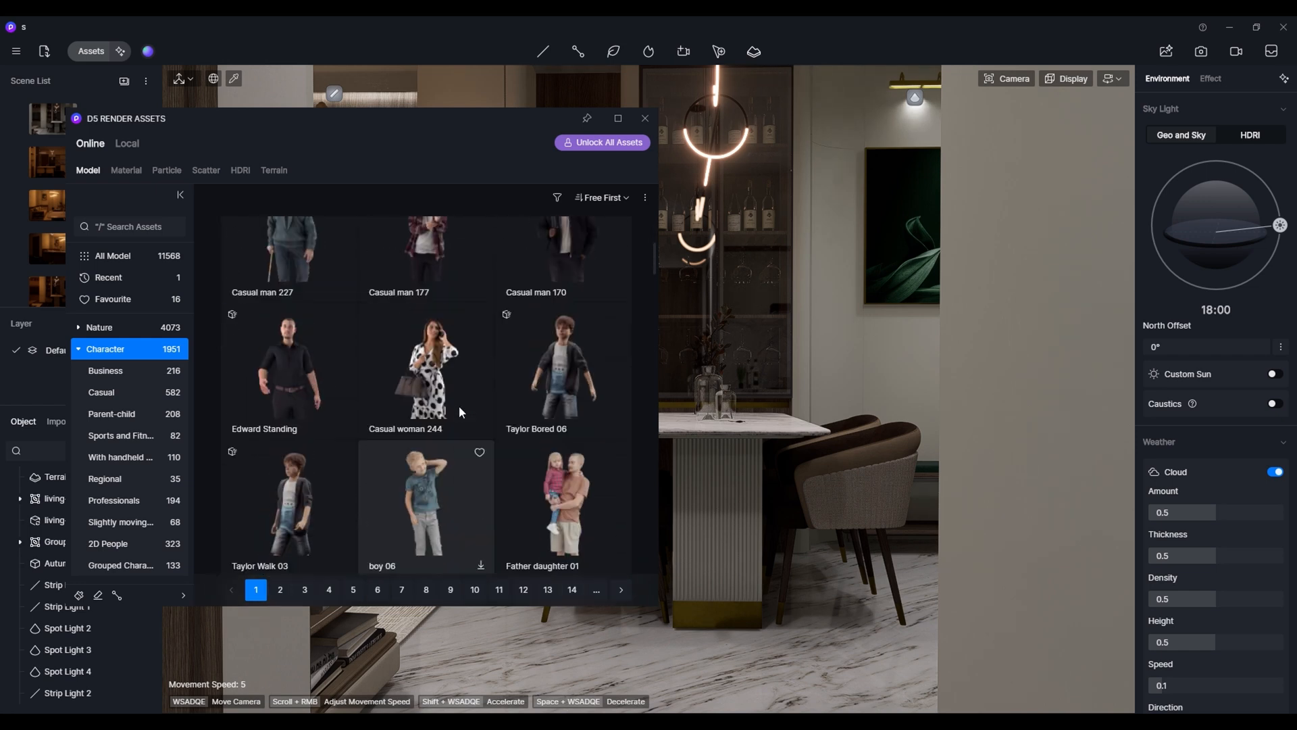
scroll(458, 402, "down", 4)
scroll(457, 399, "down", 4)
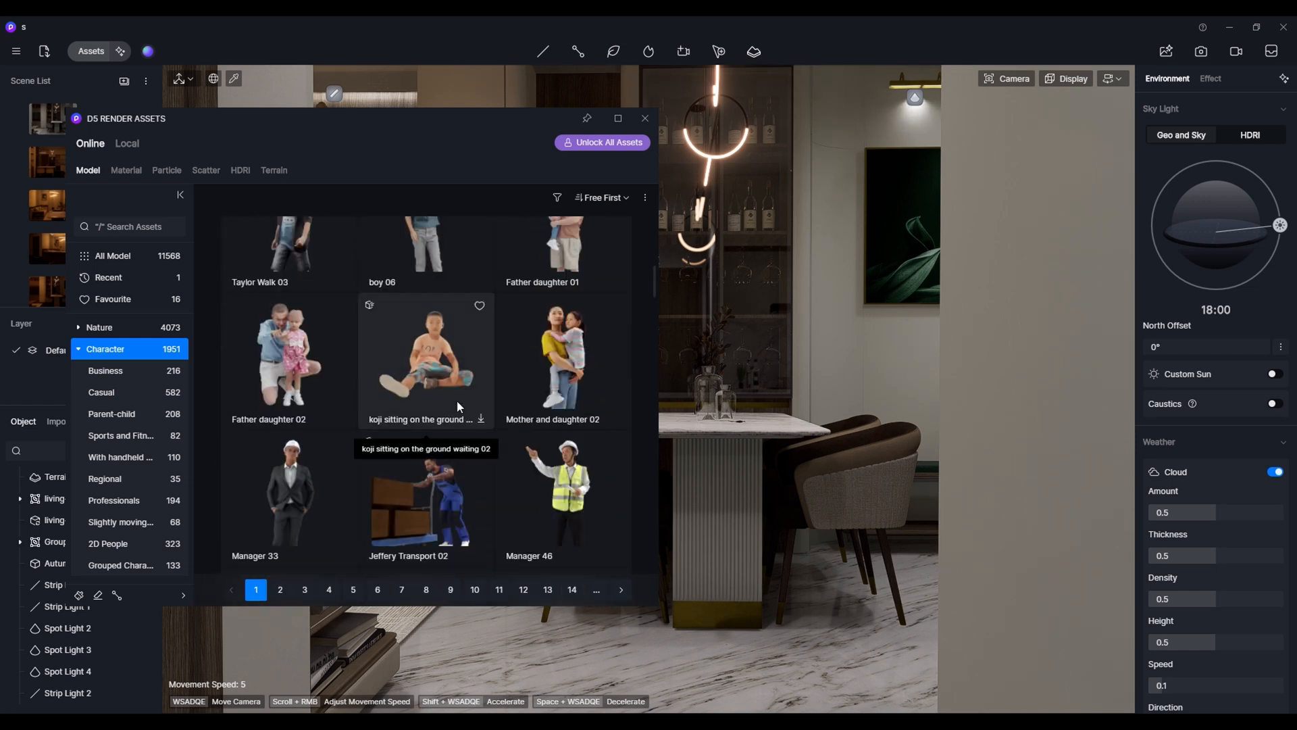
- Download the seated Casual woman 41 and Casual woman223 character models
scroll(457, 400, "down", 8)
scroll(457, 400, "down", 4)
scroll(447, 388, "up", 2)
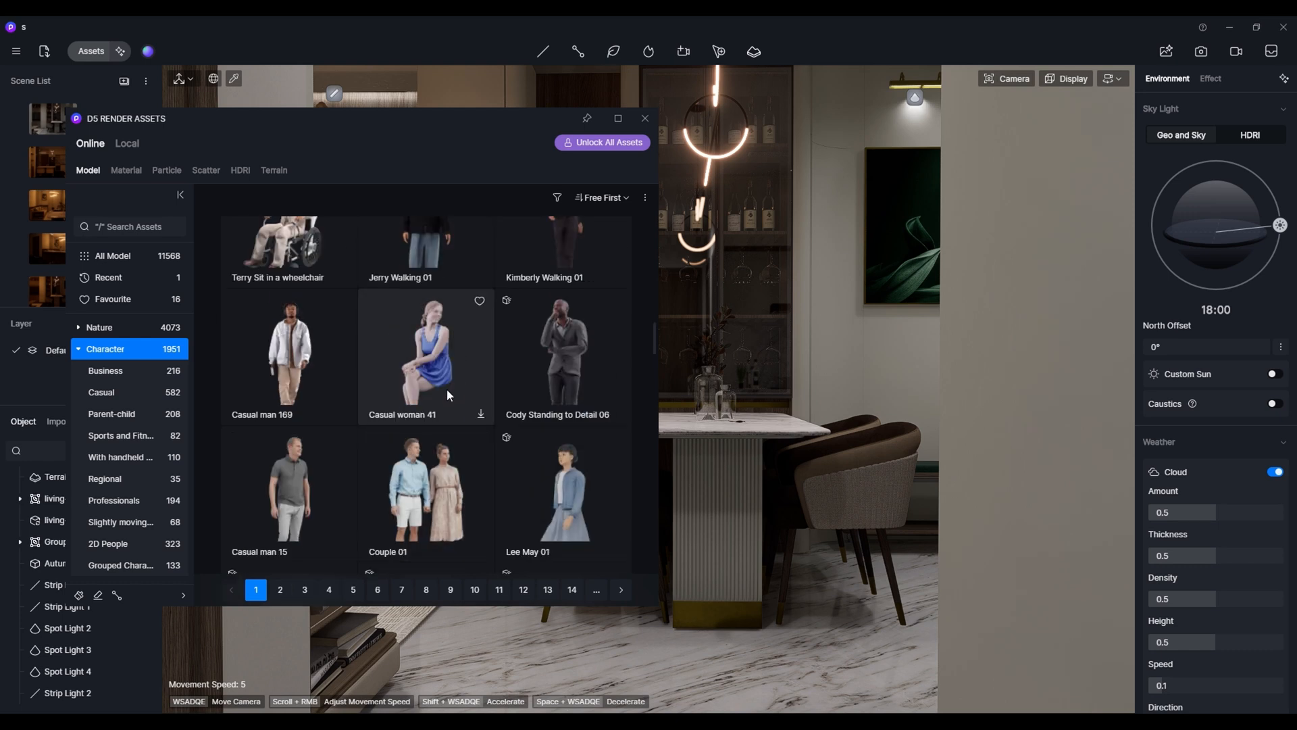
scroll(453, 382, "down", 3)
scroll(452, 383, "down", 6)
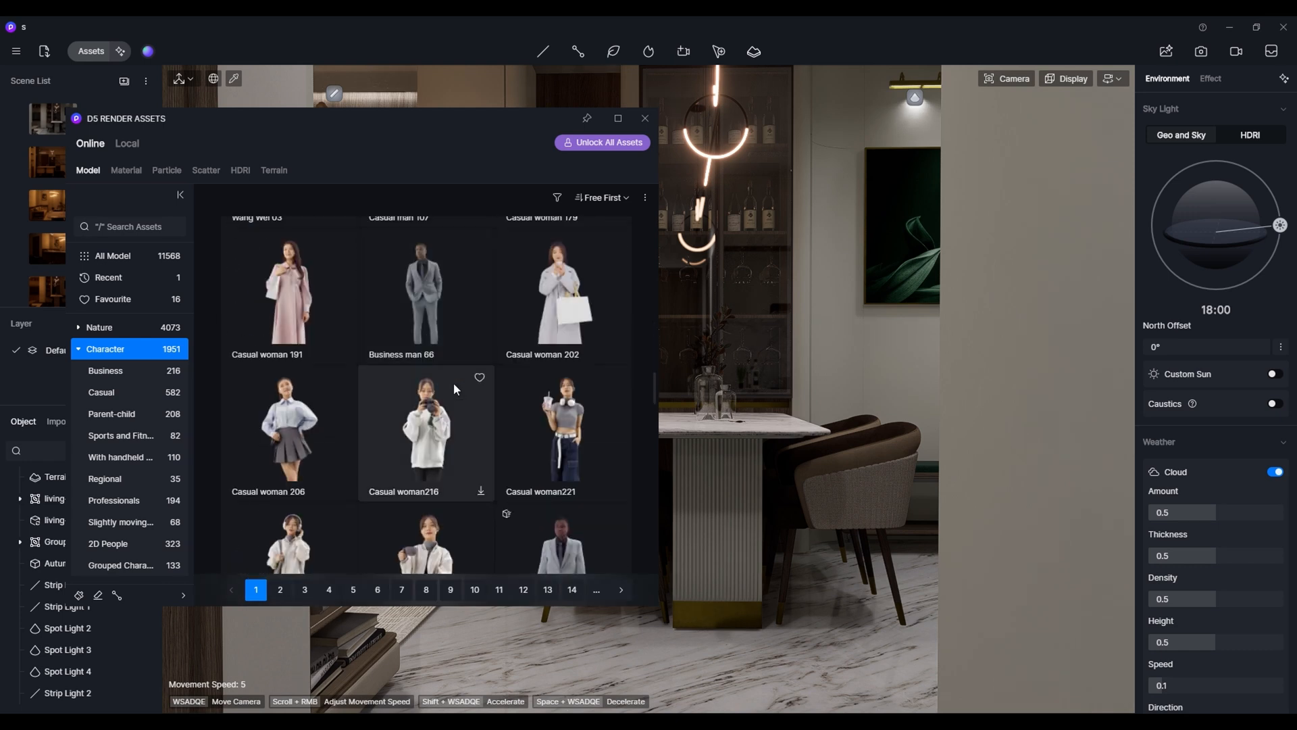
left_click(441, 434)
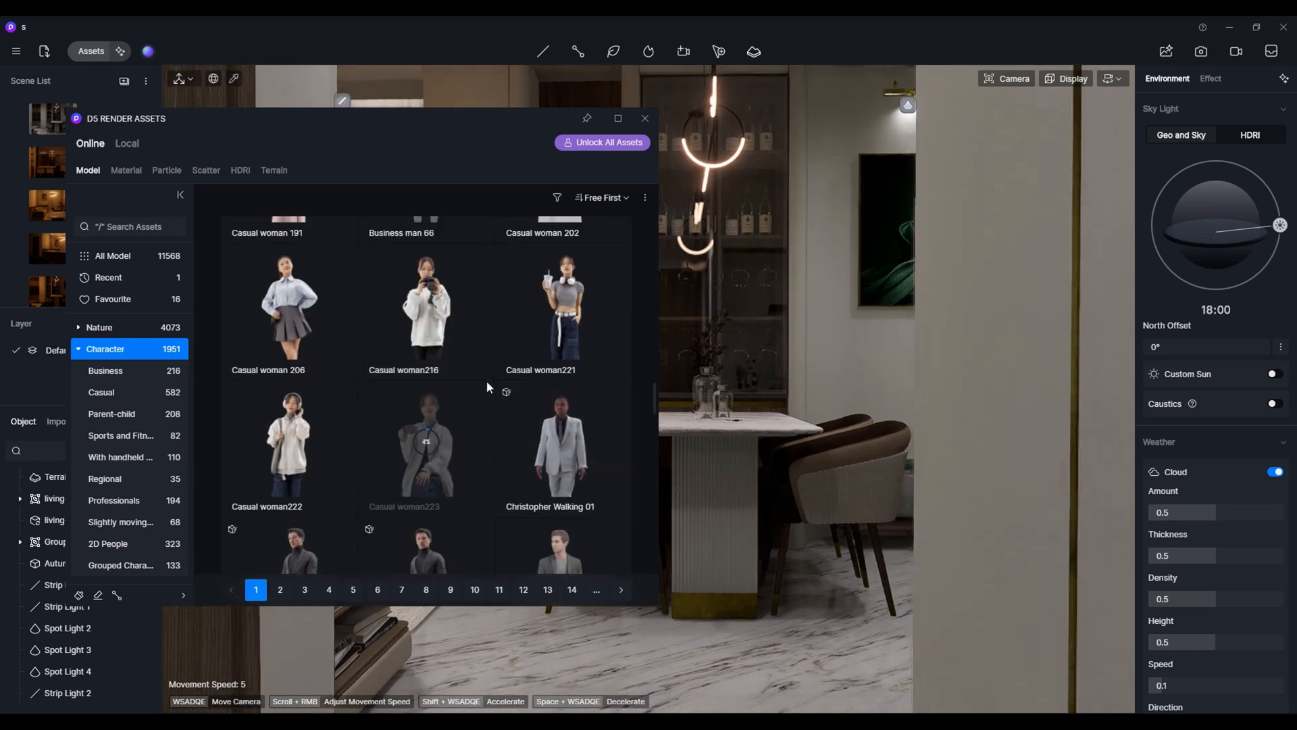
scroll(448, 378, "up", 8)
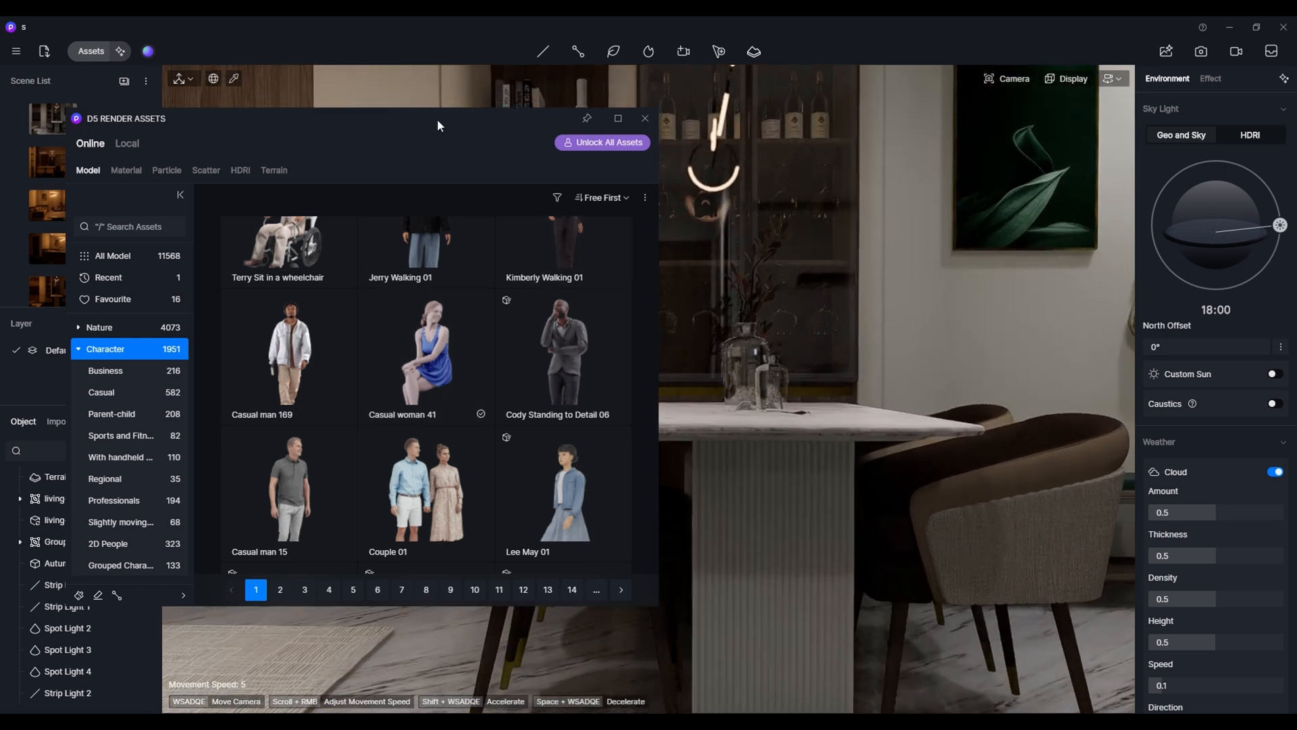
- Try the Casual woman 41 model on the sofa, lowering it and scaling it down, and delete it
left_click_drag(436, 118, 955, 126)
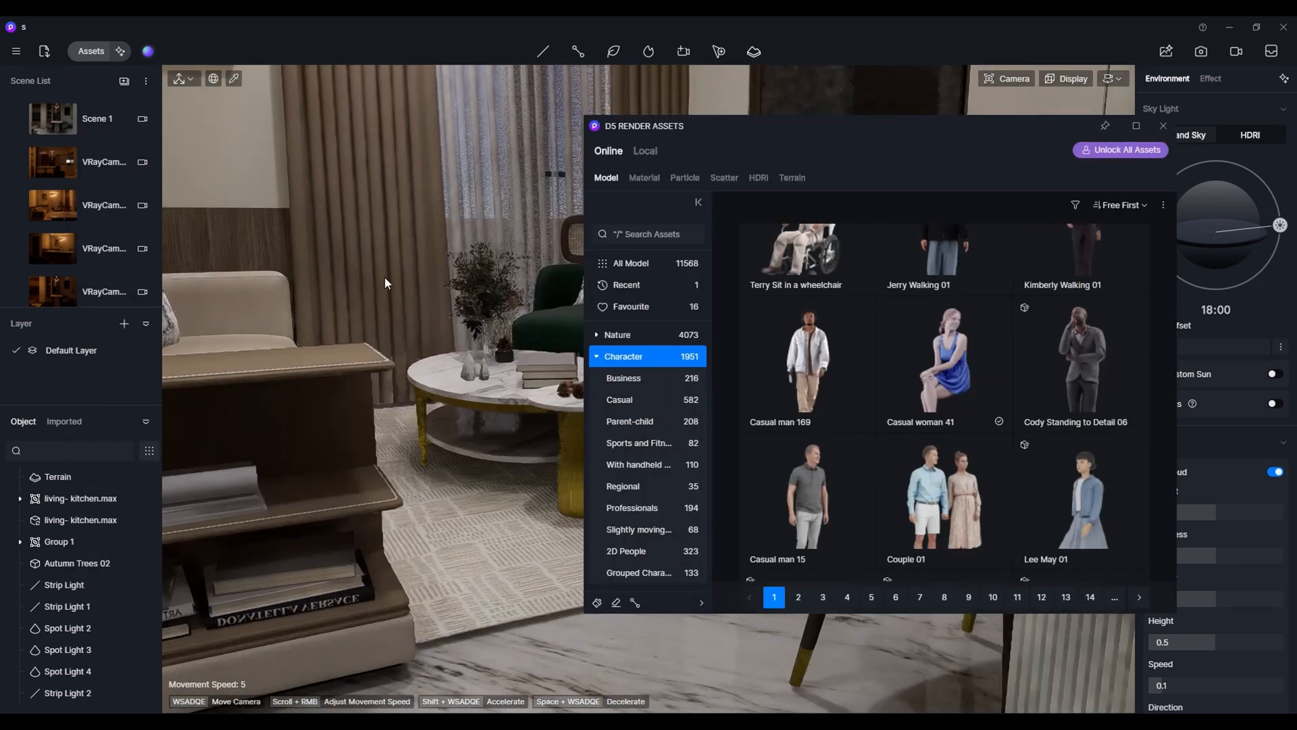
scroll(1003, 372, "down", 5)
scroll(1002, 372, "down", 2)
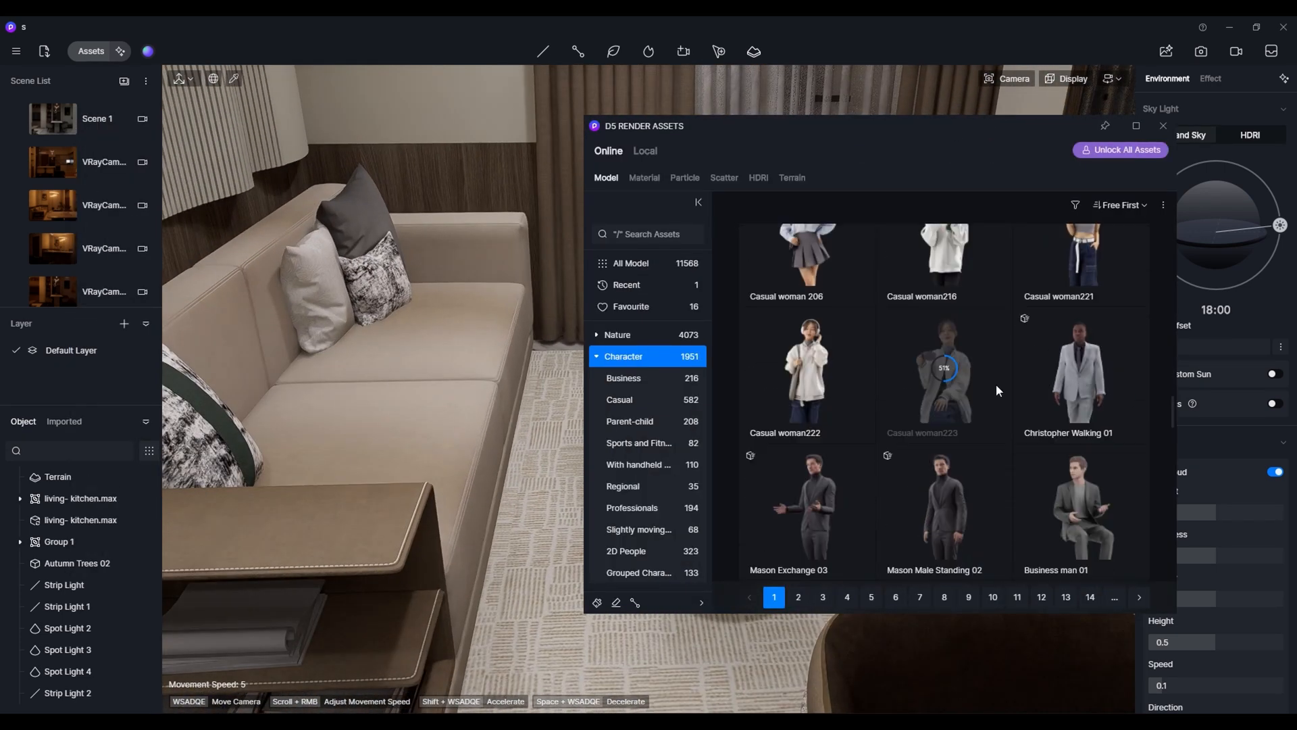
scroll(1003, 372, "up", 8)
left_click(944, 284)
left_click(431, 460)
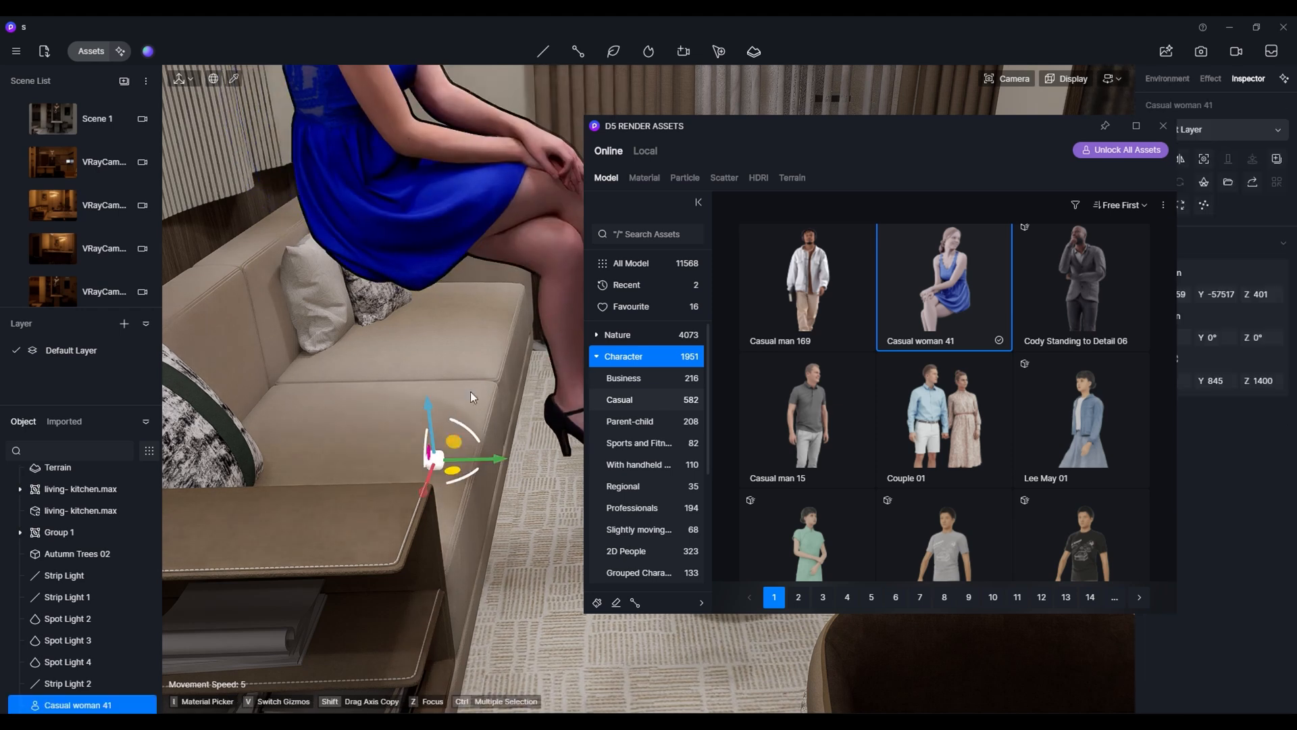
left_click_drag(429, 433, 474, 623)
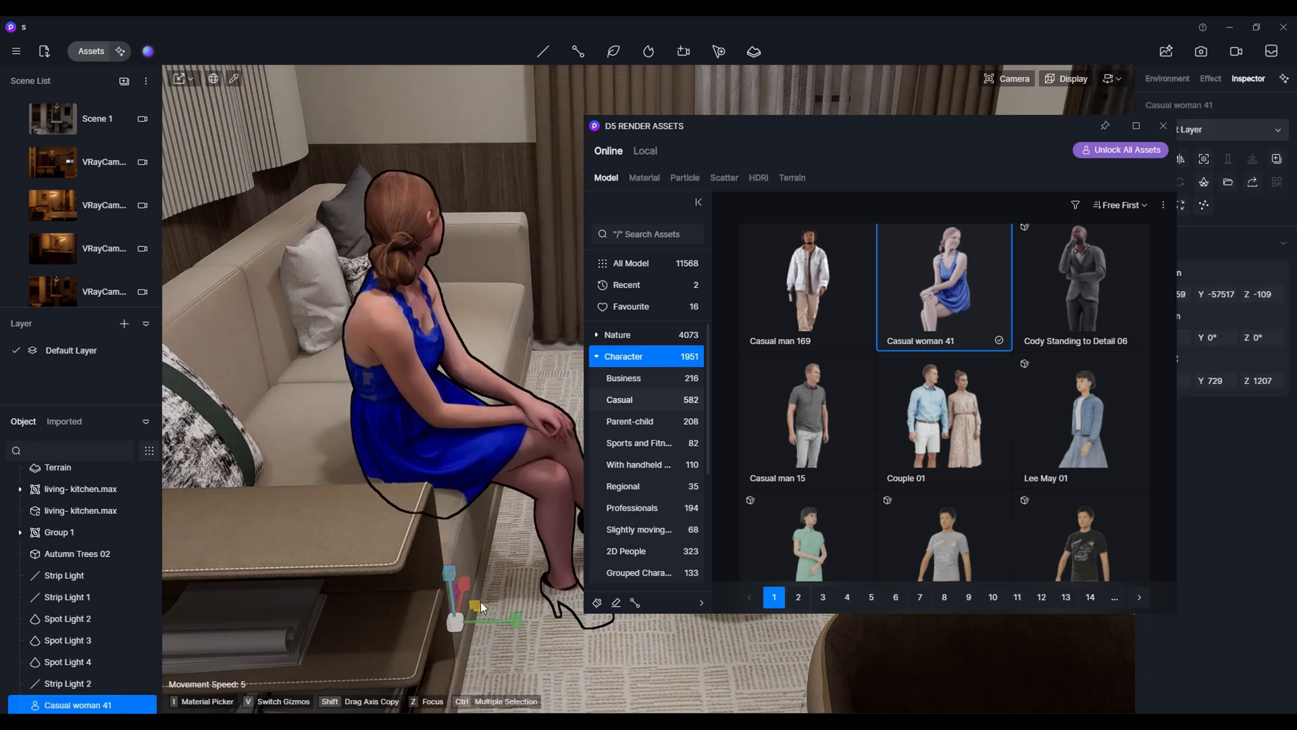
key("Delete")
- Place the seated Casual woman223 model at the front edge of the sofa and close the asset library
scroll(946, 392, "down", 20)
left_click(961, 502)
left_click(948, 543)
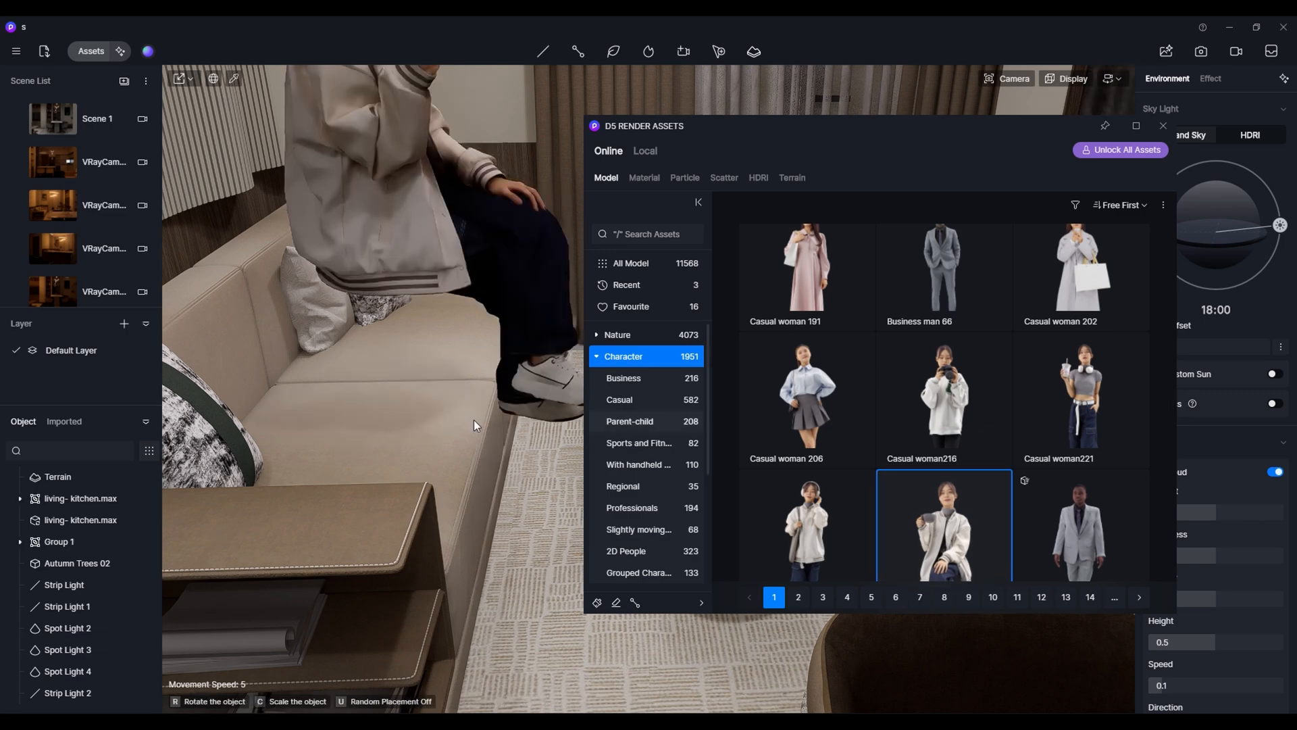
left_click(512, 526)
left_click(1162, 126)
key("Escape")
- Scale down the Casual woman223 model seated on the sofa
right_click_drag(998, 222, 896, 469)
left_click(896, 468)
key("v")
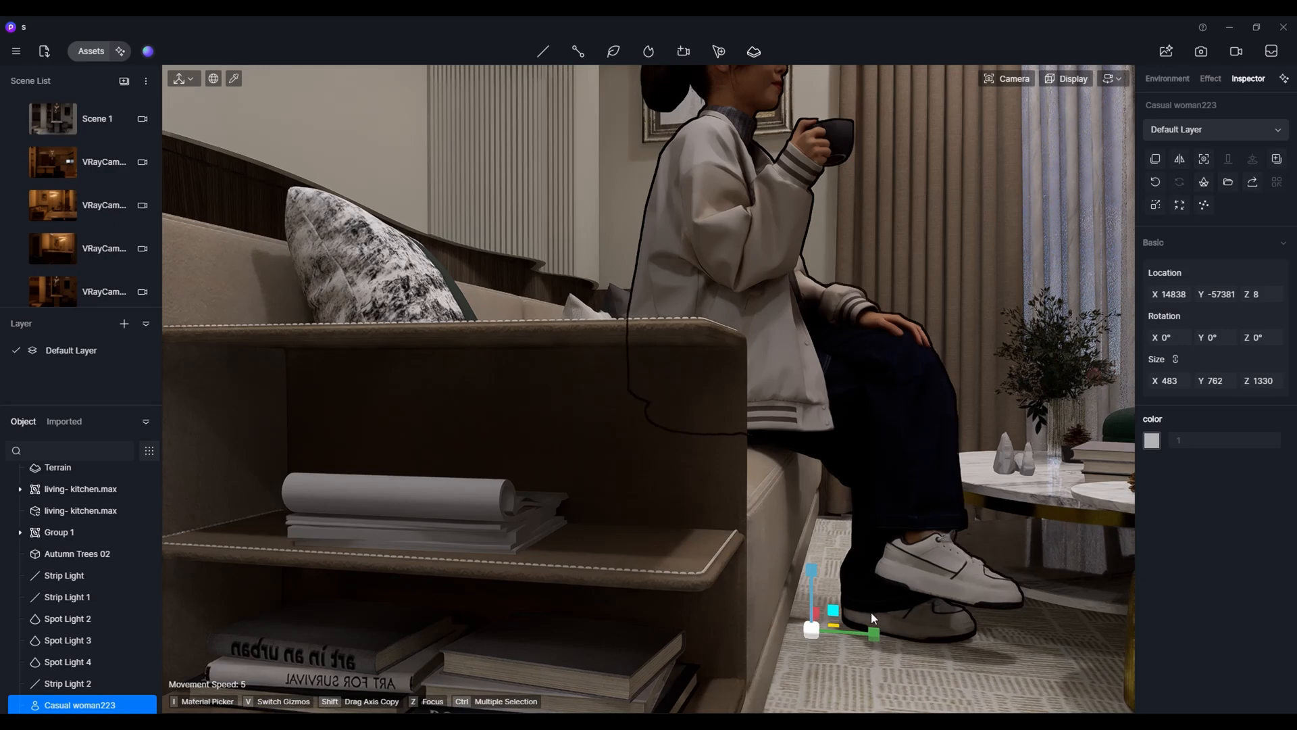
left_click_drag(867, 633, 816, 629)
scroll(903, 394, "up", 2)
left_click(901, 393)
- Browse the character assets and download the Casual woman222 and Joe Standing 01 models
right_click_drag(901, 393, 923, 377)
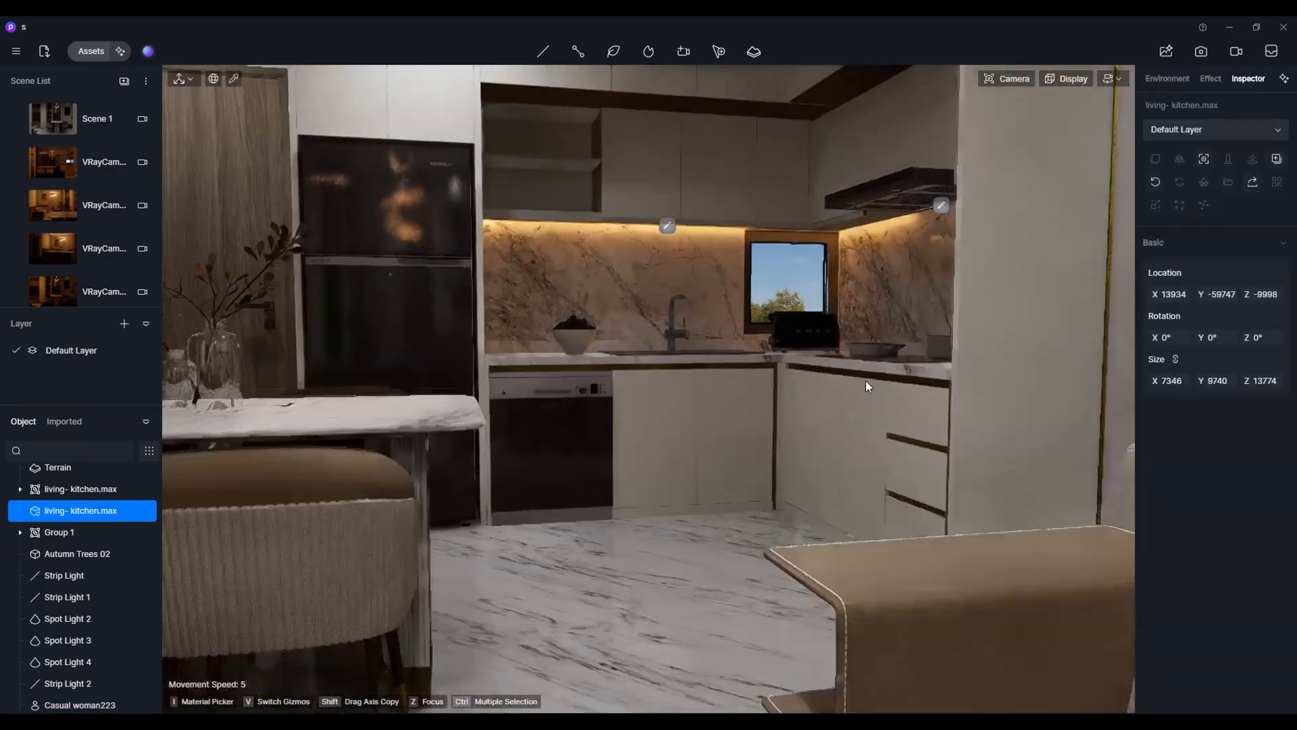
mouse_move(865, 379)
right_mouse_down()
mouse_move(934, 298)
mouse_move(878, 378)
right_mouse_up()
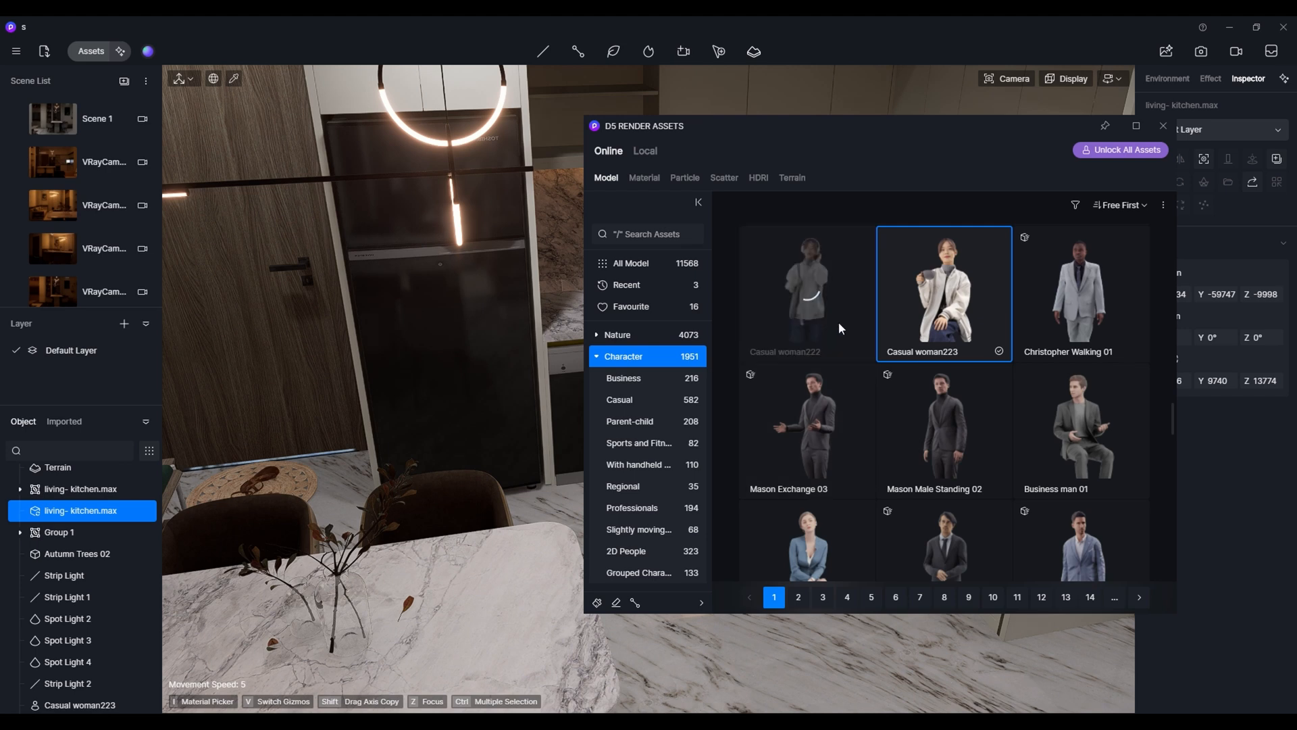
scroll(917, 392, "down", 10)
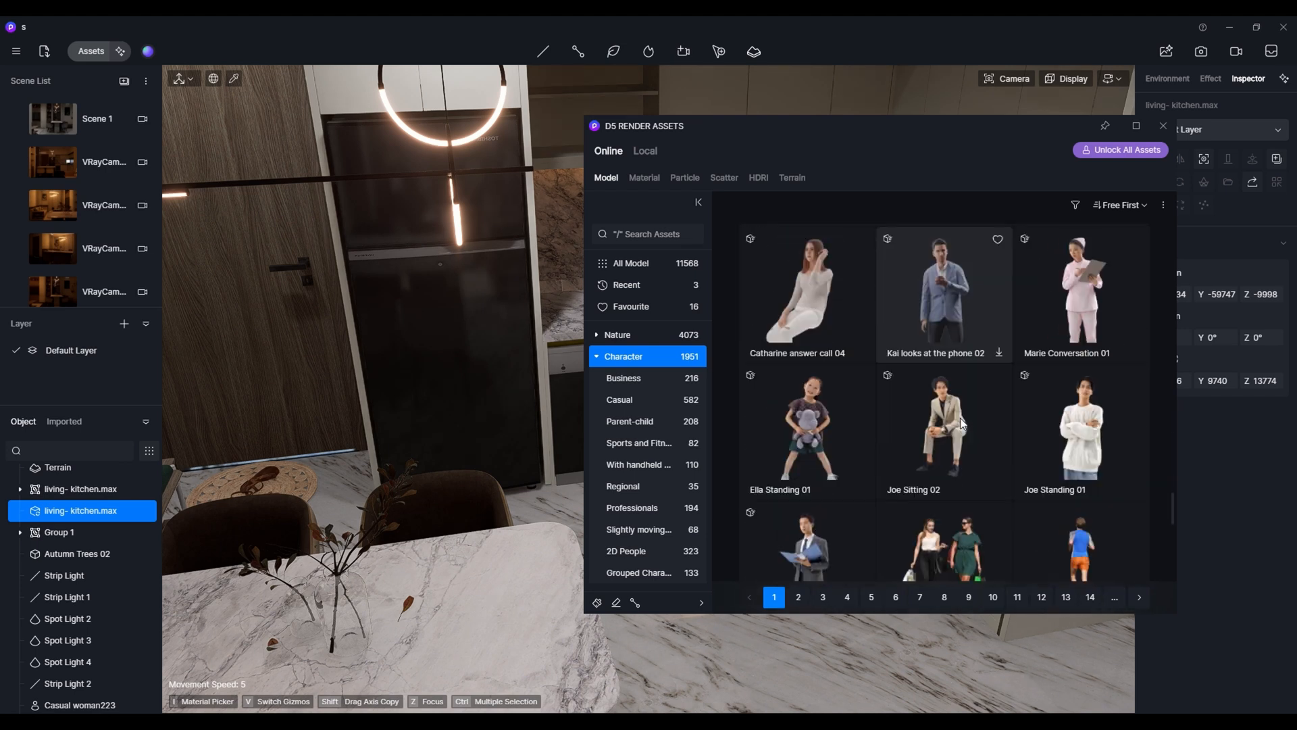
scroll(960, 417, "down", 10)
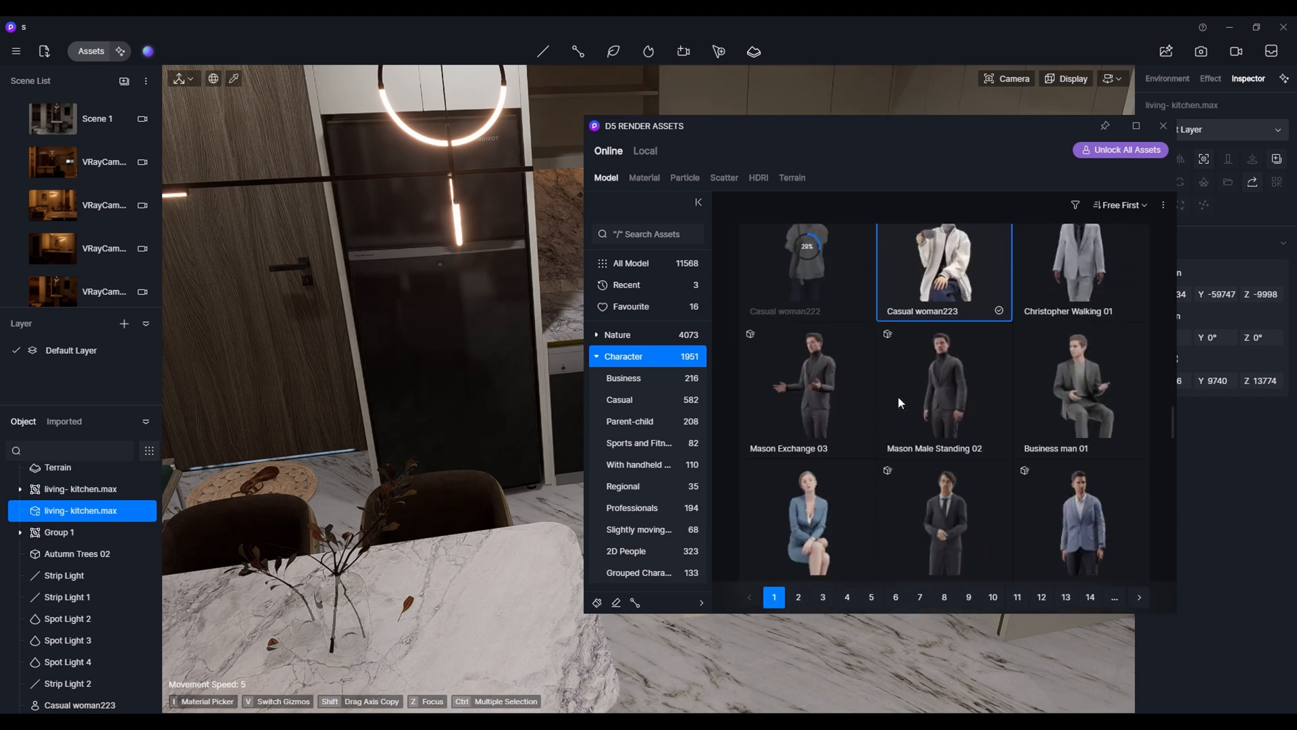
scroll(899, 399, "down", 10)
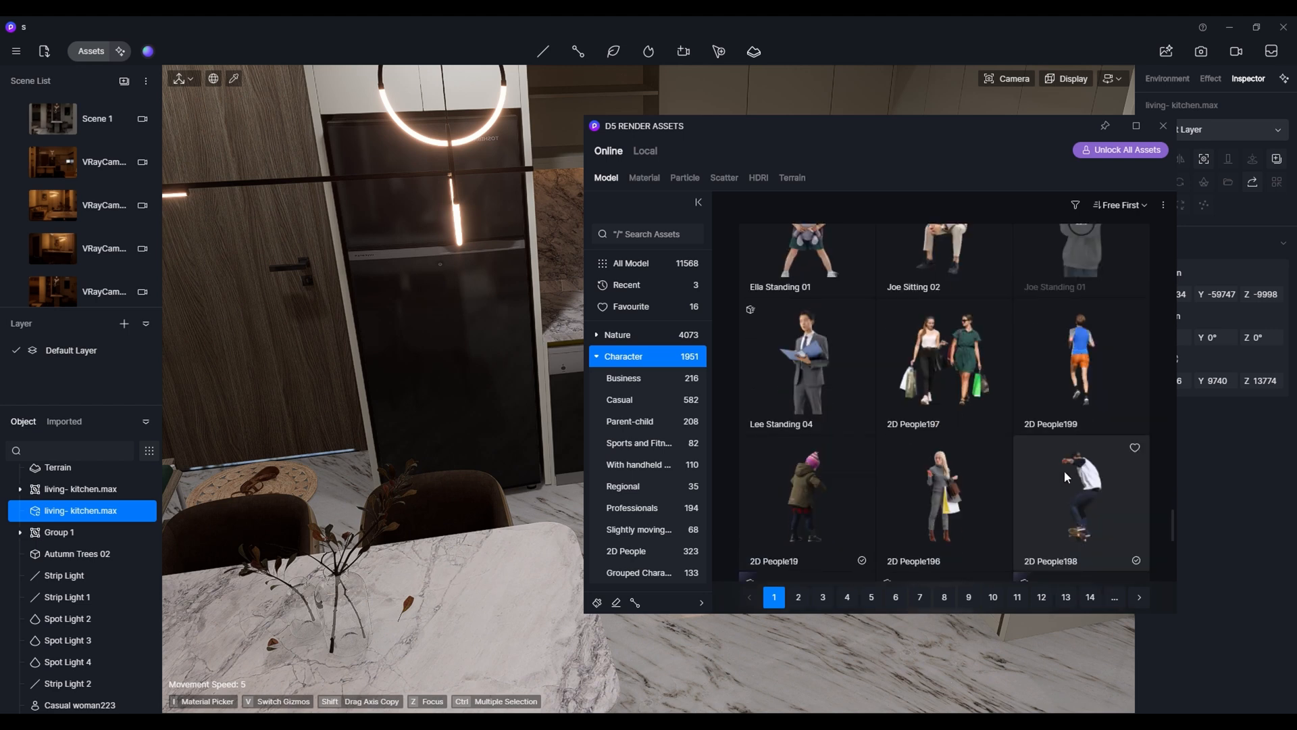
- Find the 2D People19 model among the 2D People characters and place one in the room
scroll(1064, 472, "down", 2)
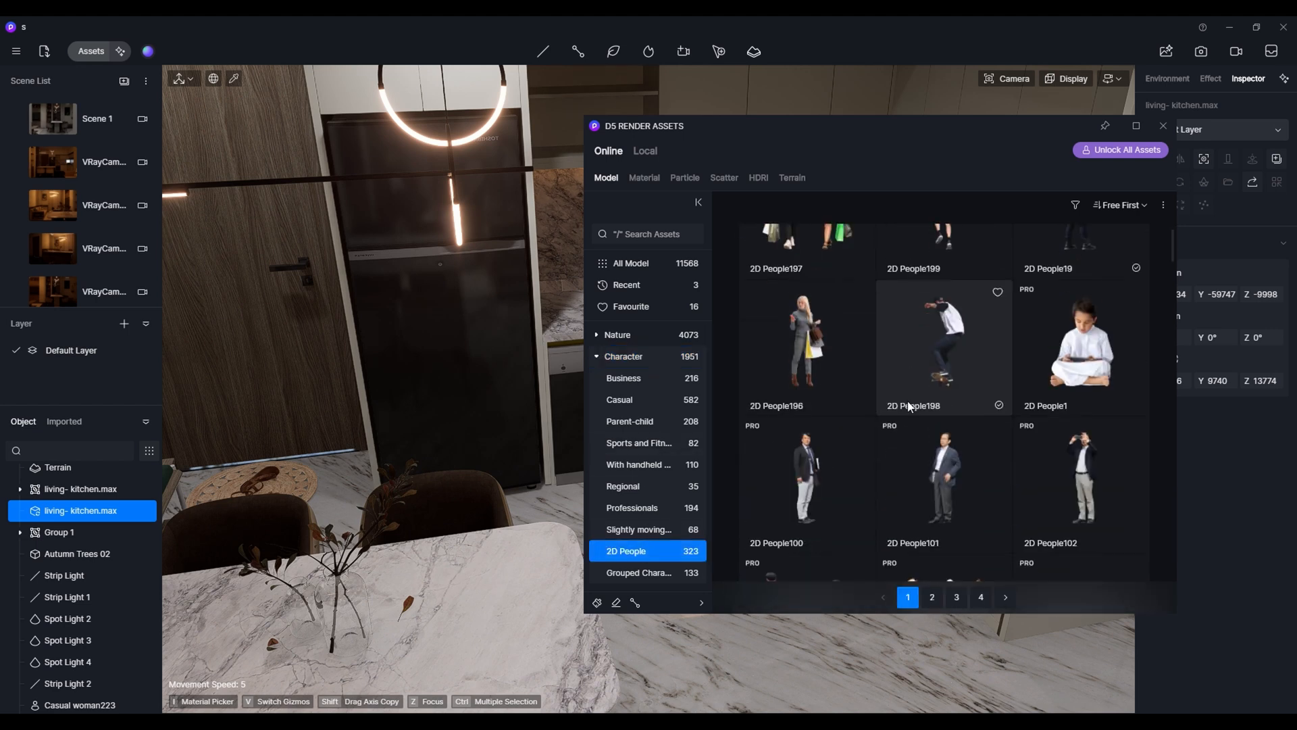
left_click(1081, 290)
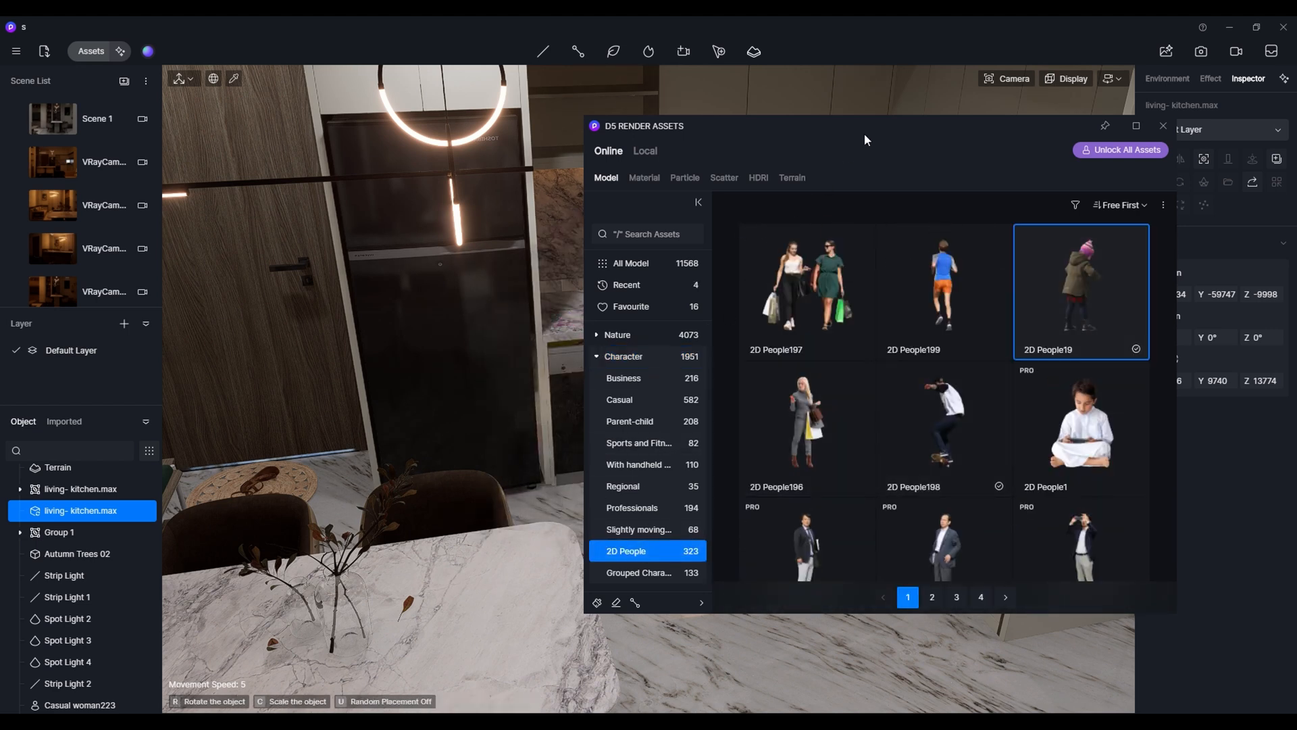
left_click_drag(865, 135, 1288, 470)
right_click_drag(706, 541, 405, 440)
left_click(438, 487)
key("Escape")
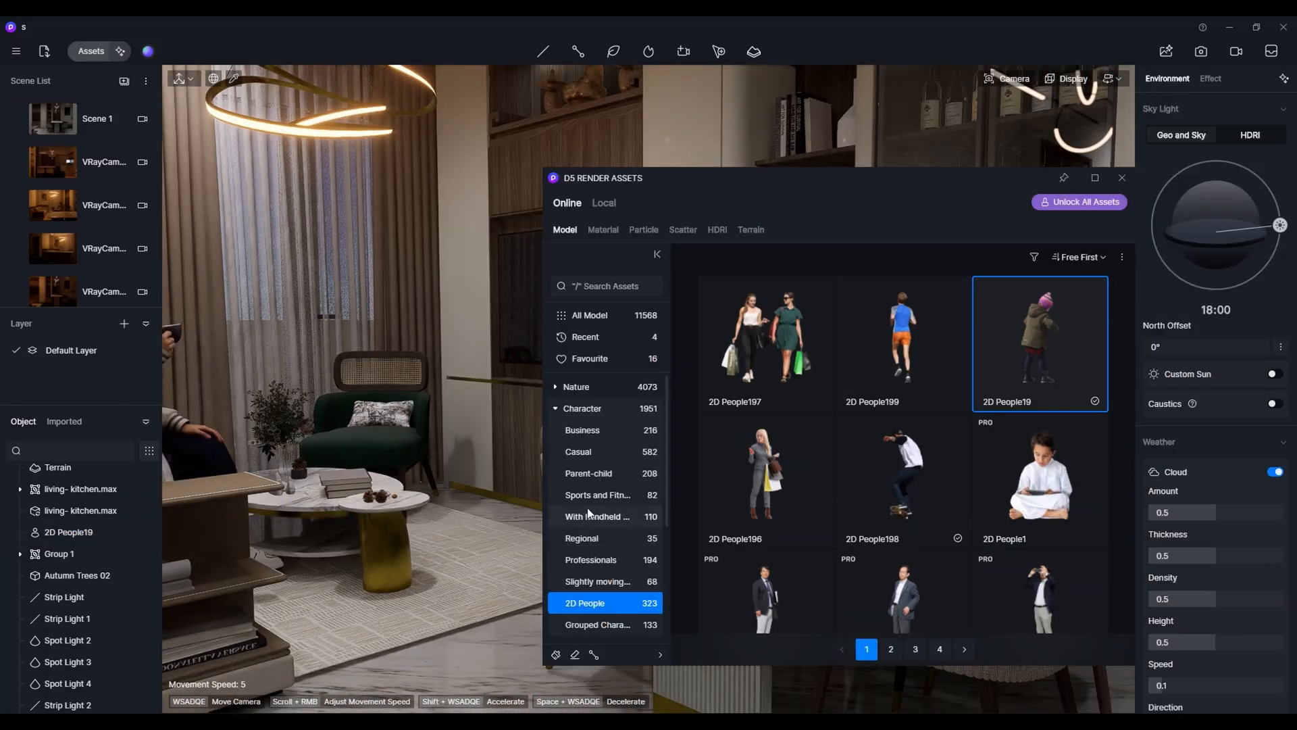
- Try the standing Casual woman222 model on the floor in front of the kitchen counter and remove it
left_click(582, 408)
scroll(909, 521, "down", 3)
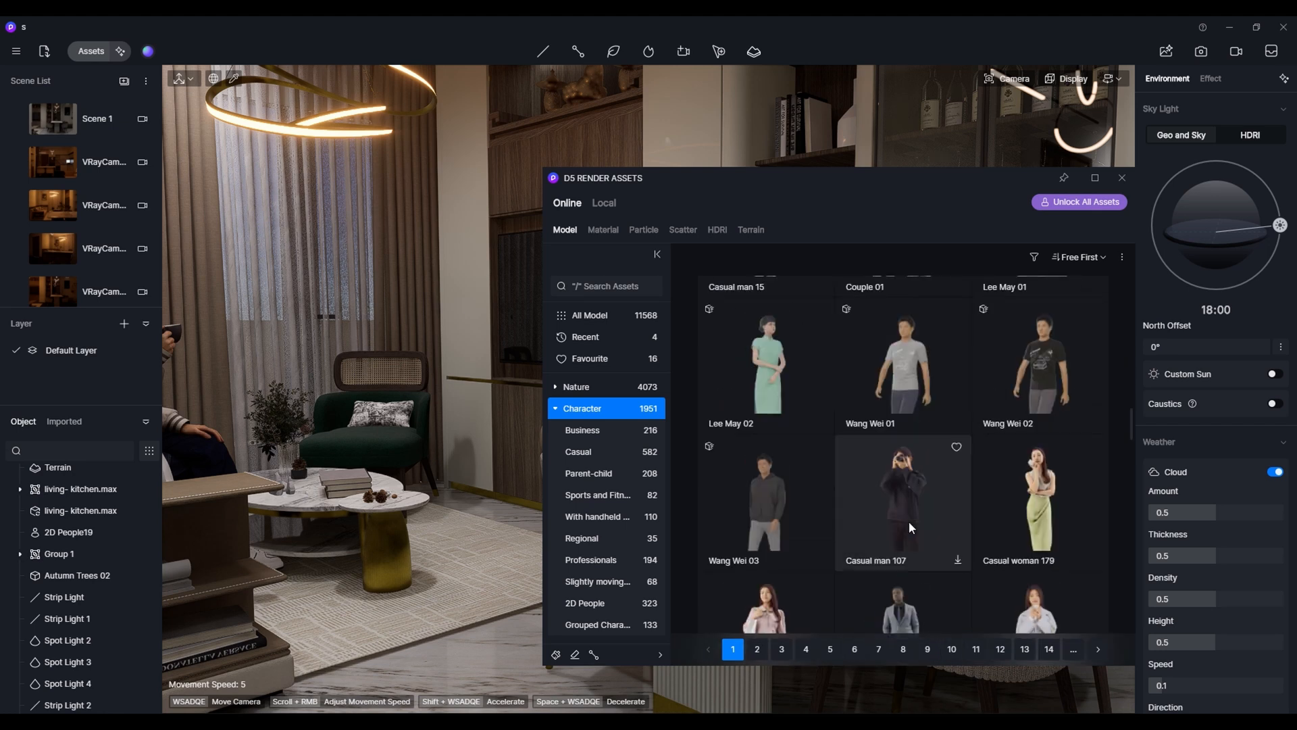
scroll(958, 476, "down", 5)
left_click(766, 500)
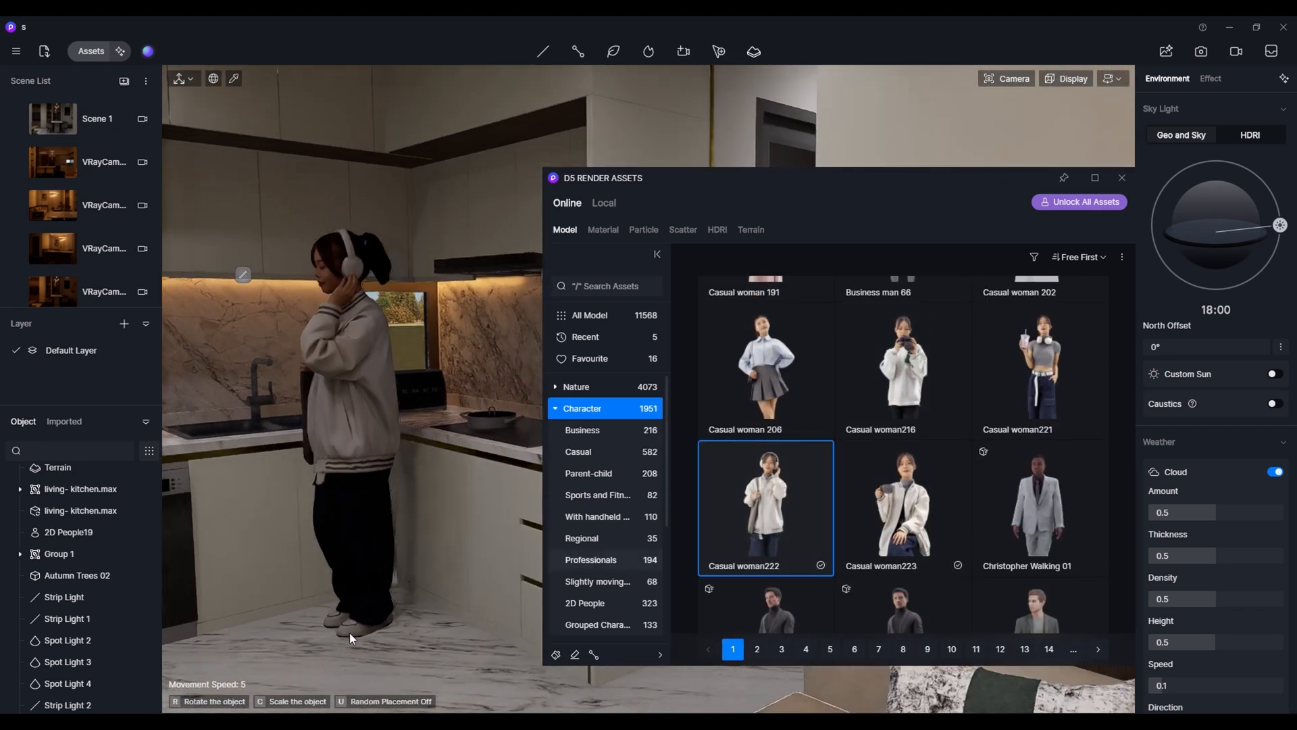
left_click(350, 633)
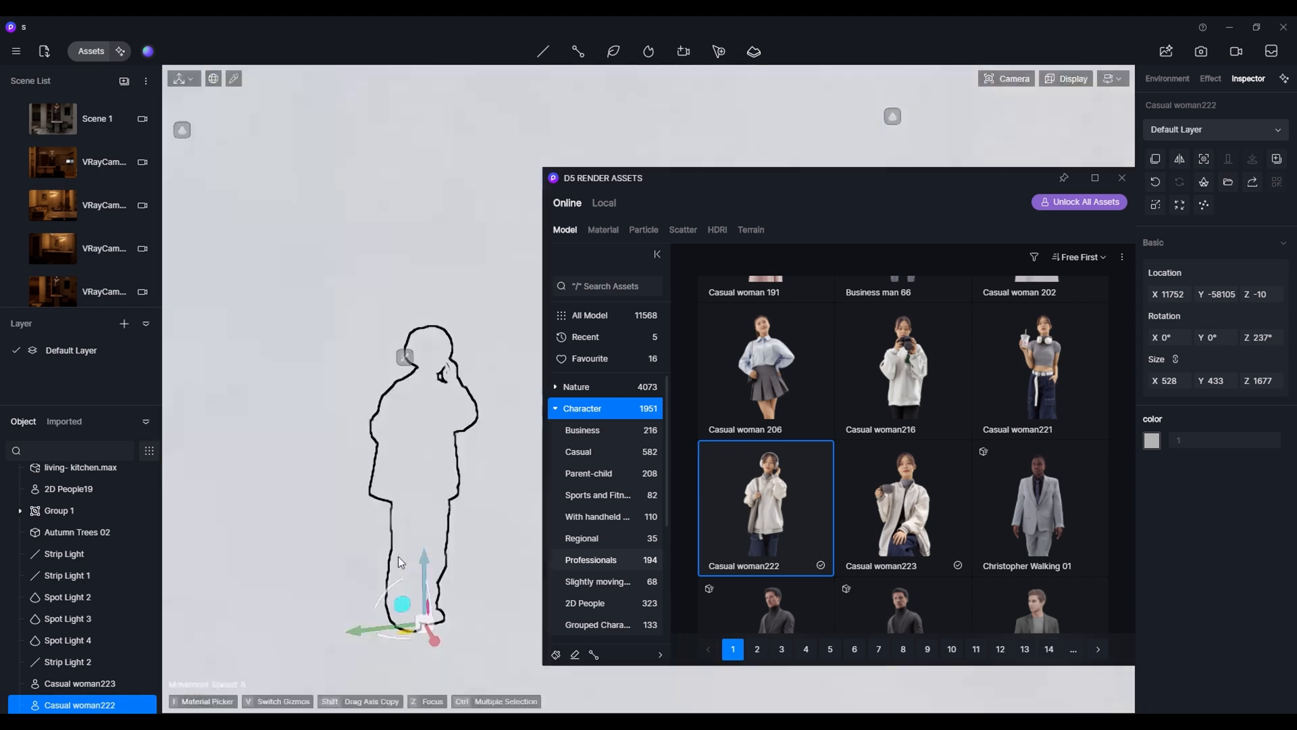
left_click(433, 552)
- Place the Joe Standing 01 model on the kitchen floor, turn him towards the counter and close the asset library
scroll(1024, 509, "down", 5)
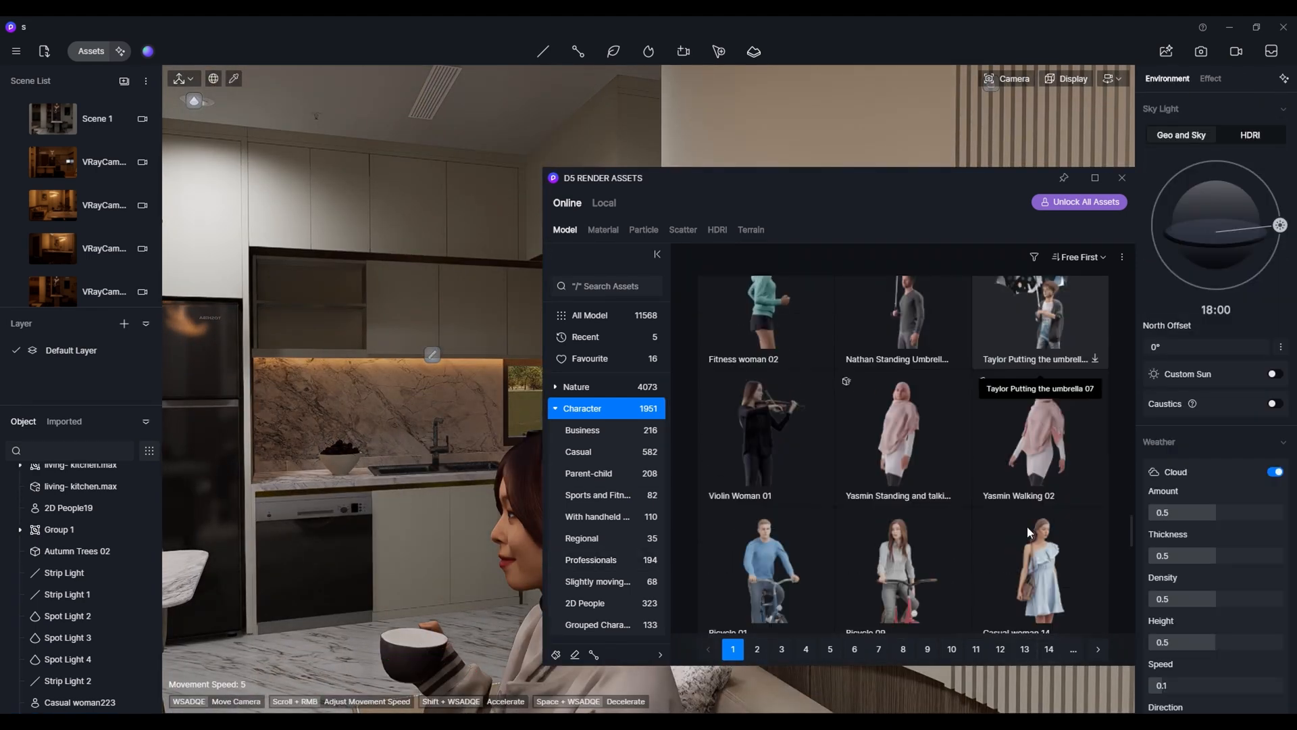
scroll(1027, 532, "down", 4)
left_click(1039, 365)
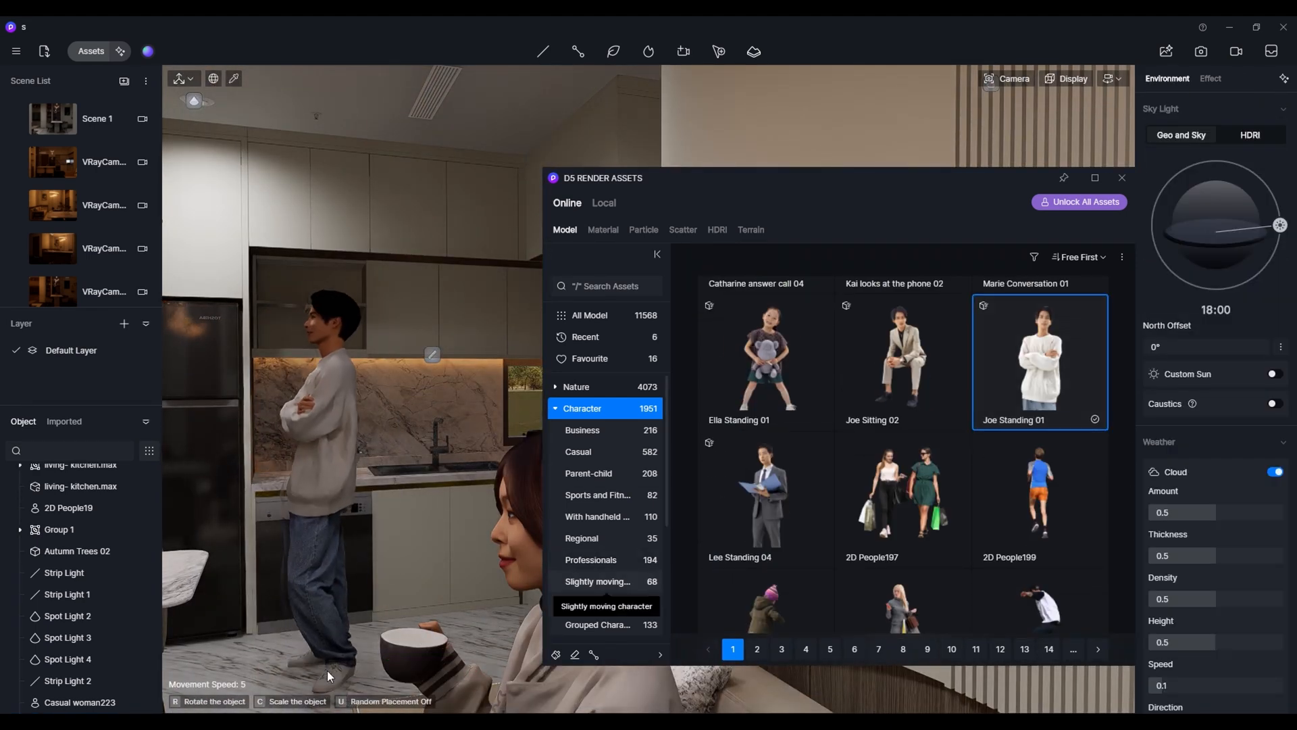
left_click(328, 676)
left_click_drag(292, 668, 398, 598)
left_click(404, 586)
key("a")
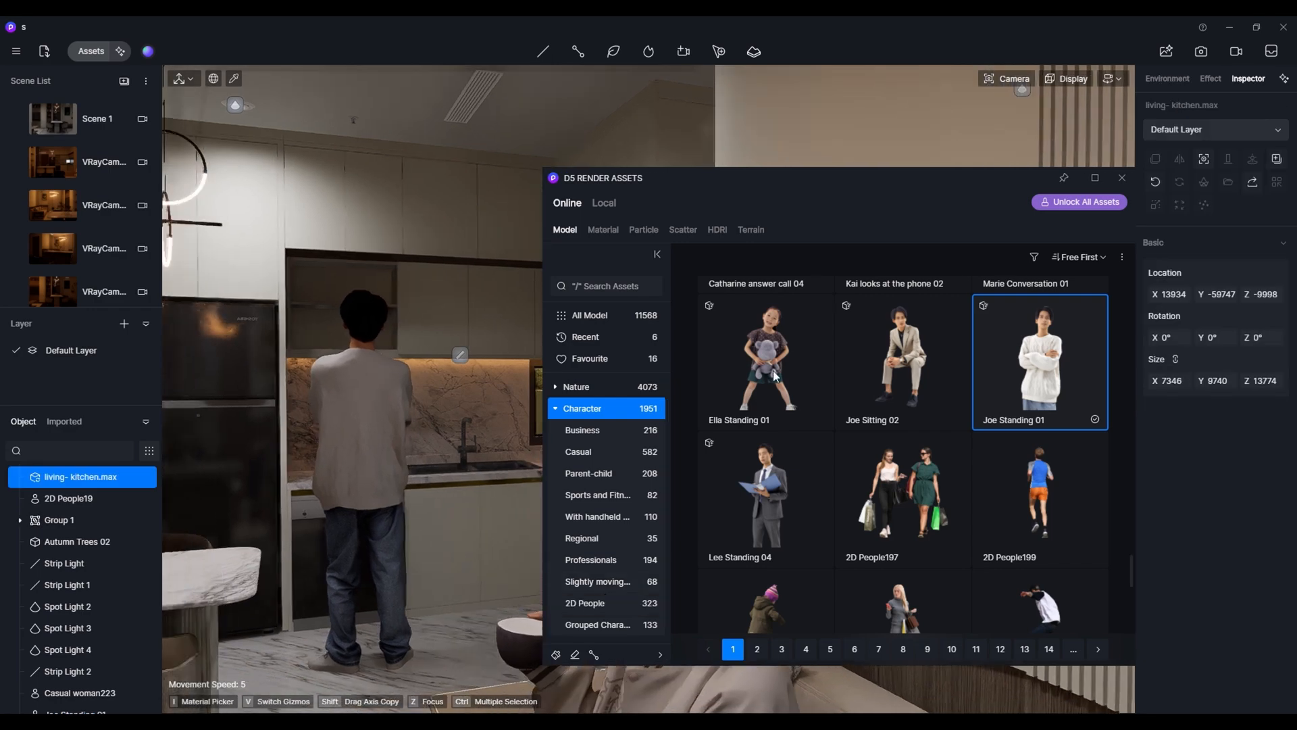
left_click(1122, 177)
- Toggle the animation playback of the Joe Standing 01 model in the kitchen
right_click_drag(959, 338, 689, 409)
scroll(696, 412, "down", 5)
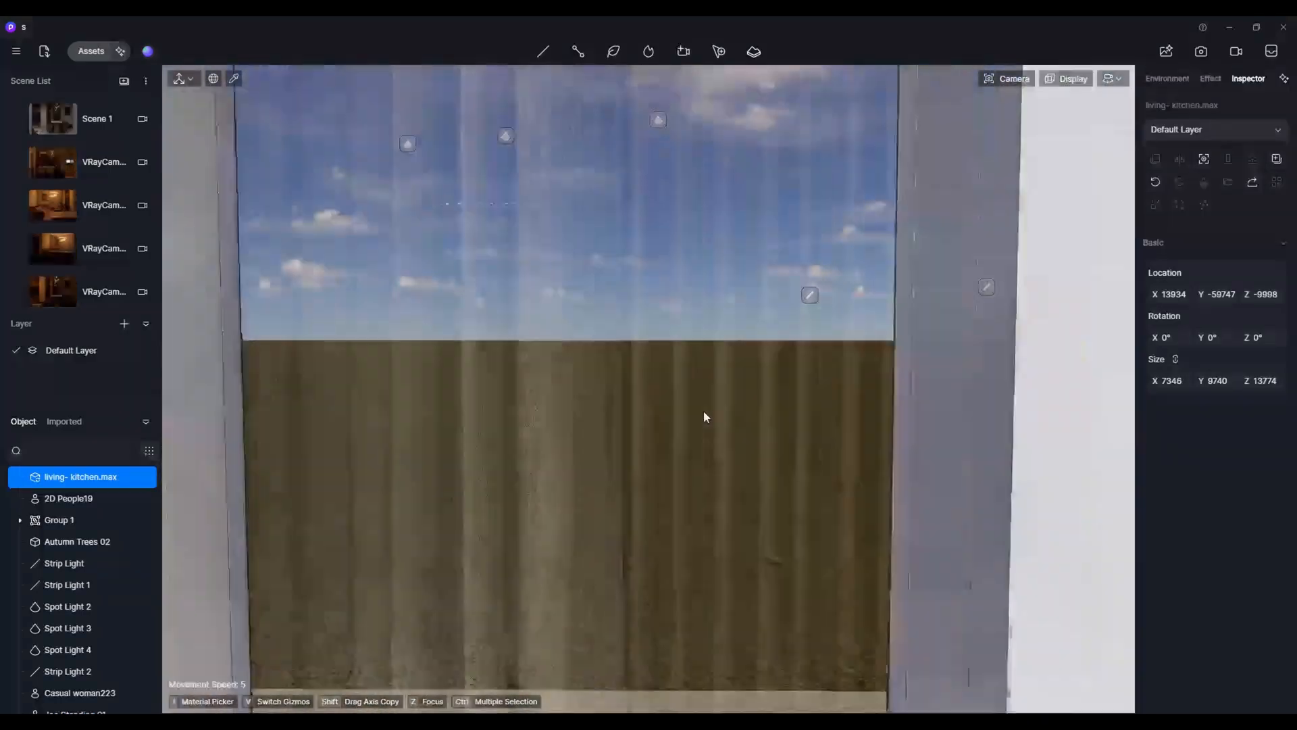
scroll(706, 410, "up", 5)
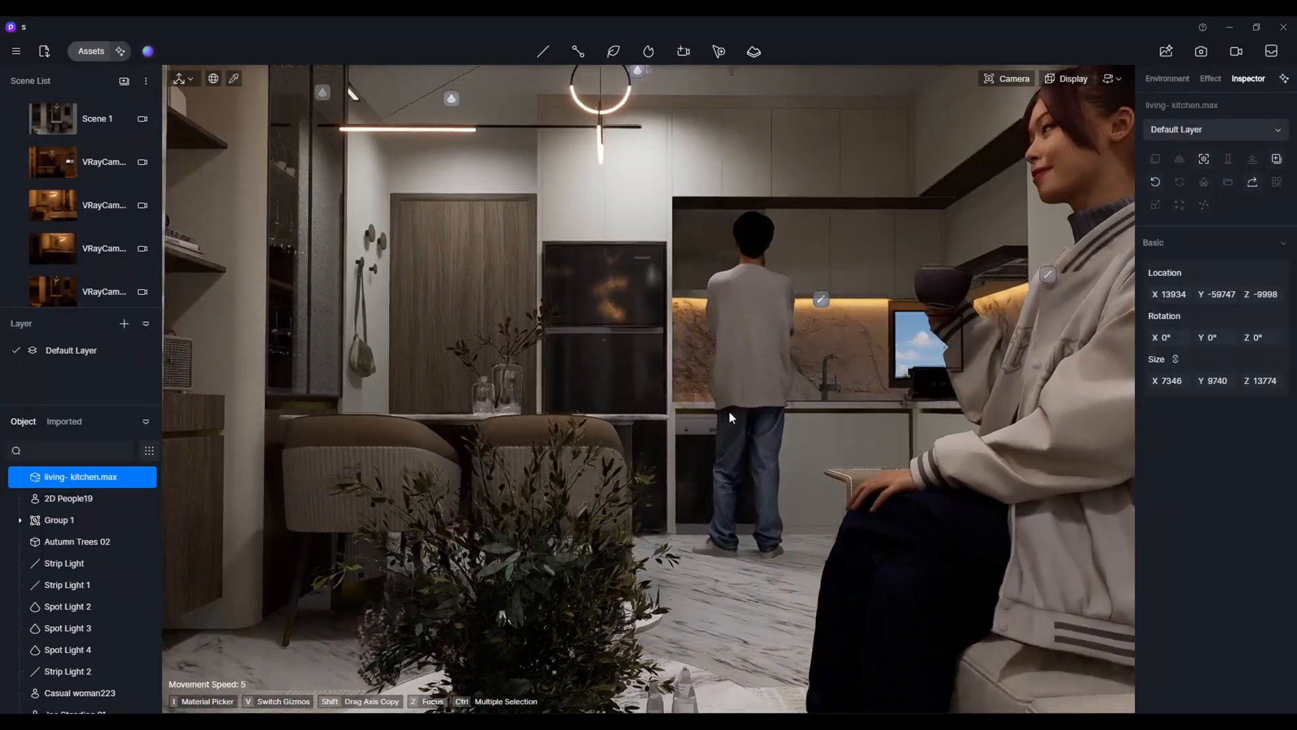
scroll(730, 411, "down", 5)
scroll(732, 411, "up", 5)
key("Escape")
key("a")
key("d")
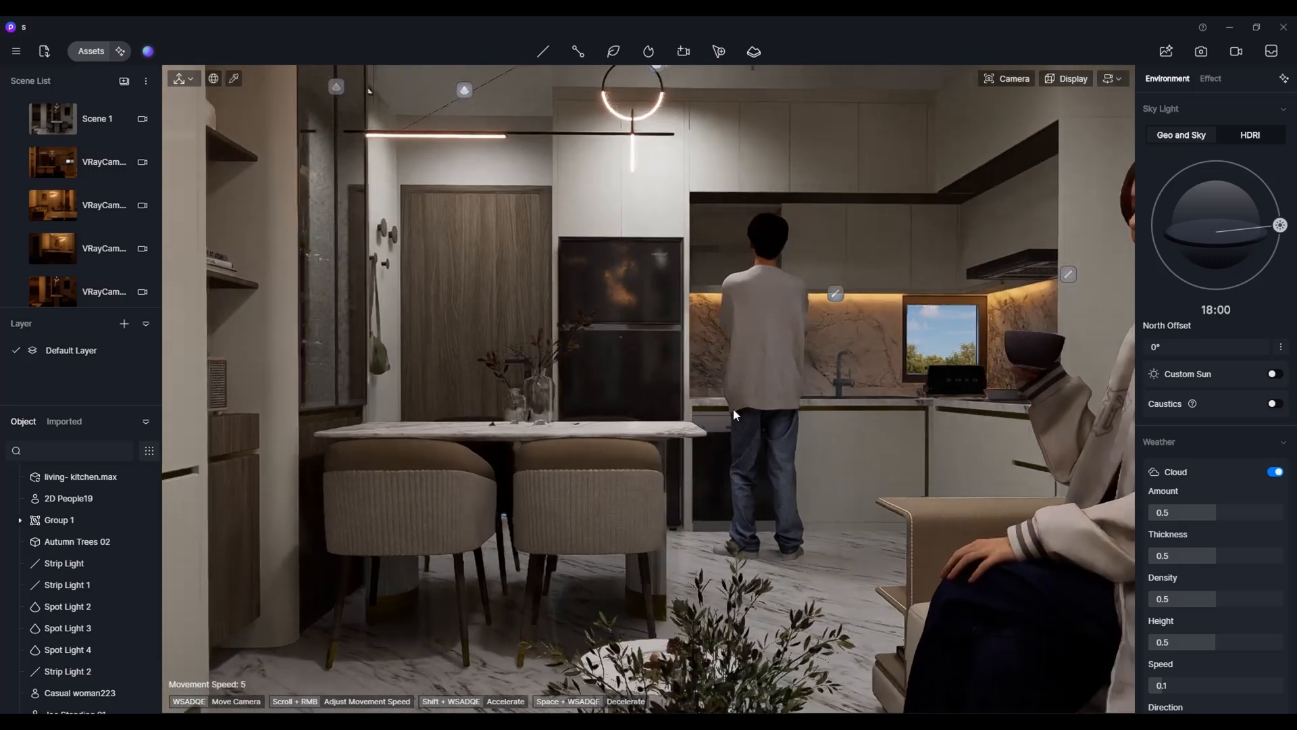
left_click(766, 388)
left_click(1157, 451)
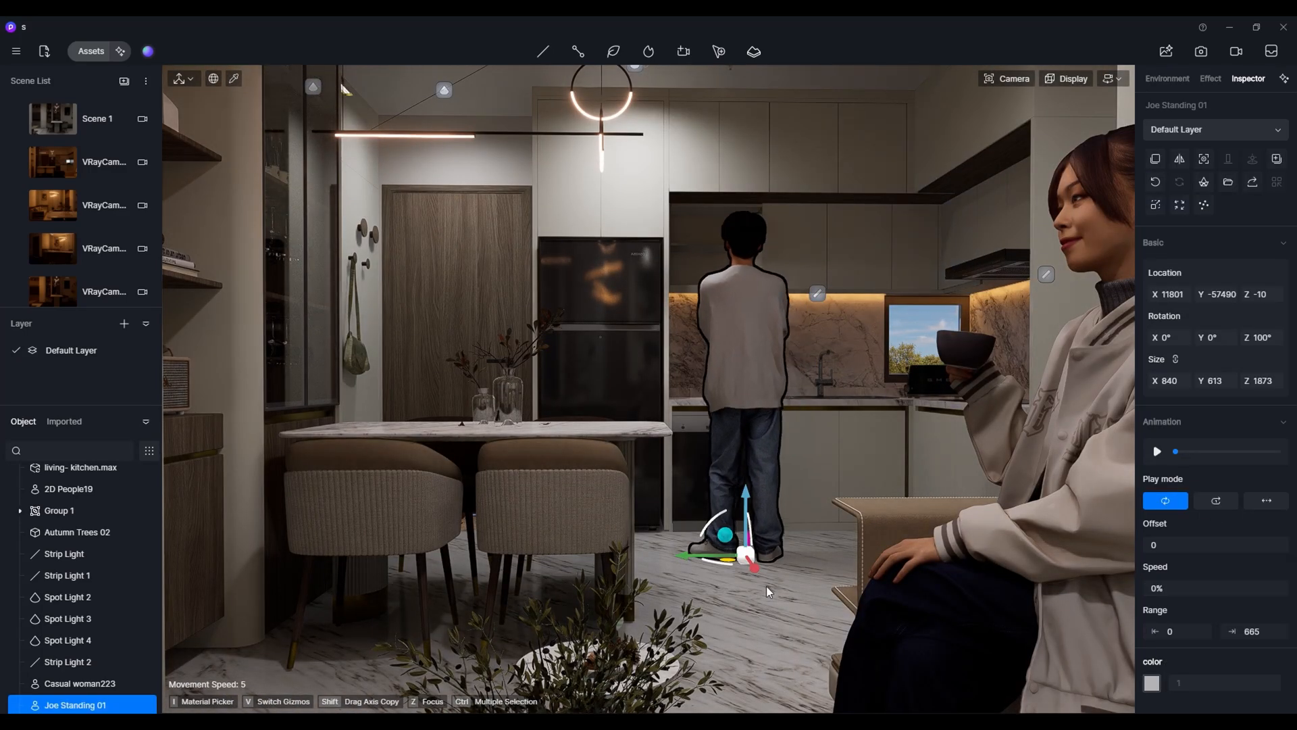
left_click(687, 588)
scroll(734, 448, "up", 5)
- Set the camera's field of view to 90°
left_click(135, 114)
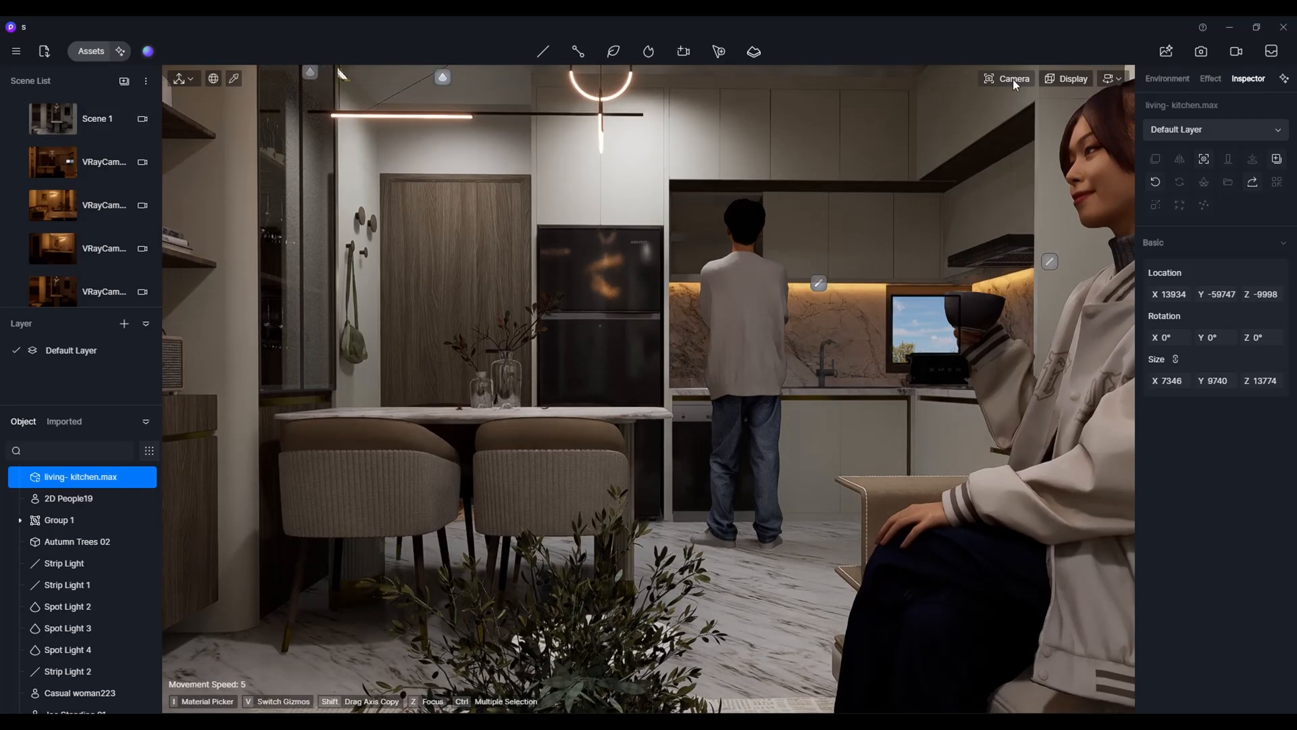
left_click(1014, 80)
left_click(1012, 168)
type("90")
key("Return")
middle_click_drag(599, 513, 718, 487)
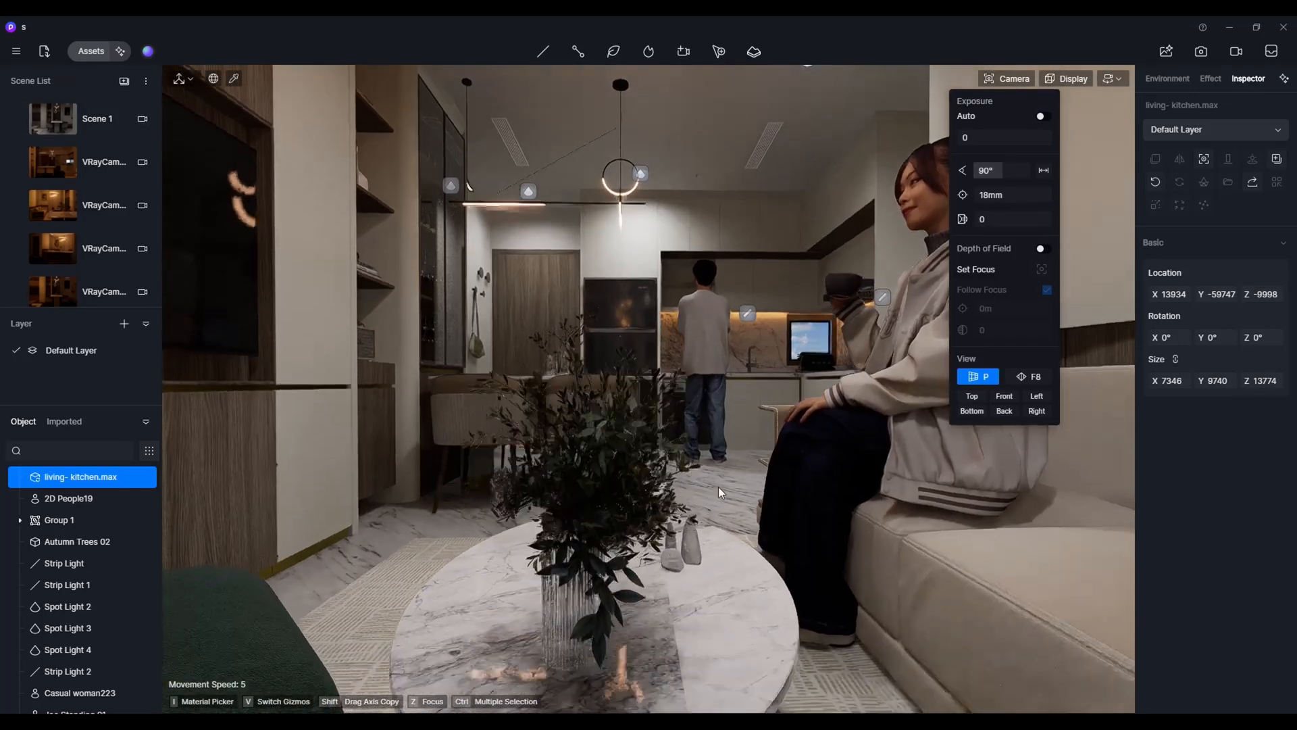
- Look closely at the woman seated on the sofa and return to the saved Scene 1 view
left_click(805, 535)
left_click(903, 489)
key("z")
scroll(767, 477, "down", 5)
right_click_drag(767, 476, 654, 499)
scroll(654, 499, "down", 5)
key("Escape")
middle_click_drag(654, 500, 766, 508)
left_click(82, 121)
- Turn on depth of field focused on the glass vases on the dining table and set its blur amount to 10
scroll(700, 481, "up", 3)
scroll(845, 568, "up", 3)
right_click_drag(766, 508, 741, 486)
scroll(741, 500, "up", 2)
scroll(742, 503, "up", 3)
scroll(737, 494, "up", 3)
scroll(739, 488, "down", 3)
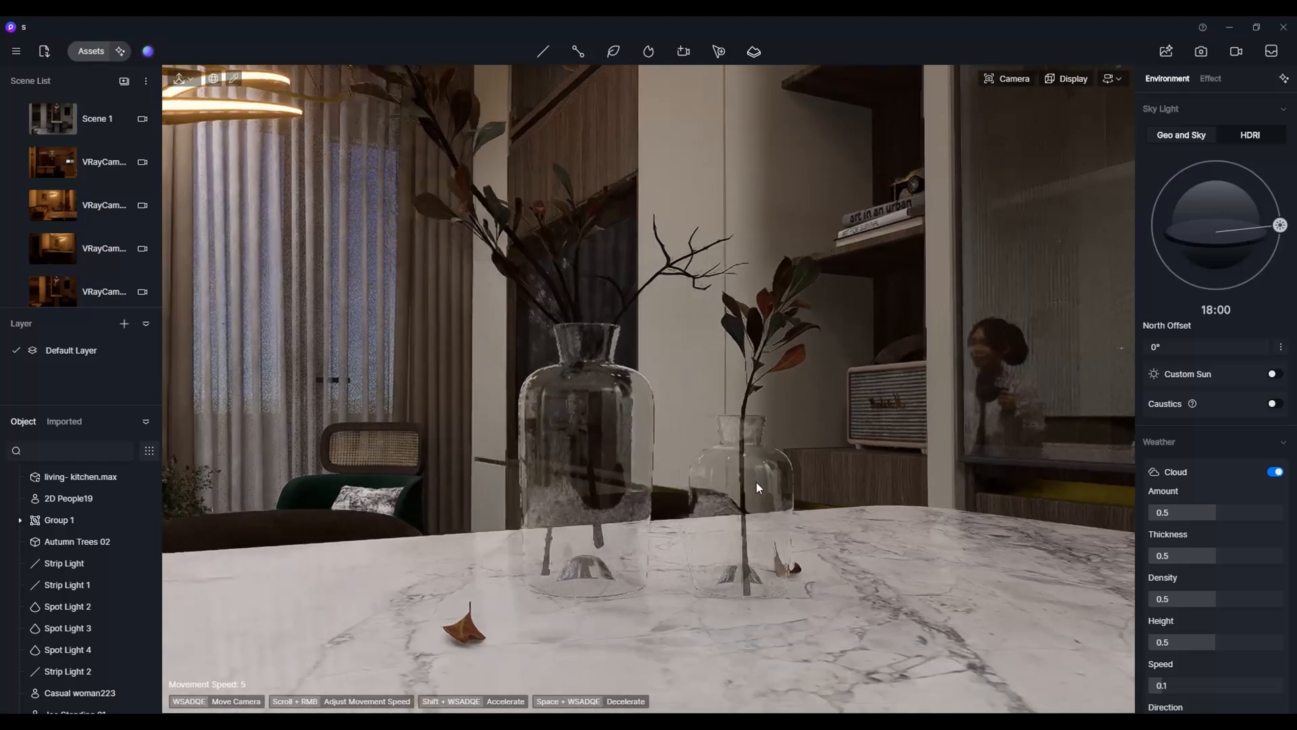
left_click(1023, 81)
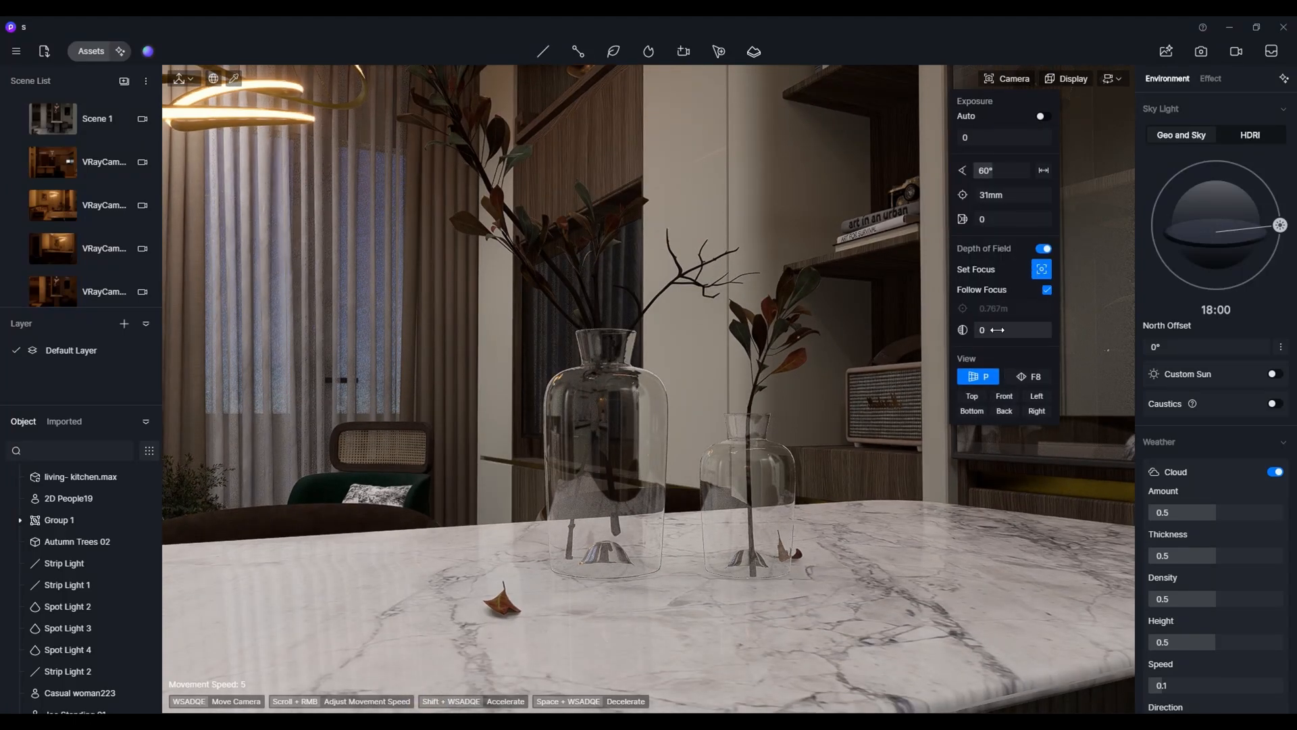
left_click_drag(1034, 335, 1147, 327)
- Examine the depth-of-field blur around the coffee table, plant and sofa
right_click_drag(878, 432, 875, 298)
key("e")
right_click(642, 474)
key("s")
key("d")
key("w")
key("d")
key("w")
key("d")
key("s")
key("w")
key("a")
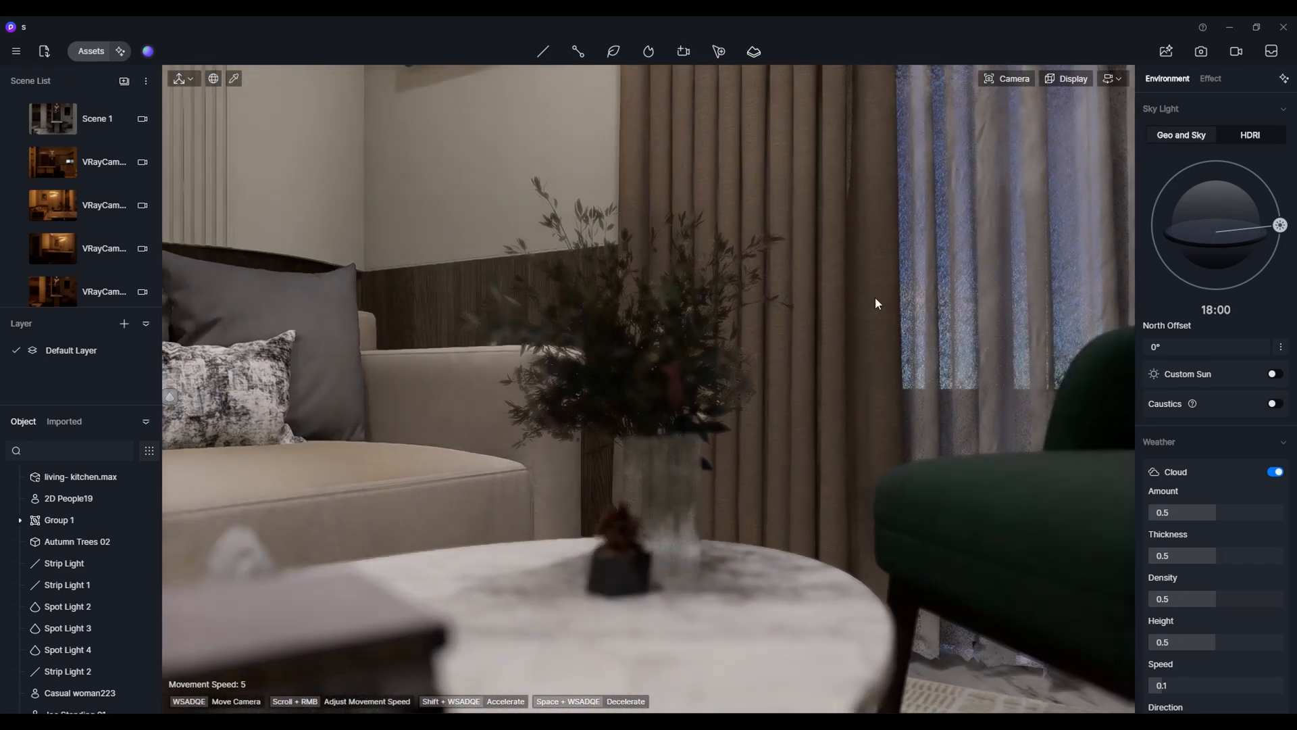
- Refocus the depth of field on the plant on the coffee table, keeping the kitchen in the background
left_click(1012, 79)
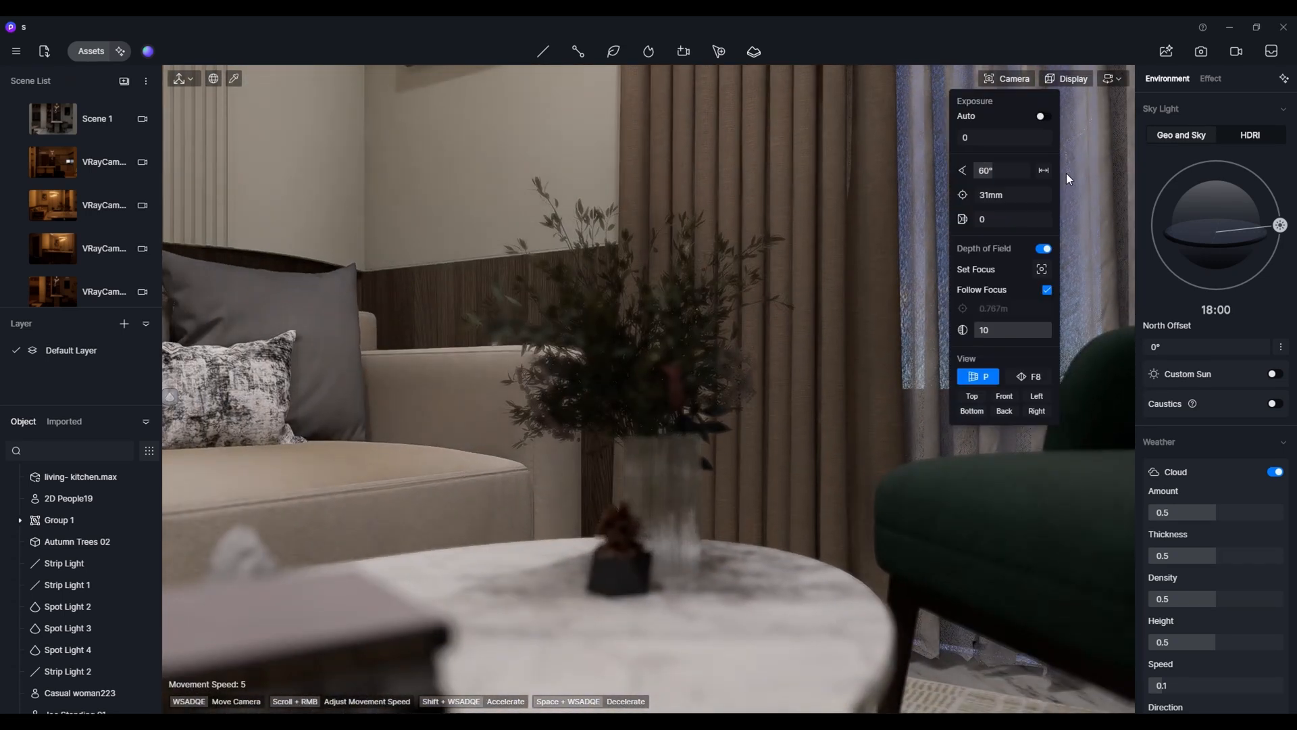
left_click(636, 465)
key("d")
right_click_drag(643, 464, 702, 446)
key("s")
key("d")
key("s")
key("d")
key("a")
key("d")
left_click(689, 448)
key("d")
key("q")
key("s")
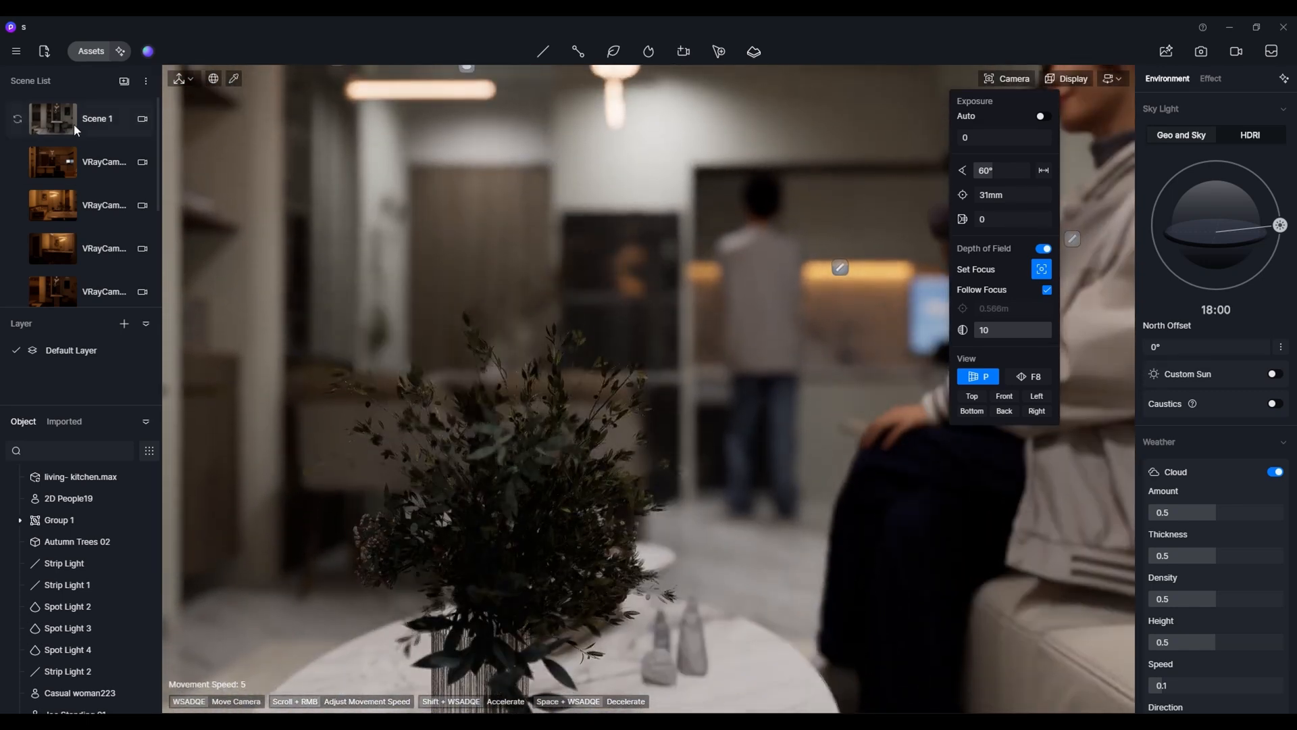
- Restore Scene 1, frame the kitchen and dining table past the seated woman, and save the view as a new scene
left_click(94, 118)
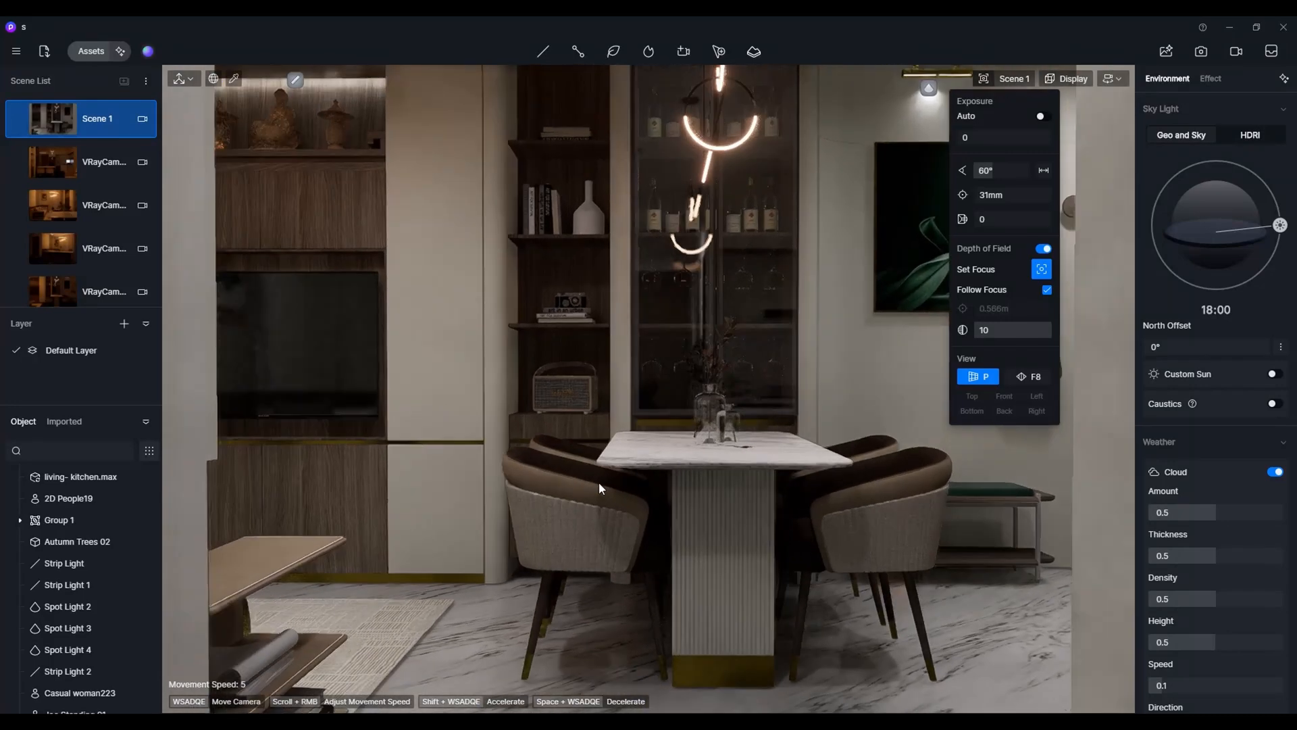
scroll(793, 428, "up", 3)
right_click_drag(824, 421, 795, 436)
key("w")
key("s")
key("s")
key("s")
key("w")
key("w")
key("s")
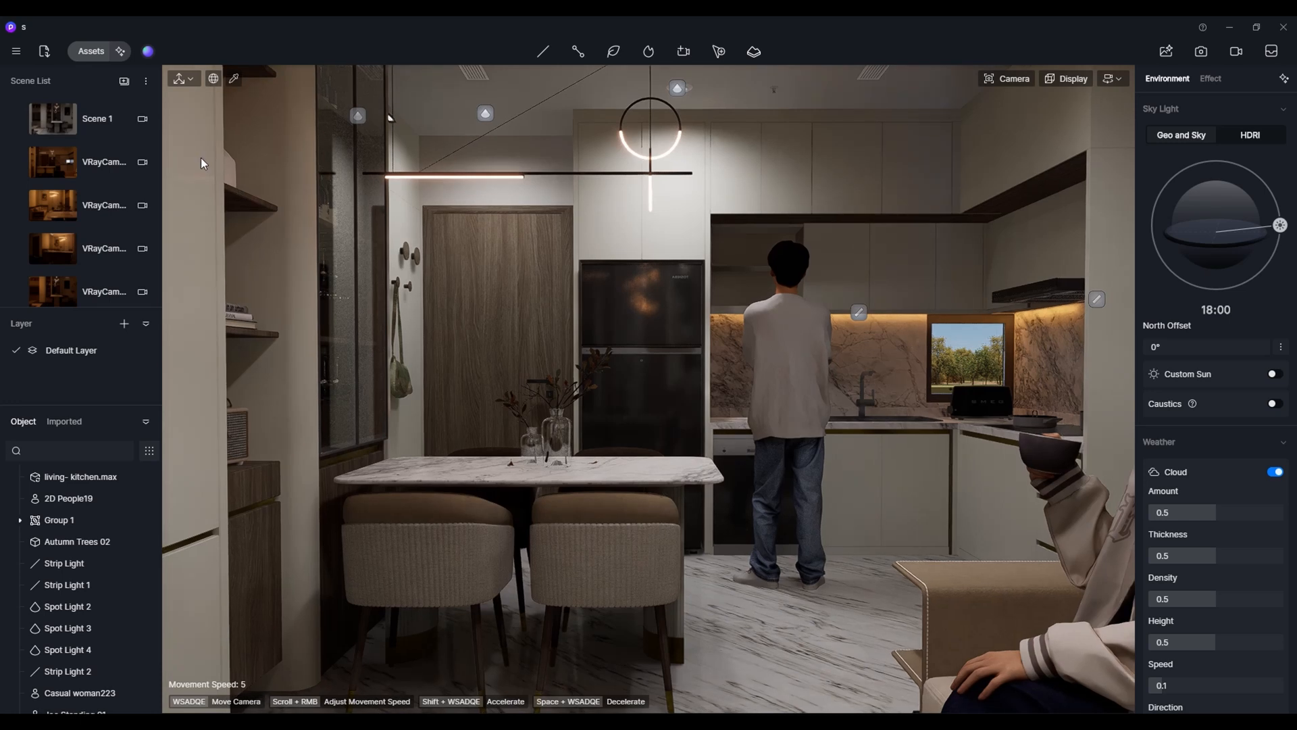
left_click(126, 85)
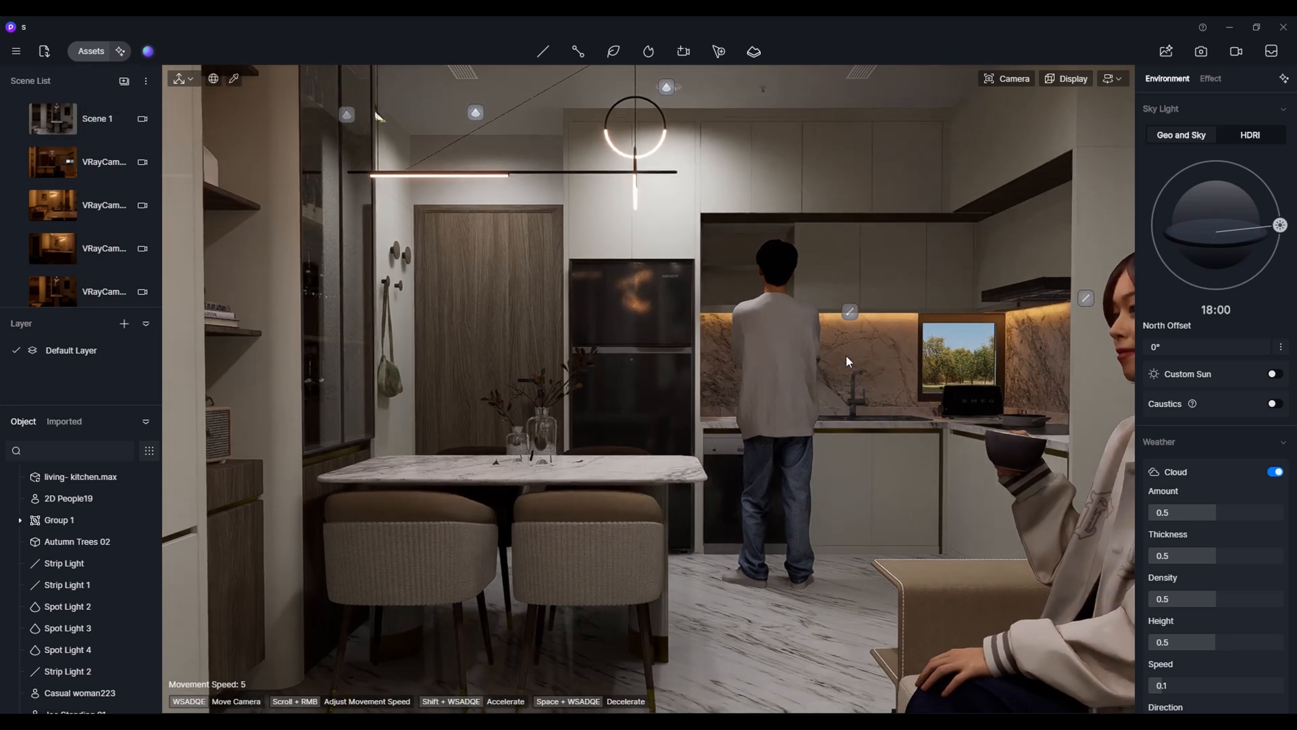
- Set the camera's field of view to 70° and save the wider kitchen framing as another new scene
left_click(1002, 78)
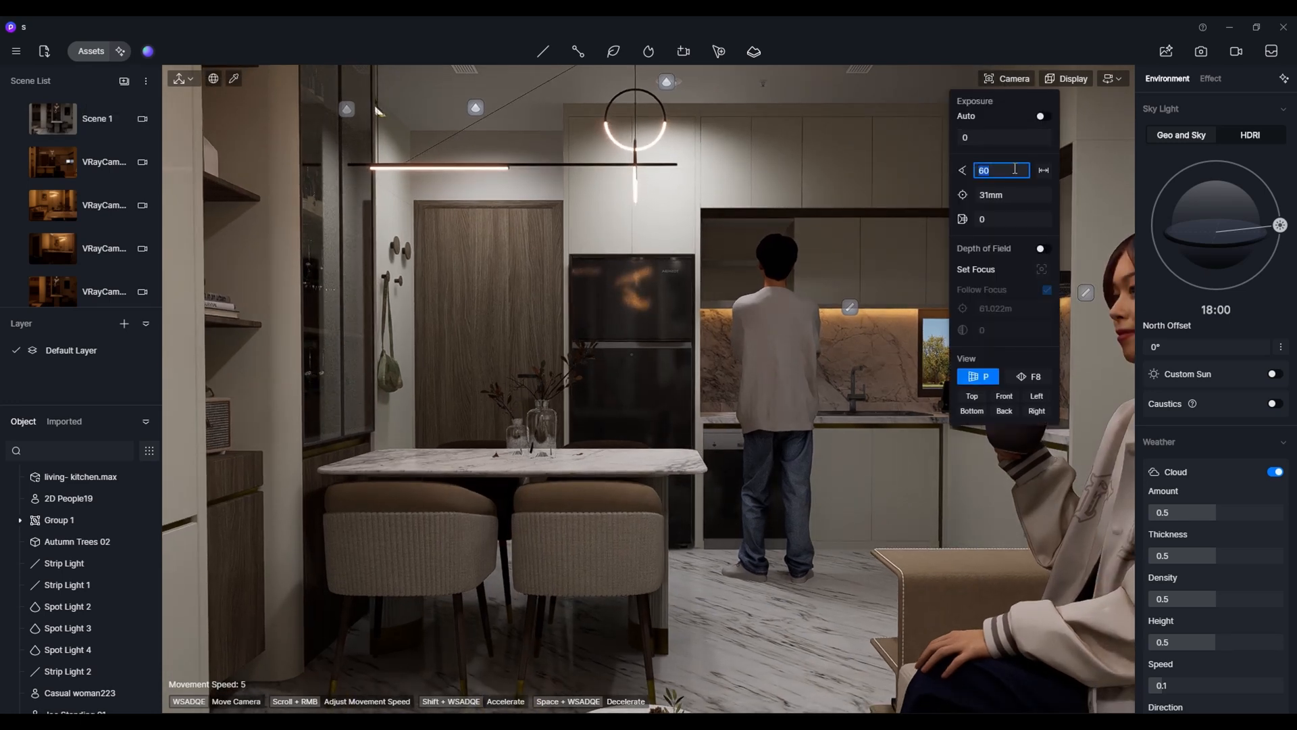
key("Return")
key("d")
key("q")
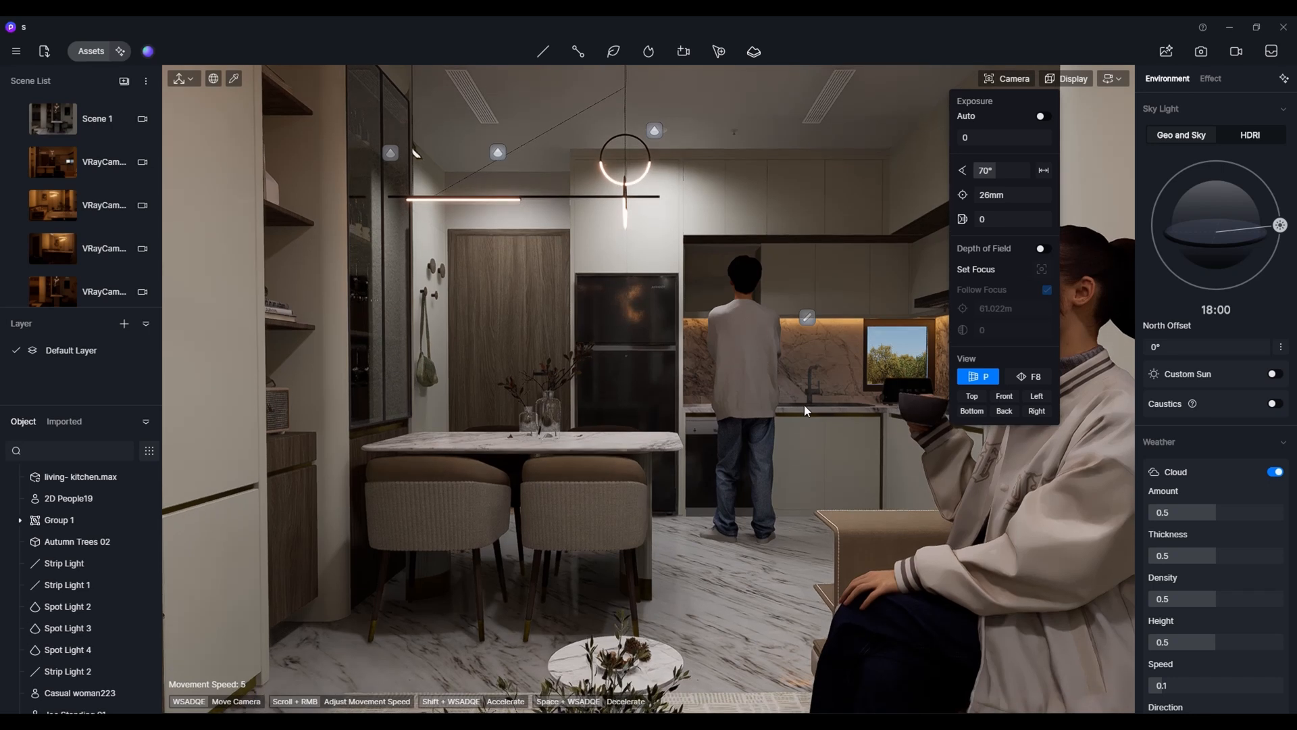
left_click(804, 404)
scroll(65, 297, "down", 2)
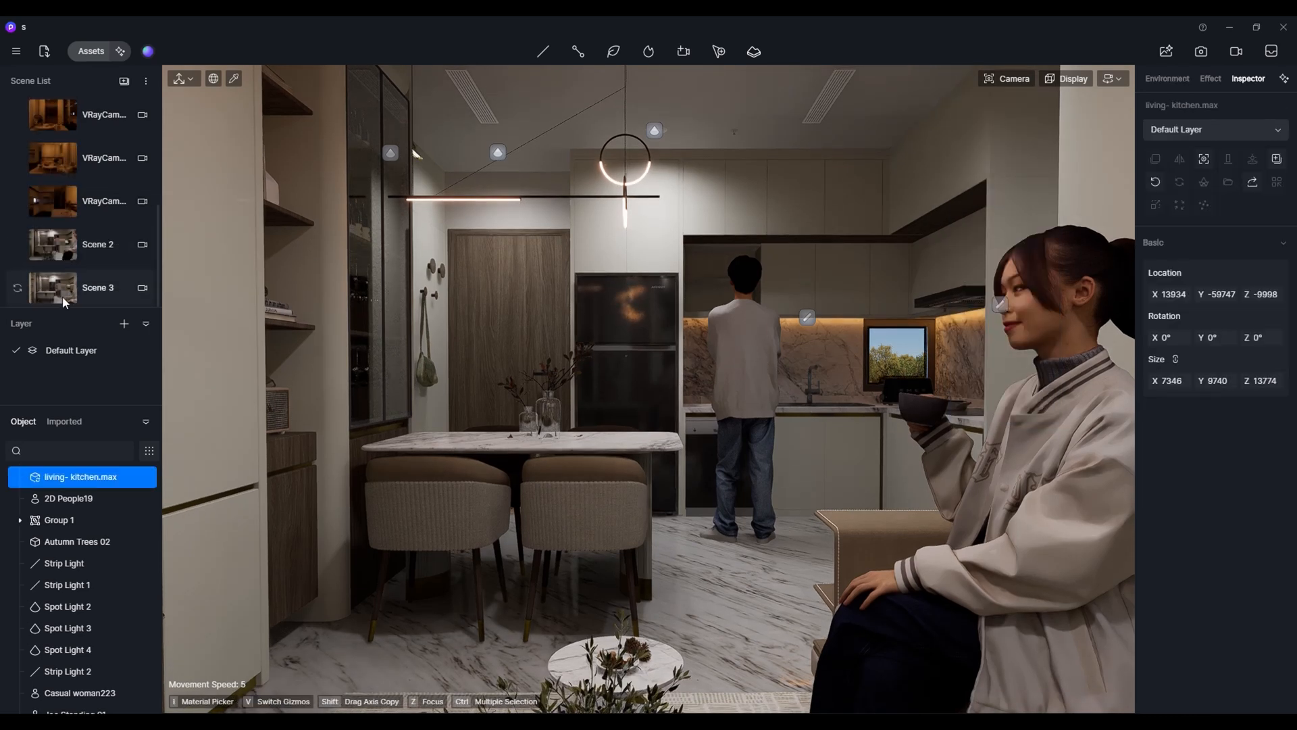
- Turn on depth of field in Scene 3 with focus on the man standing in the kitchen and blur amount 10
left_click(1013, 80)
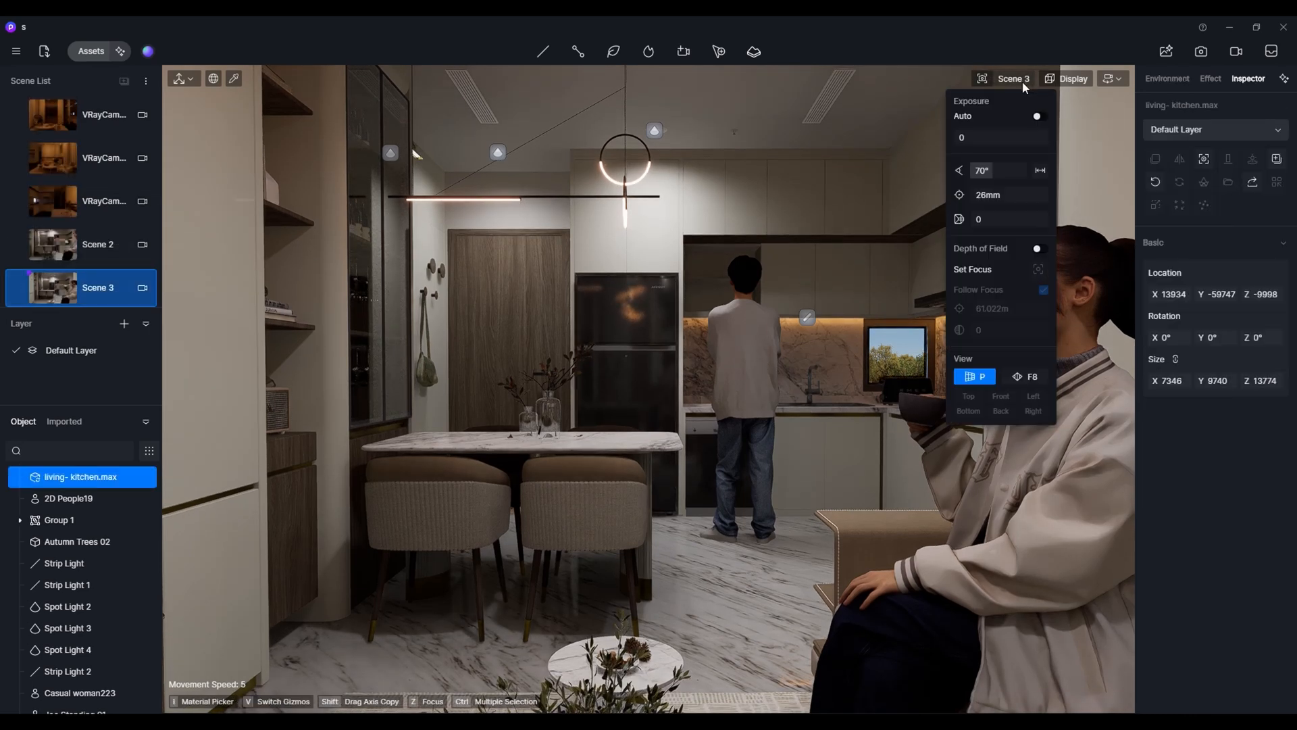
left_click(1039, 269)
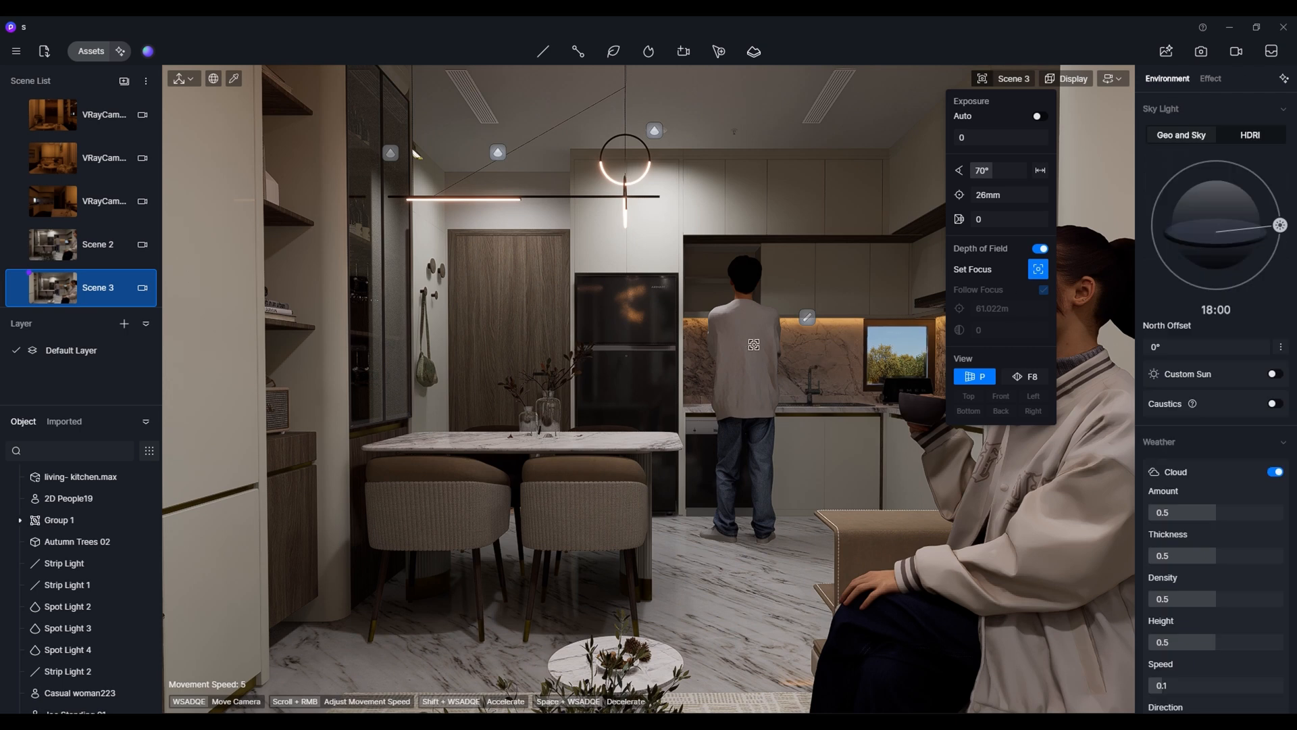
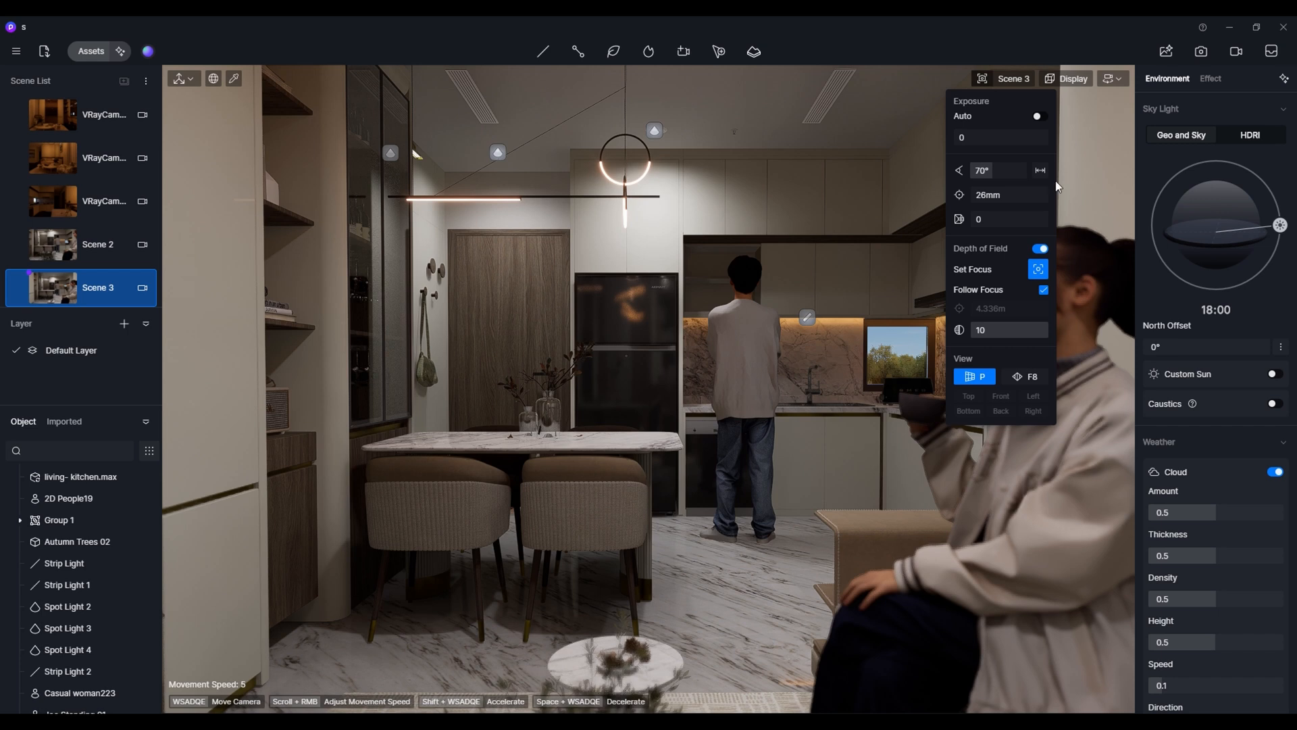
left_click(1012, 80)
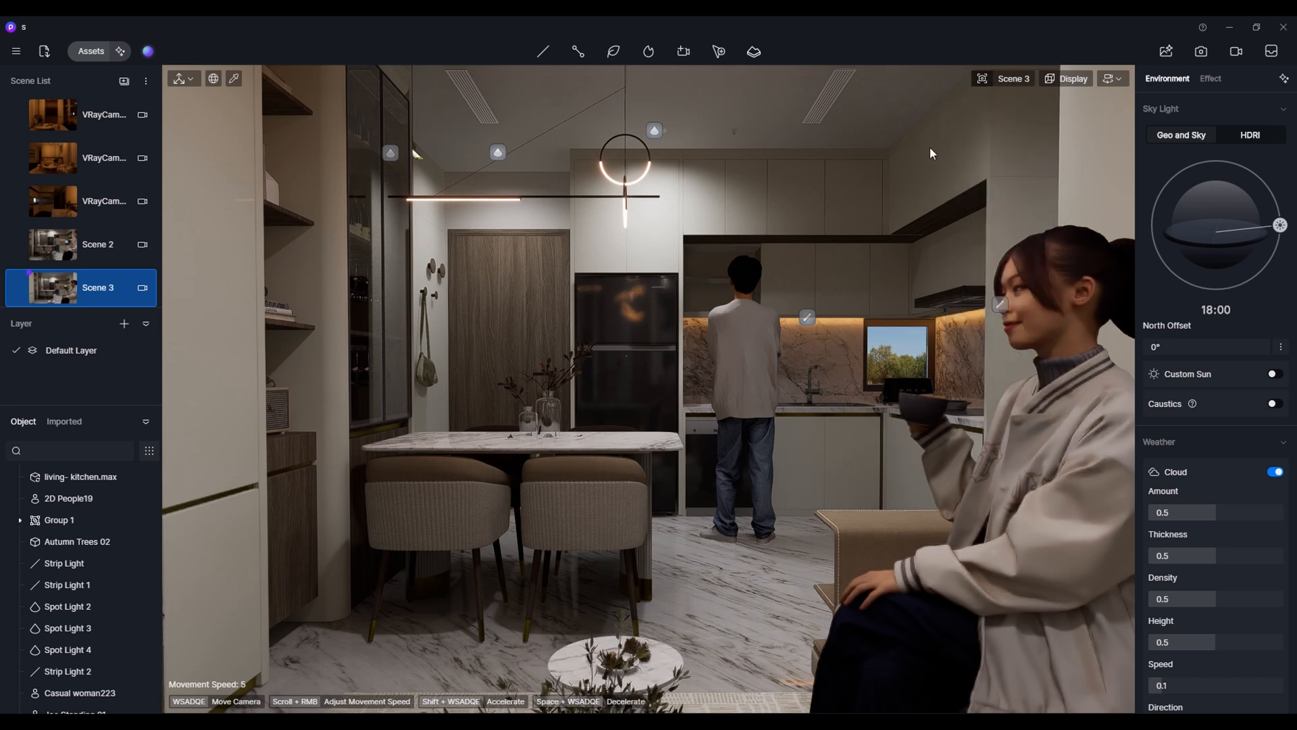
- Switch Scene 3's depth of field back on with follow focus and set its blur amount to 10
left_click(1015, 79)
left_click(1039, 249)
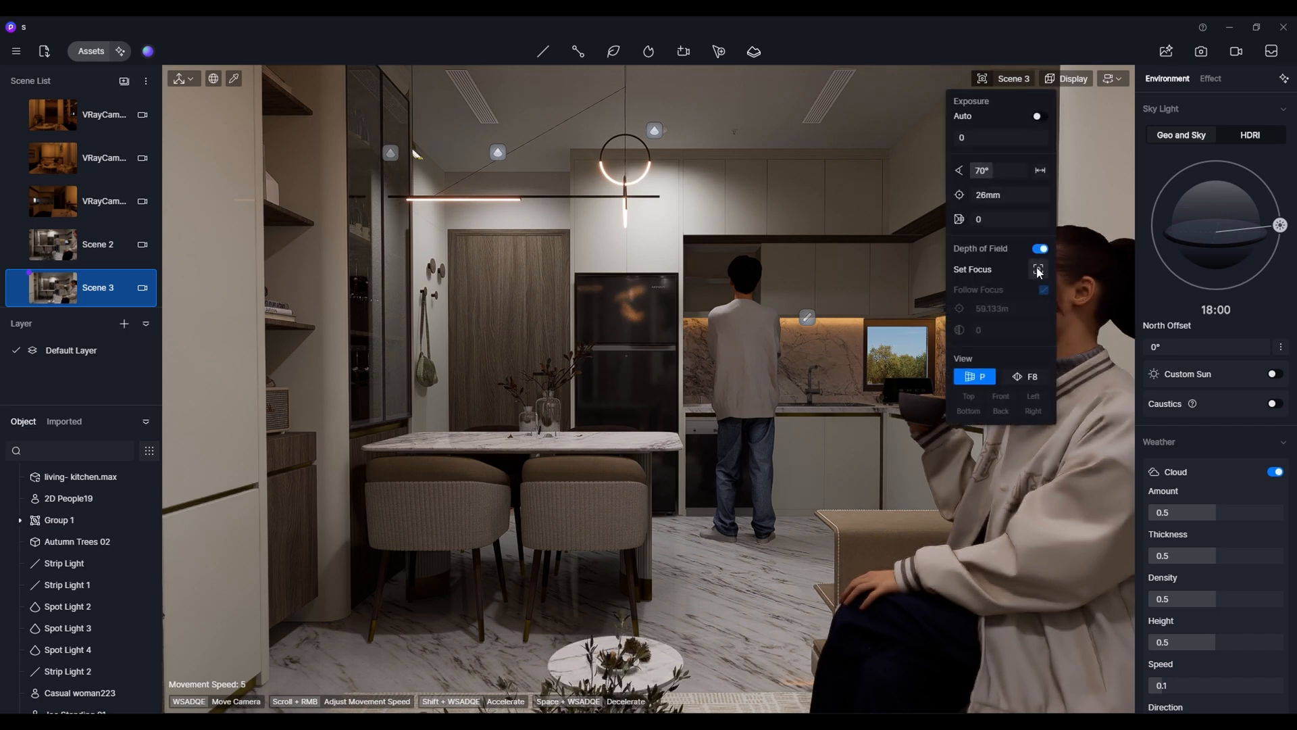
left_click_drag(983, 331, 1150, 334)
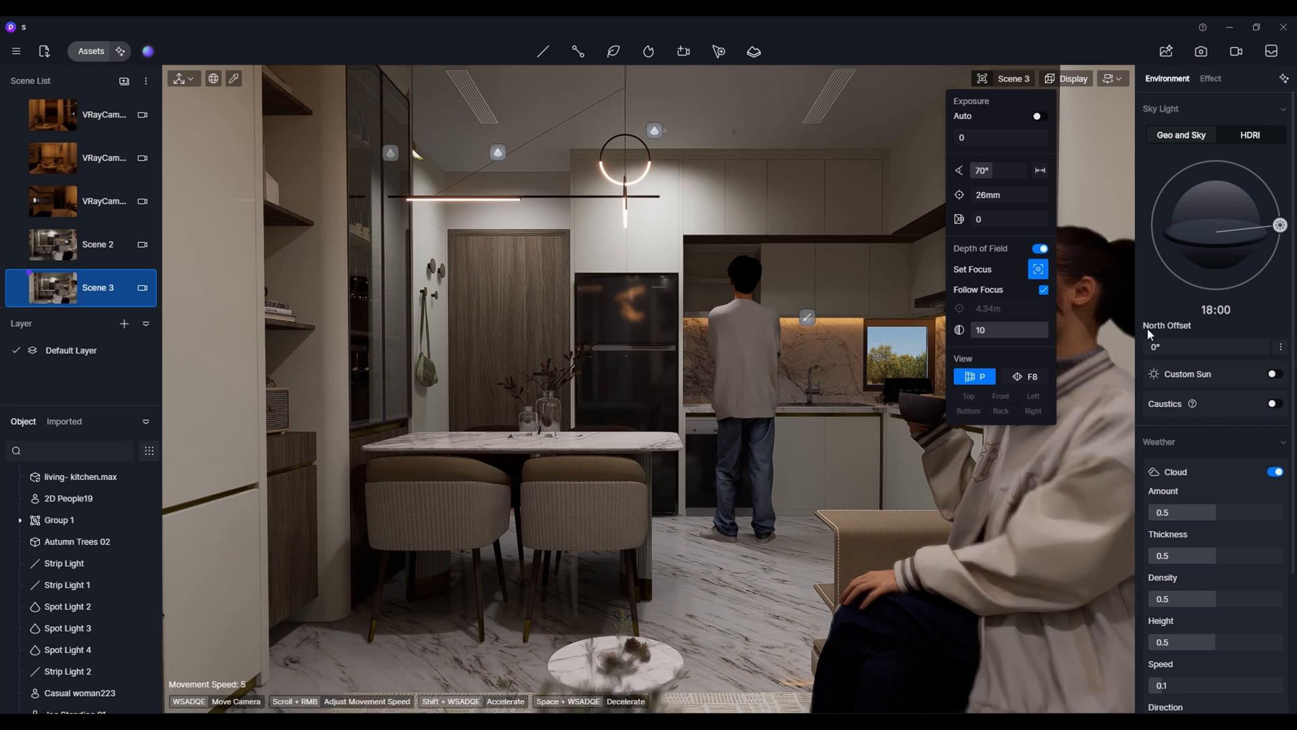
left_click(1004, 79)
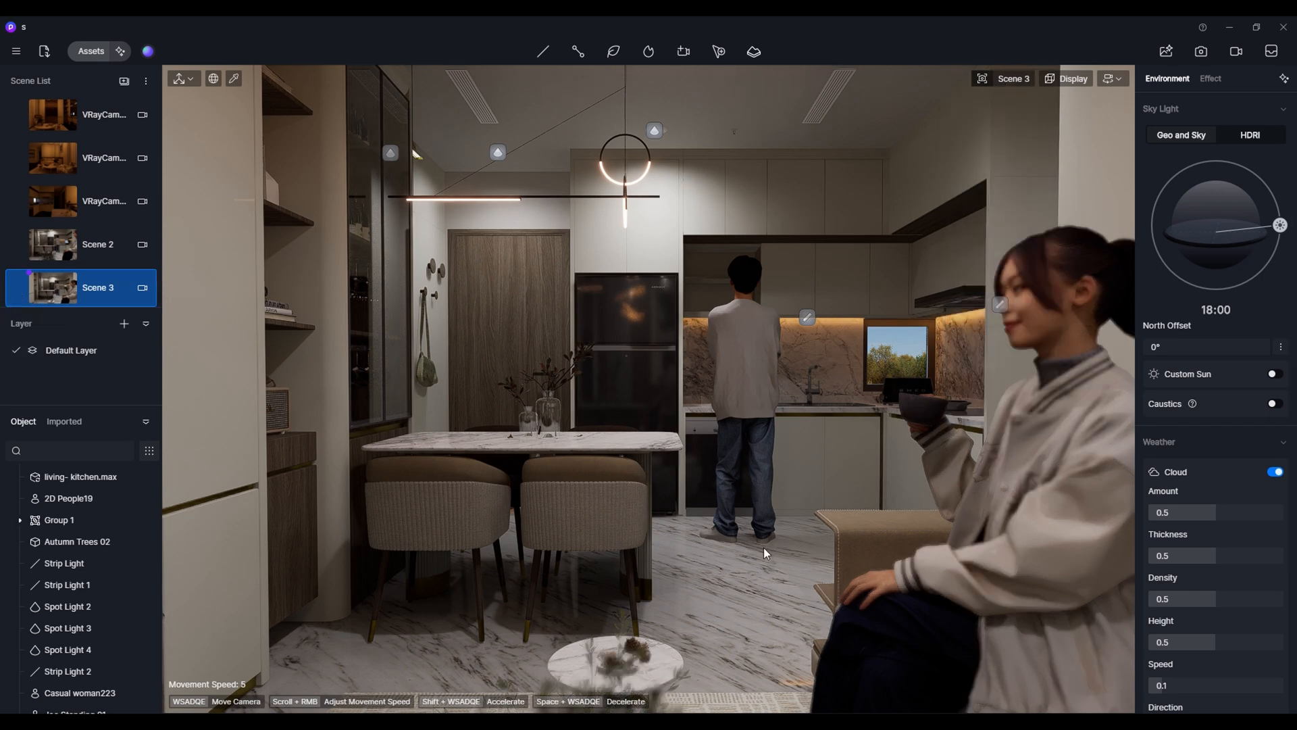
- Move the camera around Scene 3 and toward the kitchen to examine how the depth-of-field blur behaves
key("a")
key("s")
key("w")
key("d")
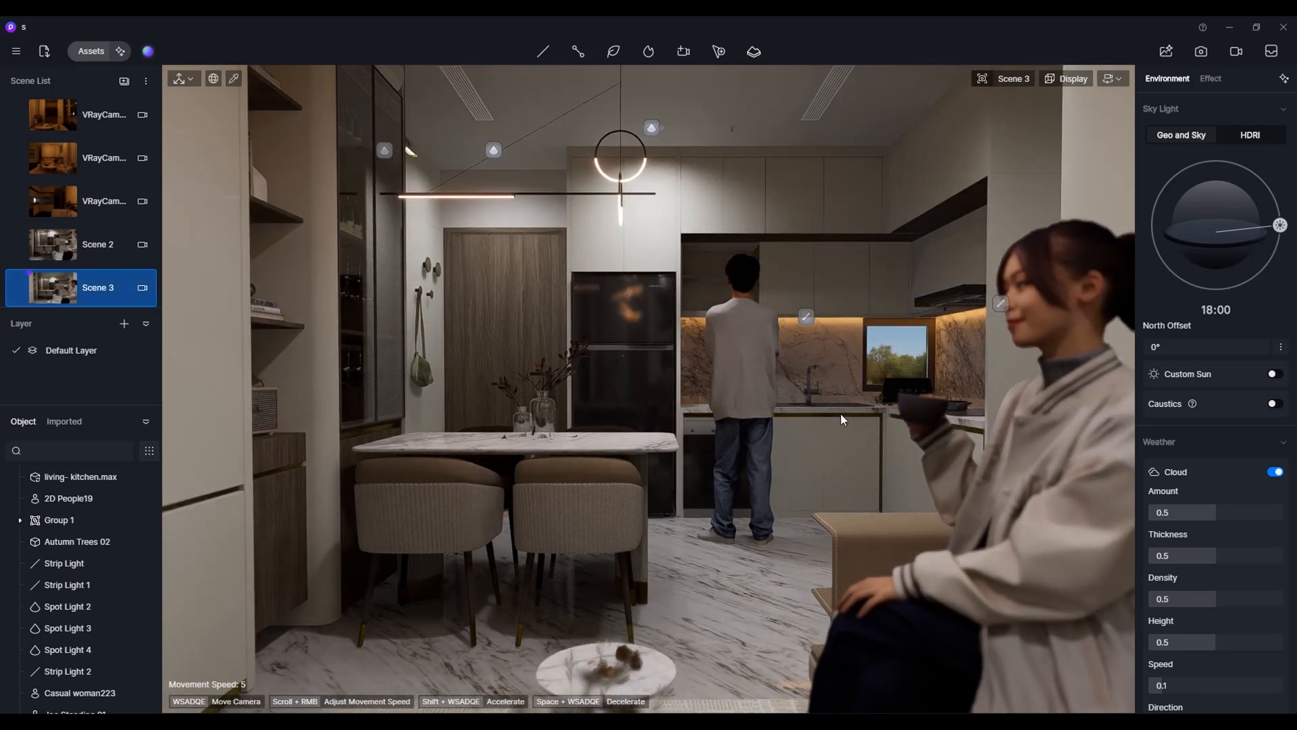
key("w")
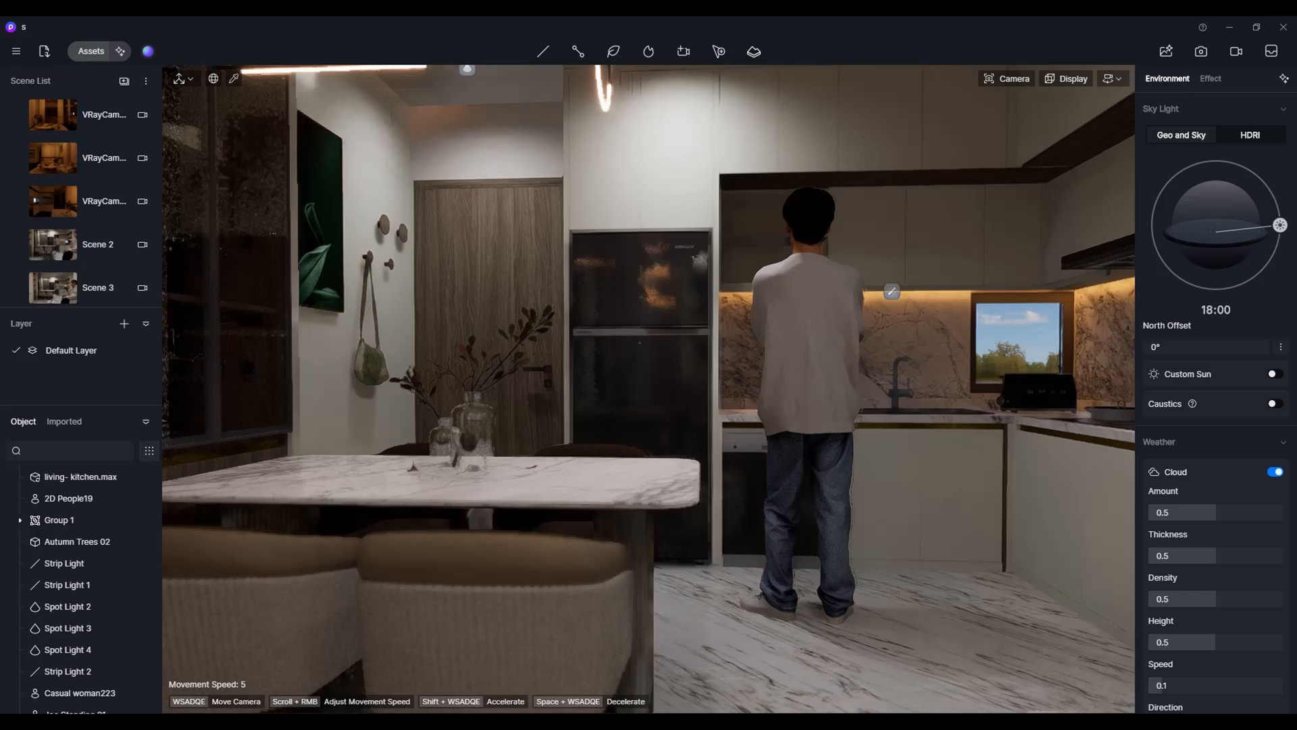
right_click_drag(817, 416, 702, 398)
scroll(64, 201, "up", 2)
- Restore Scene 1, shift the view of the dining table slightly, and open the image render settings
left_click(58, 121)
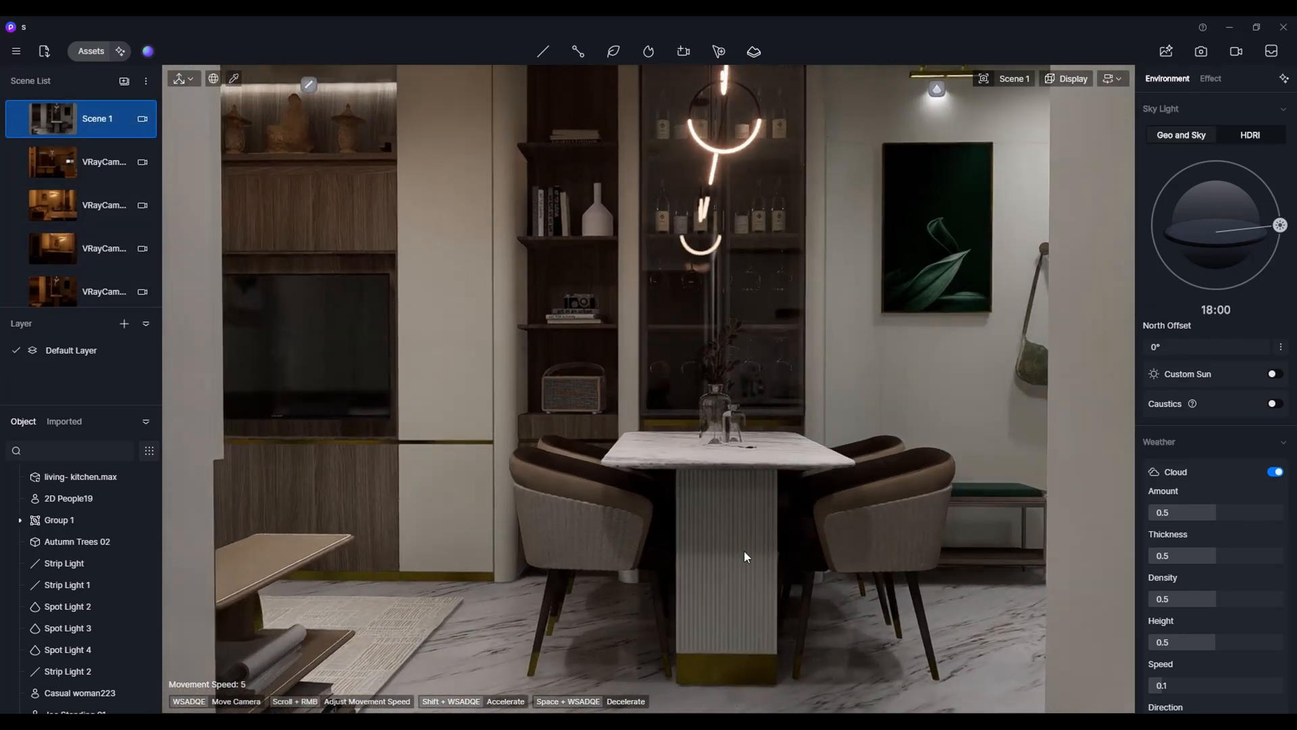
key("a")
key("e")
left_click(1201, 51)
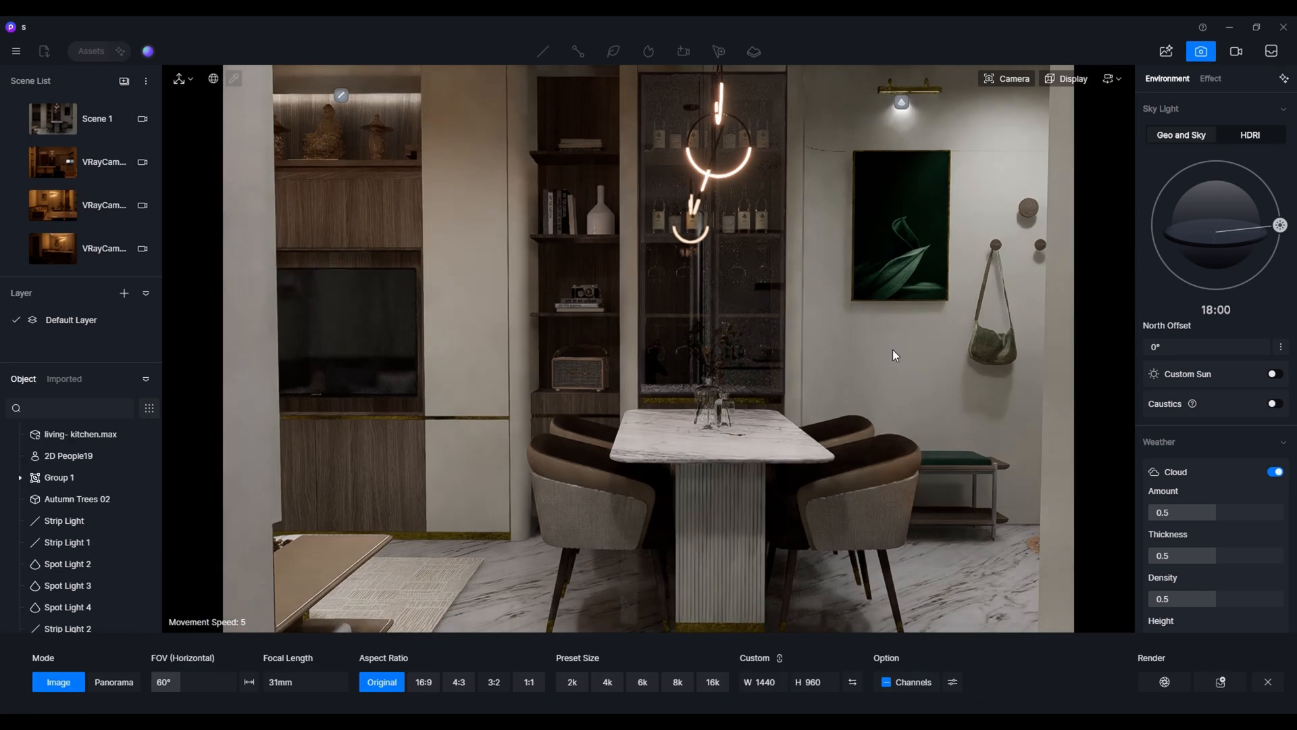
- Preview the 16:9, 4:3, 3:2 and 1:1 aspect ratios and set the render output to Original ratio at 2k
left_click(426, 682)
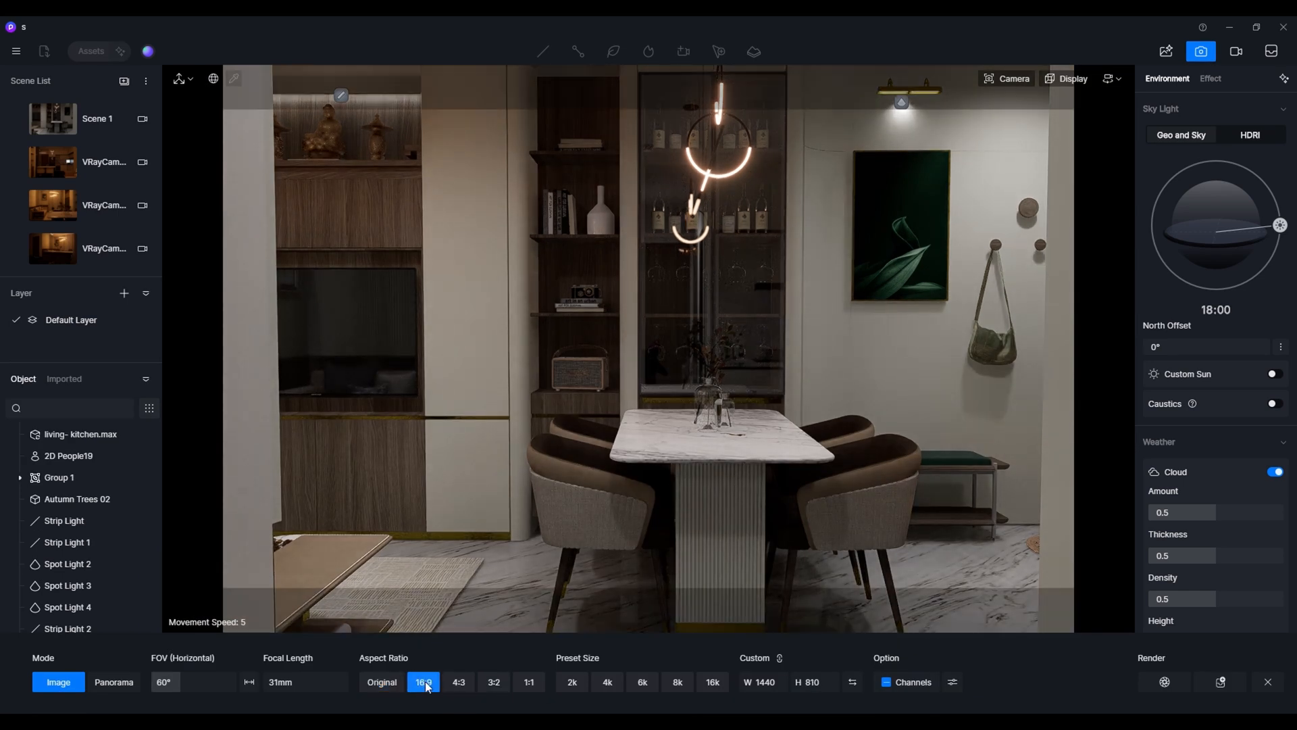
left_click(460, 682)
left_click(494, 682)
left_click(527, 680)
left_click(574, 683)
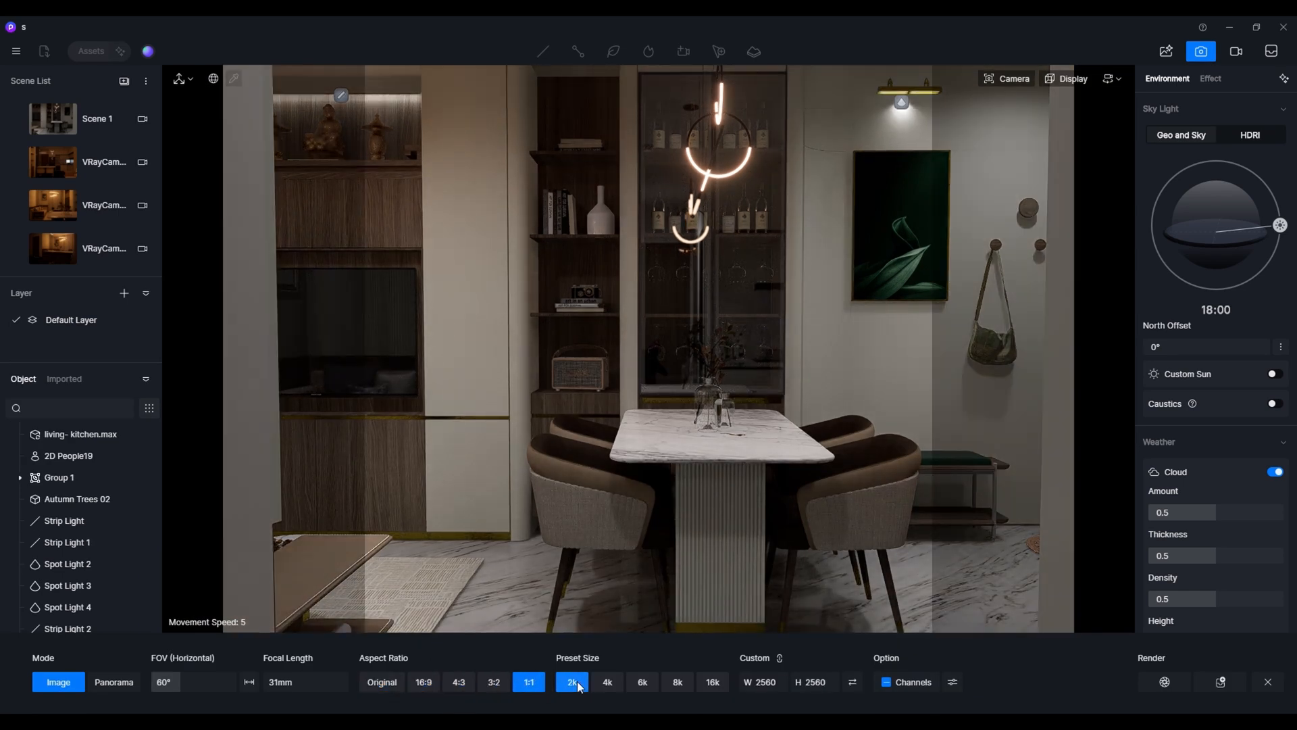
left_click(567, 681)
left_click(382, 682)
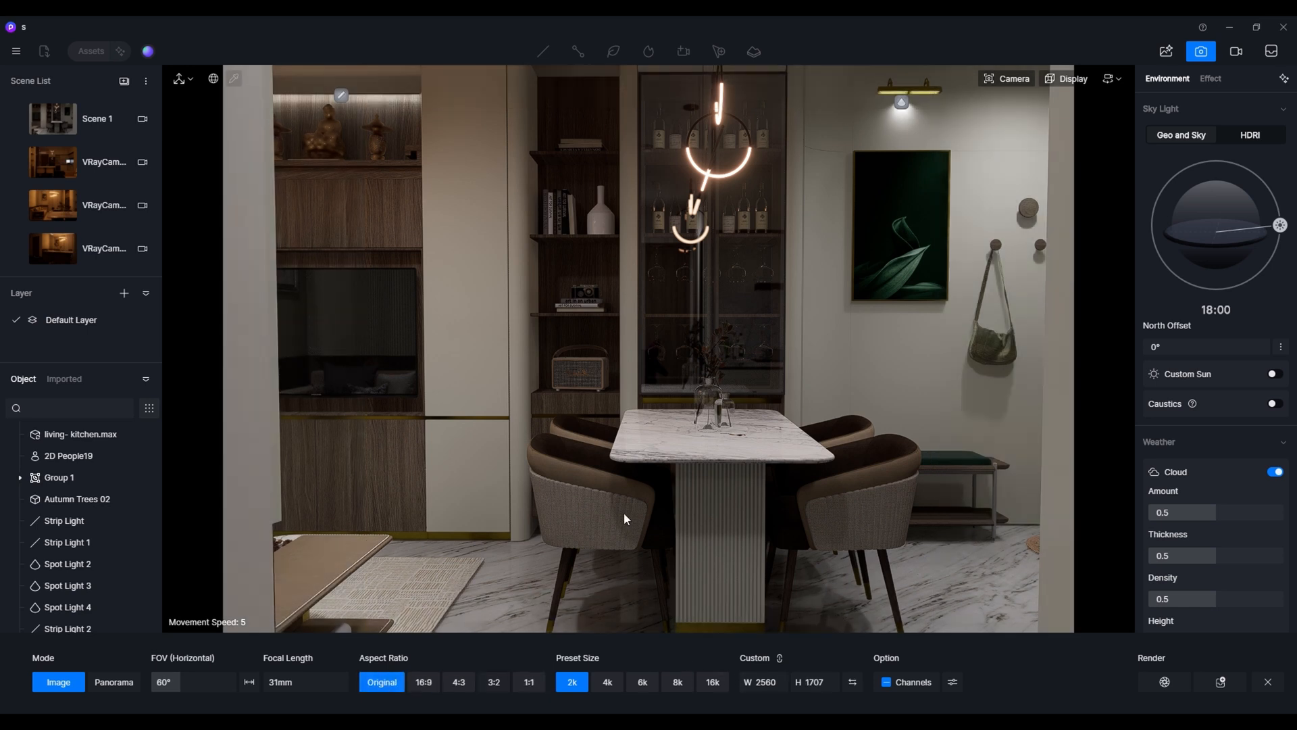
- Try the full-screen preview and two-point perspective mode, and restore the standard perspective view with the interface shown
key("Tab")
key("Tab")
key("o")
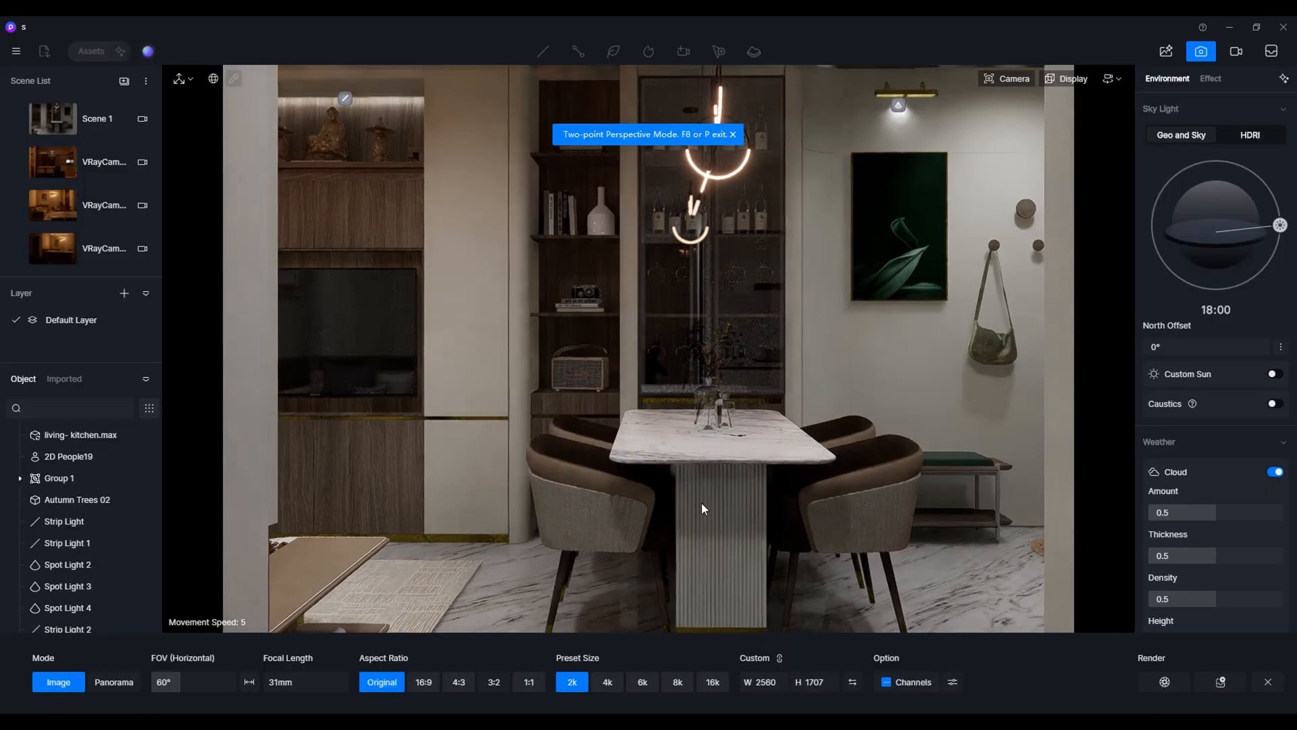
key("p")
key("Tab")
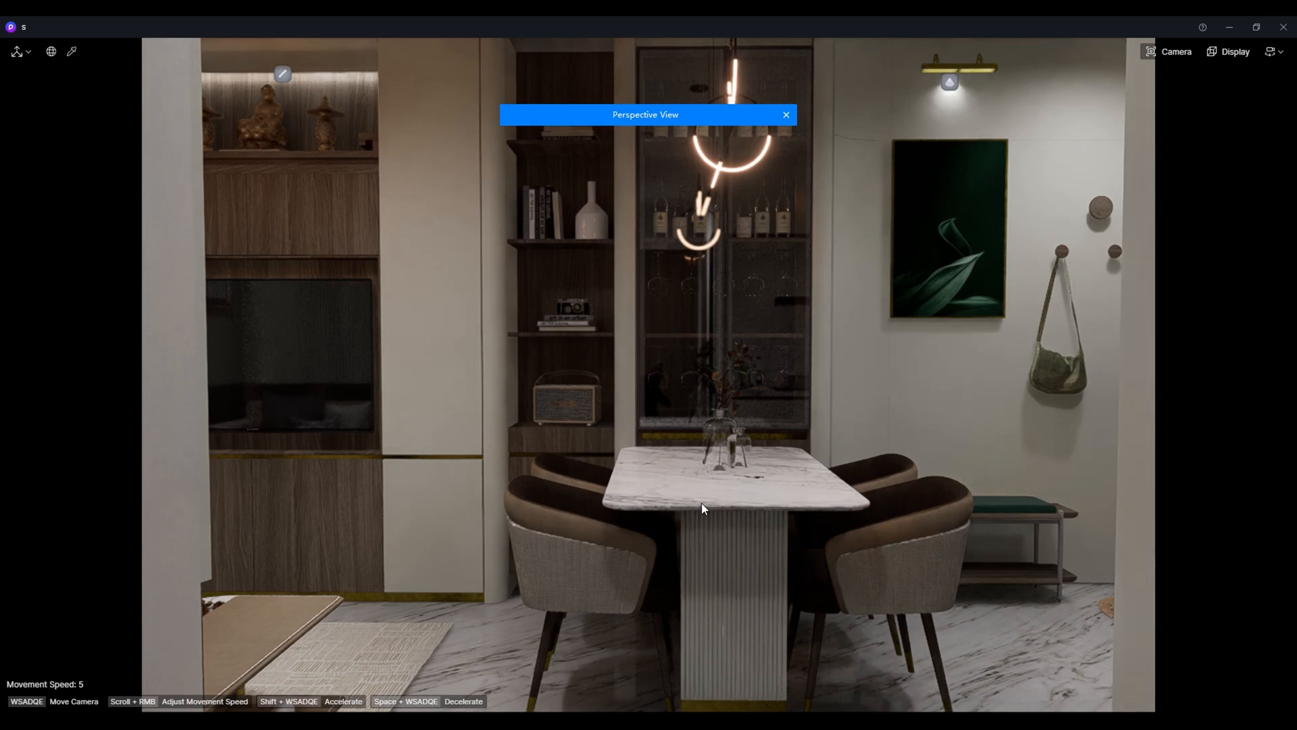
key("Tab")
- Reframe the perspective view on the dining table, with the TV wall on one side and the hanging bag on the other
key("s")
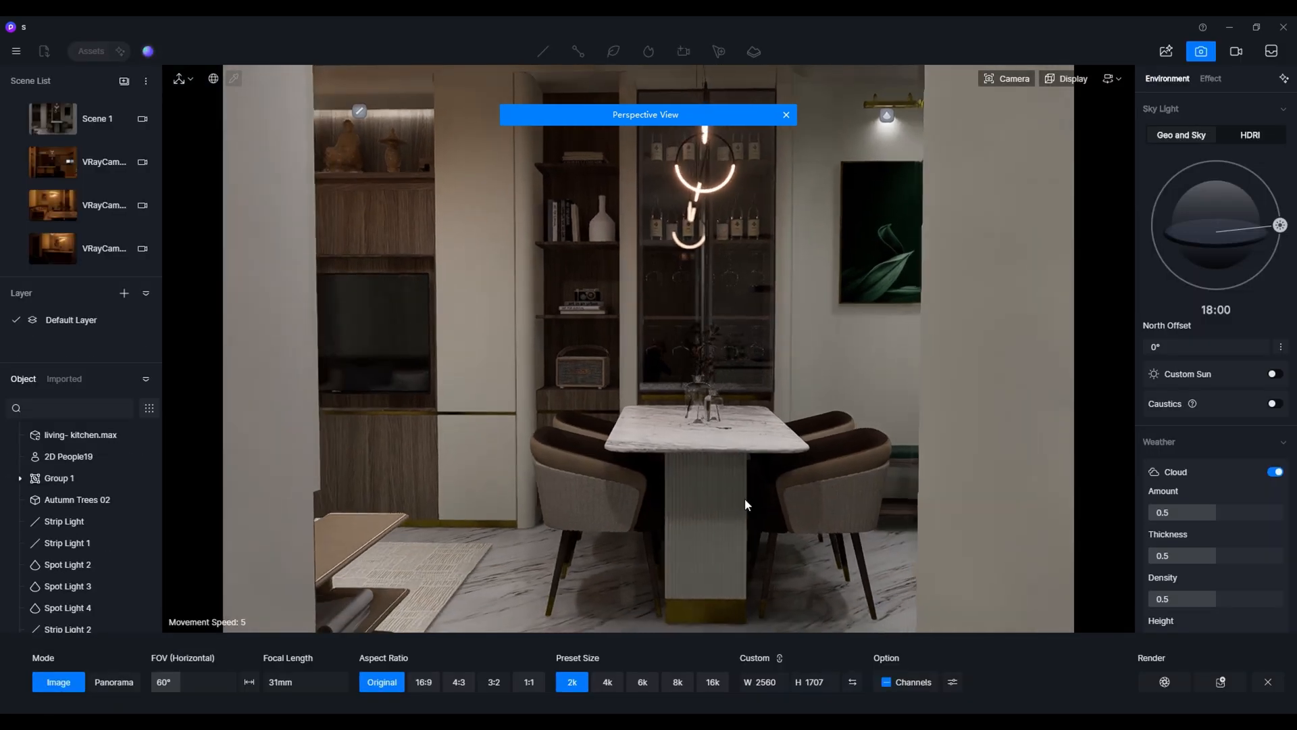
key("w")
key("a")
key("s")
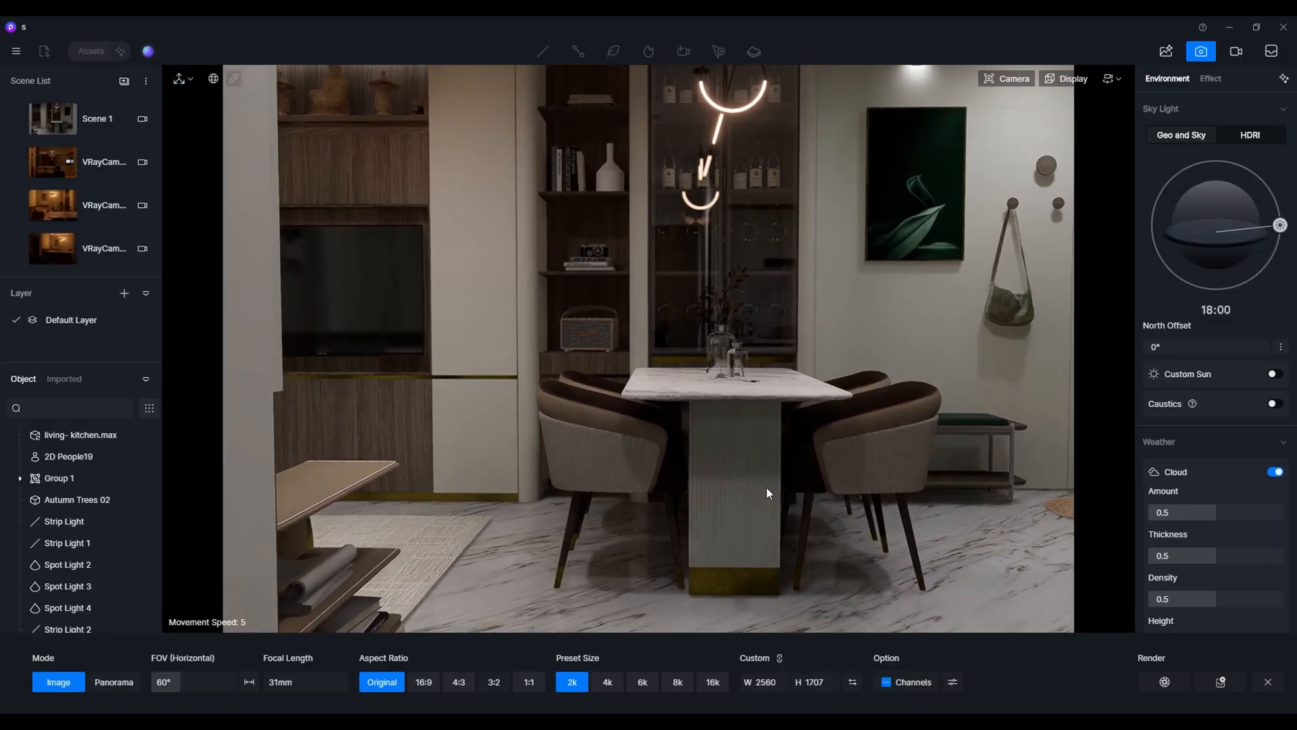
key("p")
key("w")
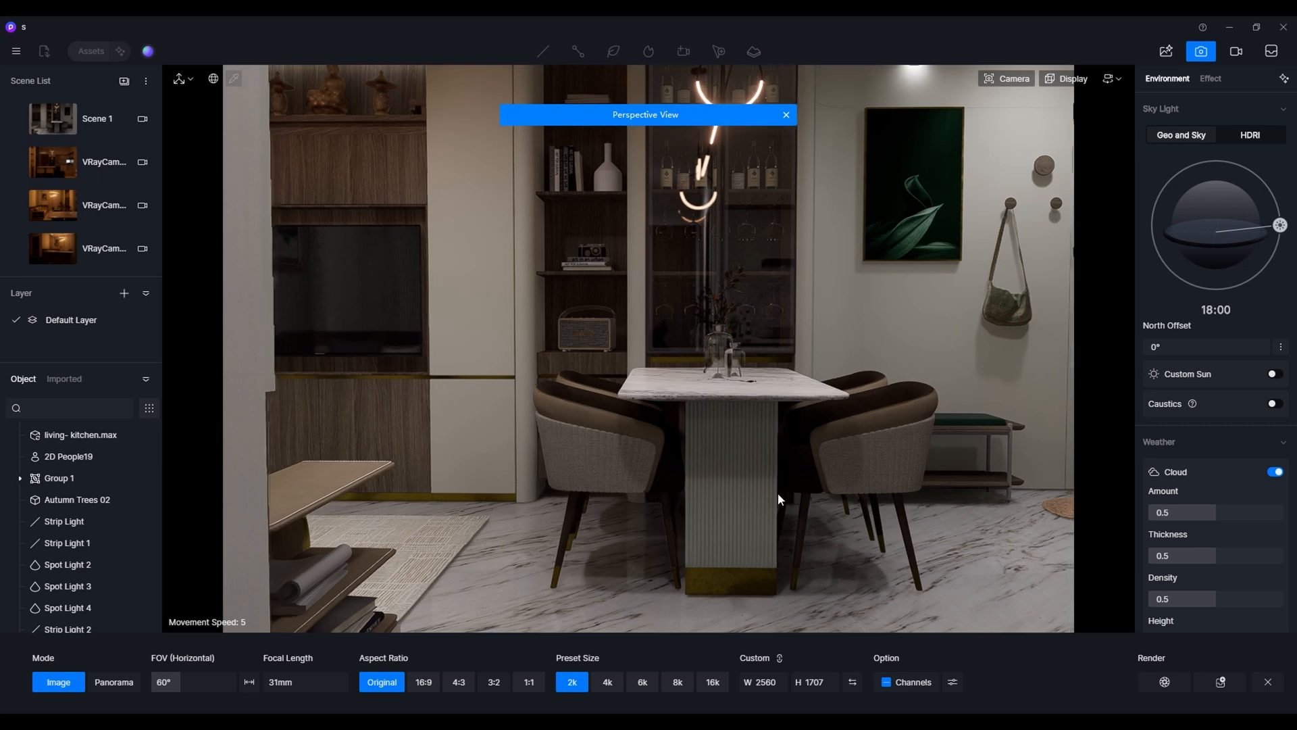
key("w")
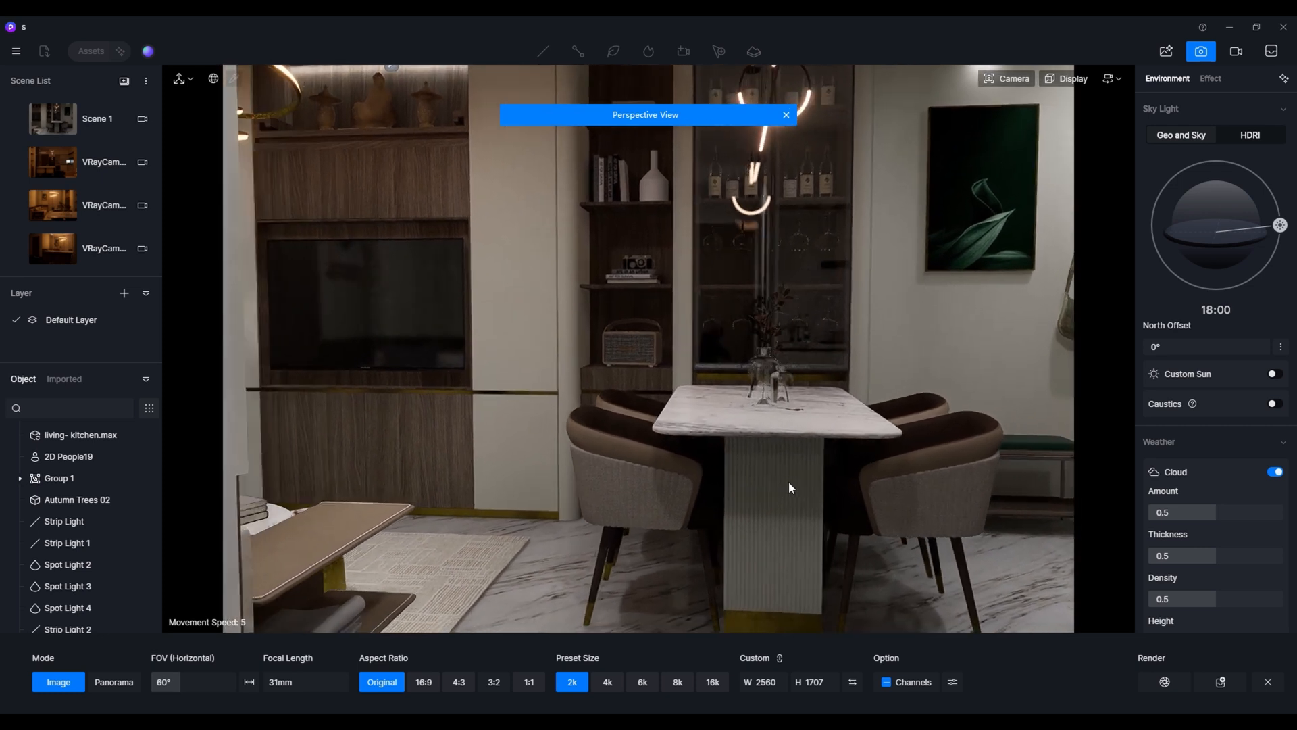
key("d")
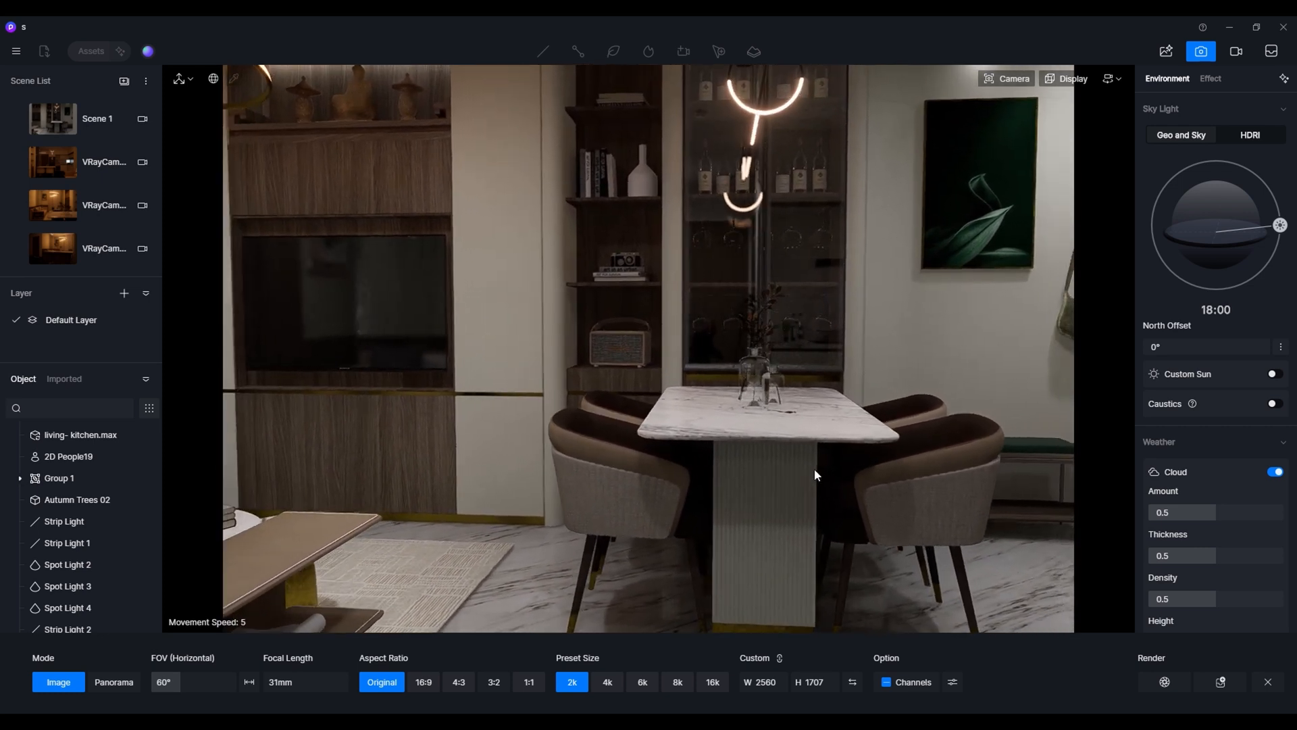
key("5")
key("5")
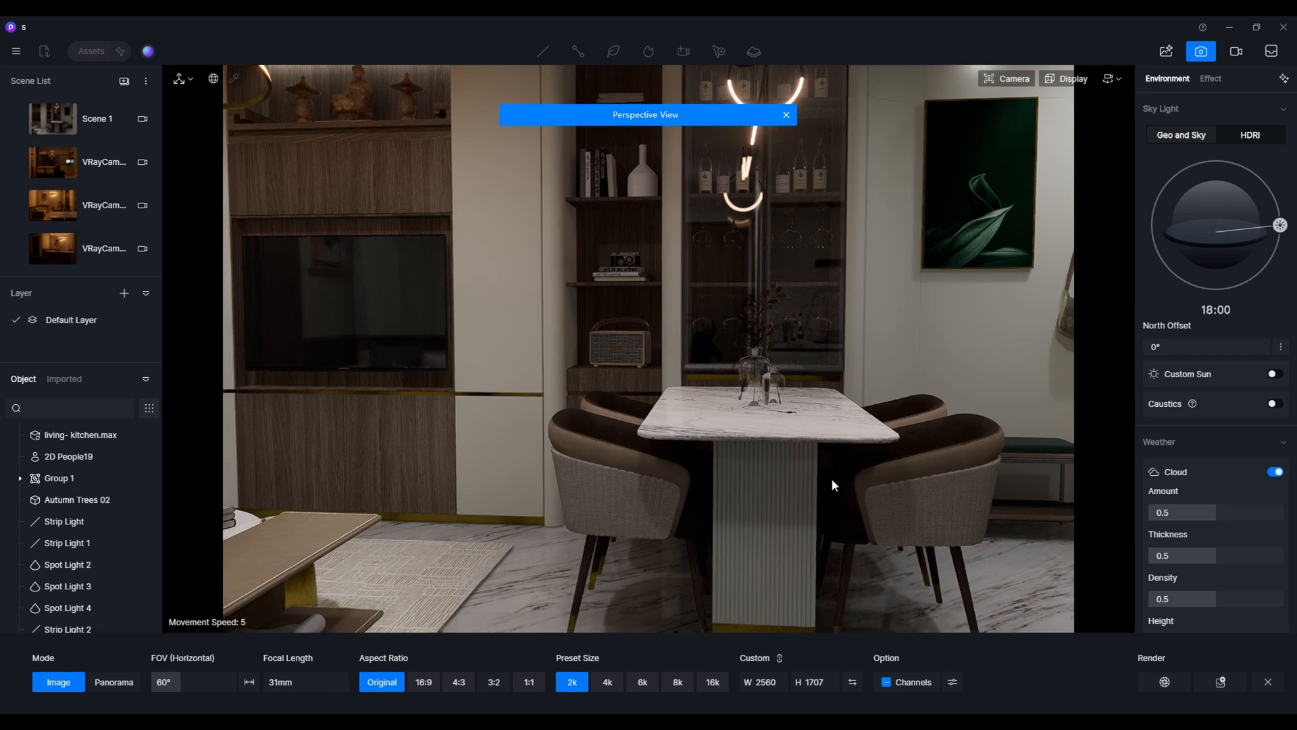
right_click_drag(832, 478, 872, 495)
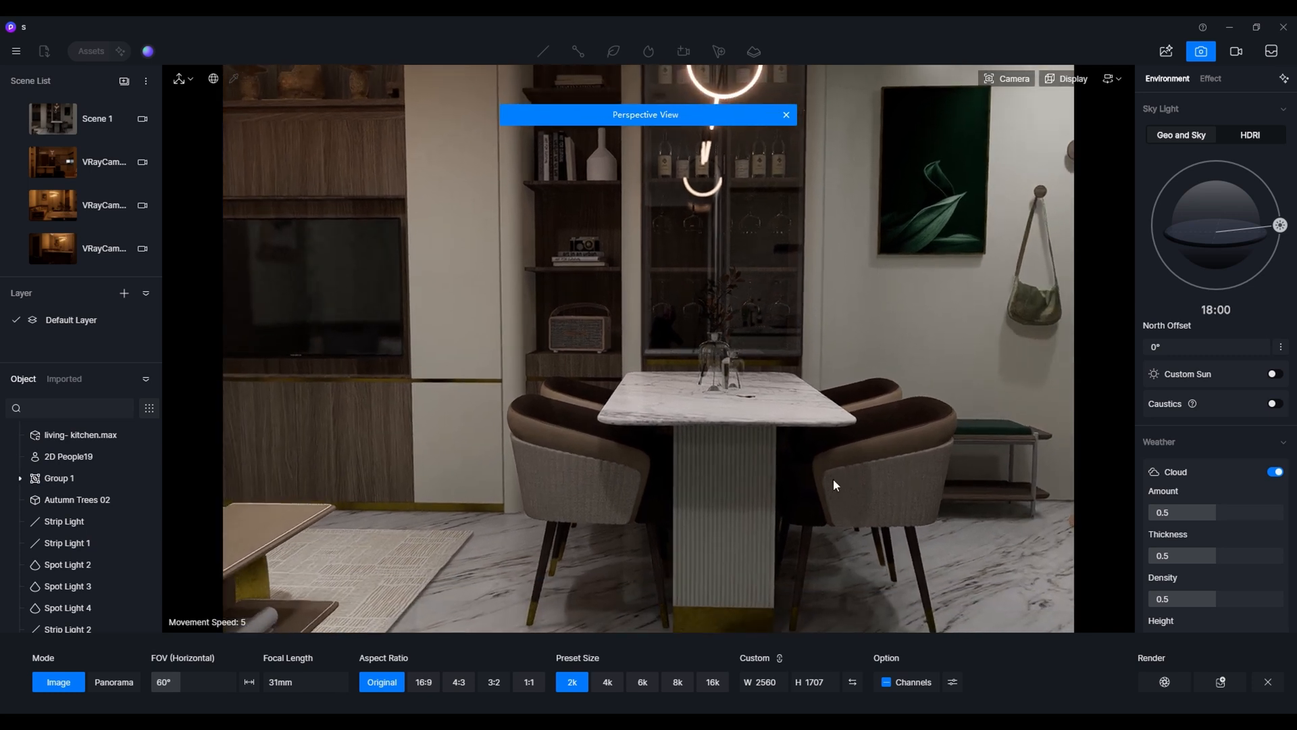
- Turn off channel output and render the dining view to the Desktop as a PNG file named Image
left_click(1167, 682)
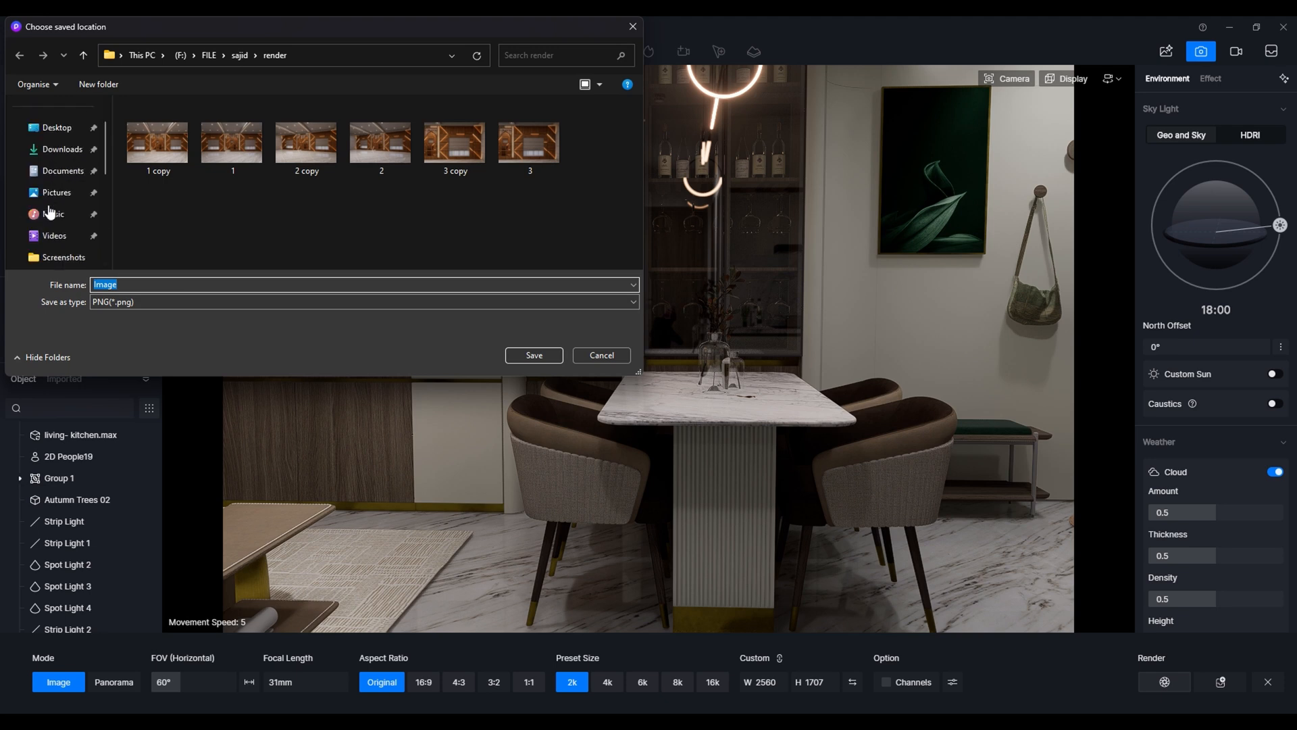
left_click(56, 175)
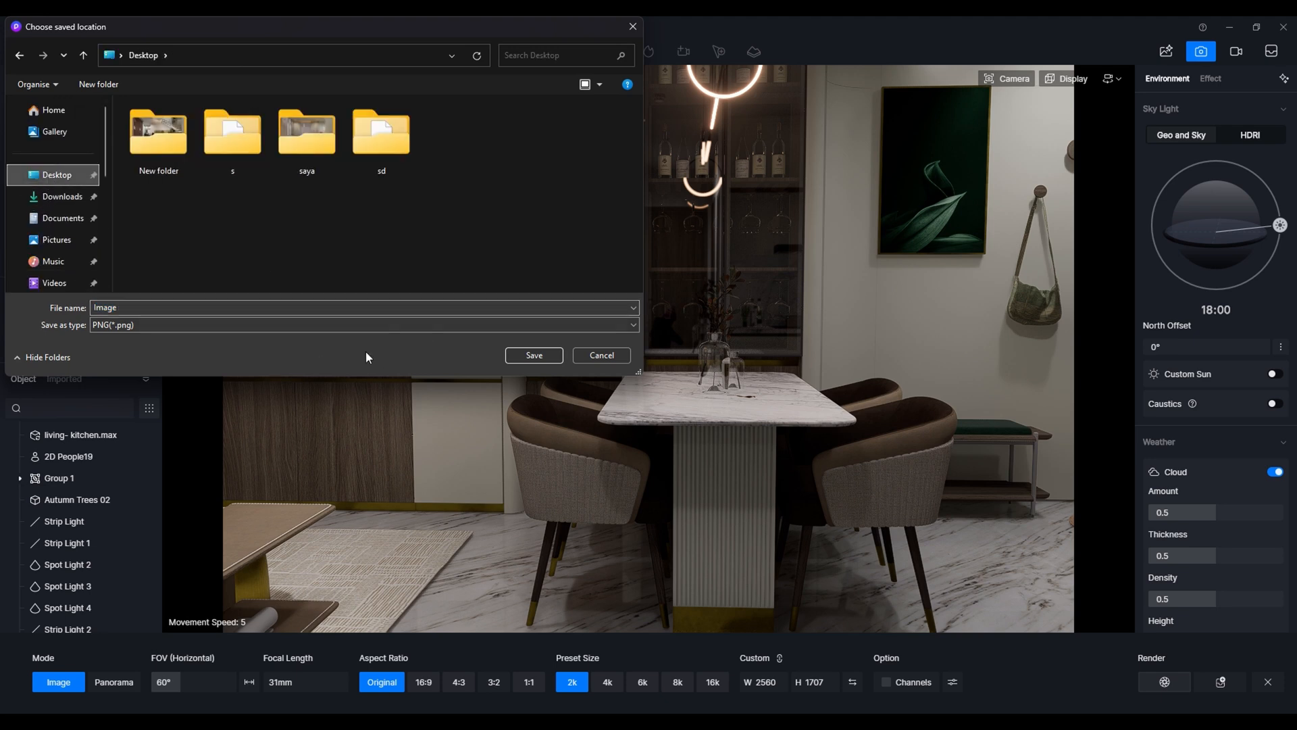
left_click(545, 359)
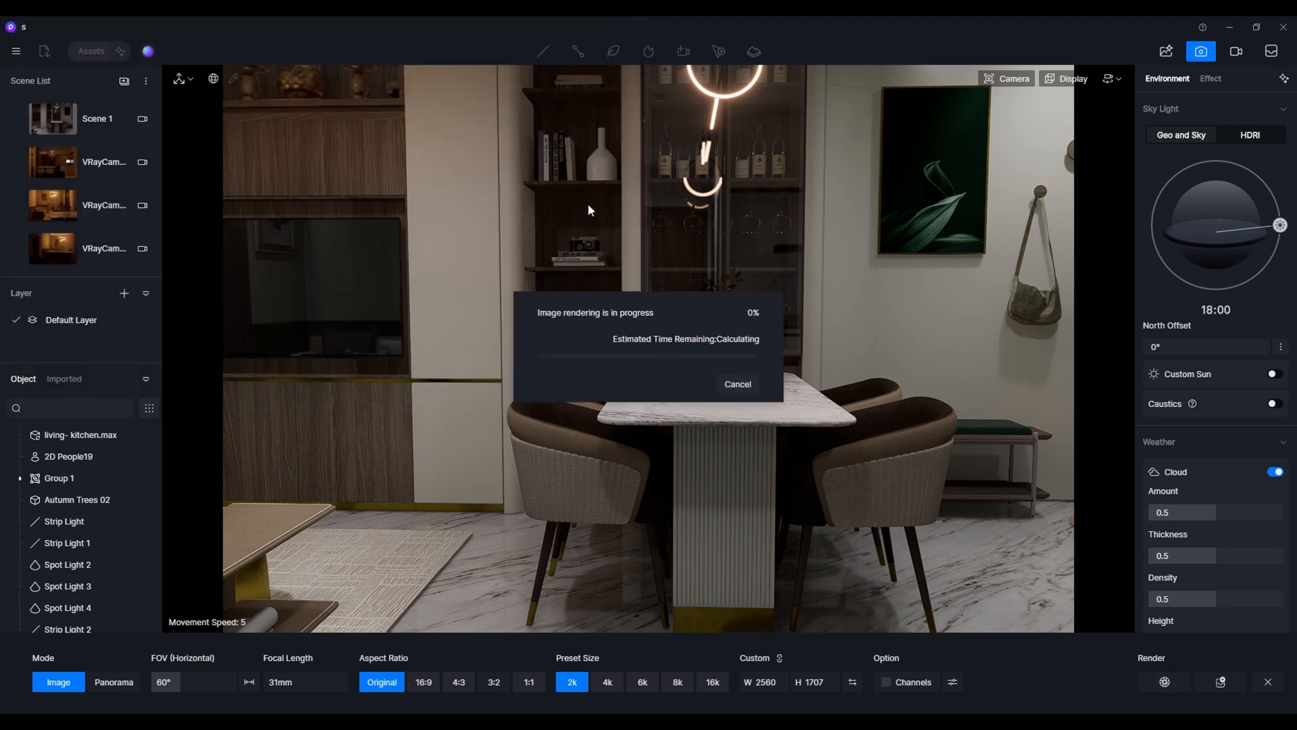